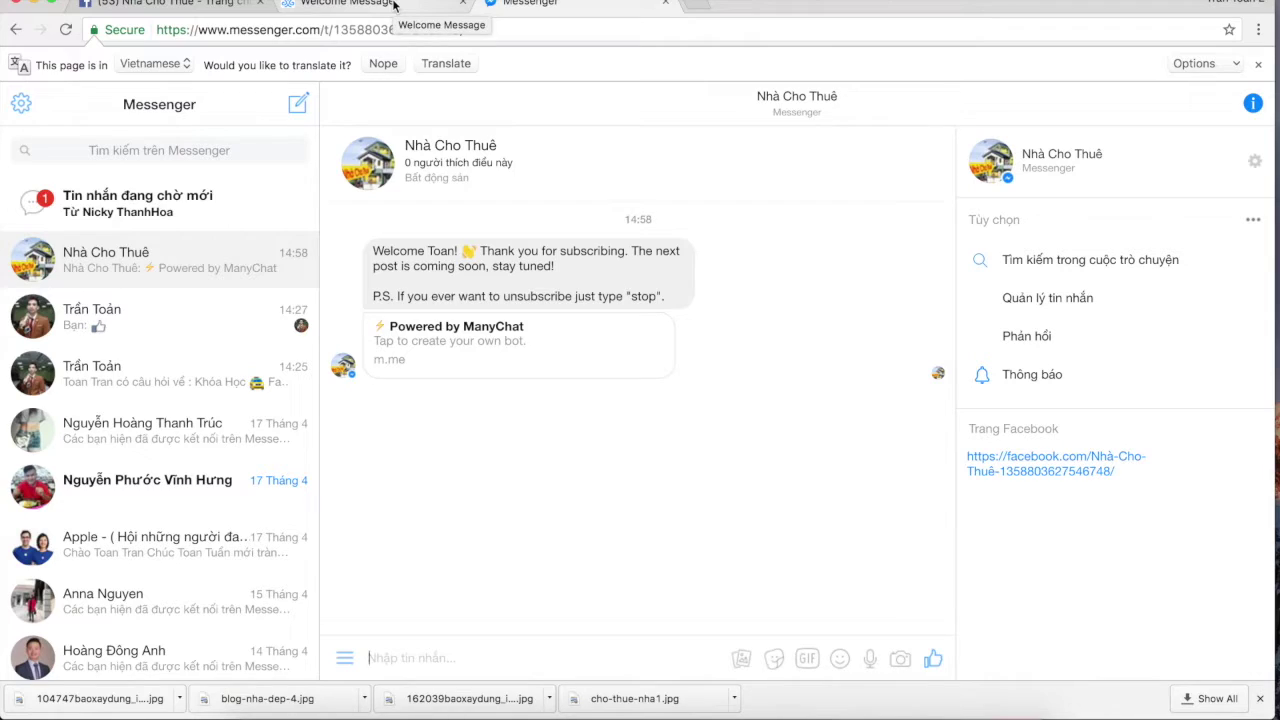
Switch to ManyChat and get through the onboarding to the dashboard, skipping the first-broadcast step.
{"action": "left_click", "coordinate": [396, 6]}
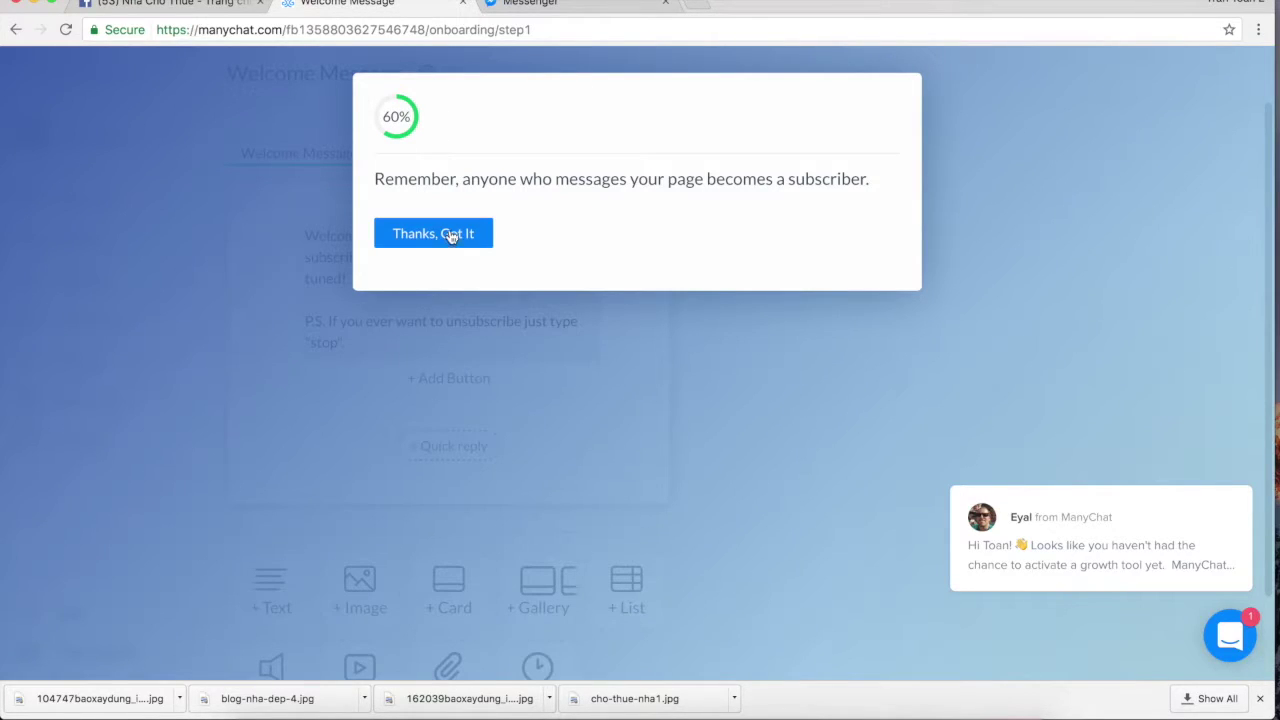
{"action": "left_click", "coordinate": [451, 236]}
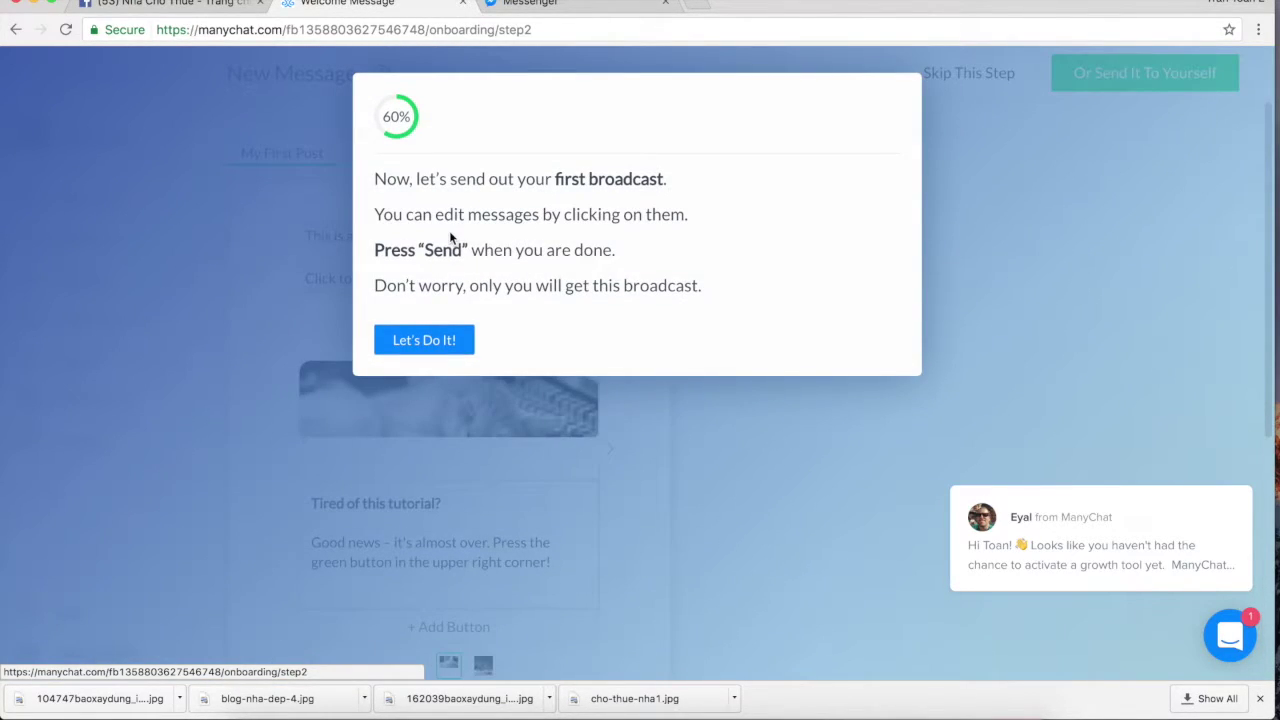
{"action": "left_click", "coordinate": [441, 343]}
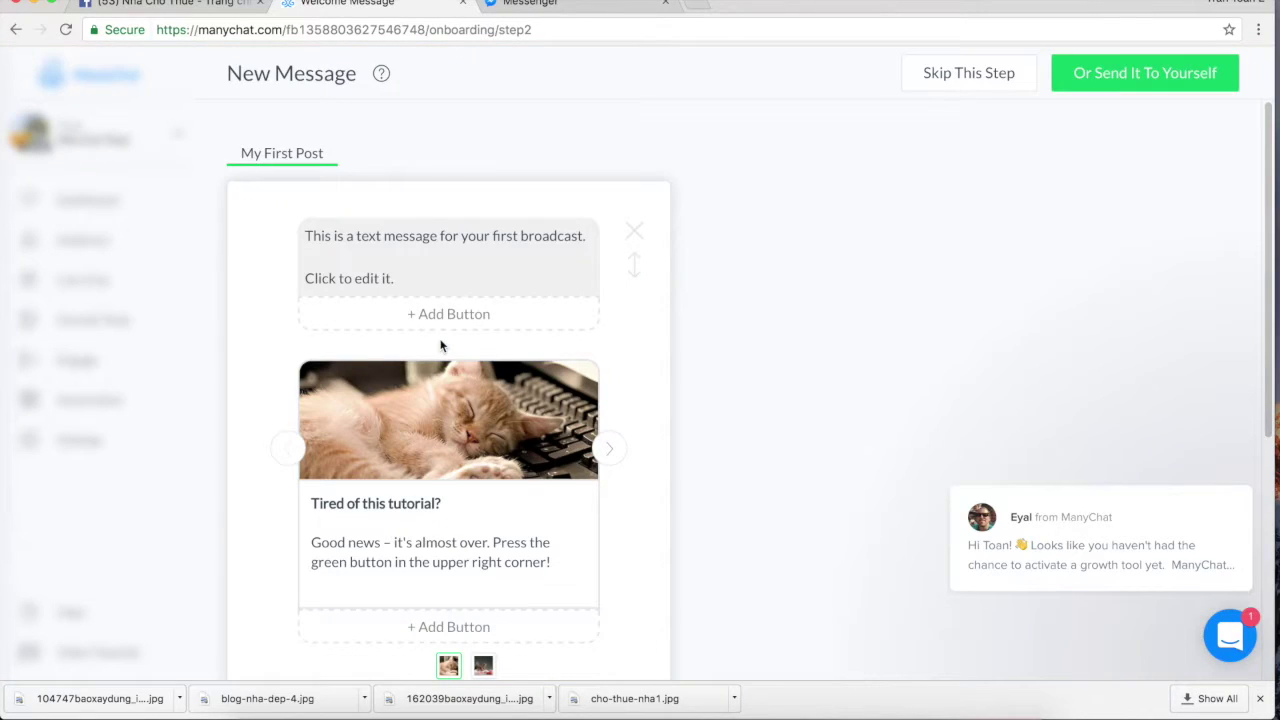
{"action": "left_click", "coordinate": [963, 84]}
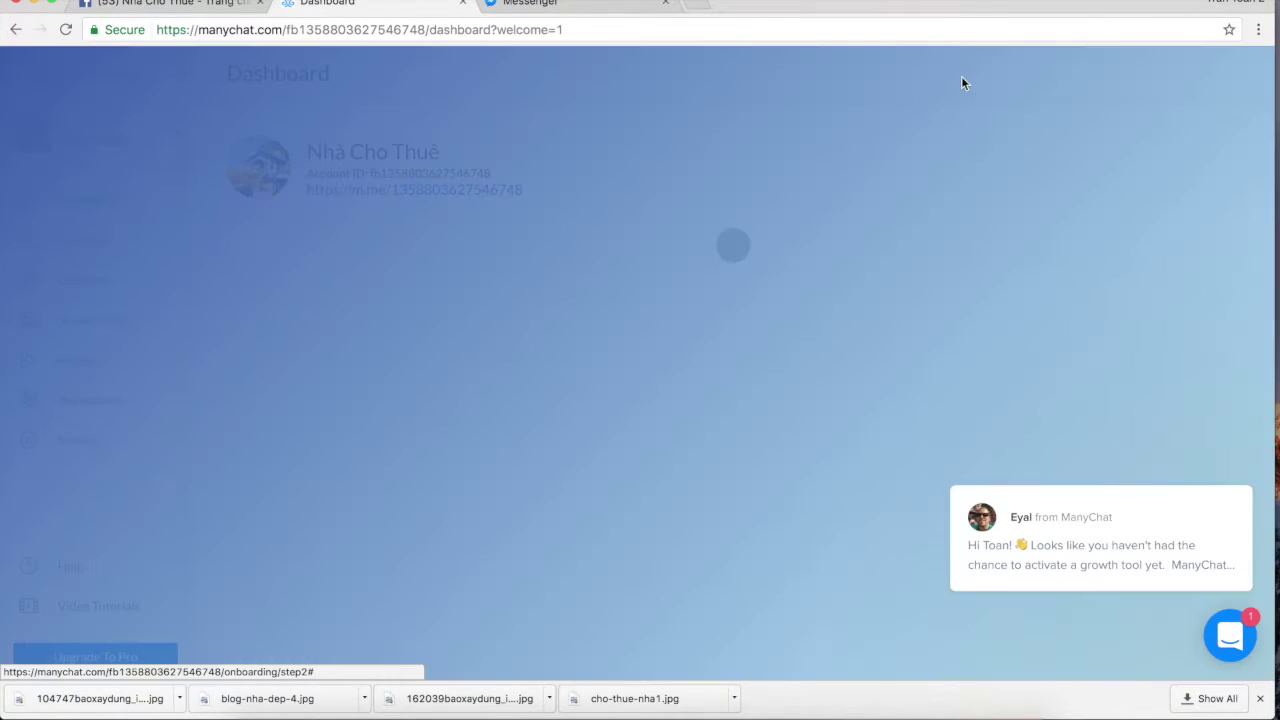
{"action": "left_click", "coordinate": [426, 286]}
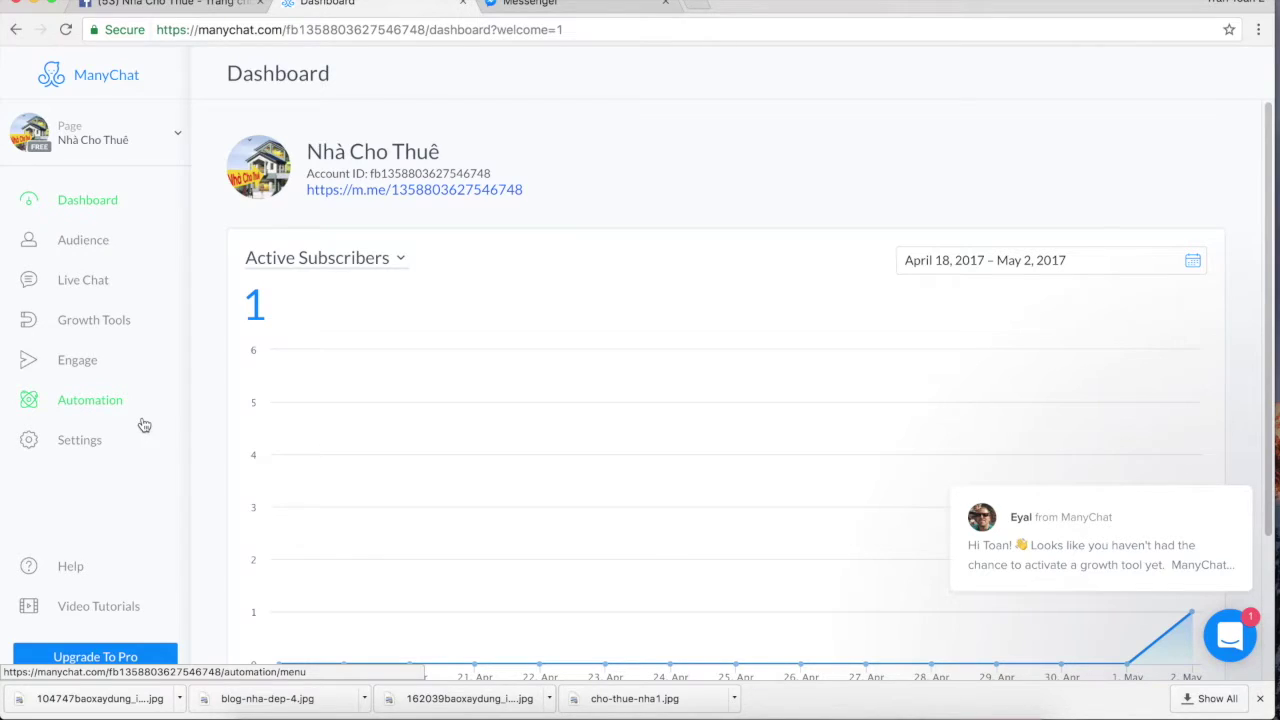
Start the greeting text in the general bot settings with "Chào mừng" followed by the Full Name variable.
{"action": "left_click", "coordinate": [97, 445]}
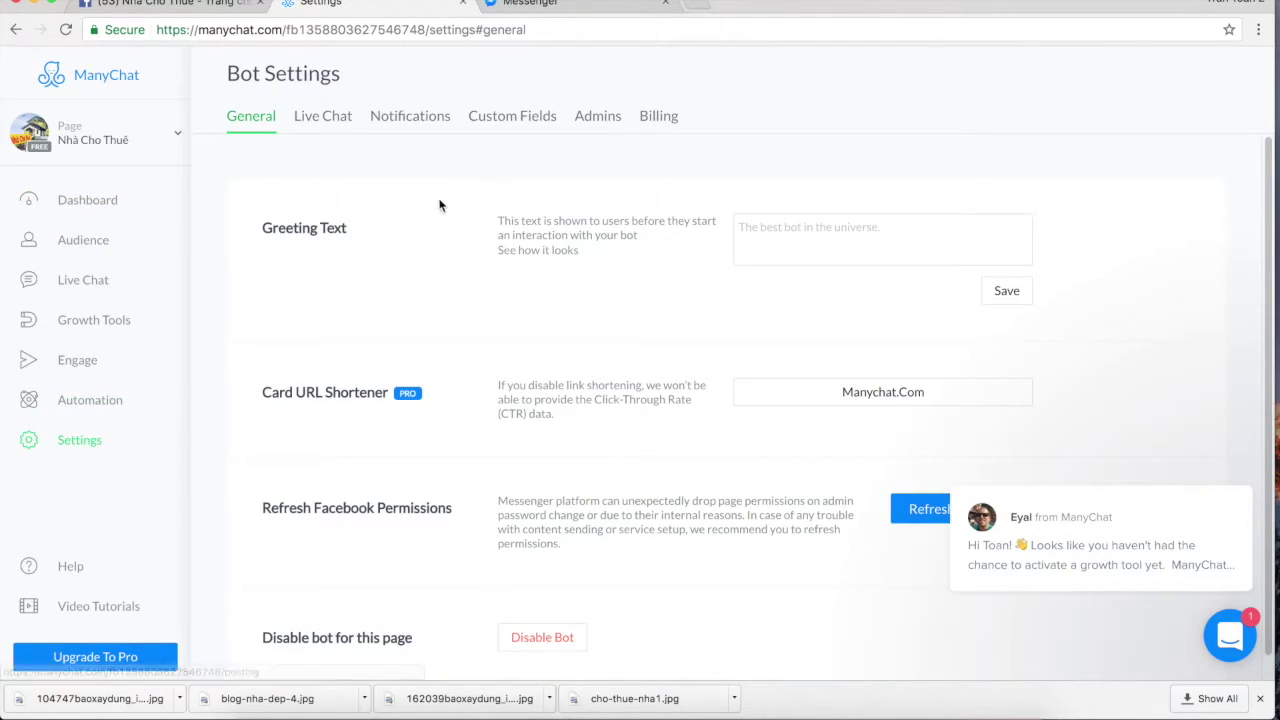
{"action": "left_click", "coordinate": [822, 223]}
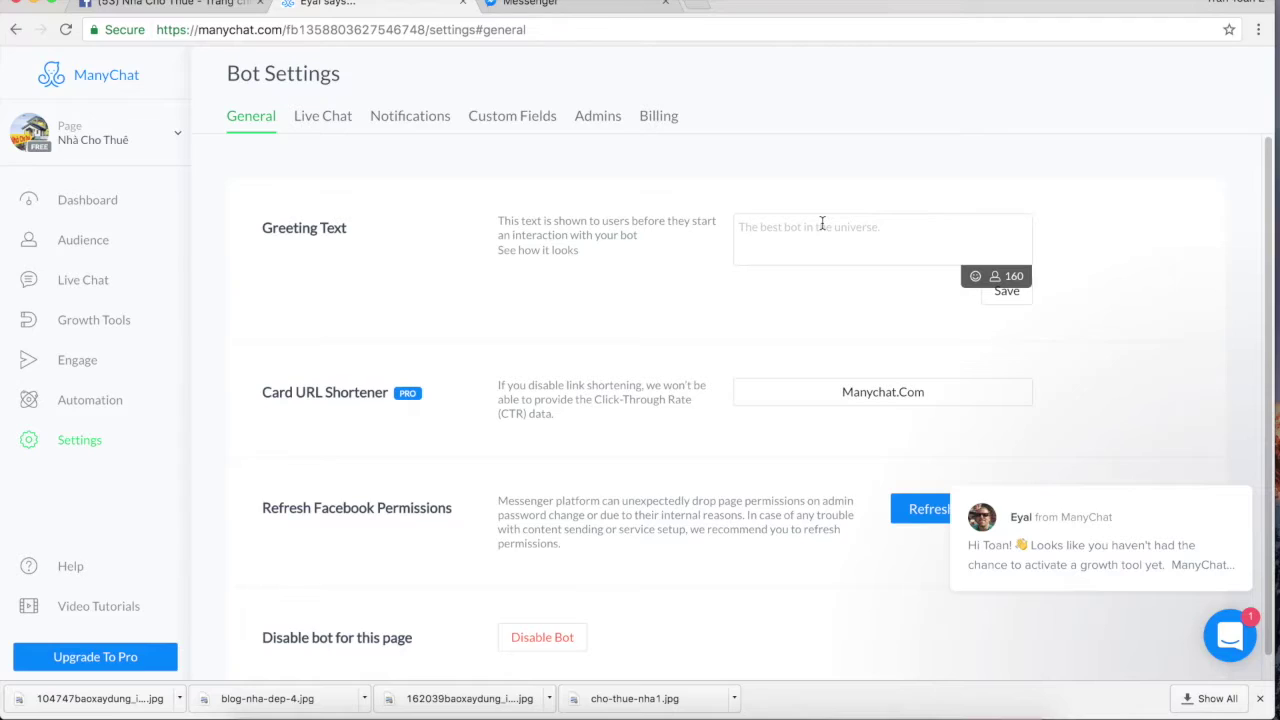
{"action": "type", "text": "Chào"}
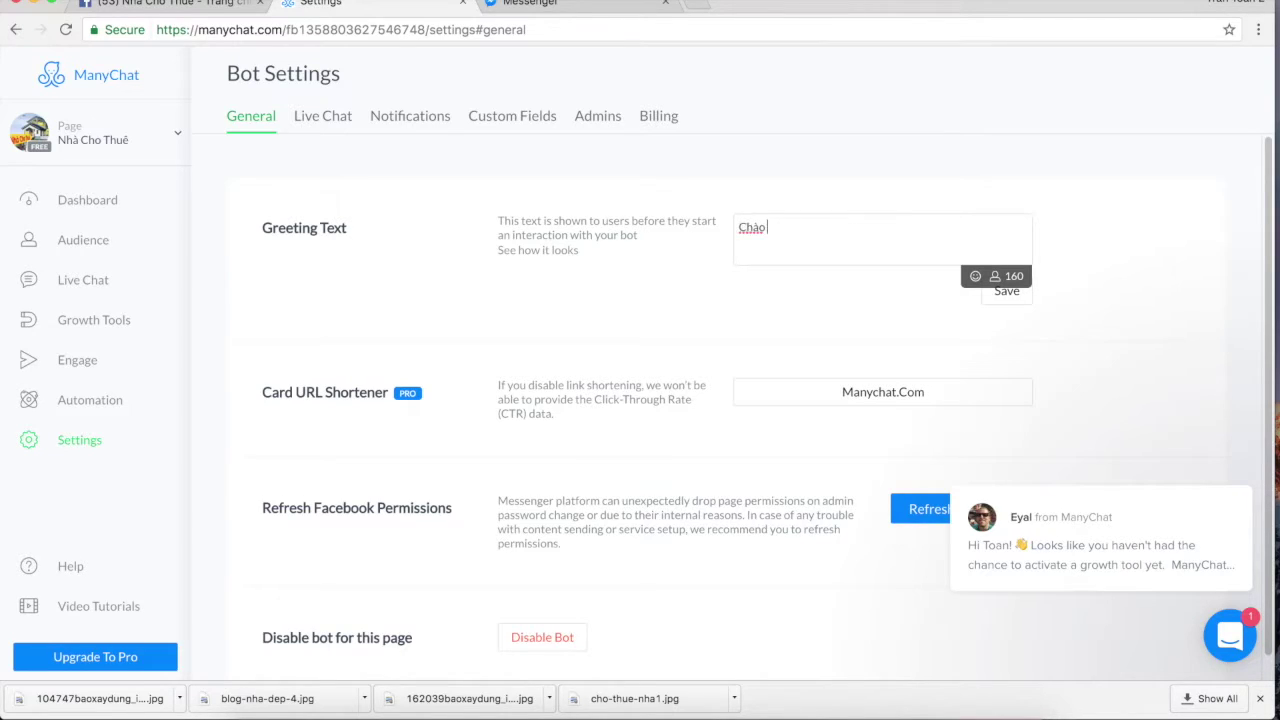
{"action": "type", "text": " mưngf"}
{"action": "left_click", "coordinate": [997, 281]}
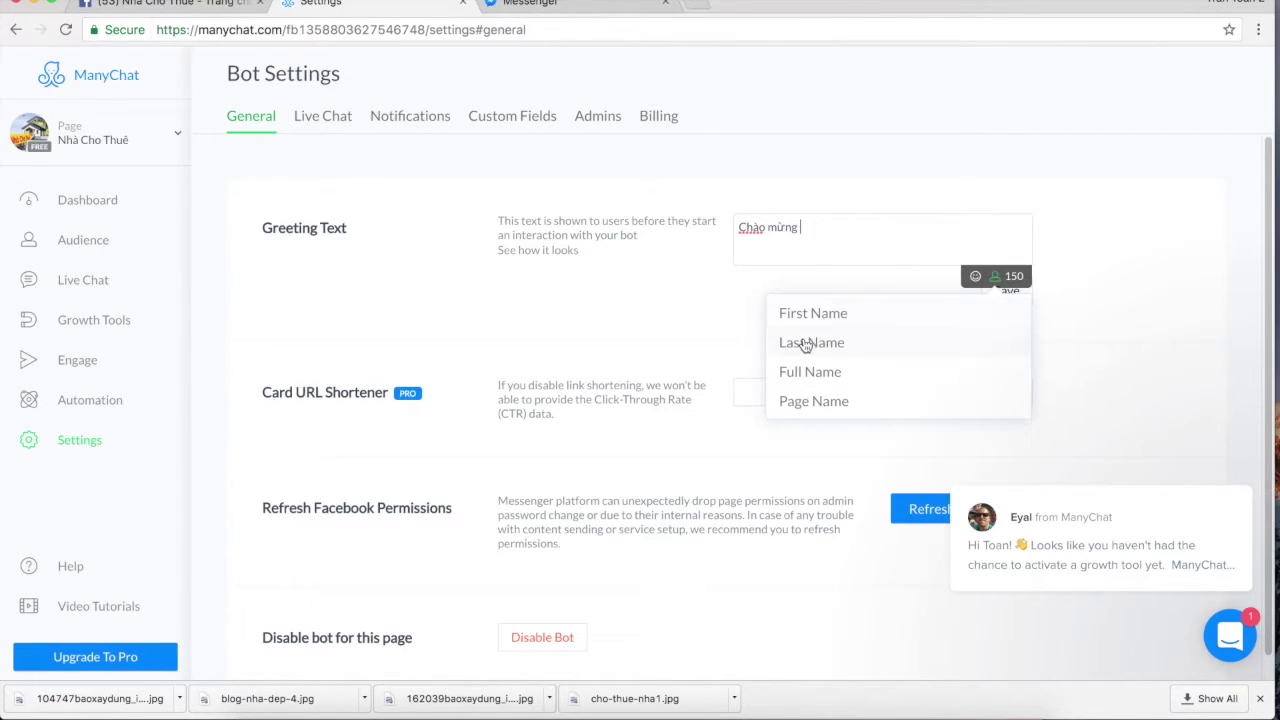
{"action": "left_click", "coordinate": [820, 374]}
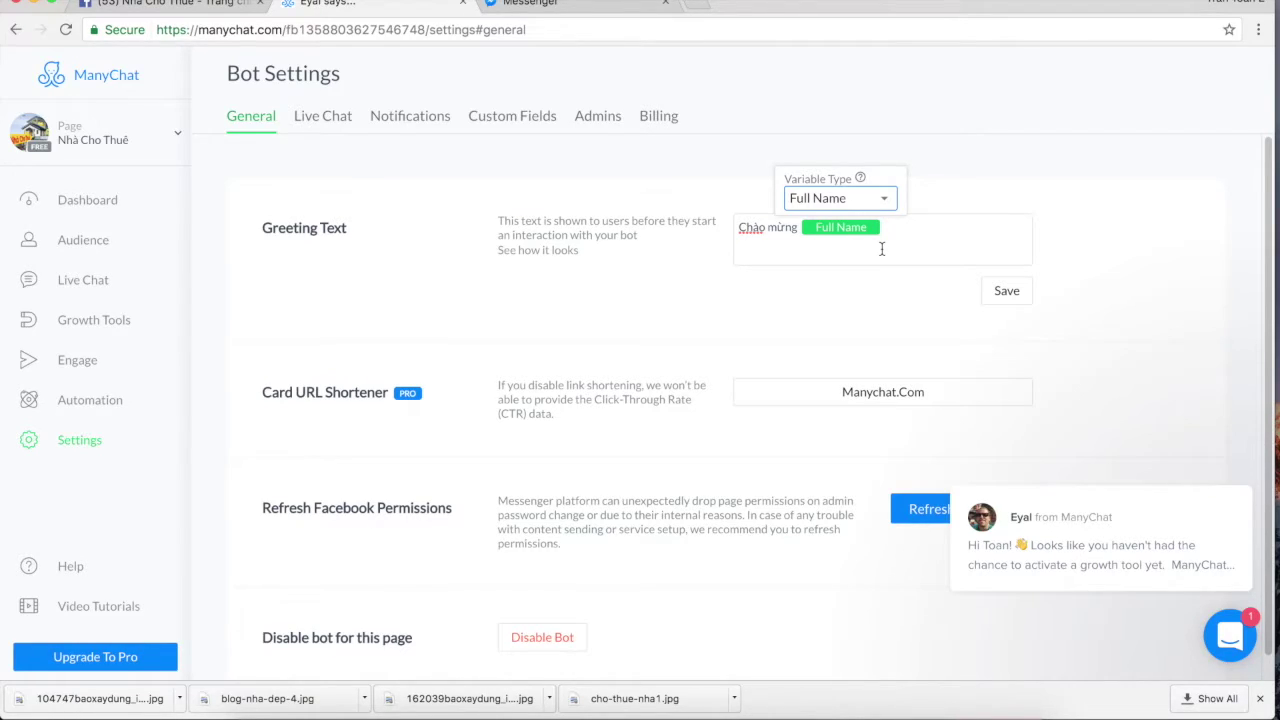
Continue the greeting's first line after the Full Name variable with "đến với Nhà Cho Thuê".
{"action": "left_click", "coordinate": [956, 232]}
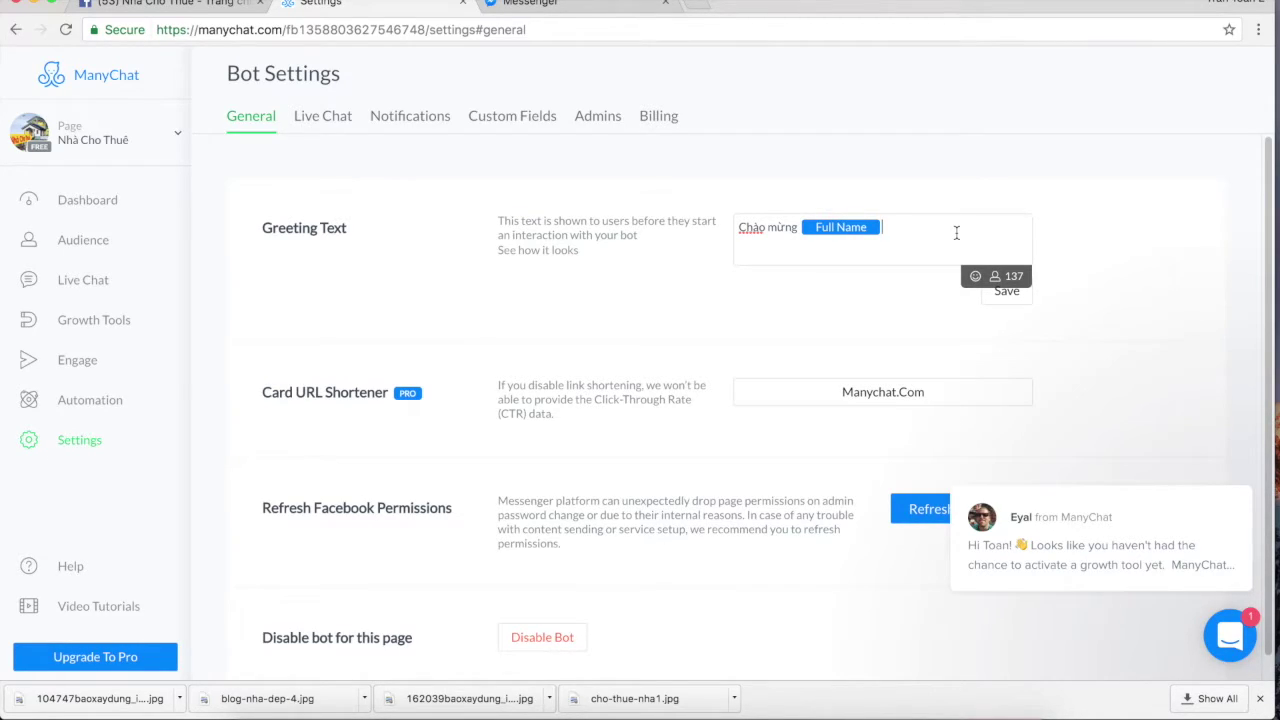
{"action": "type", "text": "đến y"}
{"action": "type", "text": "ới Nhà Cho"}
{"action": "type", "text": " Thuế"}
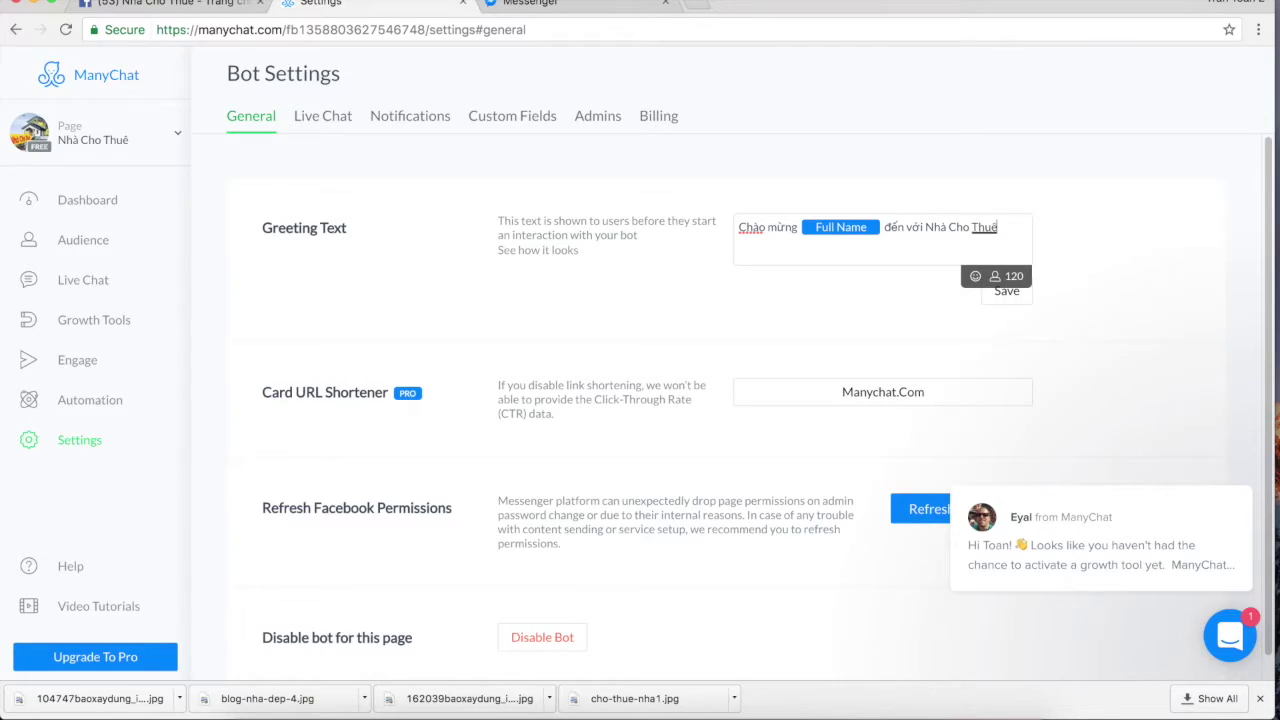
Add a second line to the greeting text reading "Ấn bắt đầu để kết nối với tôi.".
{"action": "key", "text": "Return"}
{"action": "type", "text": "A"}
{"action": "type", "text": "n bắt đầ"}
{"action": "type", "text": "u đe"}
{"action": "type", "text": " kết"}
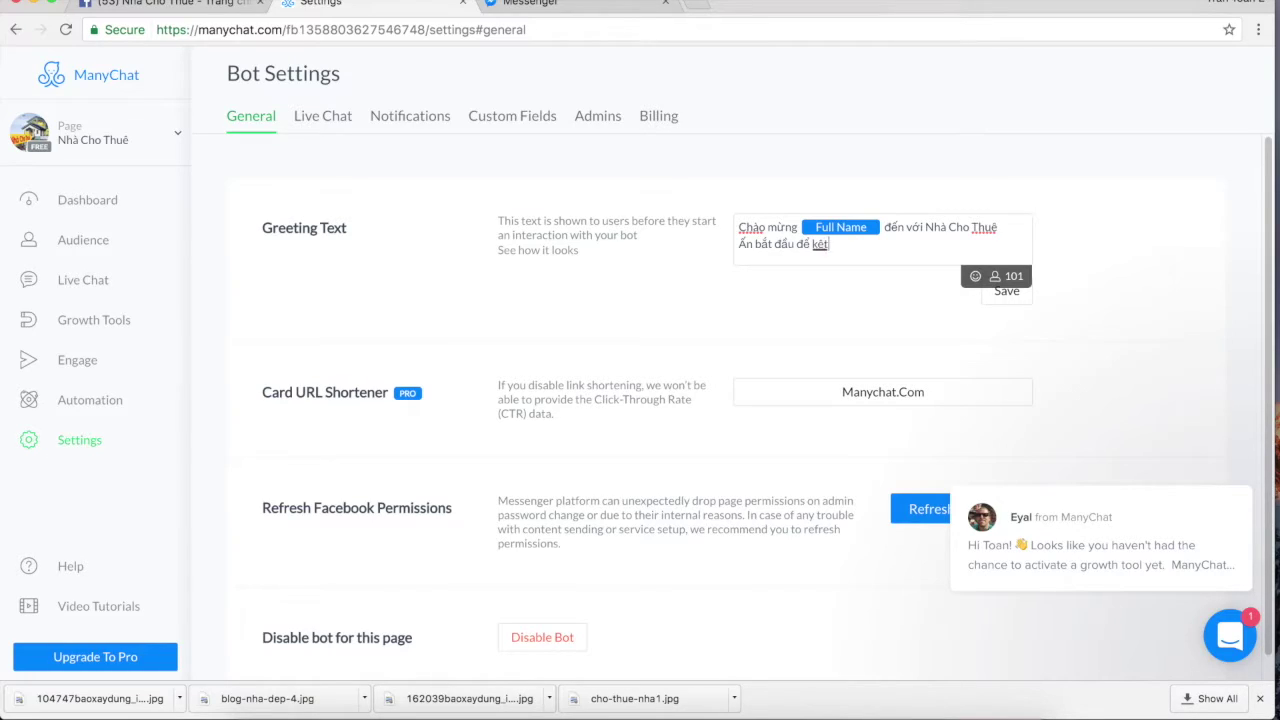
{"action": "type", "text": " nối với tôi."}
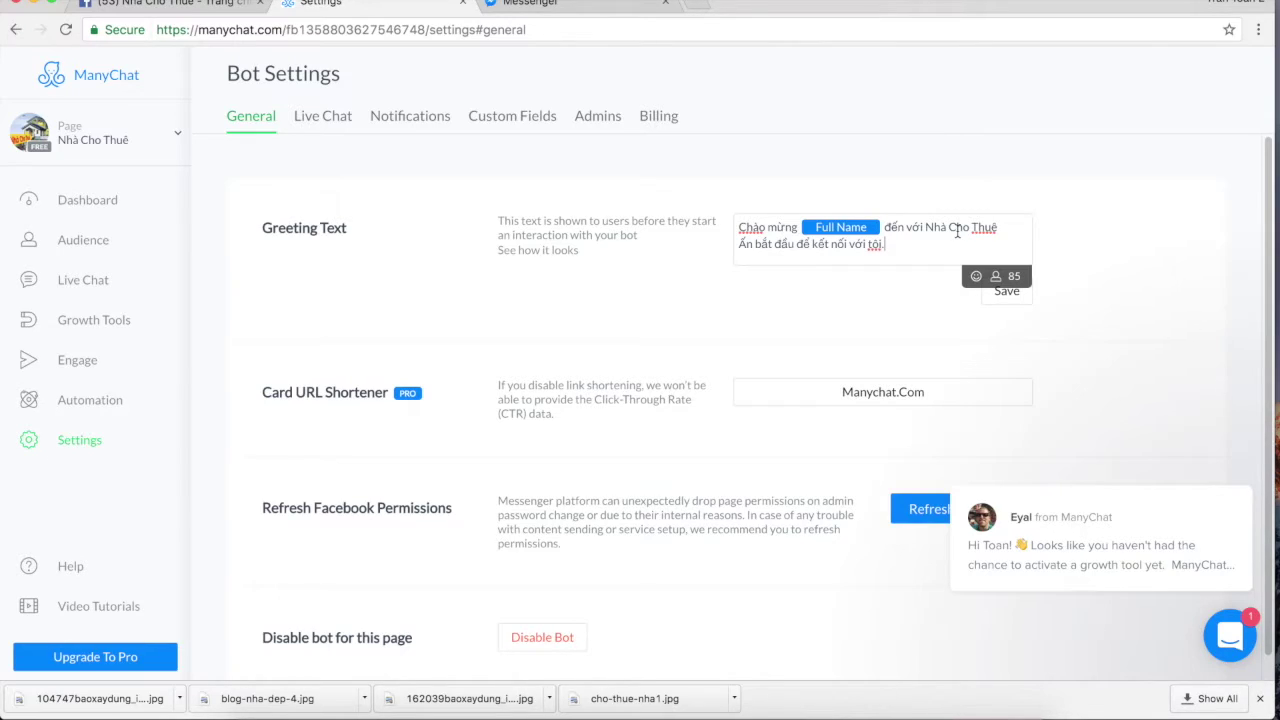
Append the heart-eyes emoji to the greeting text and save the greeting.
{"action": "left_click", "coordinate": [977, 279]}
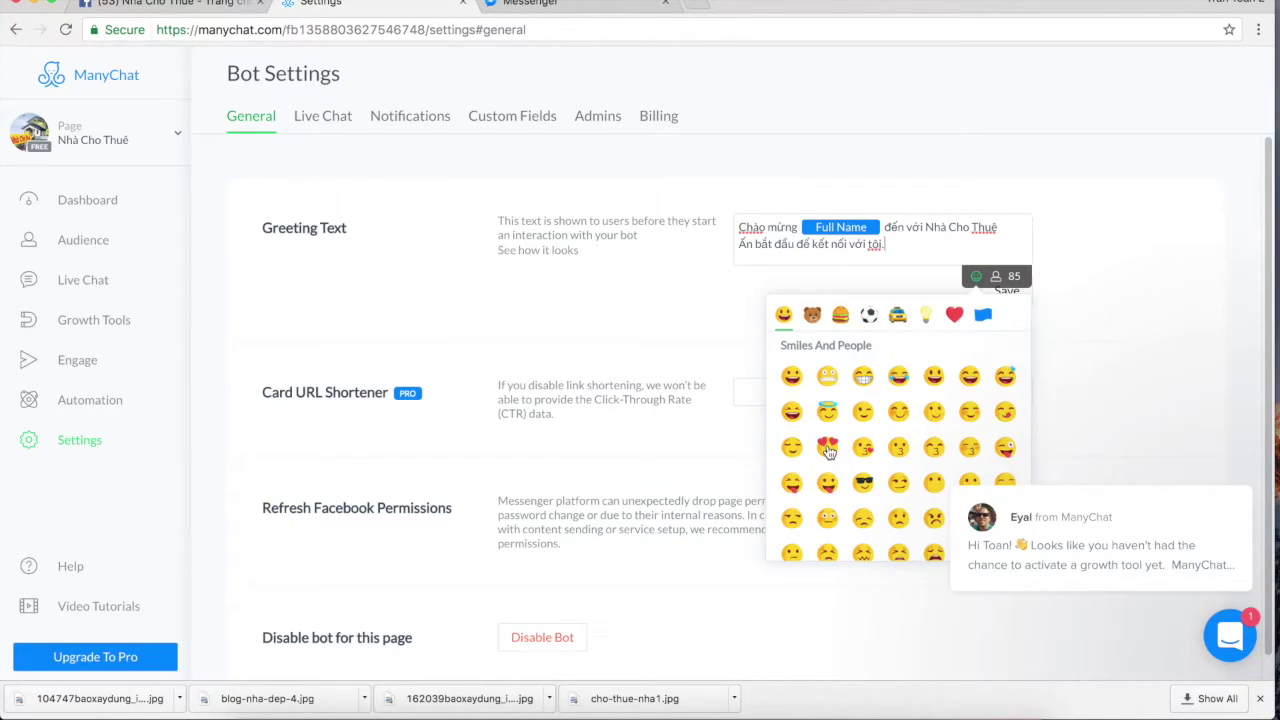
{"action": "left_click", "coordinate": [827, 447]}
{"action": "left_click", "coordinate": [1127, 272]}
{"action": "left_click", "coordinate": [1010, 296]}
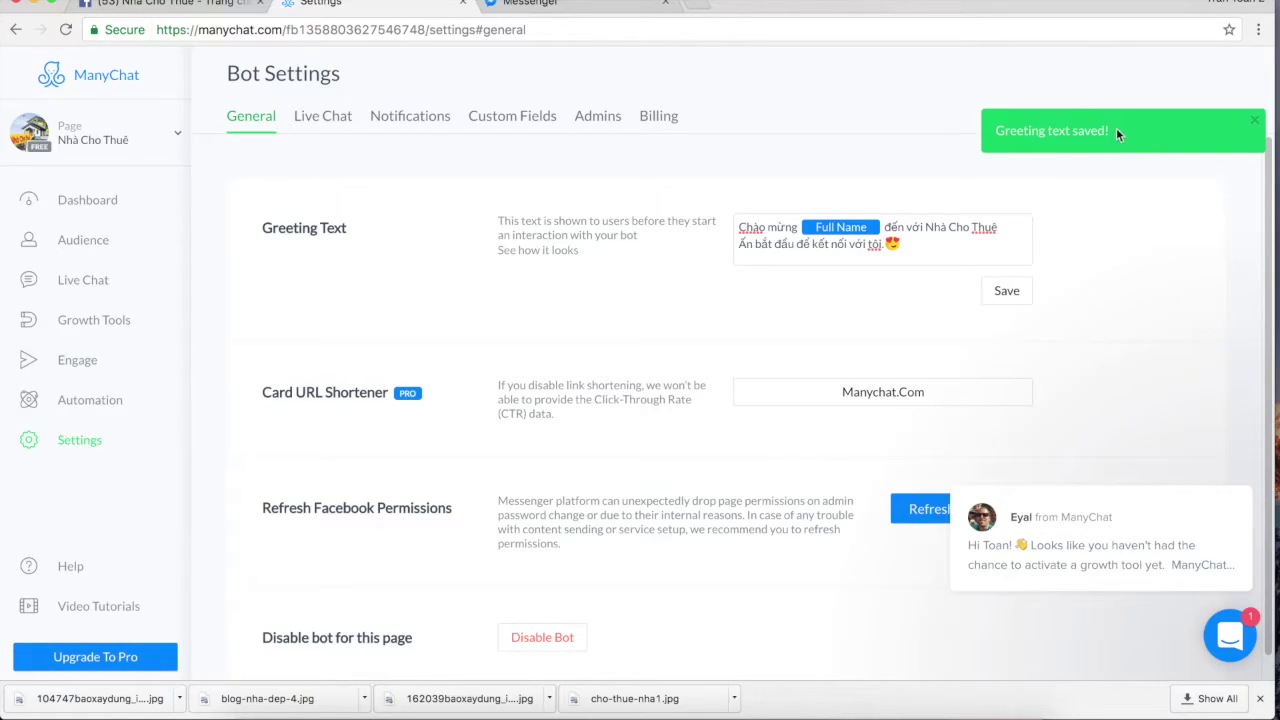
{"action": "left_click_drag", "start_coordinate": [1138, 140], "coordinate": [1026, 137]}
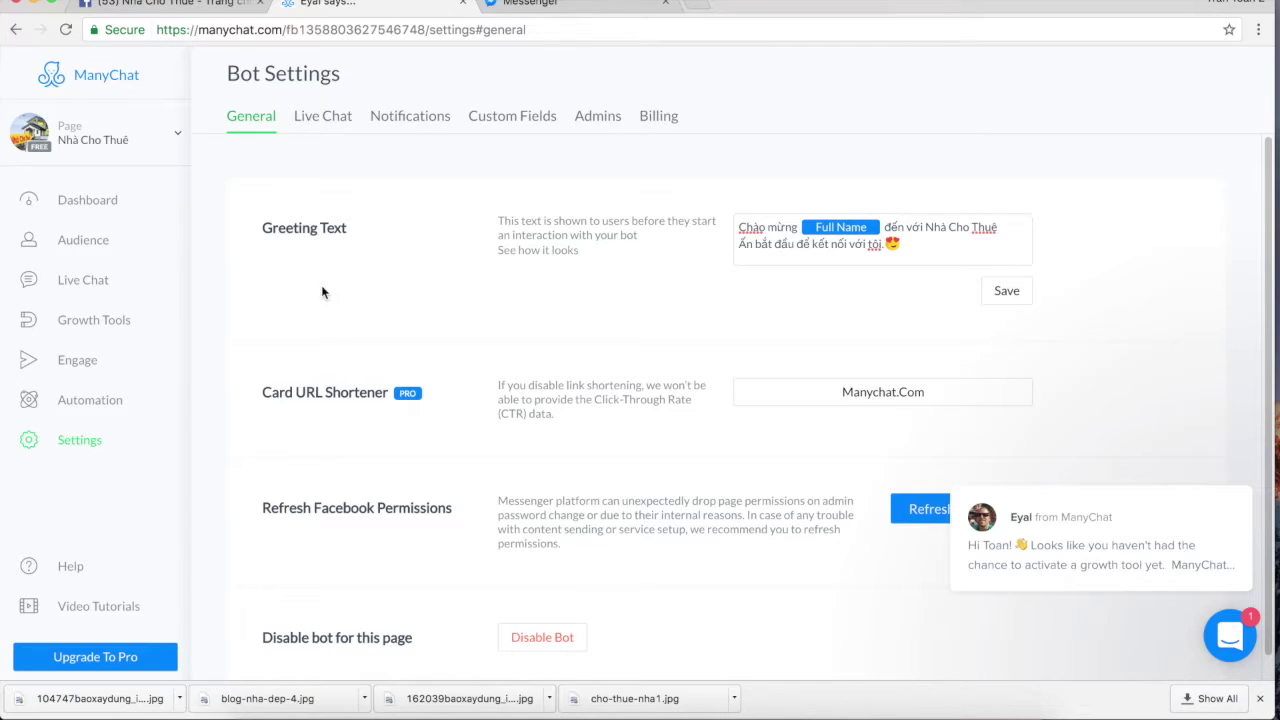
Disable the Default Reply in the bot's automation.
{"action": "left_click", "coordinate": [99, 406]}
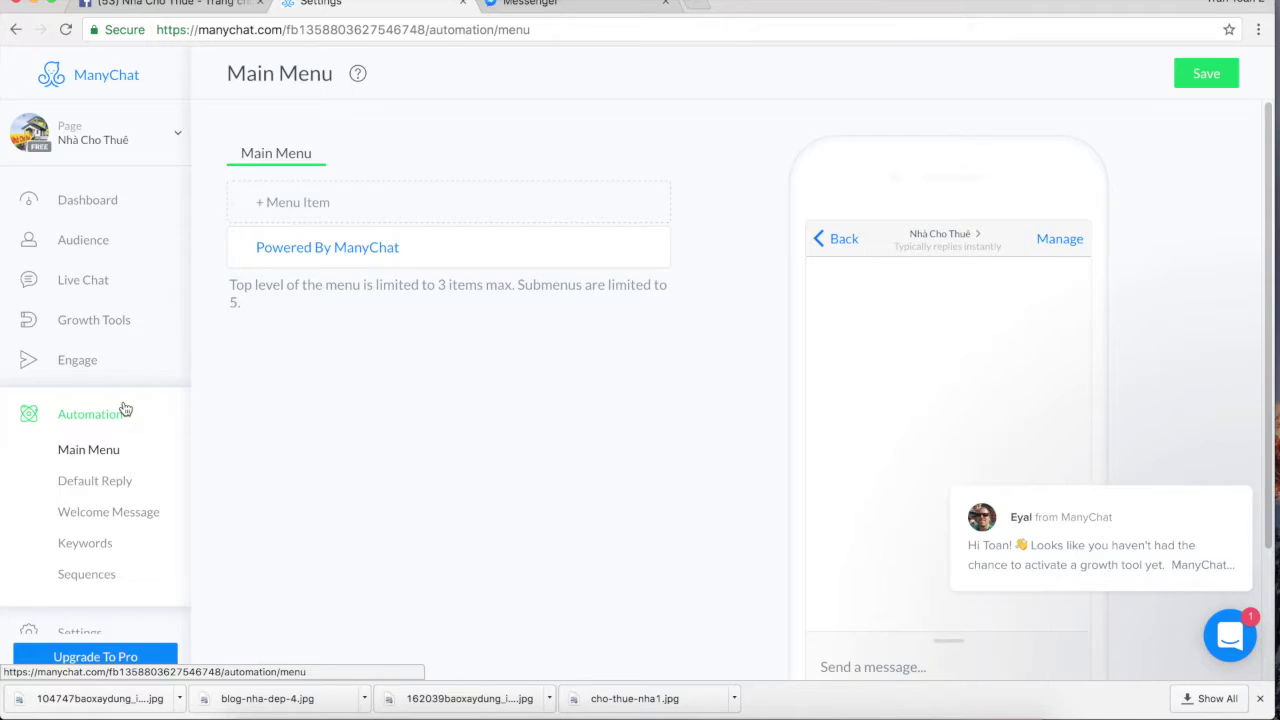
{"action": "left_click", "coordinate": [120, 492]}
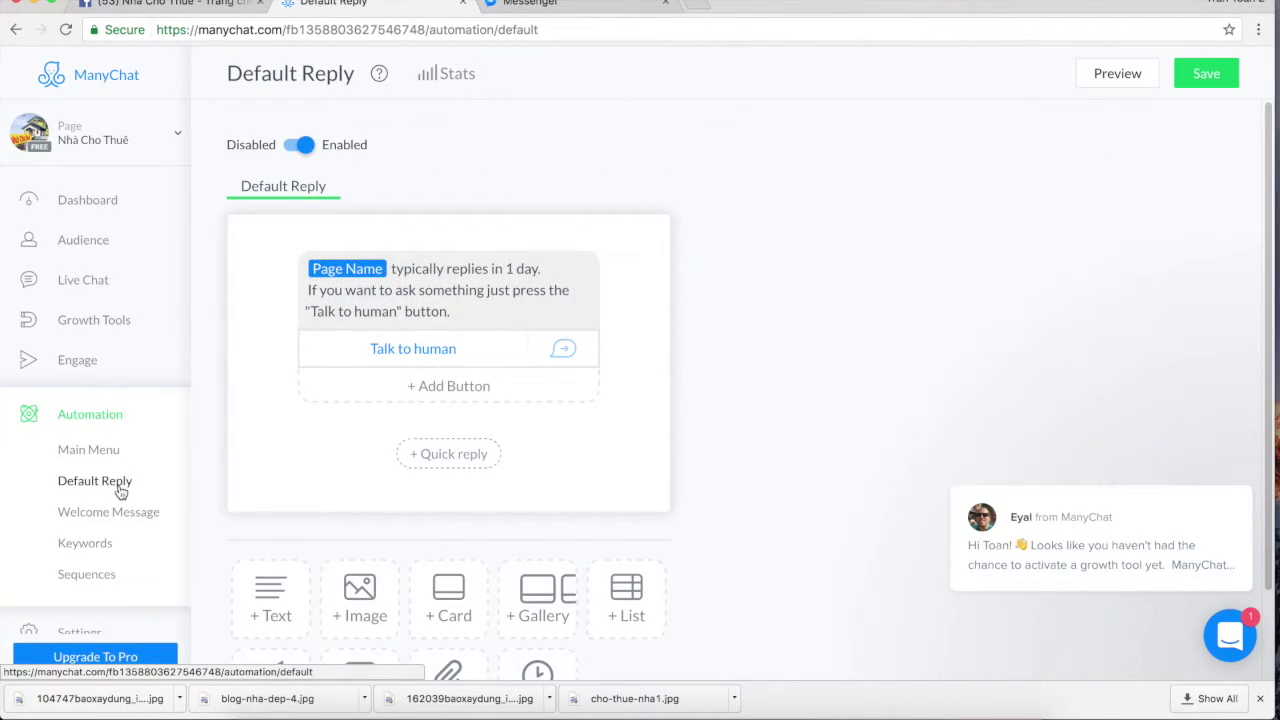
{"action": "left_click", "coordinate": [299, 145]}
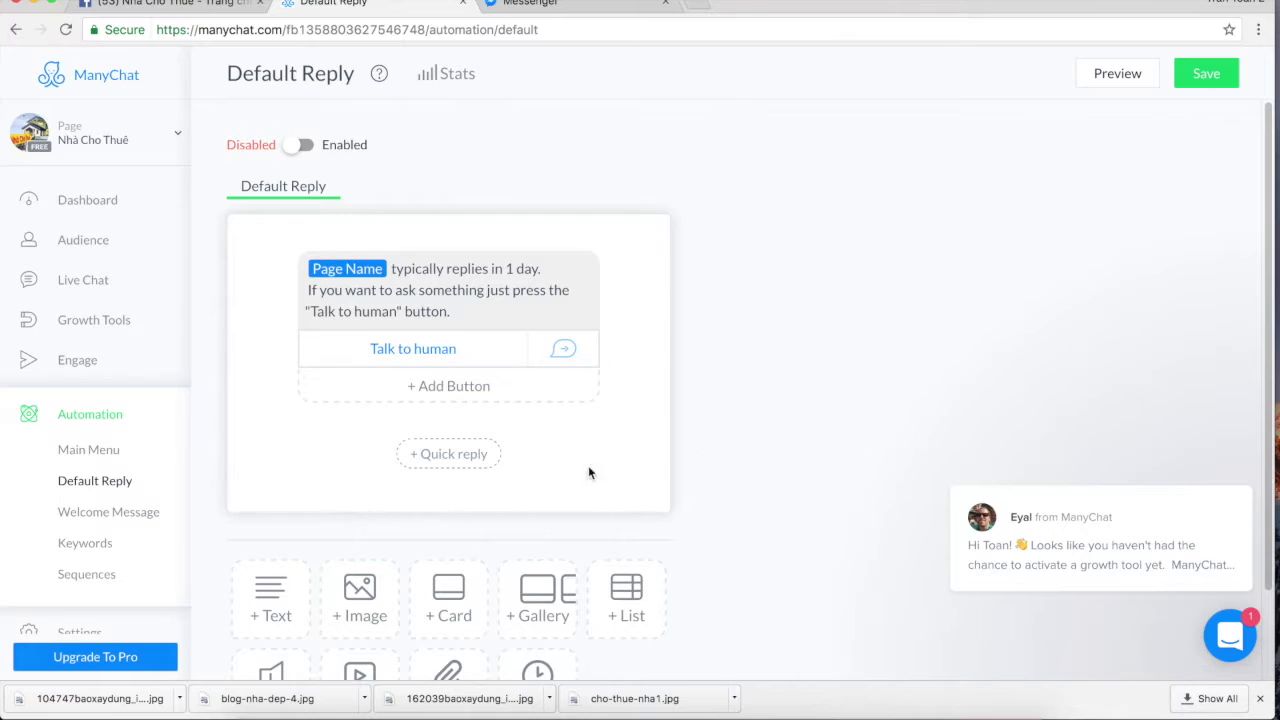
Restore the Welcome Message from its autosave and delete its default text block.
{"action": "left_click", "coordinate": [126, 517]}
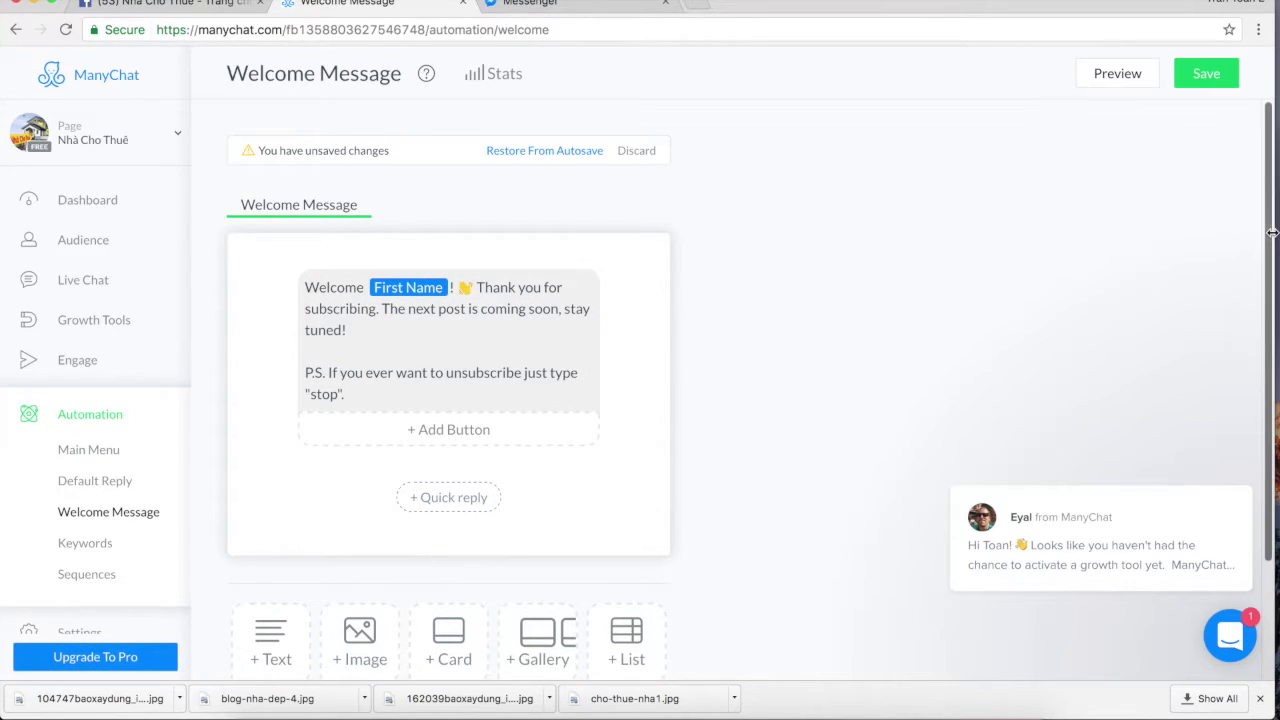
{"action": "scroll", "coordinate": [1249, 240], "scroll_direction": "down", "scroll_amount": 2}
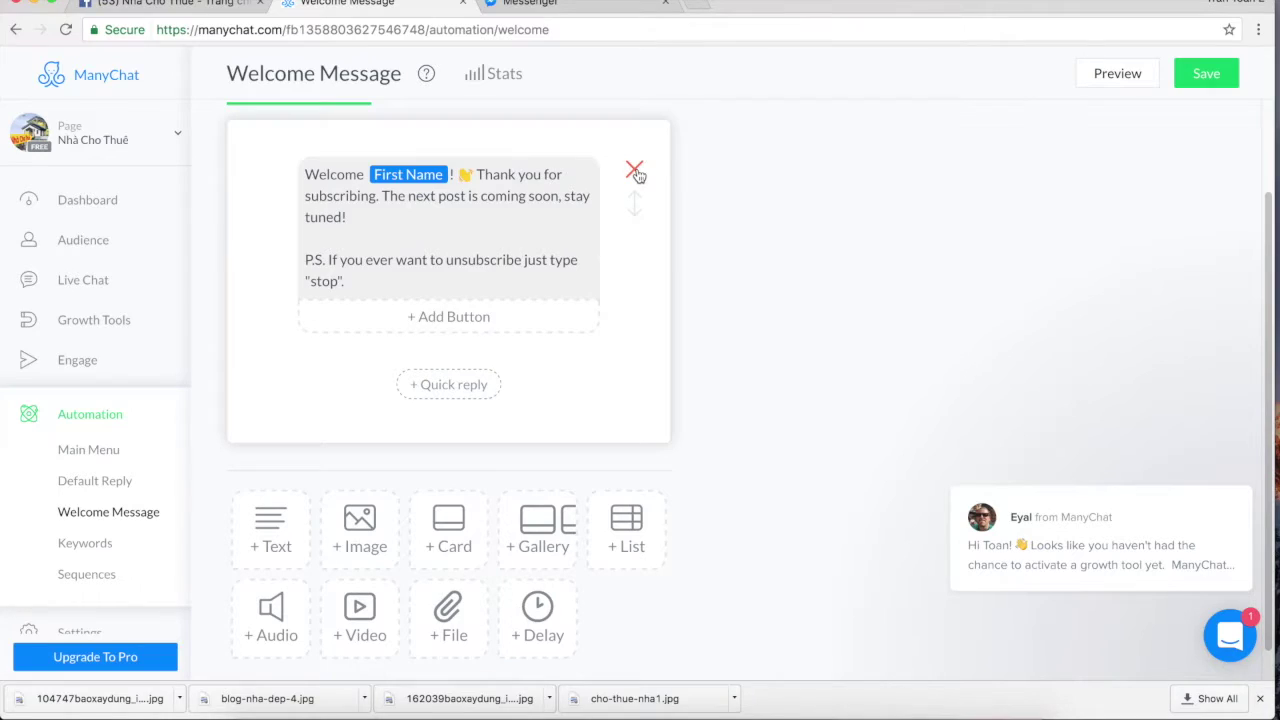
{"action": "left_click", "coordinate": [635, 180]}
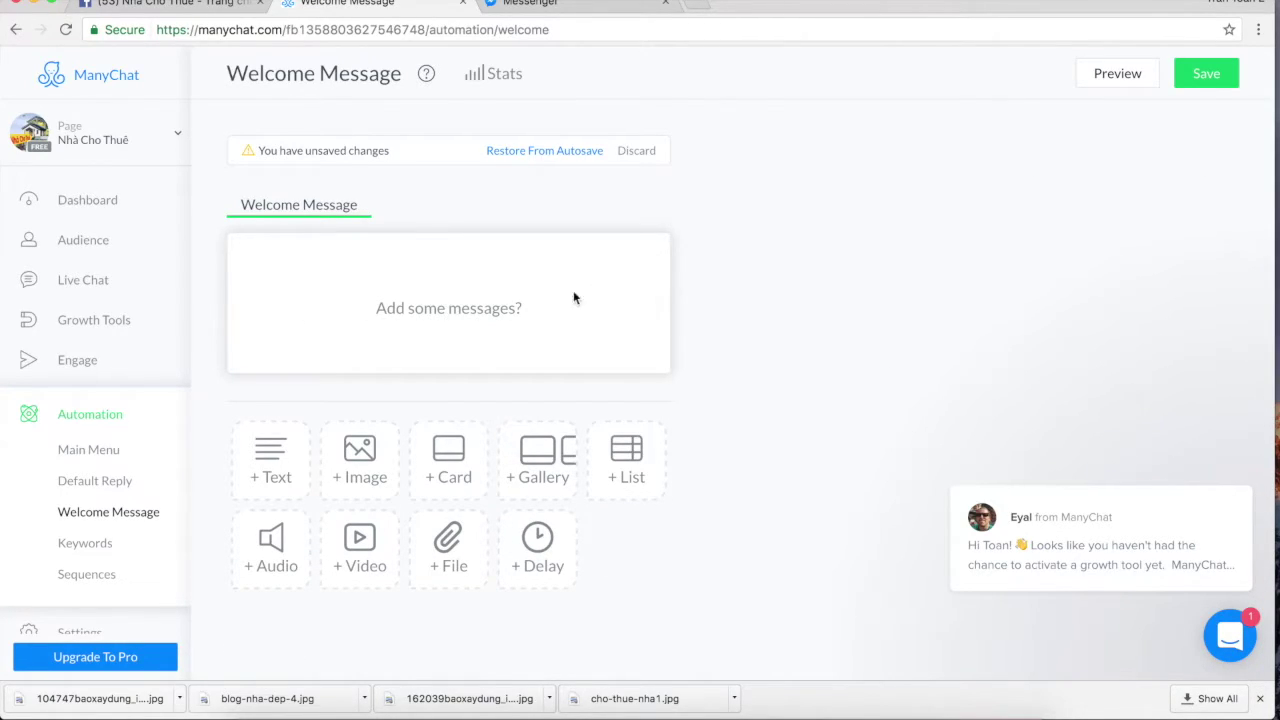
{"action": "left_click", "coordinate": [568, 152]}
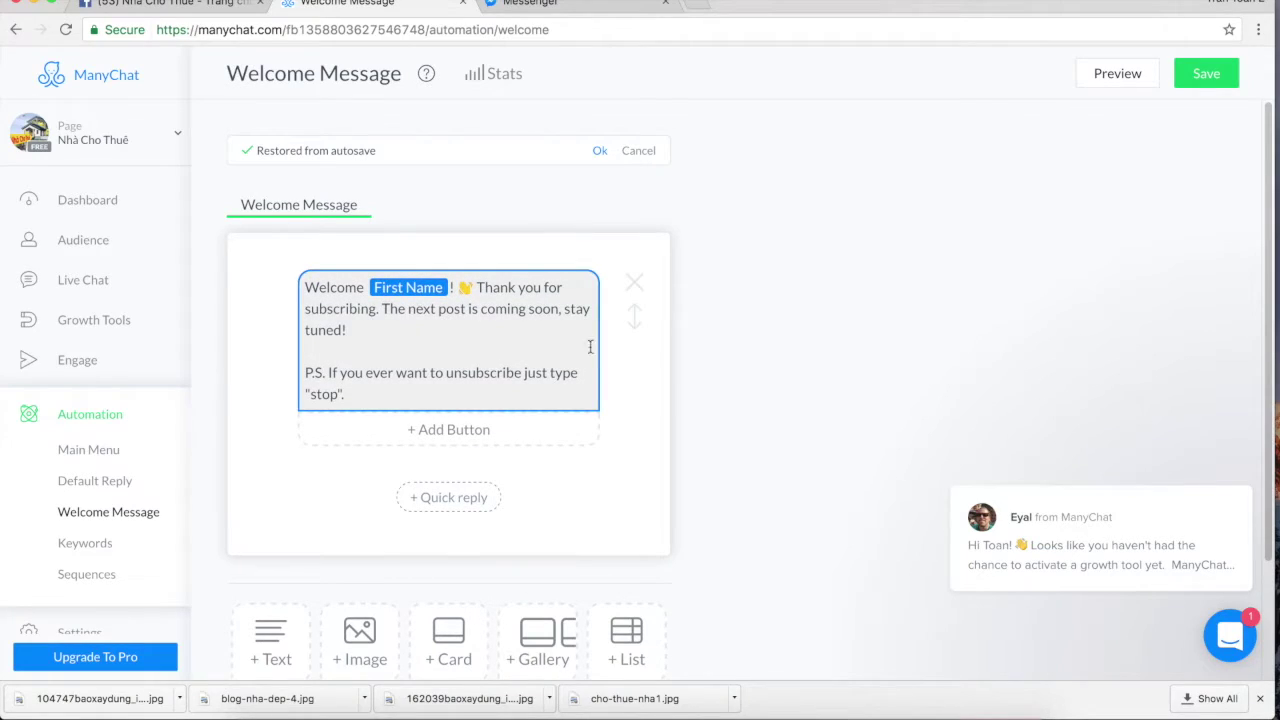
{"action": "left_click", "coordinate": [636, 284]}
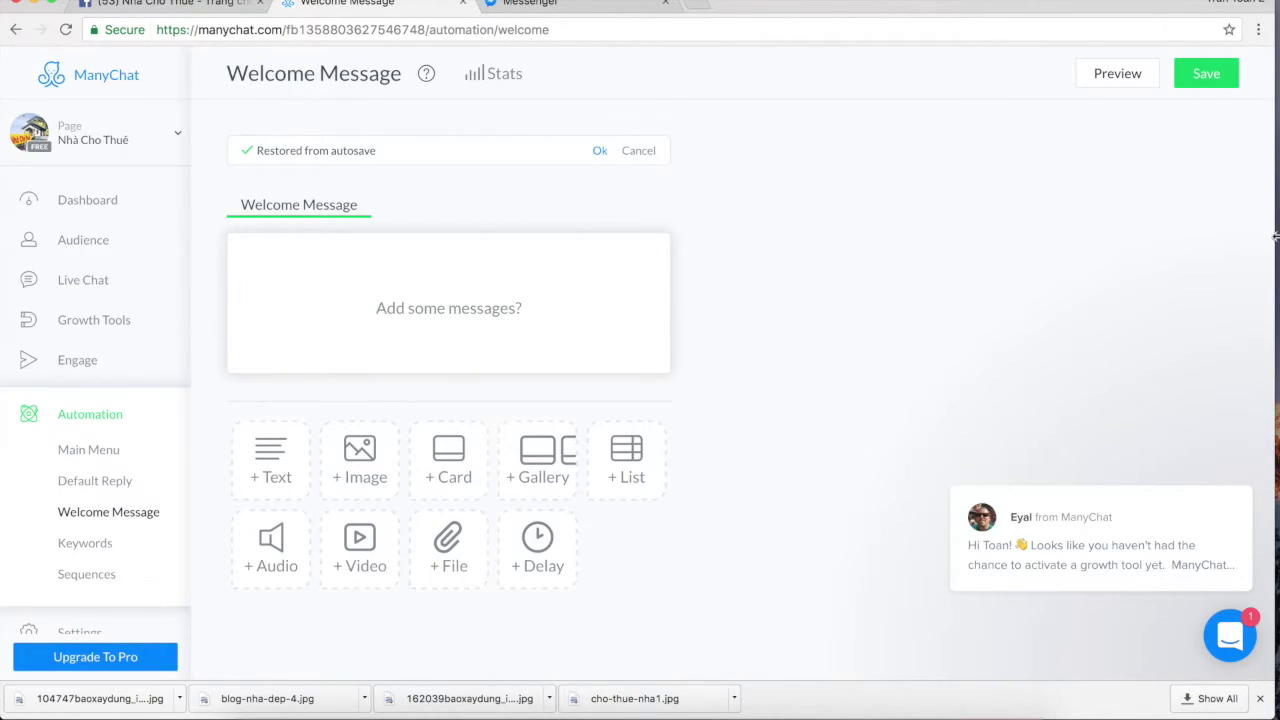
Add an empty text block and an image block to the welcome message.
{"action": "left_click", "coordinate": [272, 467]}
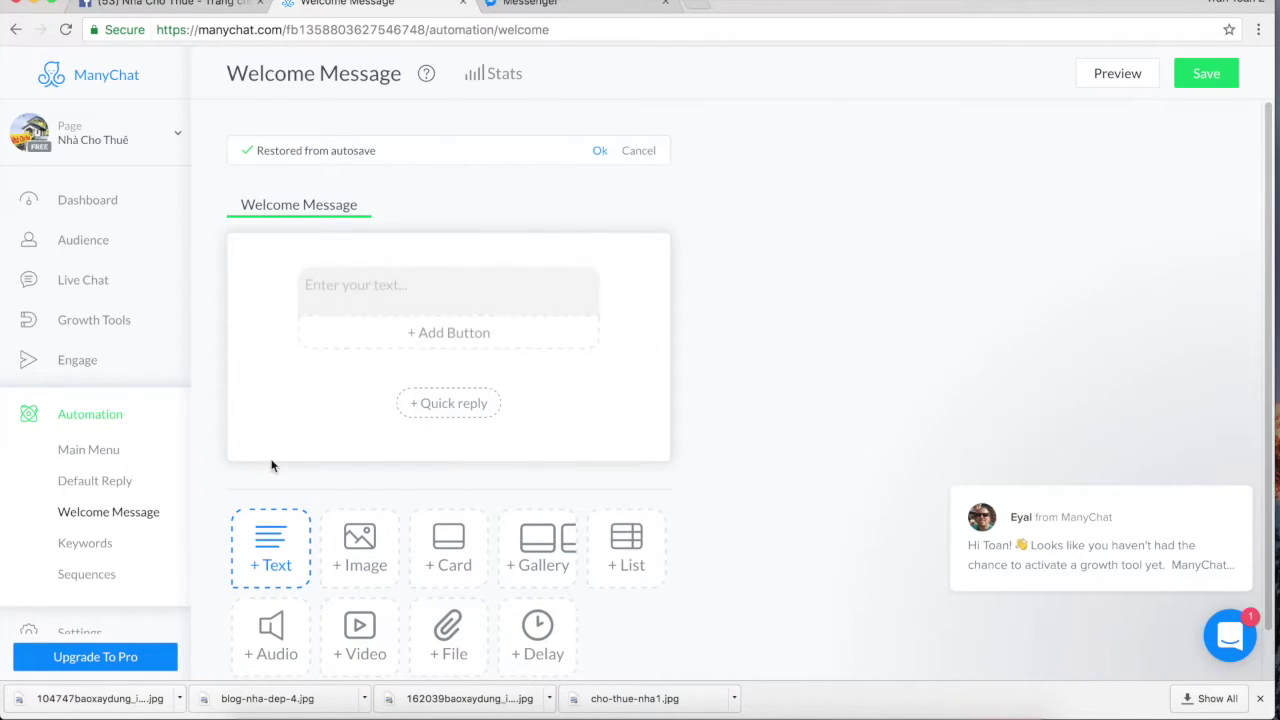
{"action": "left_click", "coordinate": [366, 552]}
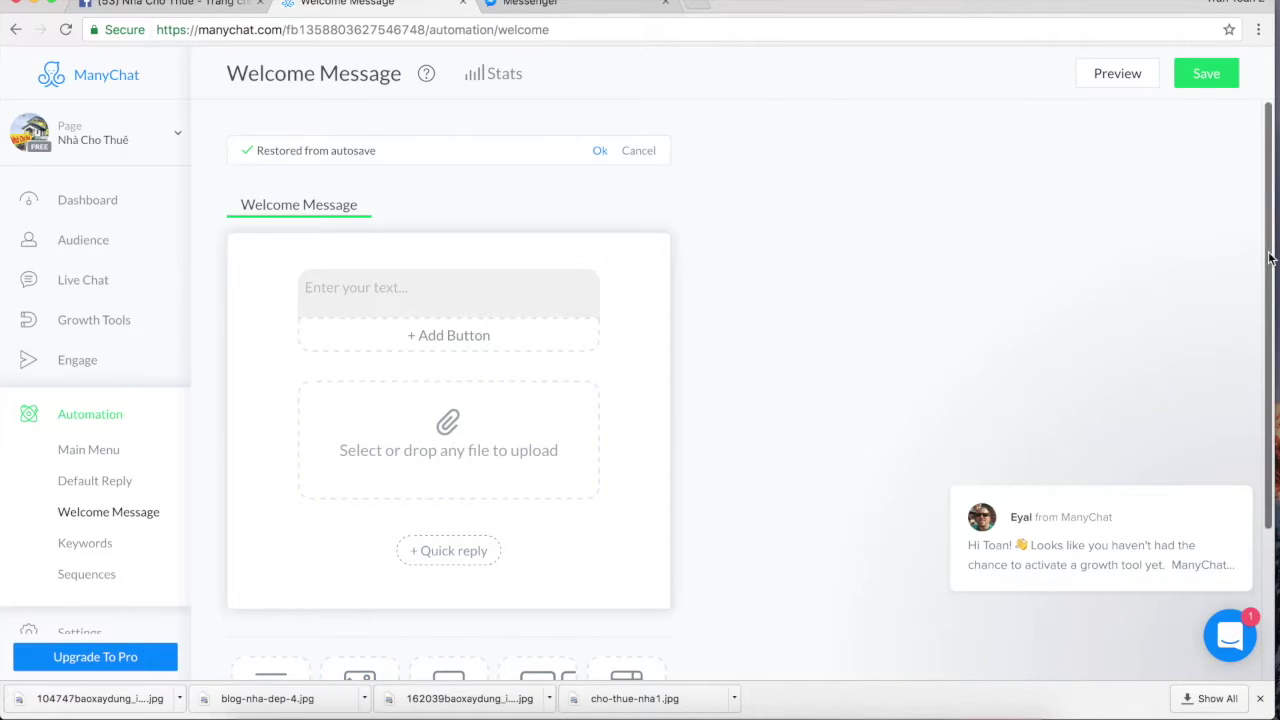
Try out a card, a gallery and an audio block in the welcome message, deleting each one again.
{"action": "scroll", "coordinate": [1165, 465], "scroll_direction": "down", "scroll_amount": 3}
{"action": "left_click", "coordinate": [455, 512]}
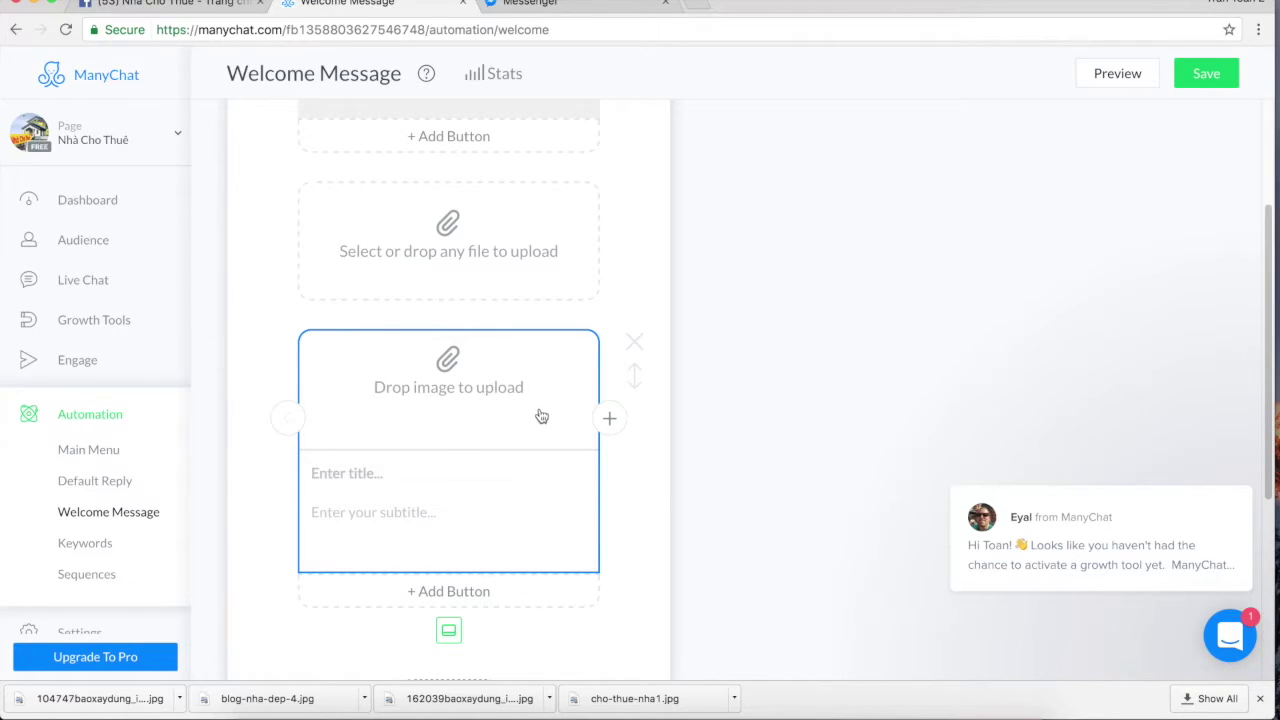
{"action": "left_click", "coordinate": [634, 345]}
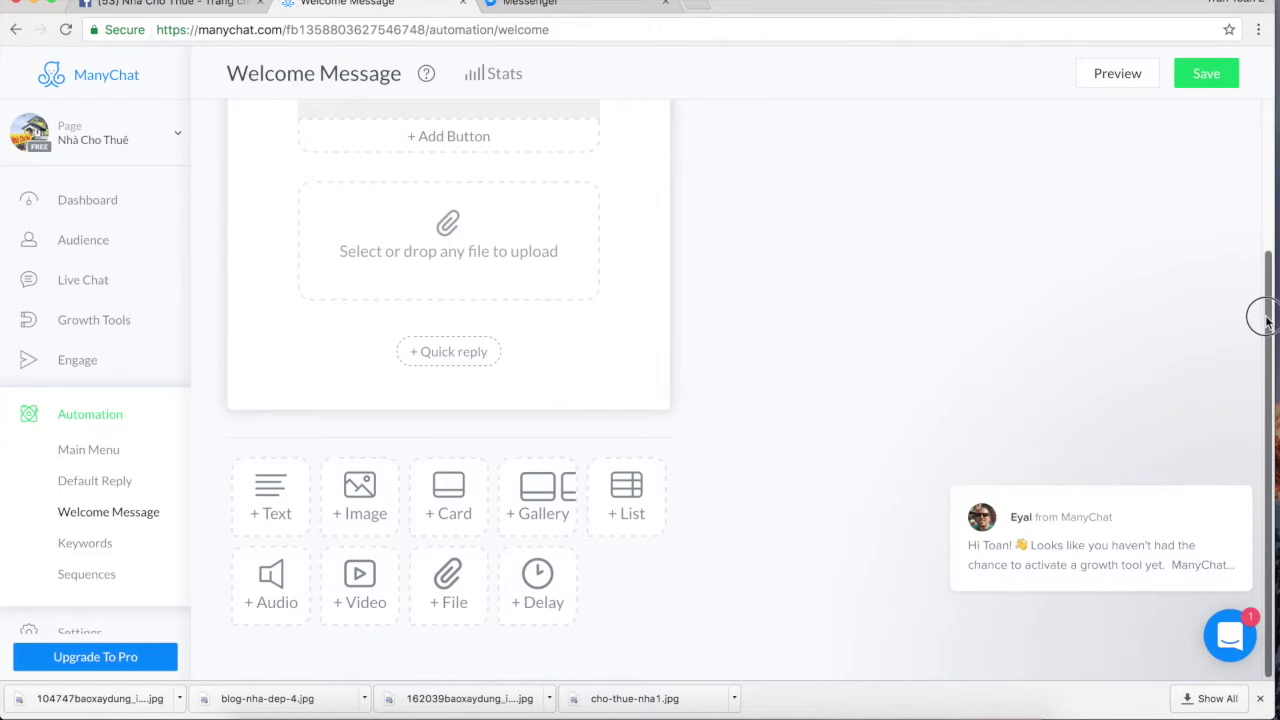
{"action": "left_click", "coordinate": [562, 495]}
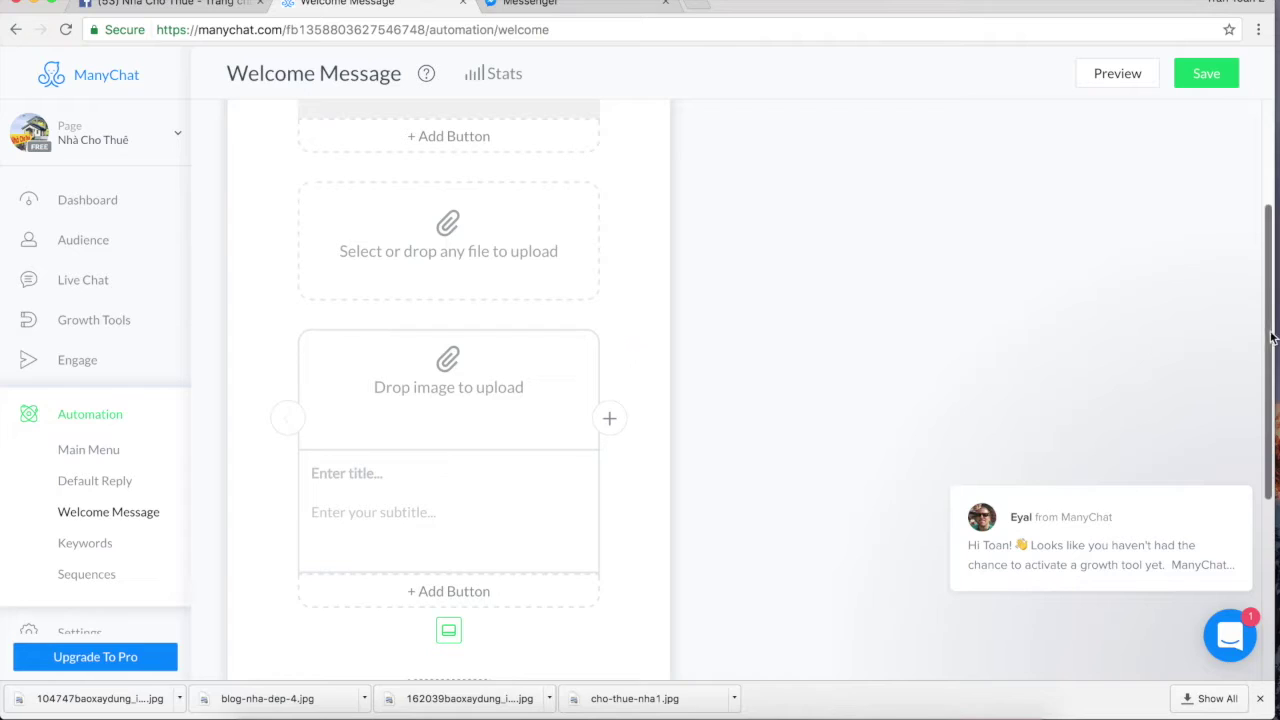
{"action": "scroll", "coordinate": [1260, 334], "scroll_direction": "down", "scroll_amount": 2}
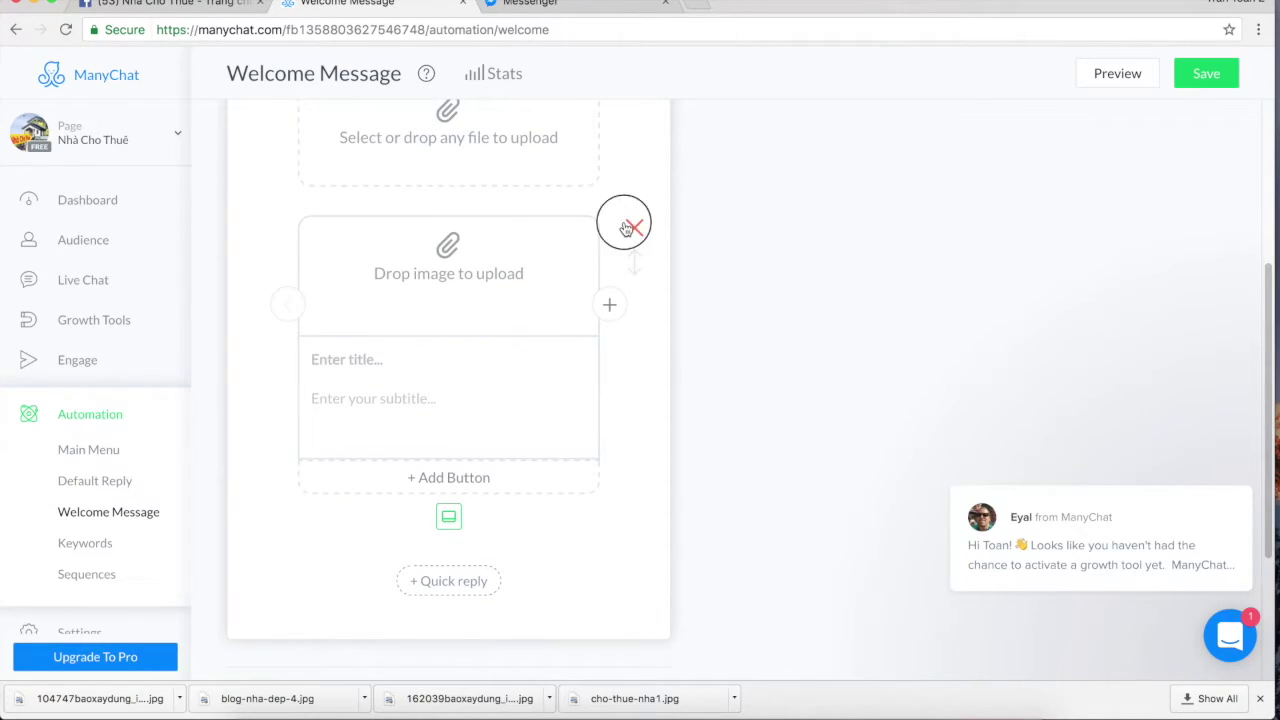
{"action": "left_click", "coordinate": [627, 228]}
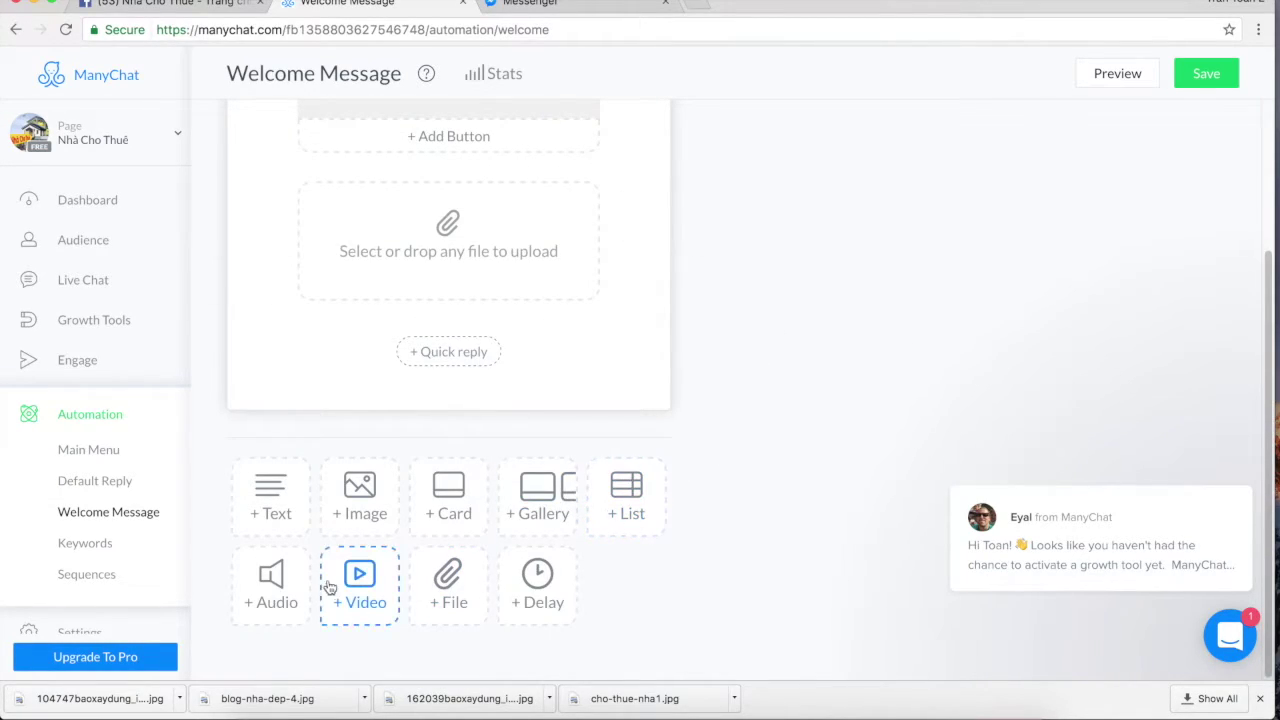
{"action": "left_click", "coordinate": [273, 585]}
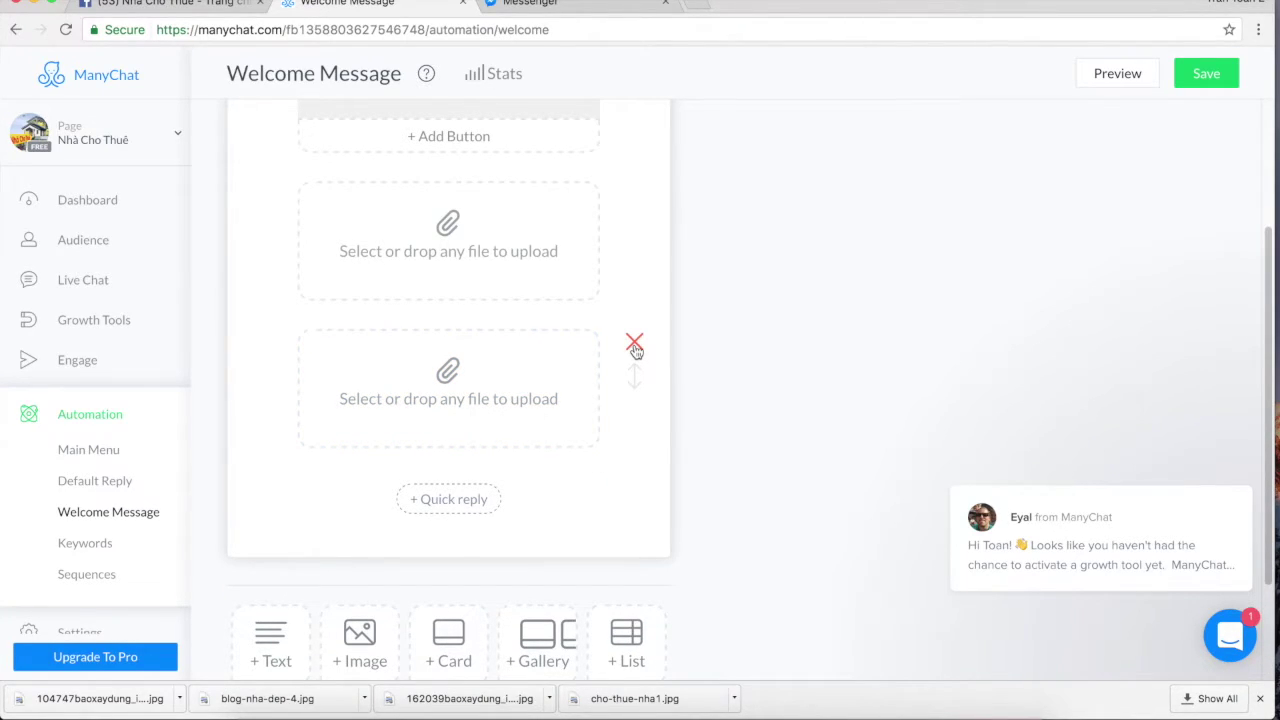
{"action": "left_click", "coordinate": [635, 346]}
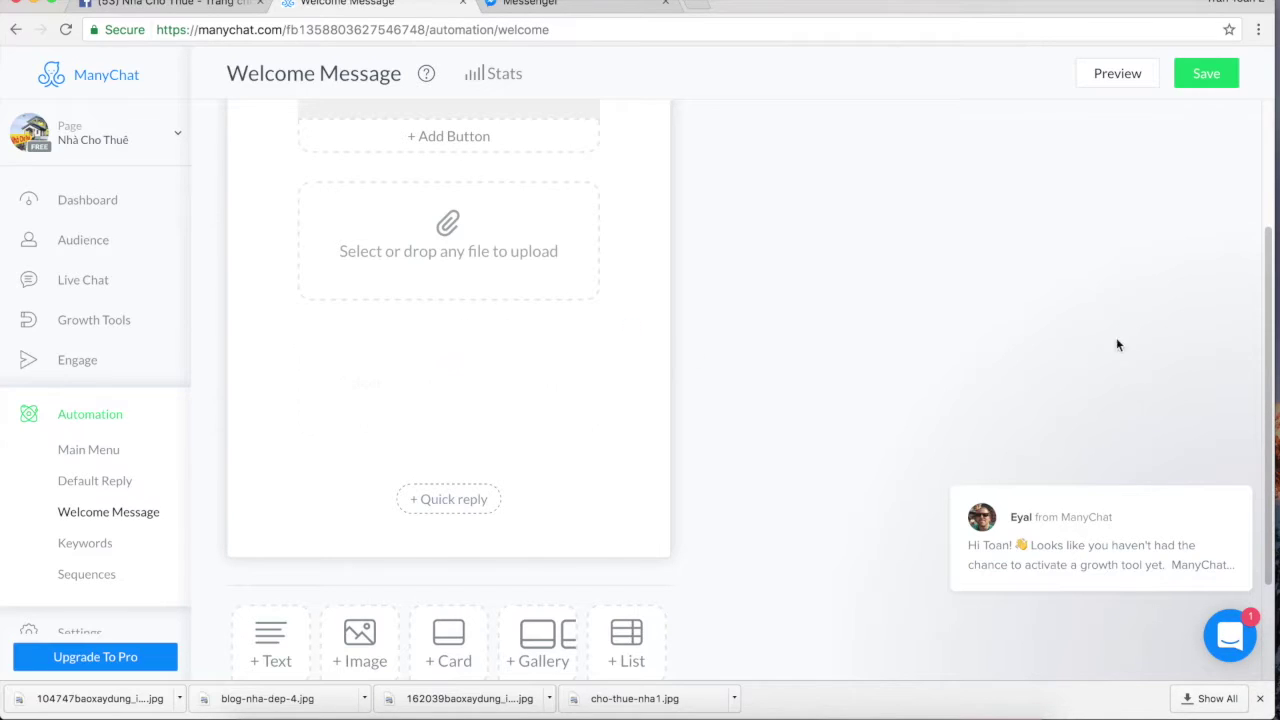
Try out two upload blocks in the welcome message, opening the file chooser for the first and cancelling it.
{"action": "left_click", "coordinate": [433, 592]}
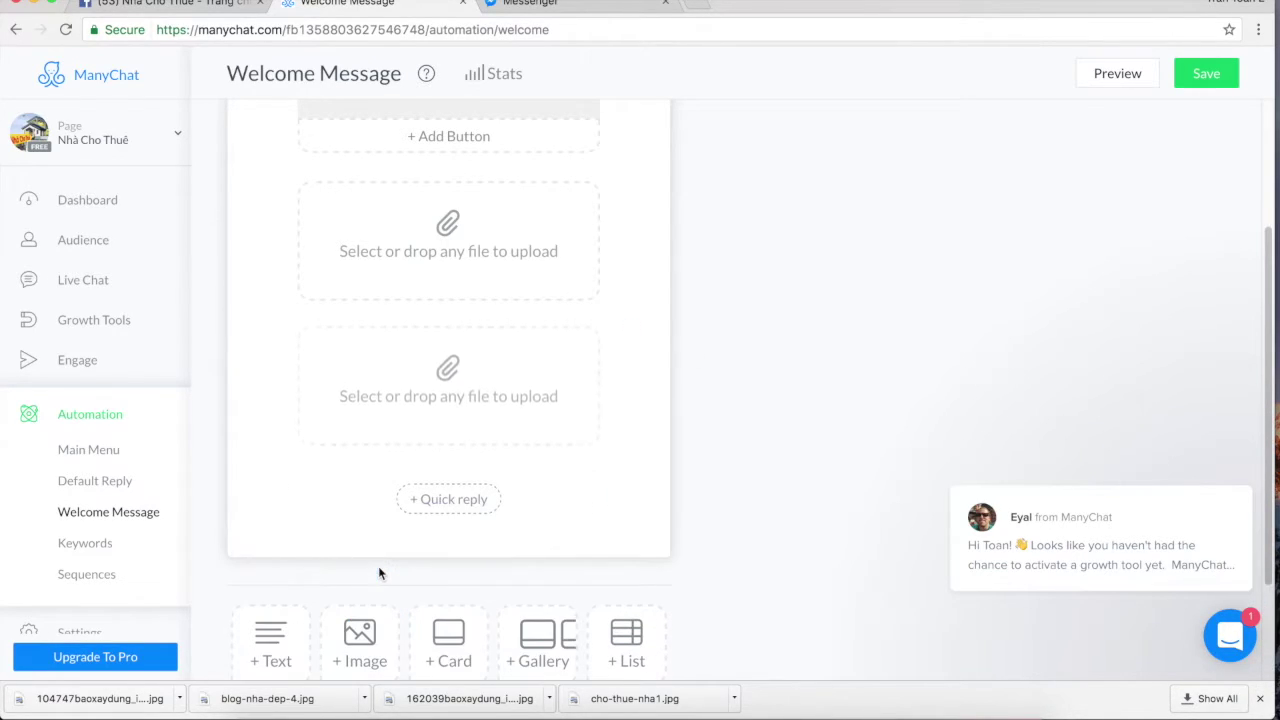
{"action": "left_click", "coordinate": [503, 403]}
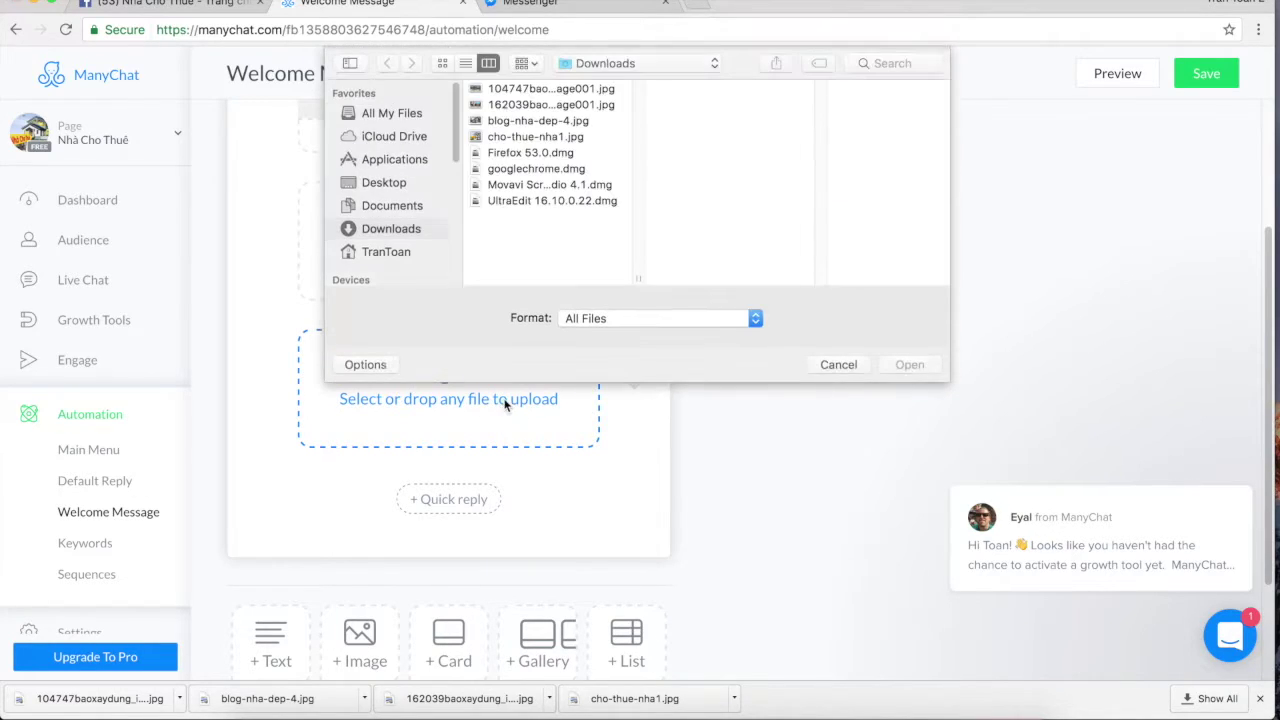
{"action": "left_click", "coordinate": [855, 371]}
{"action": "left_click_drag", "start_coordinate": [1270, 390], "coordinate": [1272, 483]}
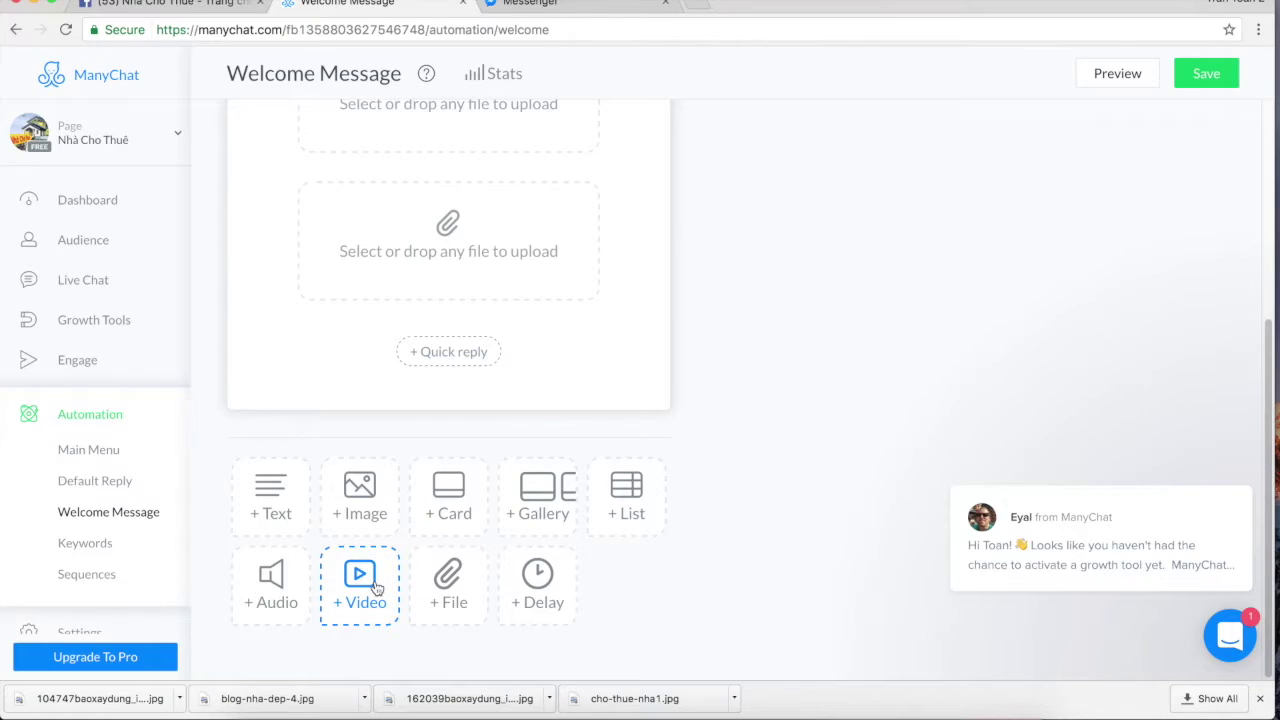
{"action": "left_click", "coordinate": [449, 592]}
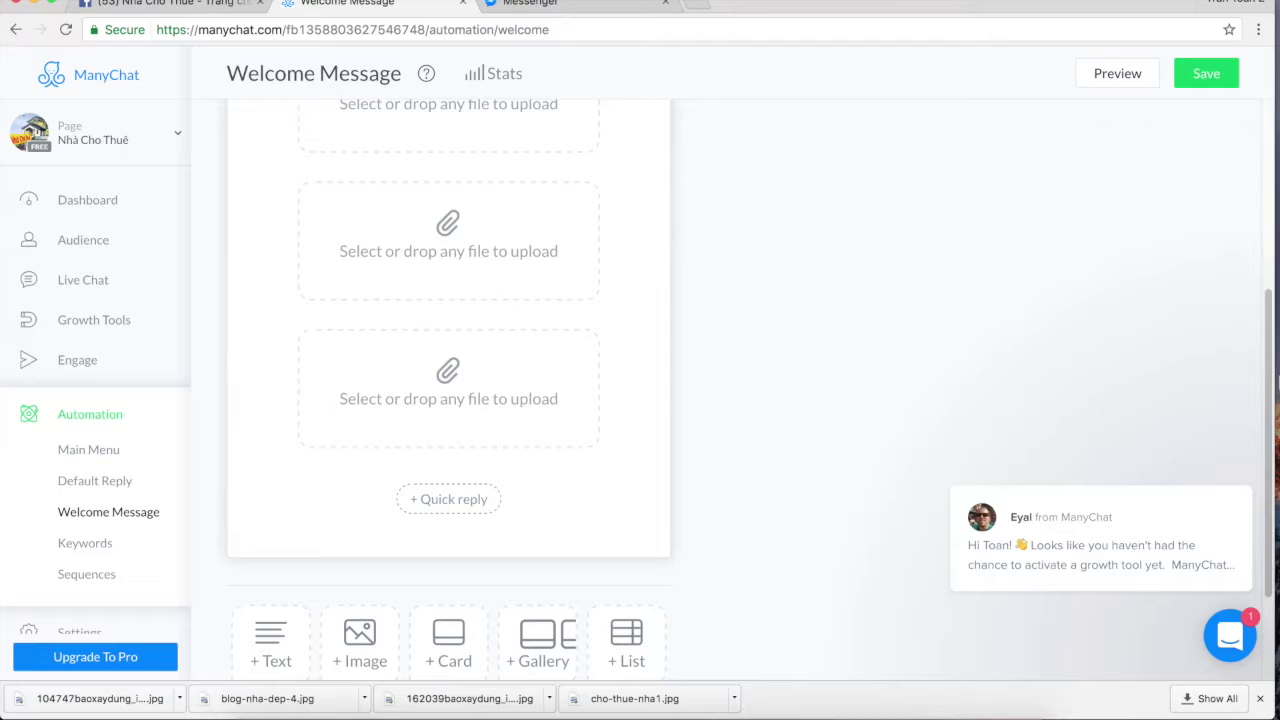
Try out a delay block in the welcome message, set to 3 seconds with the typing indicator shown.
{"action": "scroll", "coordinate": [1265, 450], "scroll_direction": "down", "scroll_amount": 3}
{"action": "left_click", "coordinate": [537, 590]}
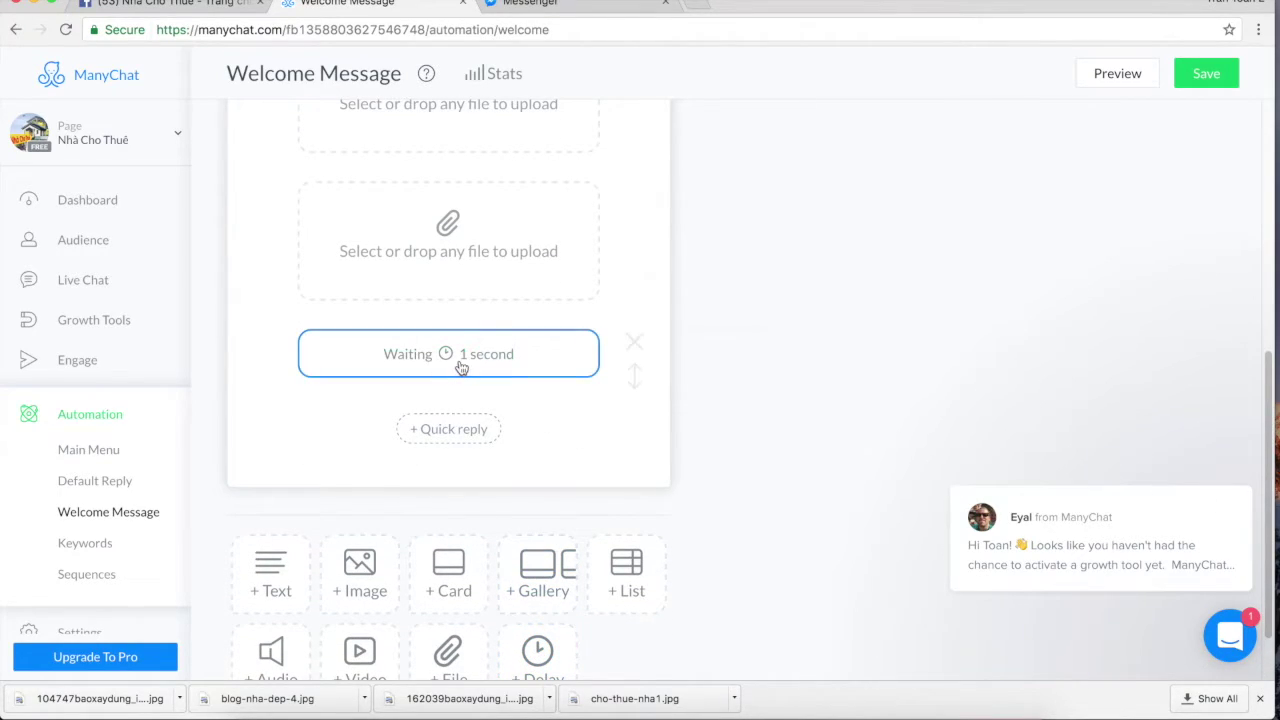
{"action": "left_click", "coordinate": [462, 368]}
{"action": "left_click_drag", "start_coordinate": [642, 355], "coordinate": [650, 355]}
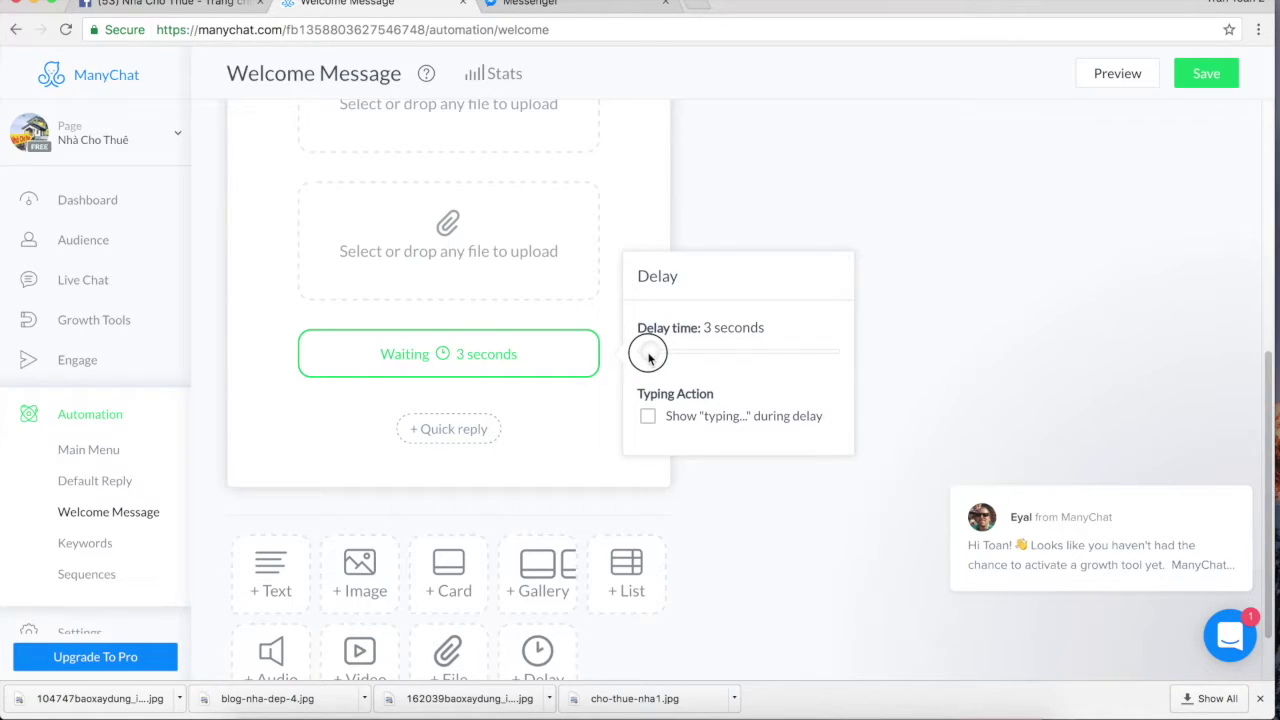
{"action": "left_click", "coordinate": [649, 417]}
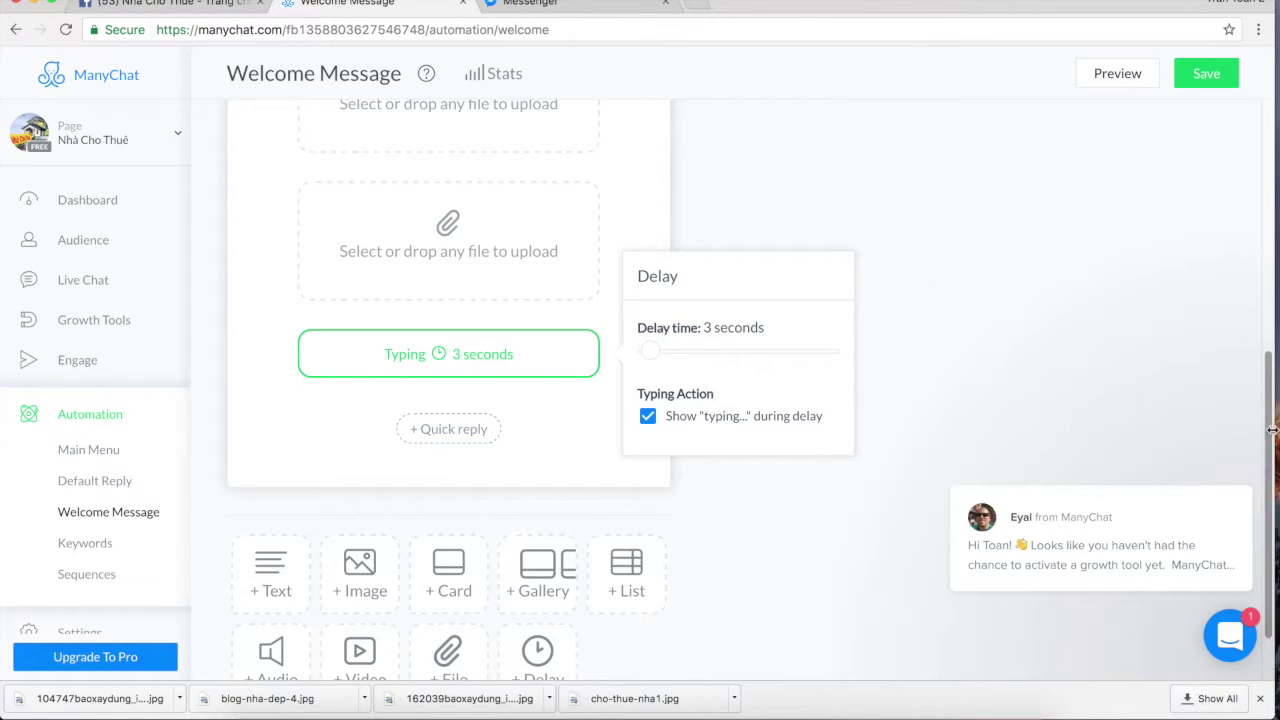
Delete every block from the welcome message and add a new image block.
{"action": "left_click_drag", "start_coordinate": [1272, 430], "coordinate": [1200, 215]}
{"action": "left_click", "coordinate": [634, 176]}
{"action": "left_click", "coordinate": [636, 179]}
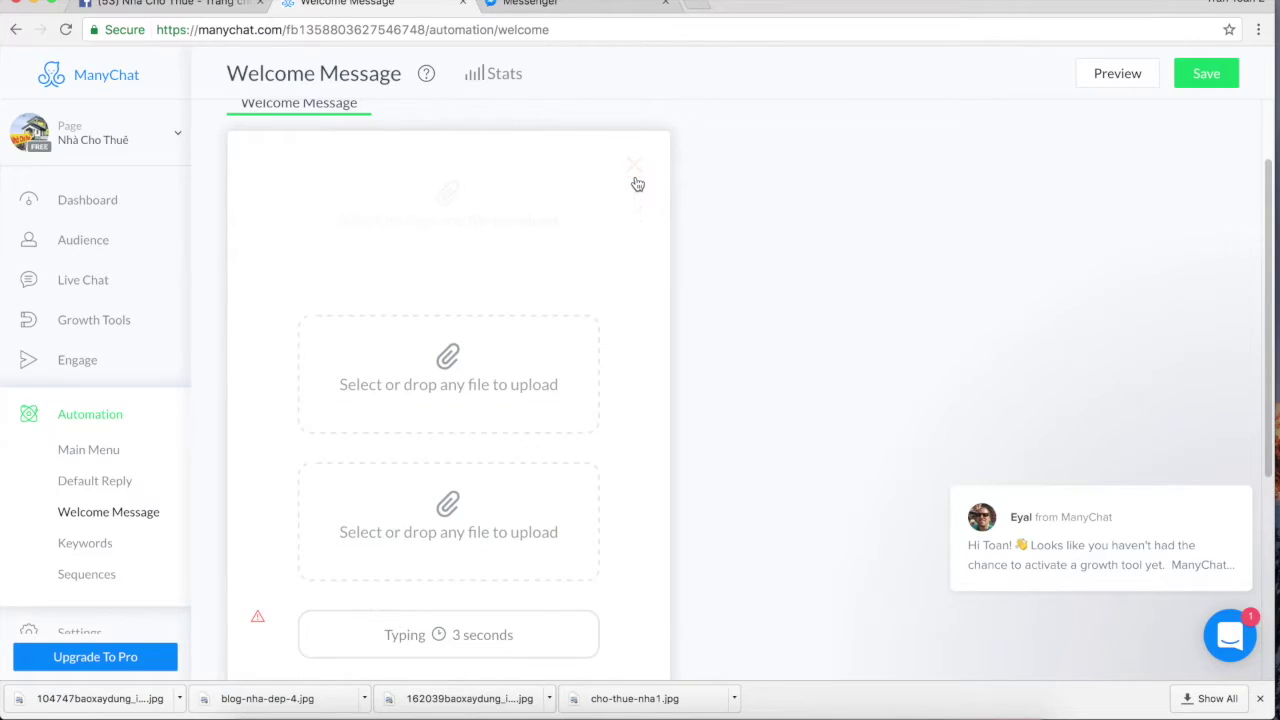
{"action": "left_click", "coordinate": [636, 180]}
{"action": "left_click", "coordinate": [636, 180]}
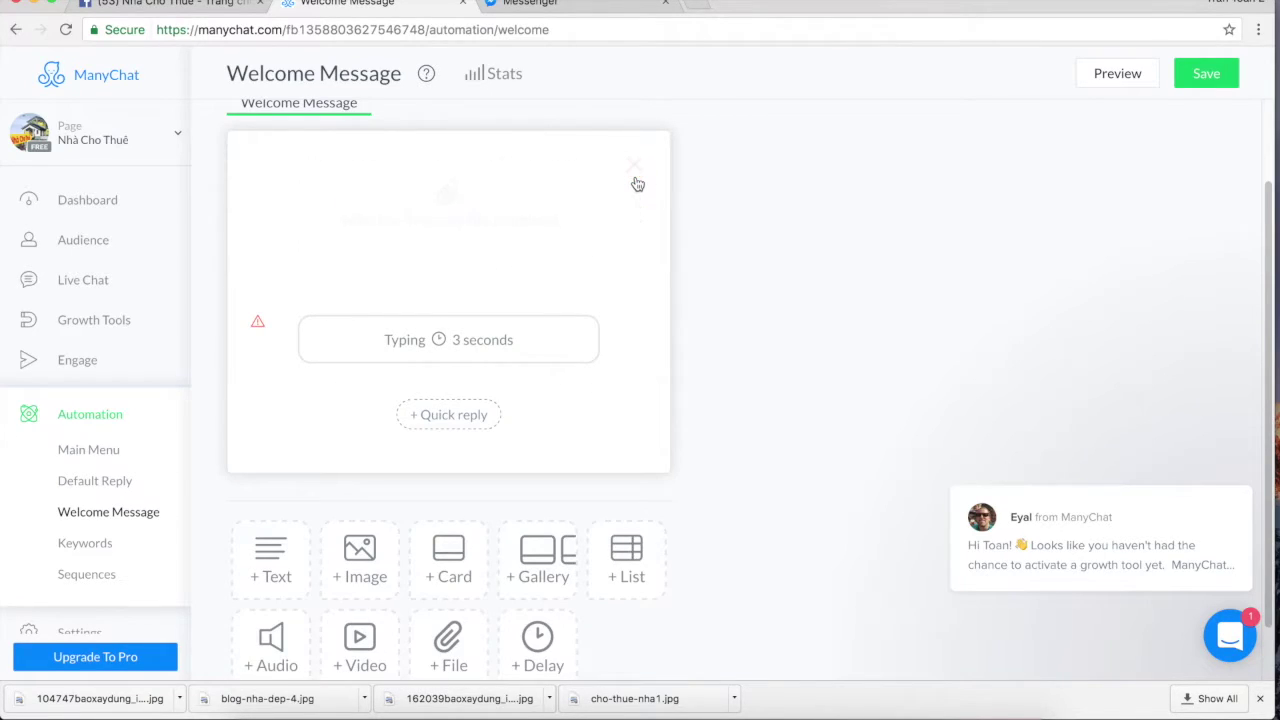
{"action": "left_click", "coordinate": [638, 263]}
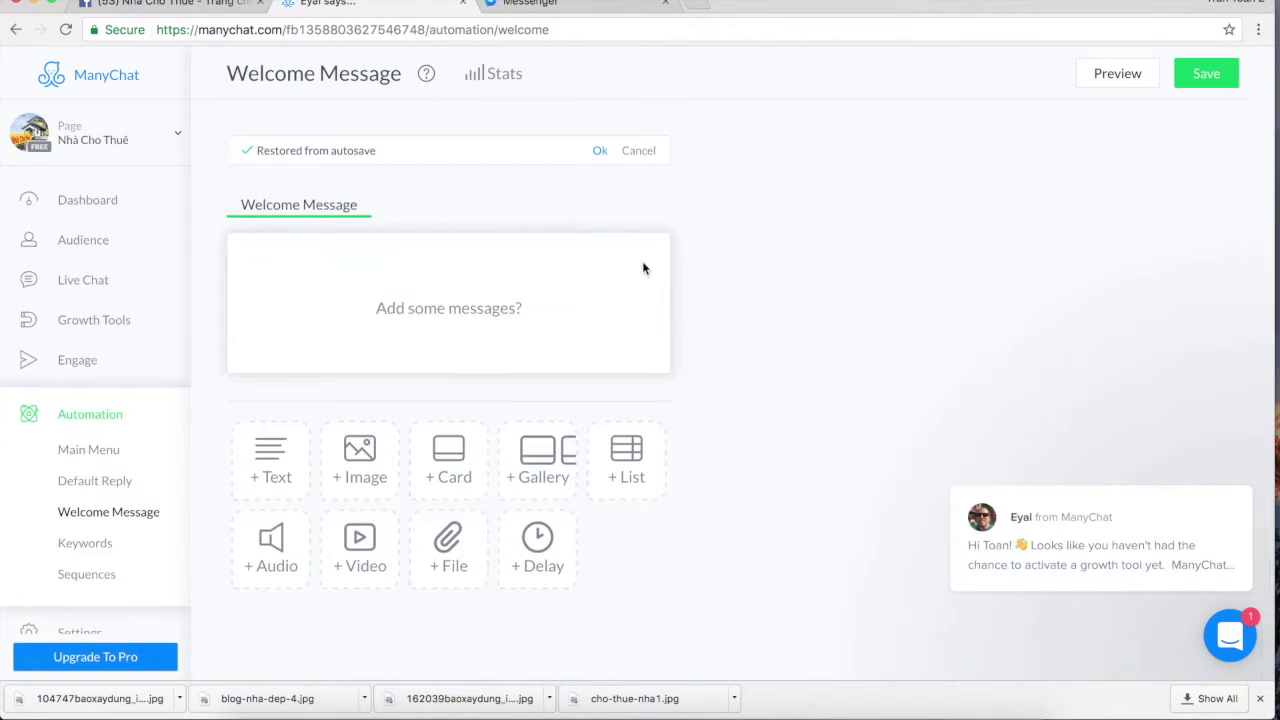
{"action": "left_click", "coordinate": [362, 453]}
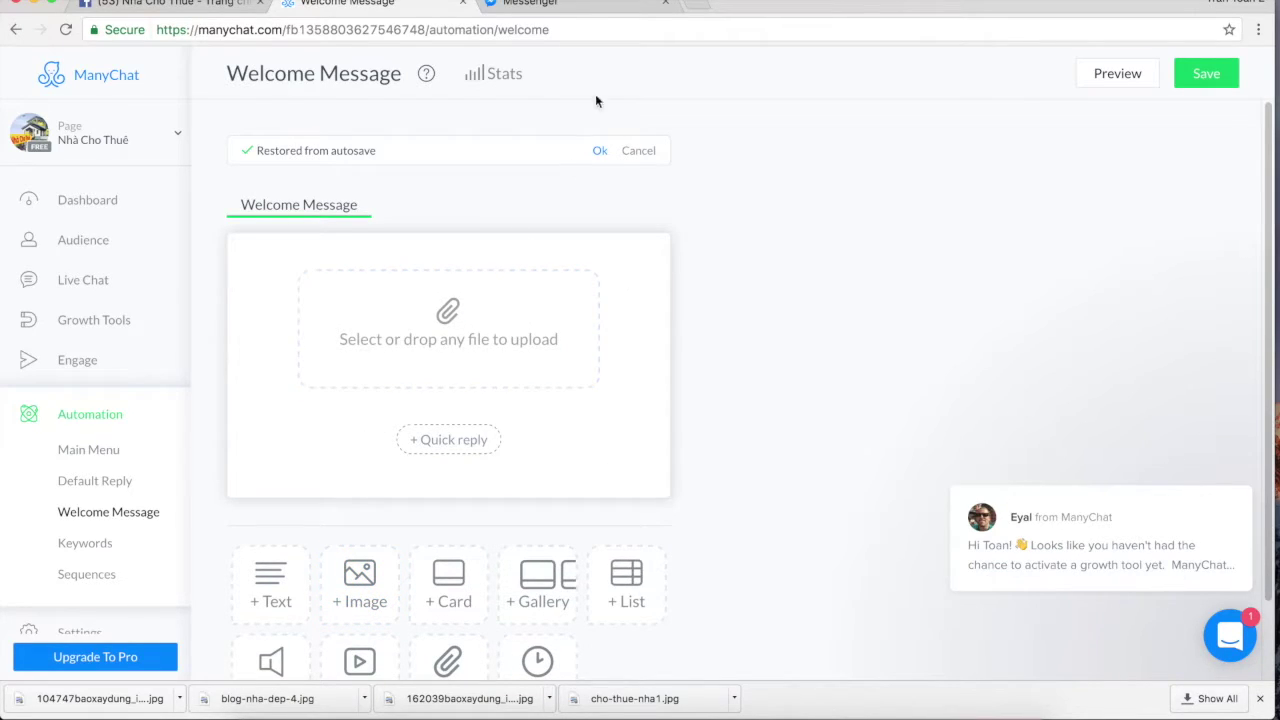
Search Google Images for "support" in a new browser tab.
{"action": "left_click", "coordinate": [600, 6]}
{"action": "left_click", "coordinate": [700, 5]}
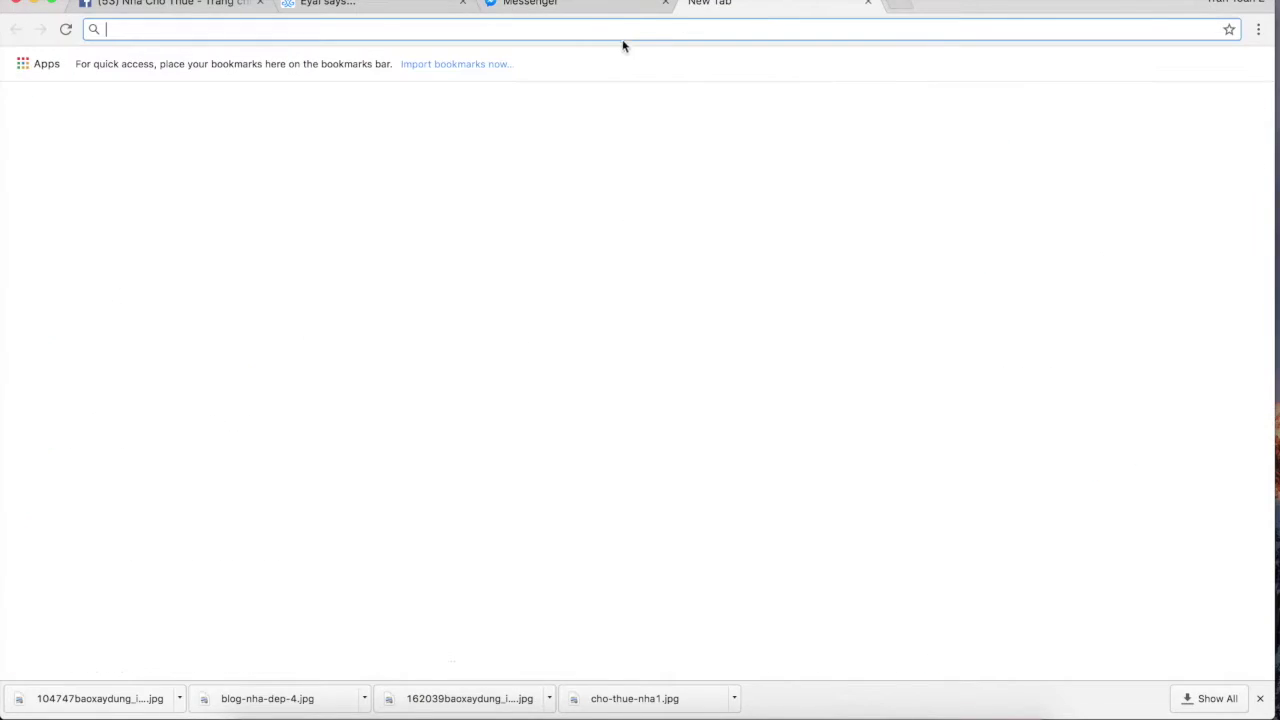
{"action": "type", "text": "support"}
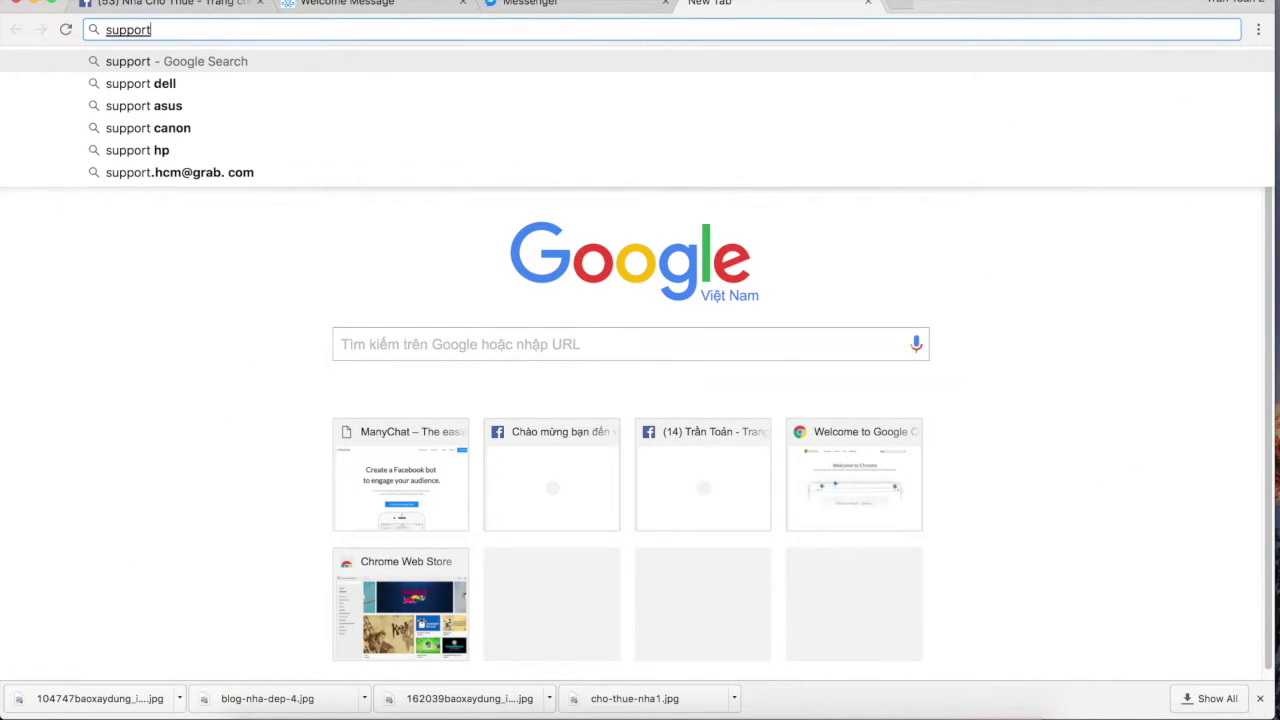
{"action": "key", "text": "Return"}
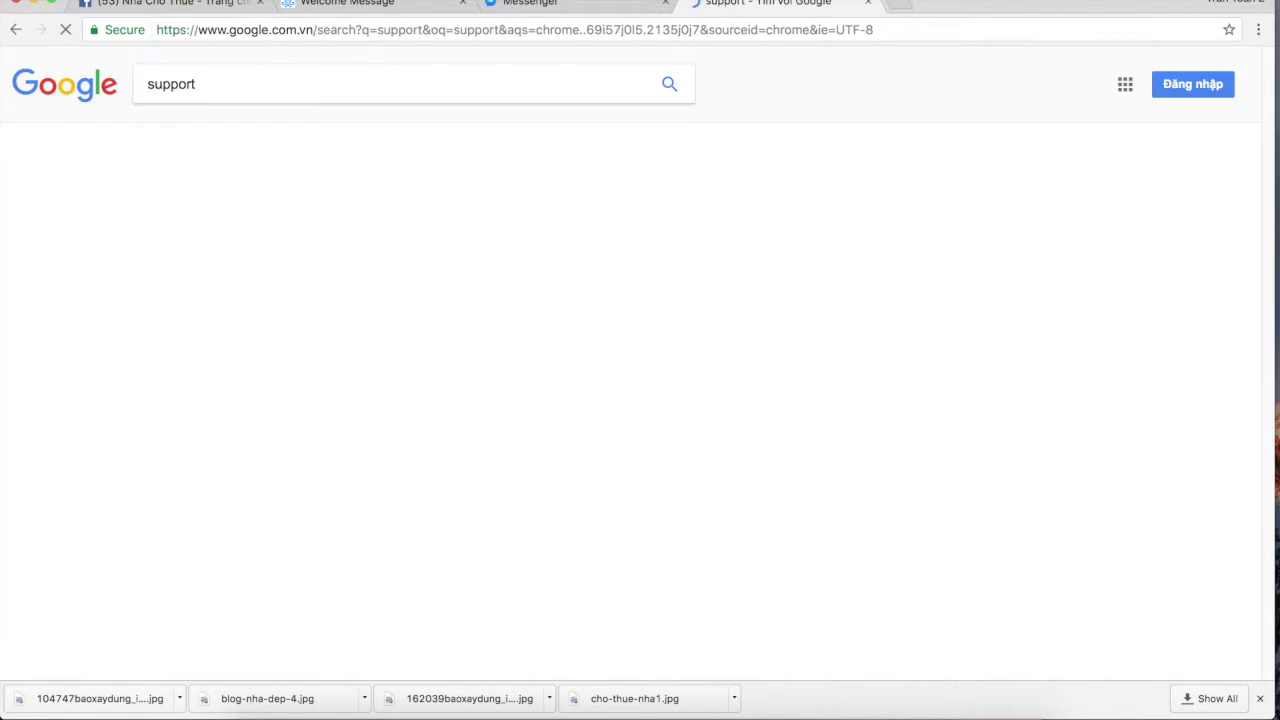
{"action": "left_click", "coordinate": [233, 172]}
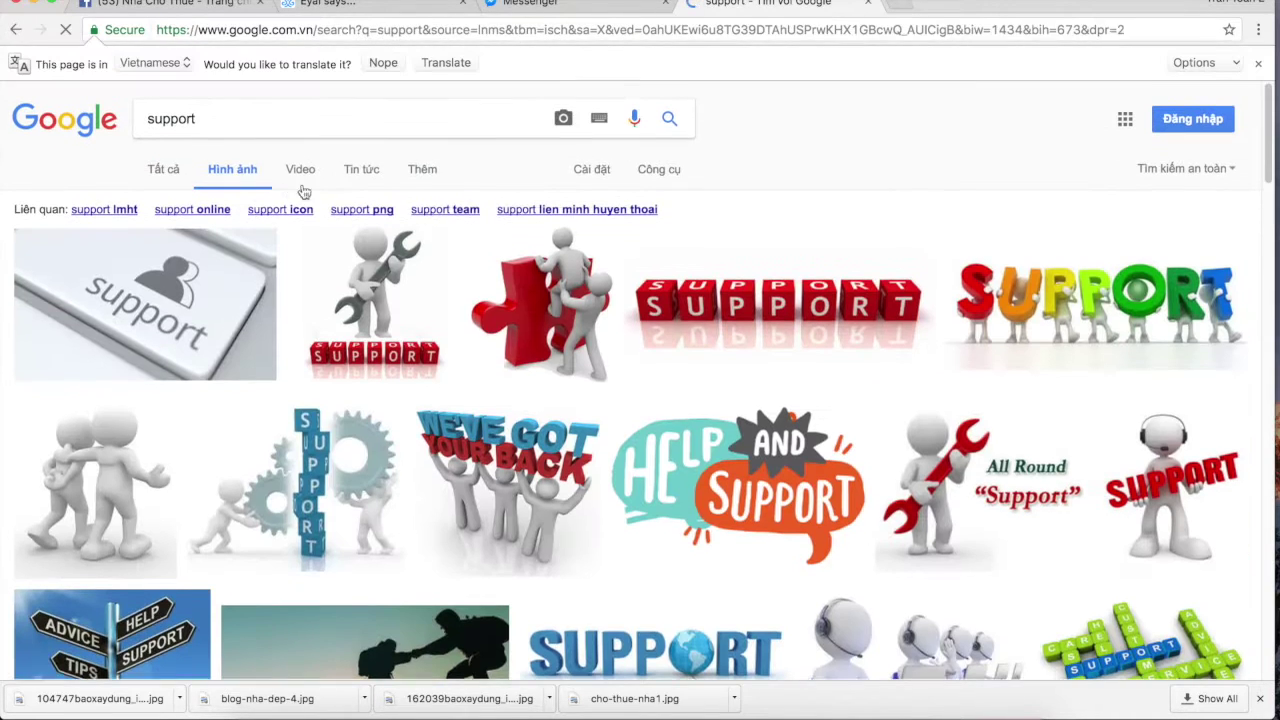
Browse the support image results, preview several customer service pictures and select the "Welcome to Fortinet Support" one.
{"action": "left_click_drag", "start_coordinate": [1268, 148], "coordinate": [1238, 698]}
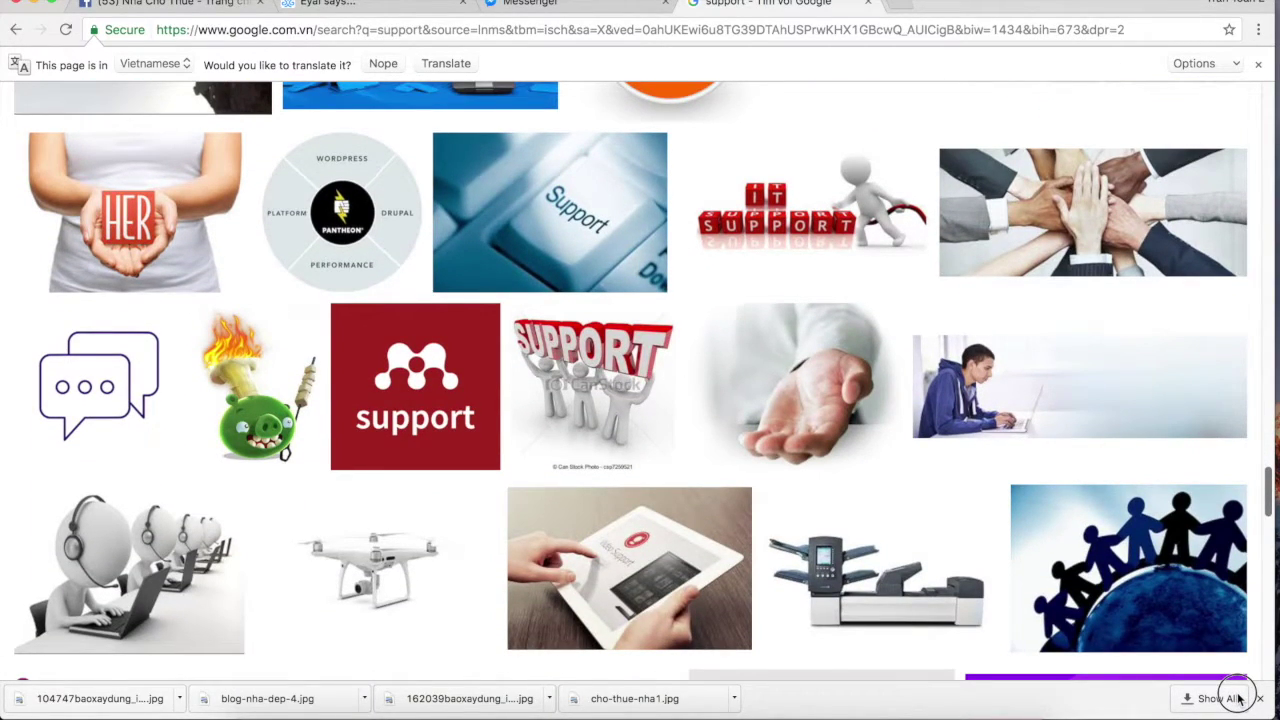
{"action": "scroll", "coordinate": [1238, 698], "scroll_direction": "down", "scroll_amount": 10}
{"action": "scroll", "coordinate": [1110, 585], "scroll_direction": "down", "scroll_amount": 3}
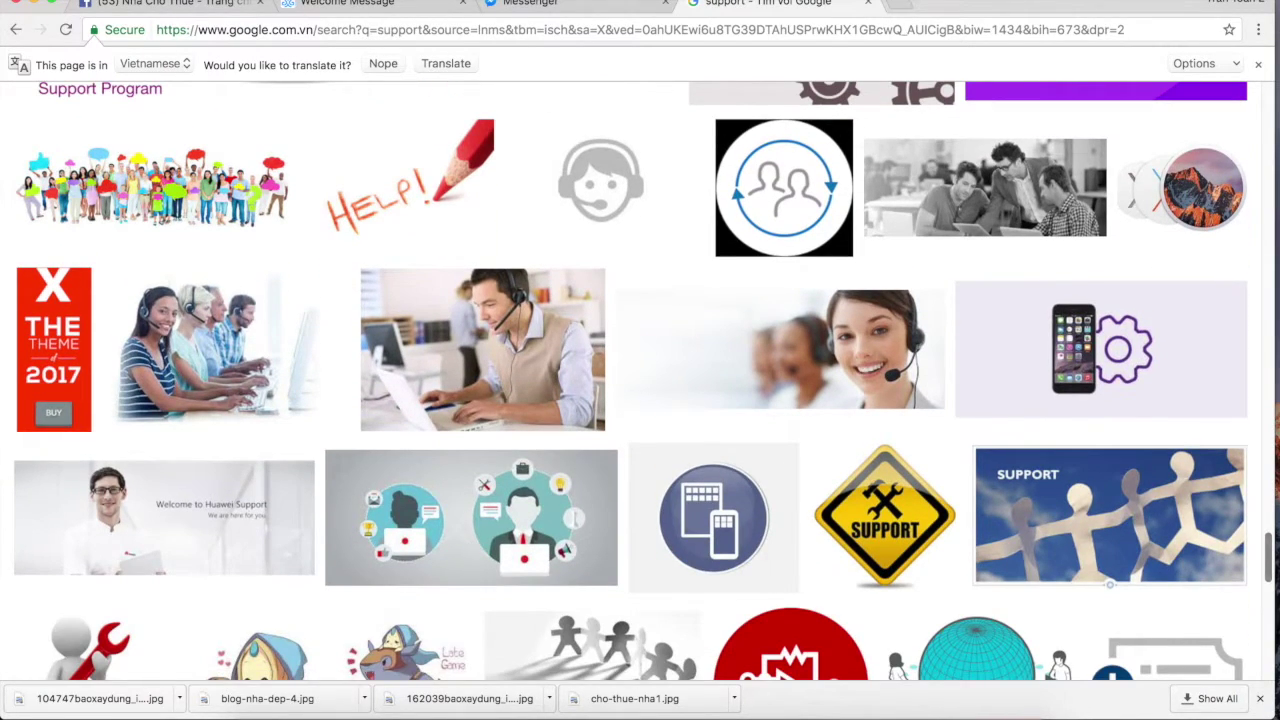
{"action": "left_click", "coordinate": [904, 364]}
{"action": "left_click", "coordinate": [950, 548]}
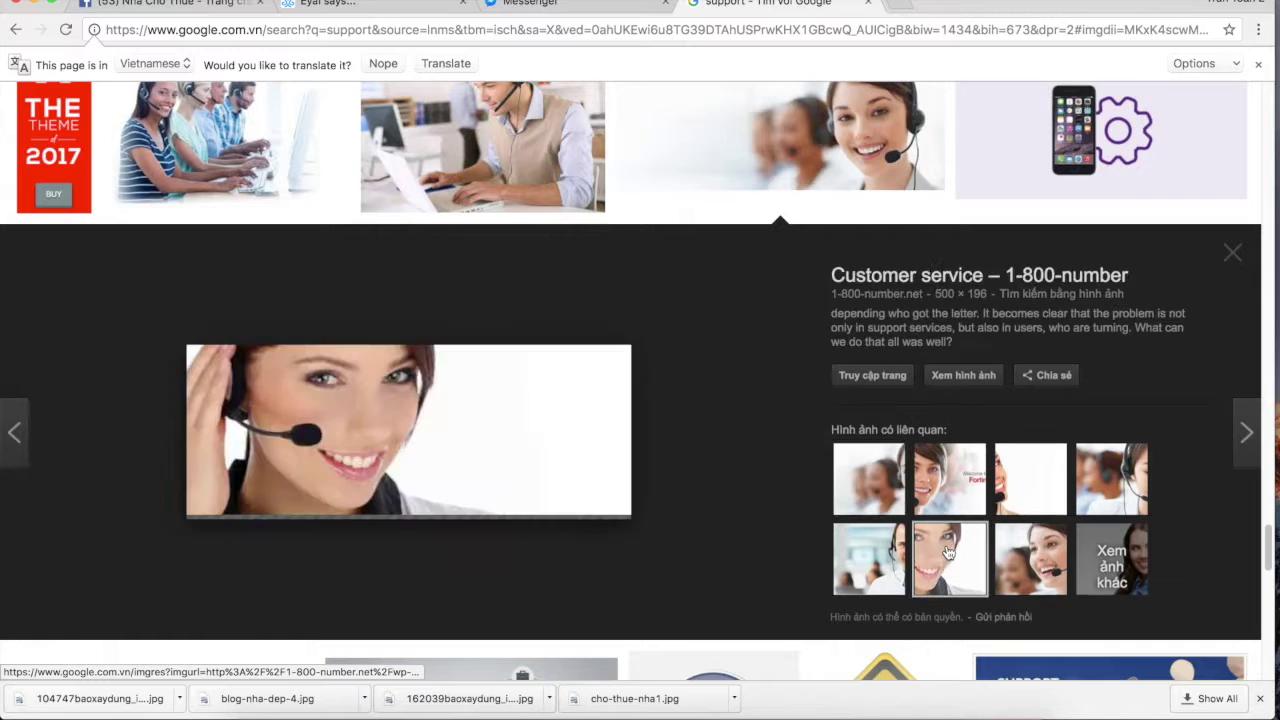
{"action": "left_click", "coordinate": [1025, 490]}
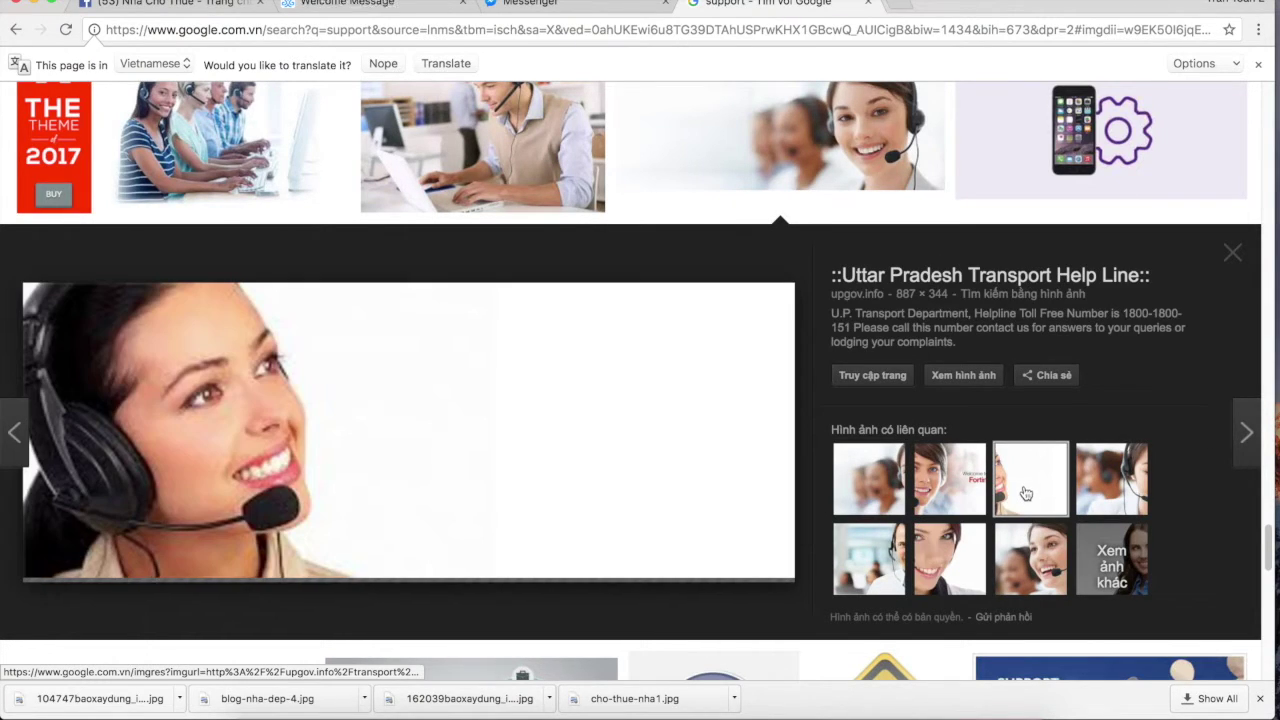
{"action": "left_click", "coordinate": [1043, 566]}
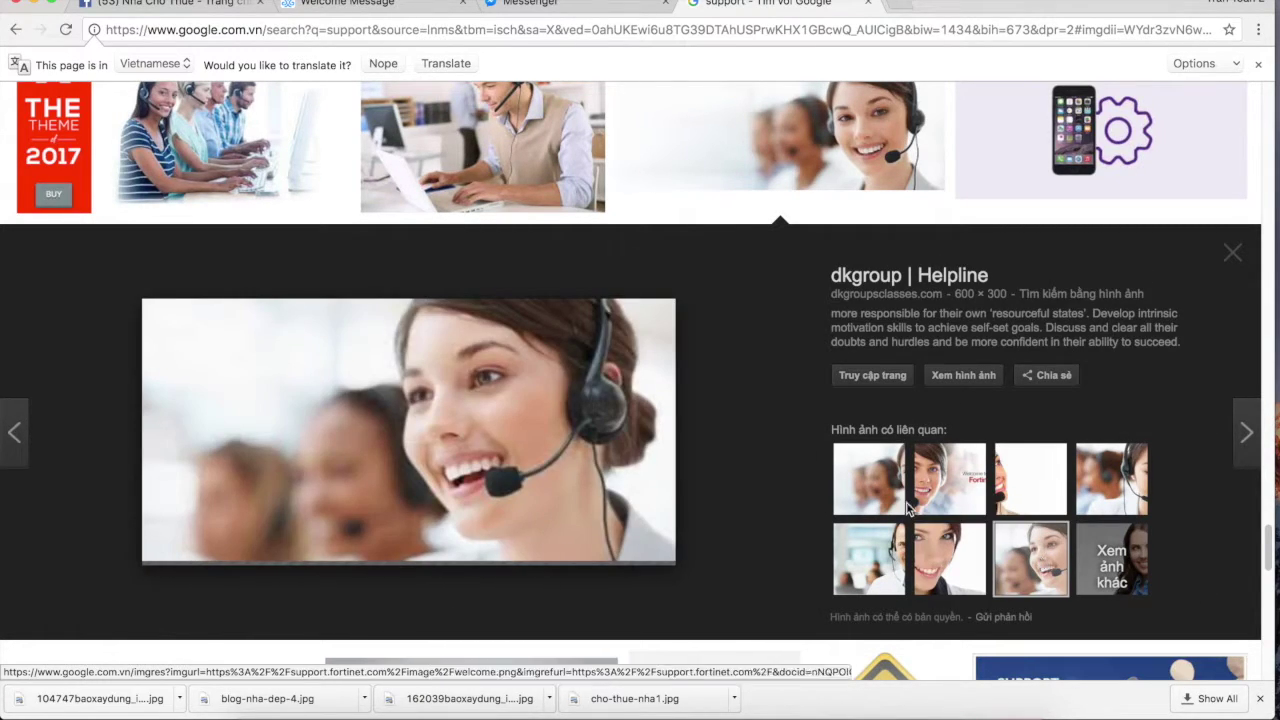
{"action": "left_click", "coordinate": [948, 490]}
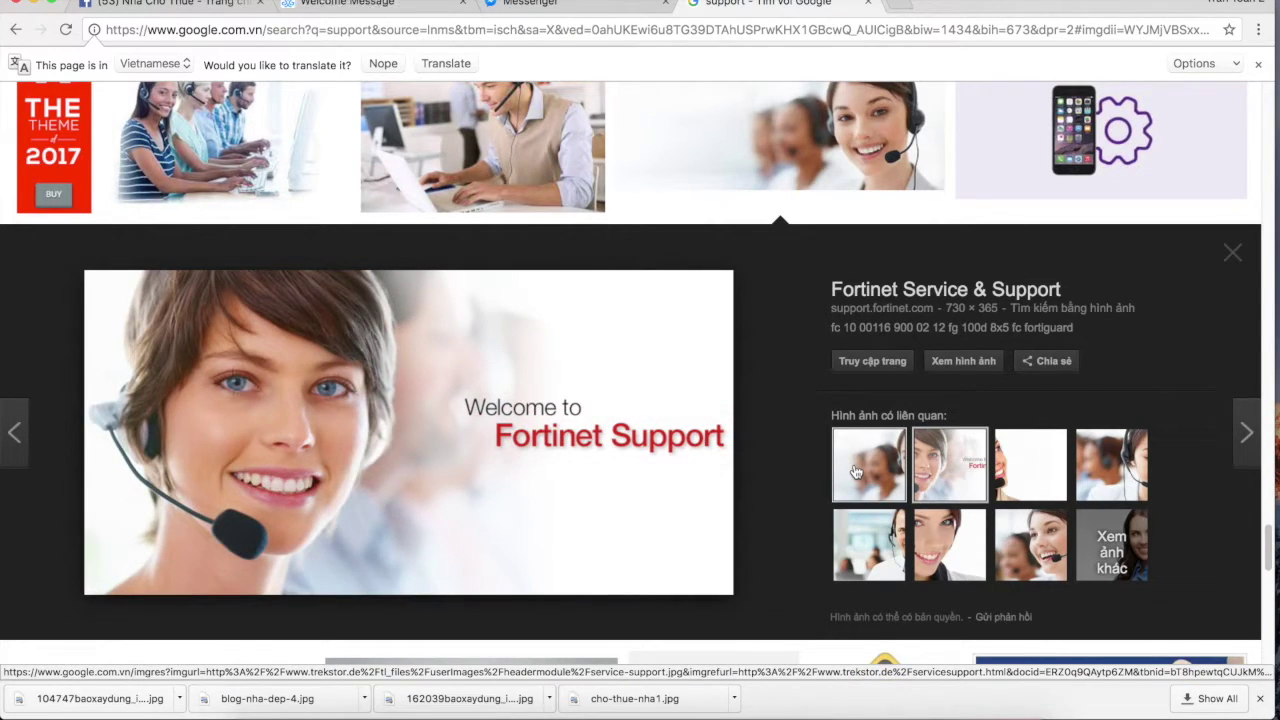
Open the full-size Fortinet Support picture and download it as welcome.png.
{"action": "left_click", "coordinate": [945, 361]}
{"action": "right_click", "coordinate": [620, 307]}
{"action": "left_click", "coordinate": [690, 326]}
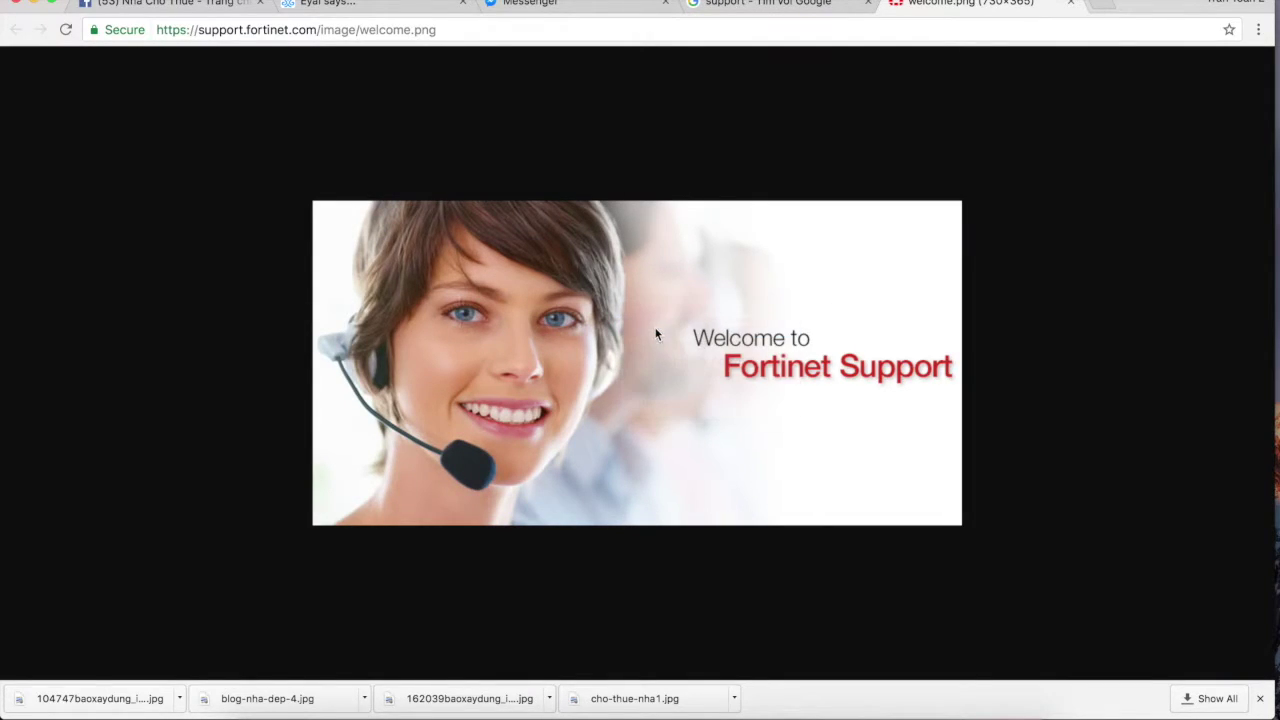
{"action": "left_click", "coordinate": [779, 228]}
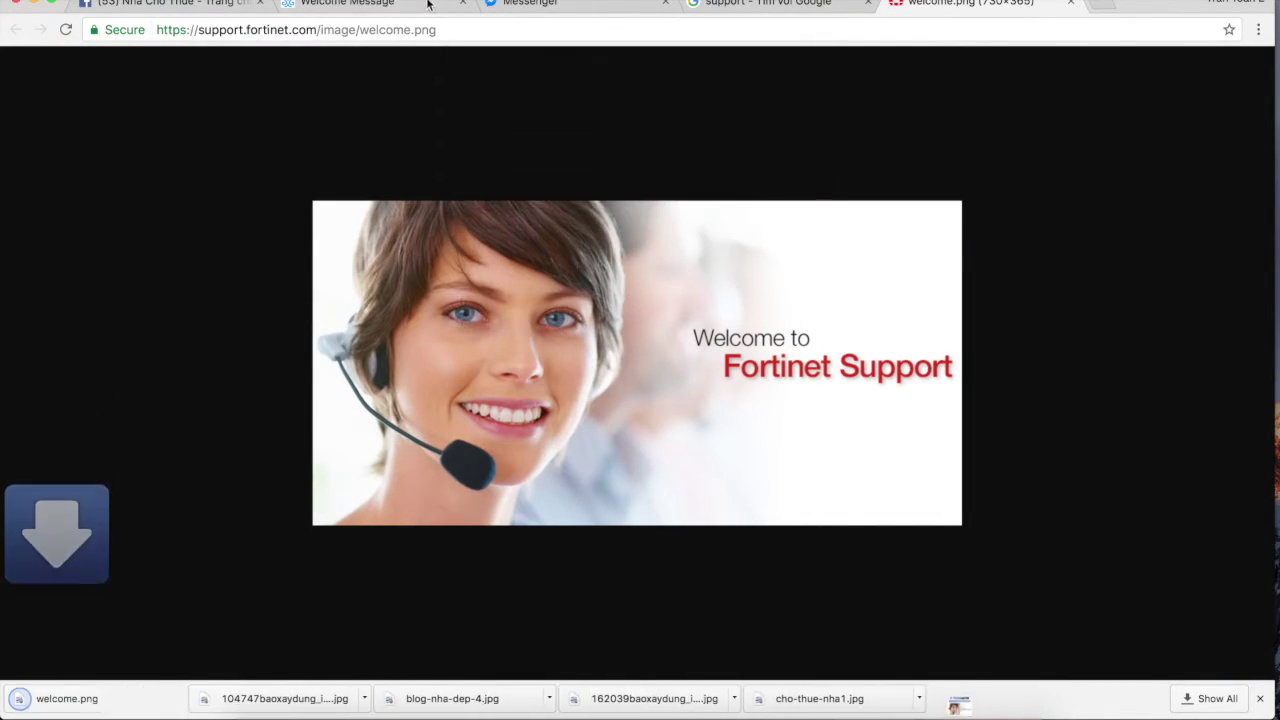
Return to the ManyChat welcome message and upload welcome.png into its image block.
{"action": "left_click", "coordinate": [367, 8]}
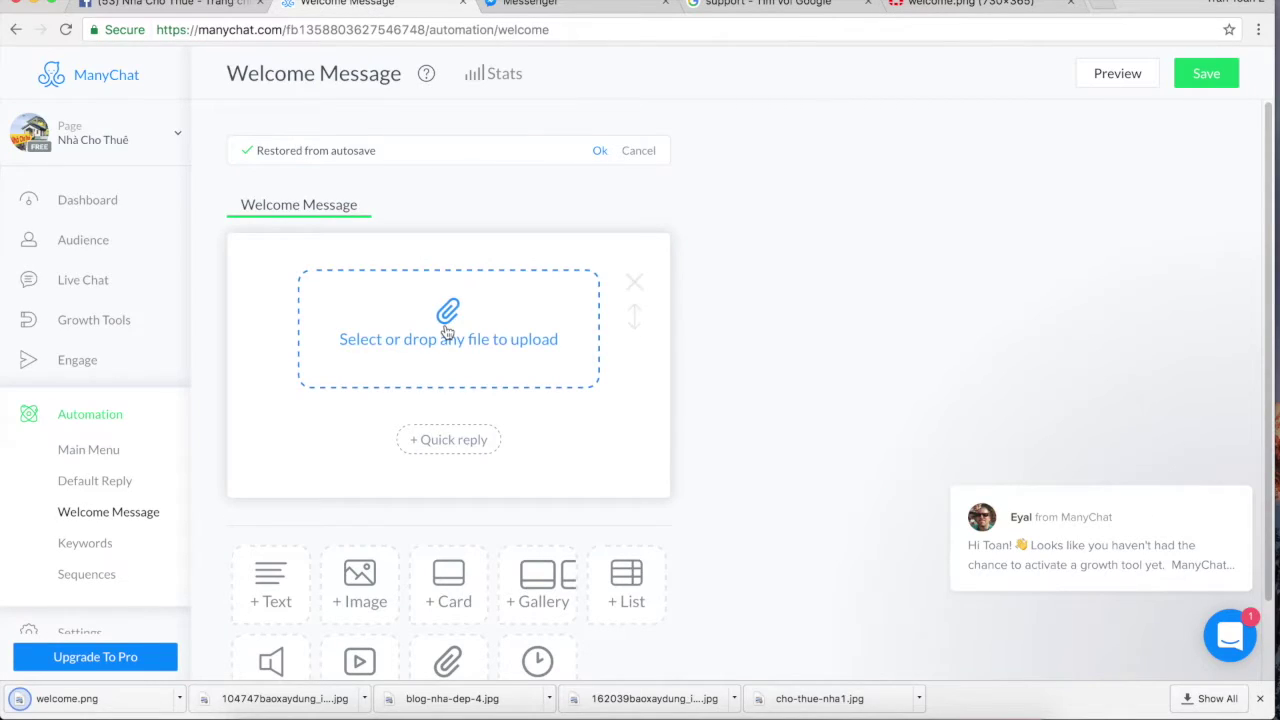
{"action": "left_click", "coordinate": [449, 314]}
{"action": "double_click", "coordinate": [520, 216]}
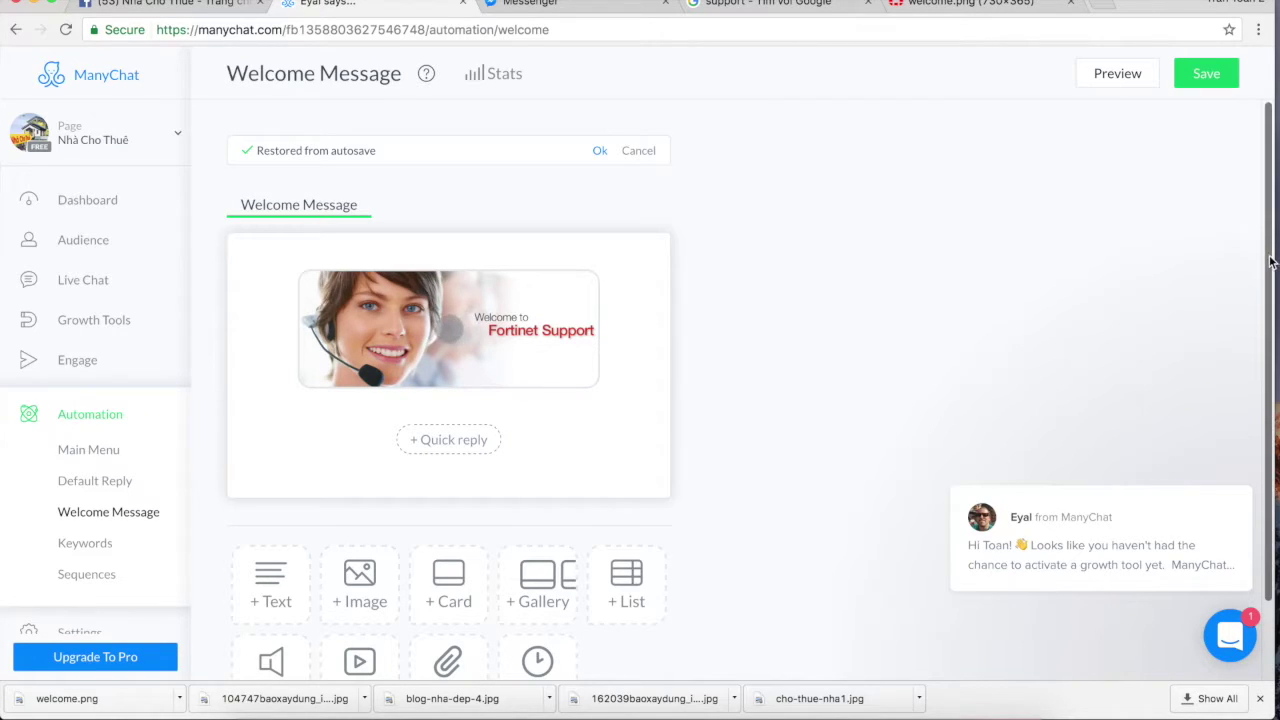
Add a 3-second delay below the image and show "typing..." during the delay.
{"action": "scroll", "coordinate": [1250, 282], "scroll_direction": "down", "scroll_amount": 3}
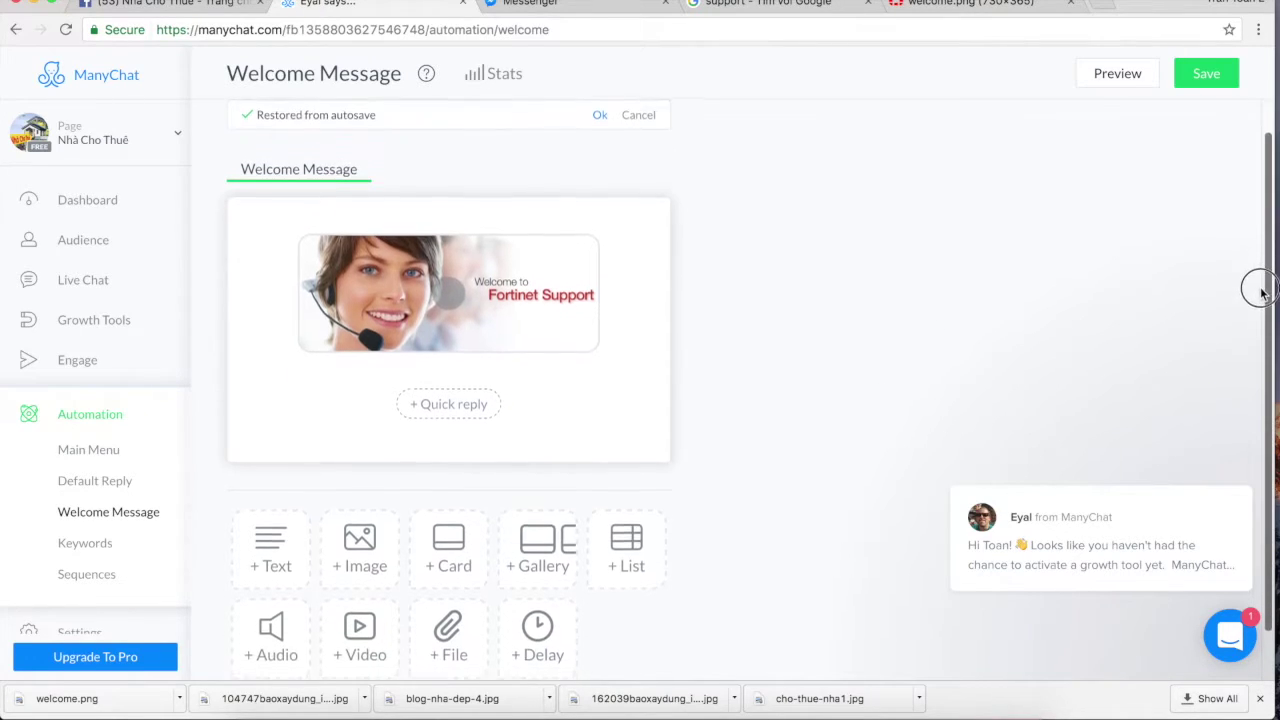
{"action": "left_click", "coordinate": [538, 598]}
{"action": "left_click", "coordinate": [445, 418]}
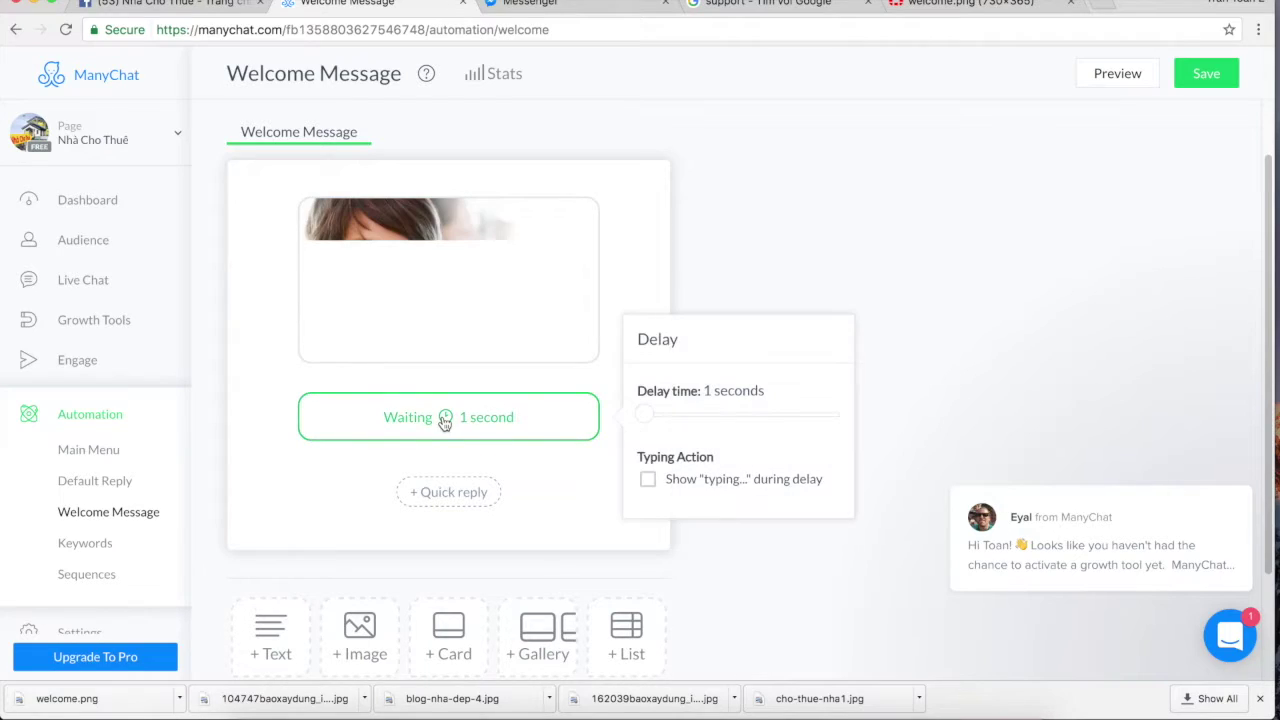
{"action": "left_click_drag", "start_coordinate": [647, 421], "coordinate": [652, 421]}
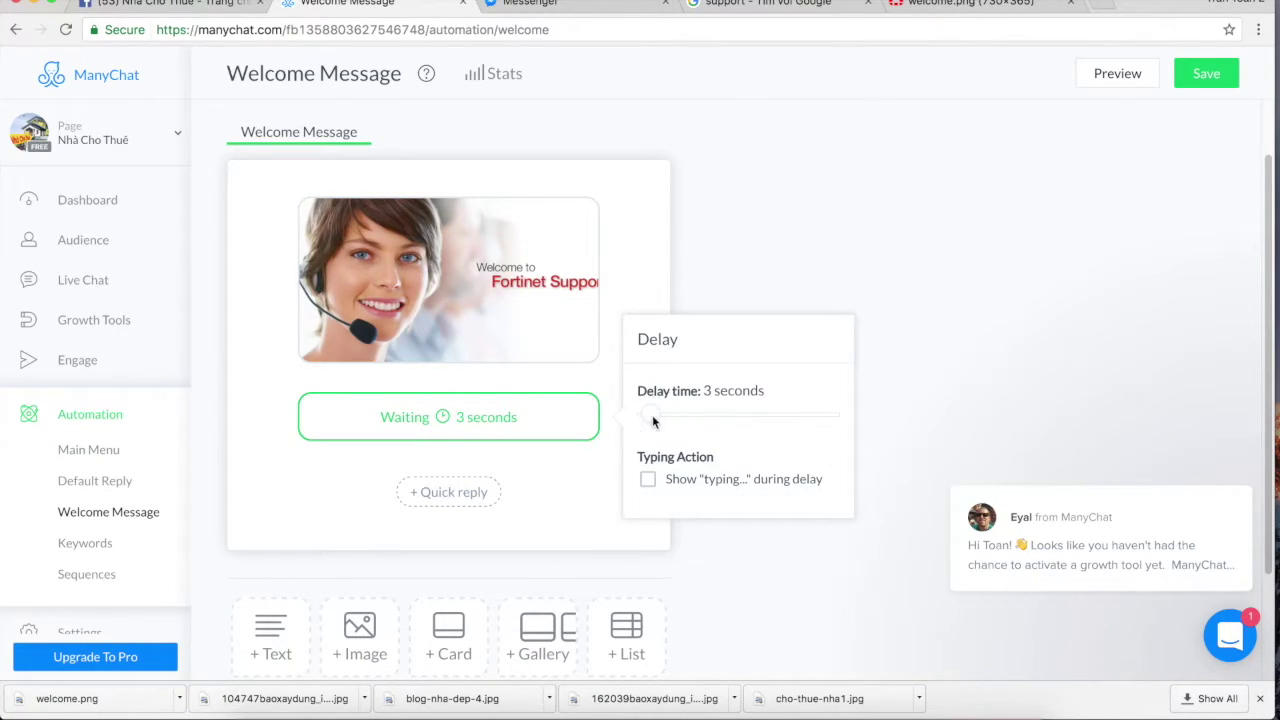
{"action": "left_click", "coordinate": [648, 481]}
{"action": "left_click", "coordinate": [1054, 360]}
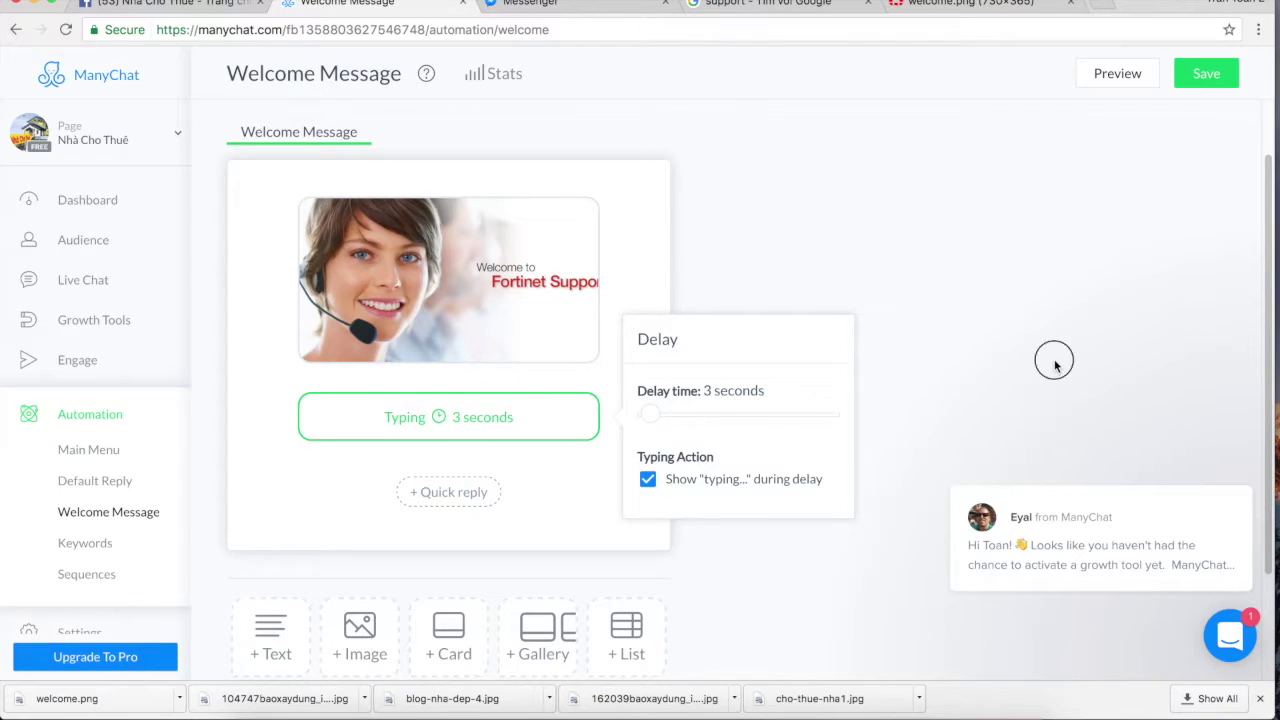
Add a text block below the typing delay starting with "Chào mừng" and the Full Name variable.
{"action": "scroll", "coordinate": [1249, 331], "scroll_direction": "down", "scroll_amount": 3}
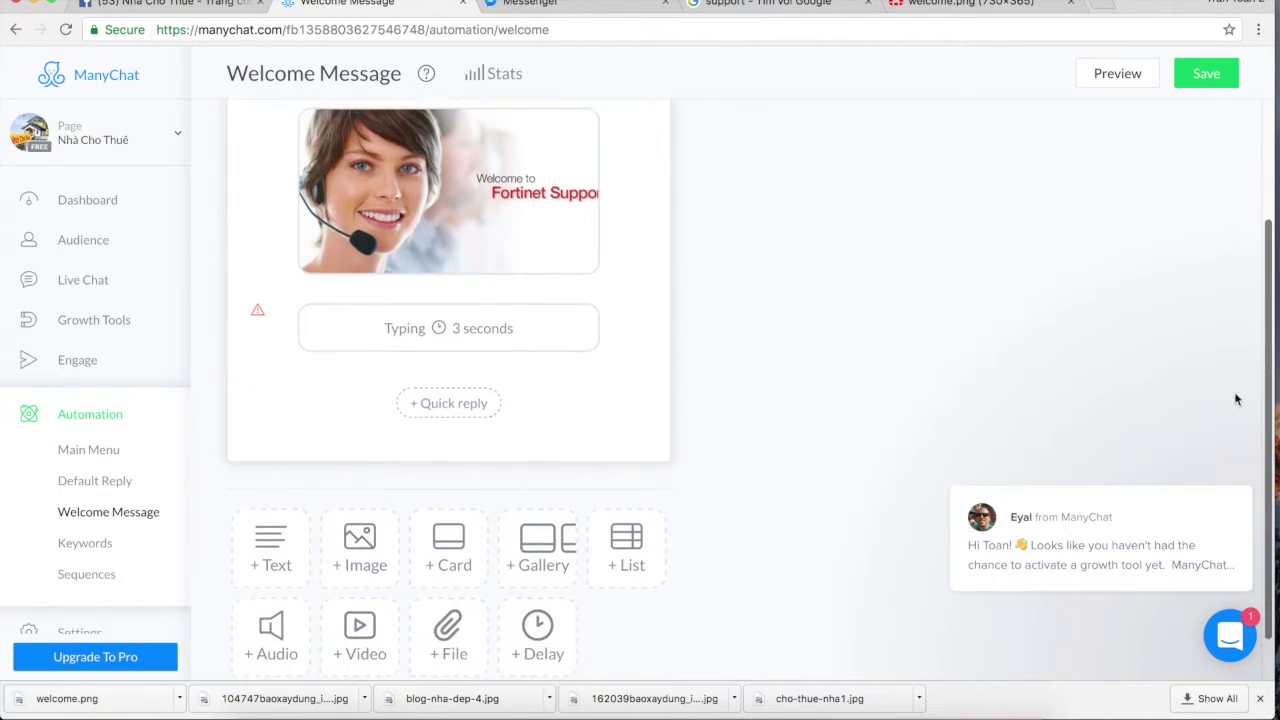
{"action": "left_click", "coordinate": [286, 531]}
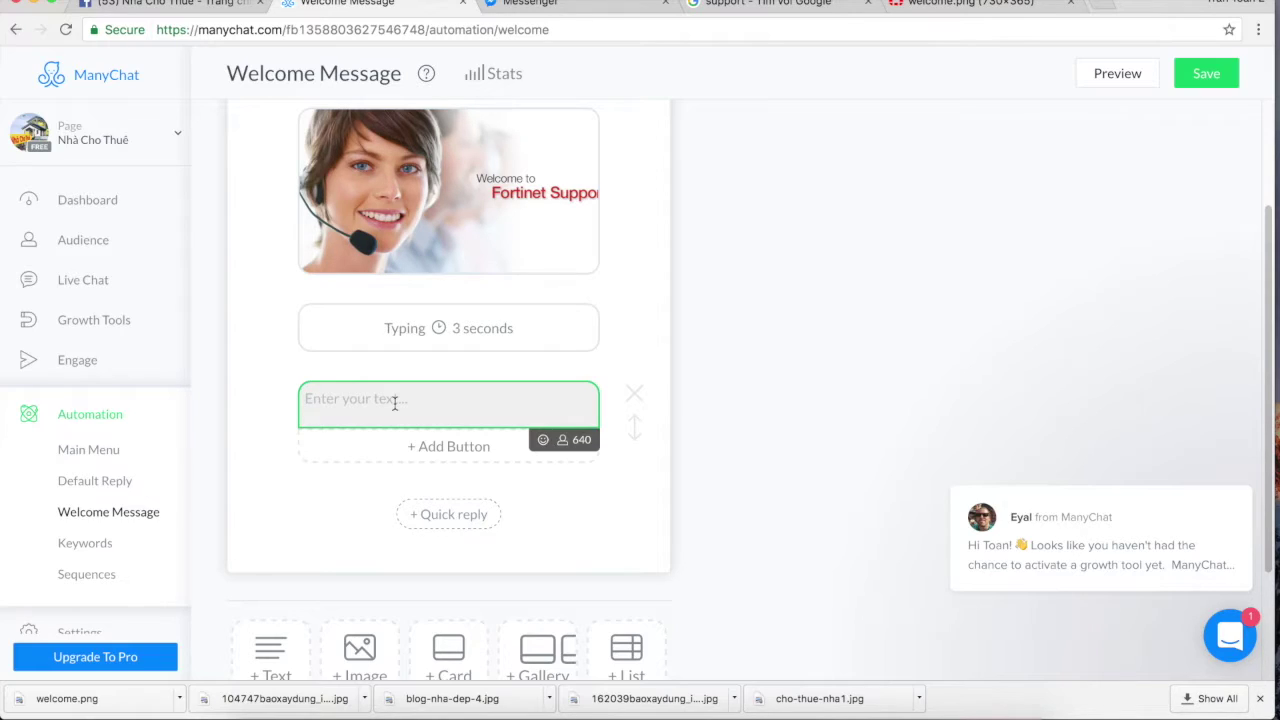
{"action": "type", "text": "Chào mưng"}
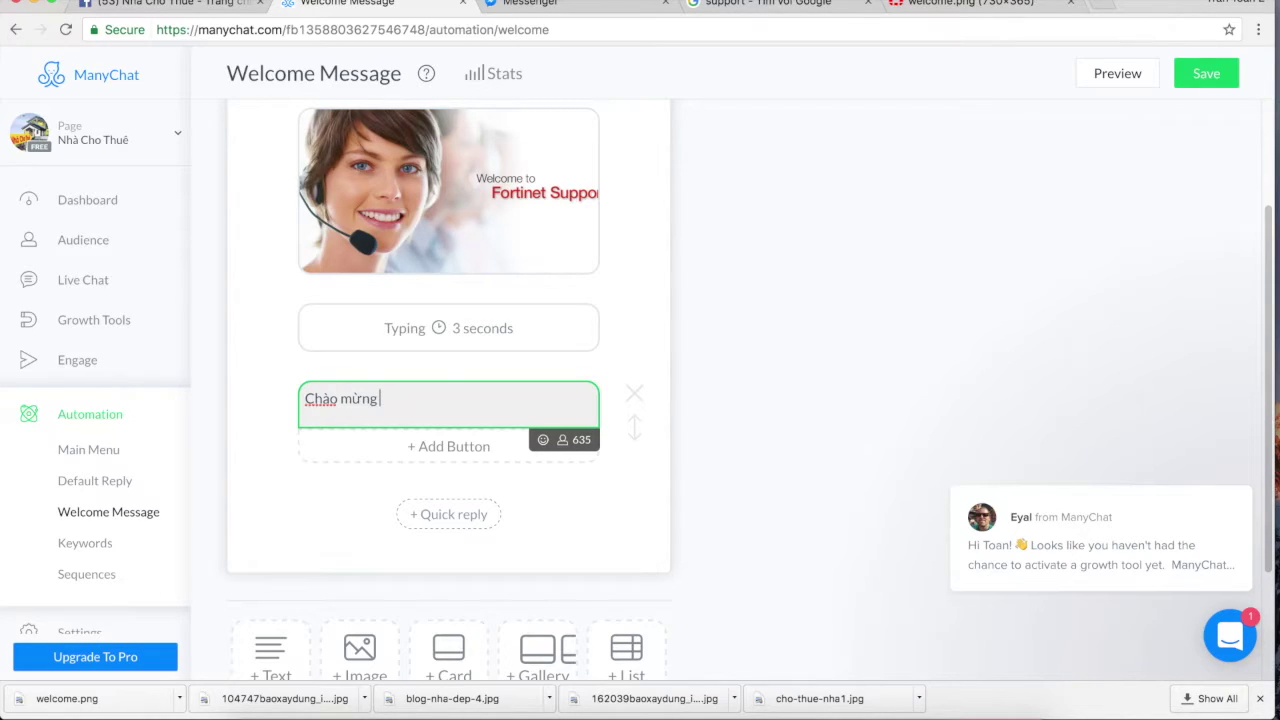
{"action": "left_click", "coordinate": [562, 441]}
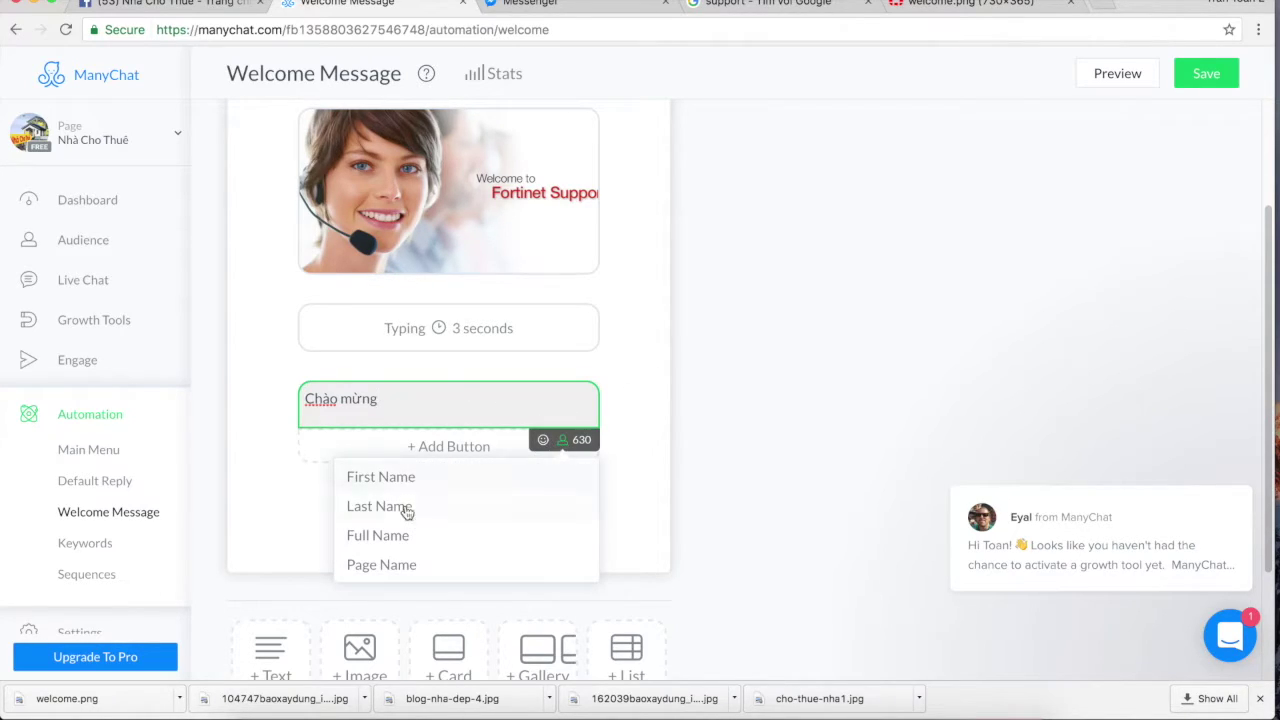
{"action": "left_click", "coordinate": [385, 535]}
Continue the greeting after the Full Name variable with "đến với Nhà Cho Thuê".
{"action": "left_click", "coordinate": [495, 404]}
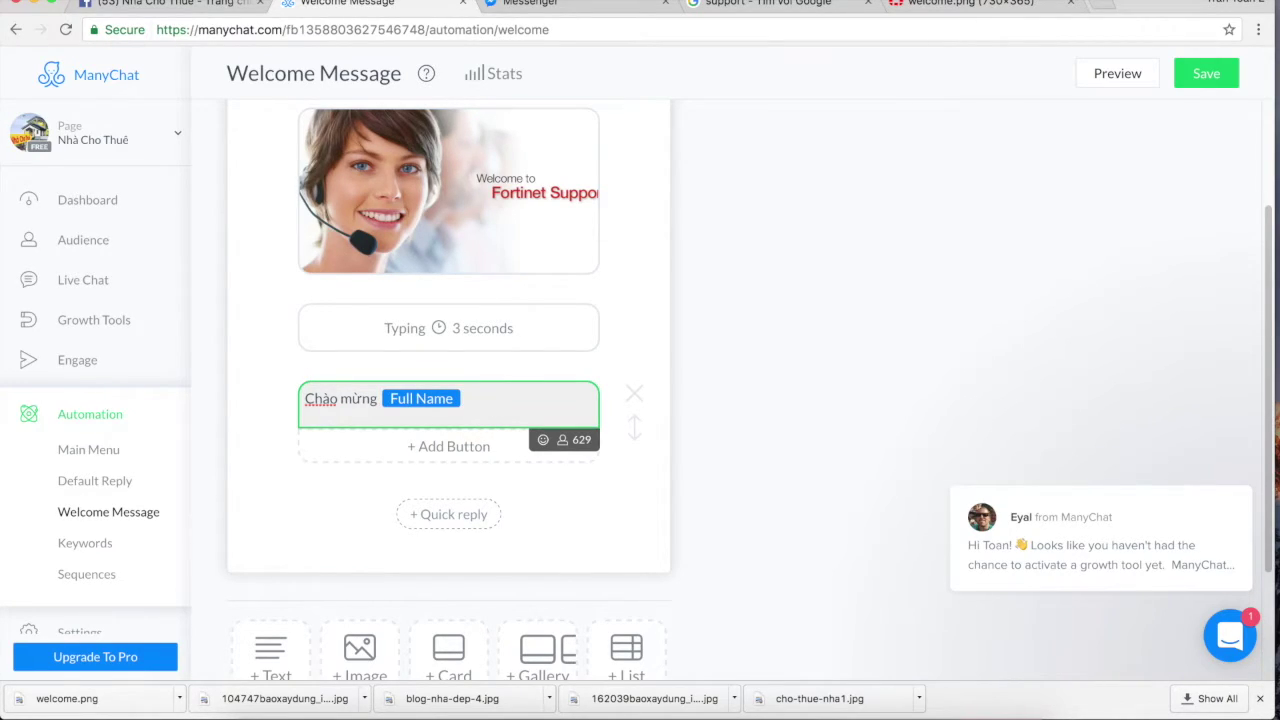
{"action": "type", "text": "đến với"}
{"action": "type", "text": "Nhà Ch"}
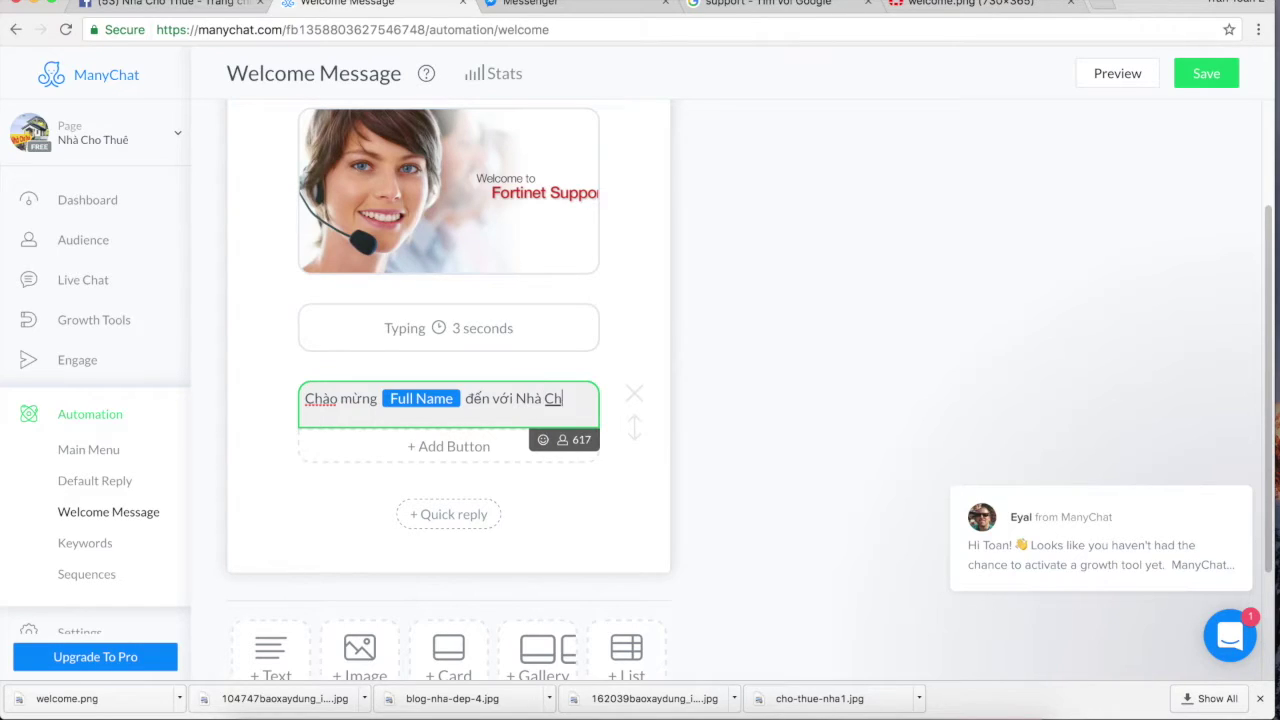
{"action": "type", "text": "o Thue"}
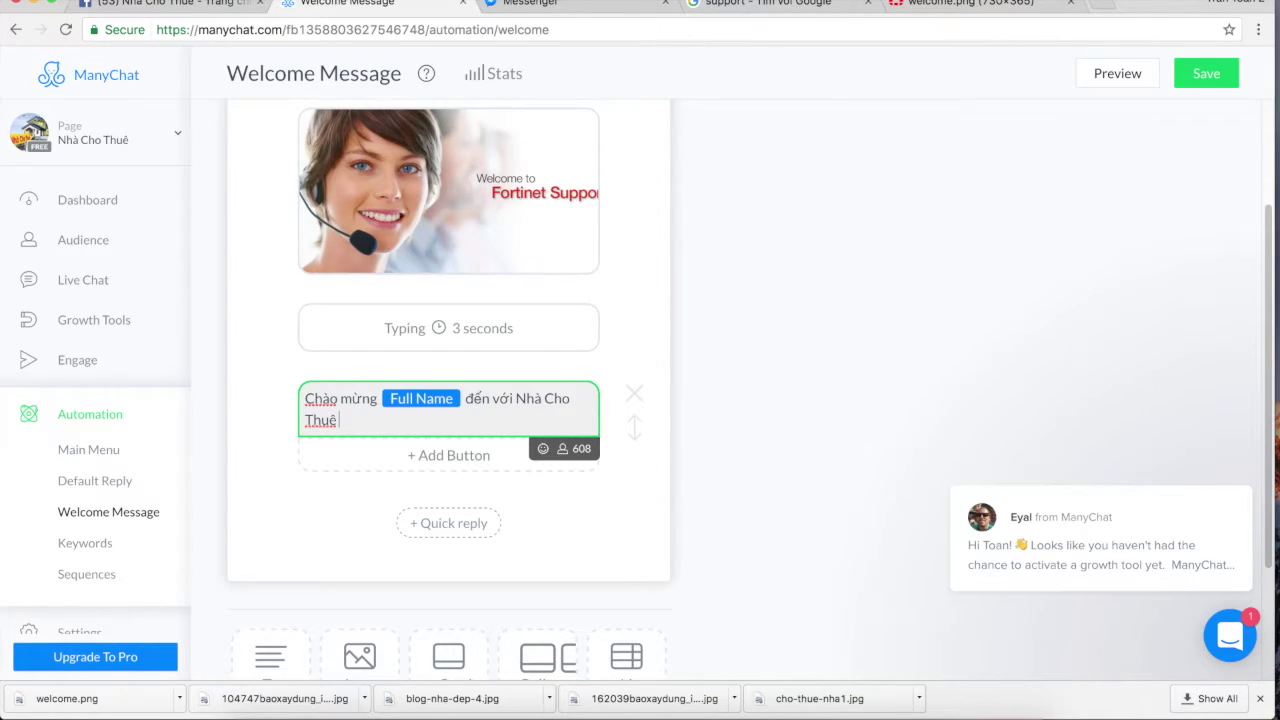
Begin a second sentence in the greeting with the sender's first name followed by "có một tài liệu về Phong Thuỷ".
{"action": "type", "text": " . toàn có"}
{"action": "key", "text": "BackSpace"}
{"action": "key", "text": "BackSpace"}
{"action": "key", "text": "BackSpace"}
{"action": "key", "text": "BackSpace"}
{"action": "key", "text": "BackSpace"}
{"action": "key", "text": "BackSpace"}
{"action": "type", "text": ". Toàn có một tài liệu"}
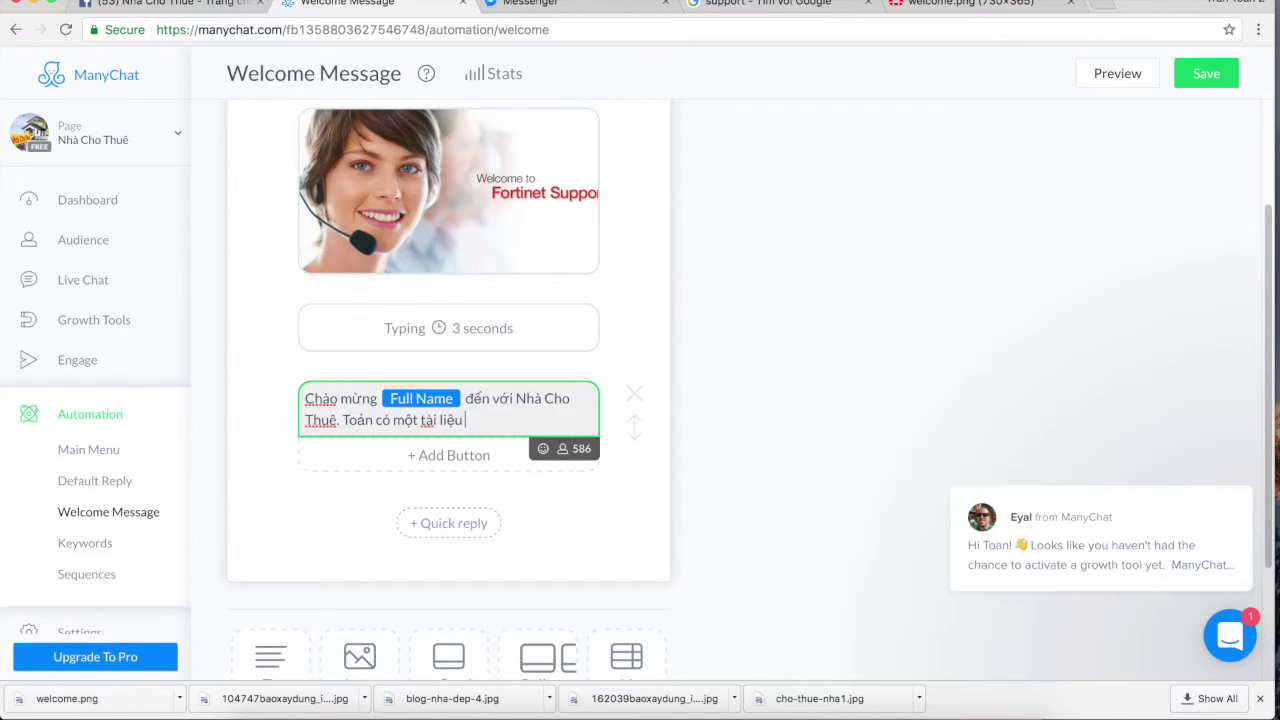
{"action": "type", "text": "về chon"}
{"action": "key", "text": "BackSpace"}
{"action": "key", "text": "BackSpace"}
{"action": "key", "text": "BackSpace"}
{"action": "key", "text": "BackSpace"}
{"action": "type", "text": "Phong Thuy g"}
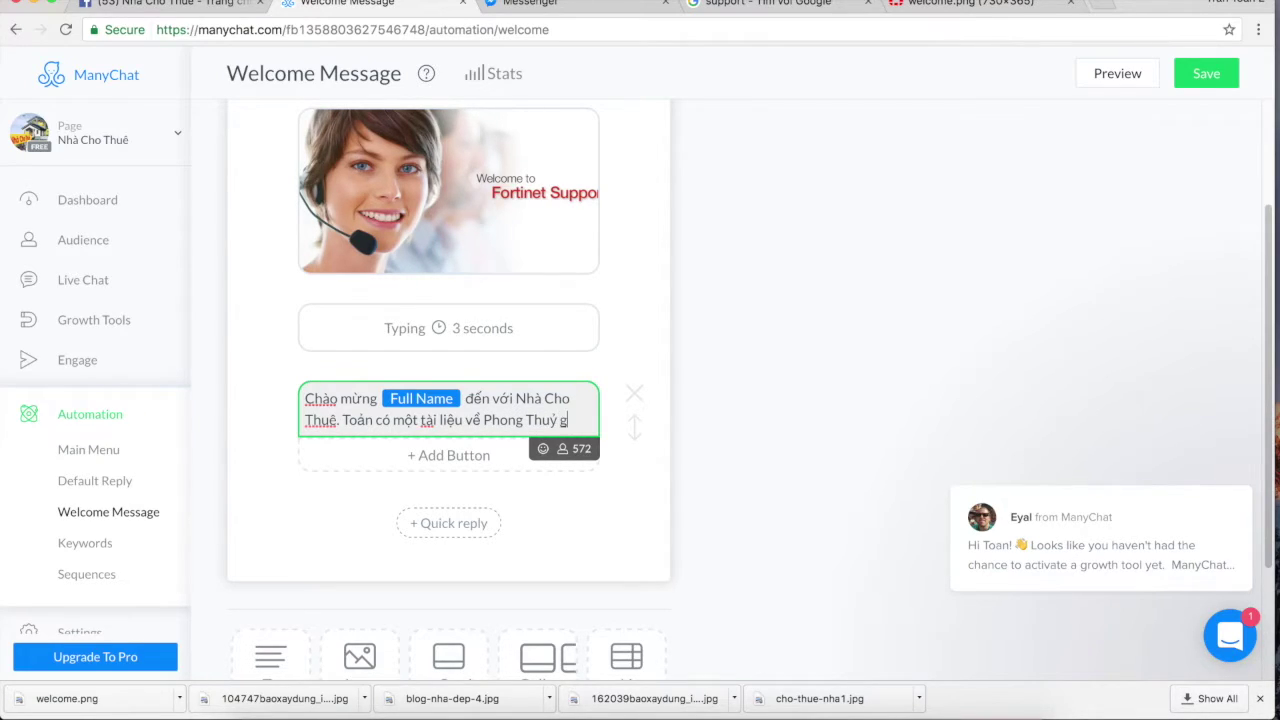
Continue the sentence with "giúp bạn chọn hướng nhà , xem nhà , màu sắc nhà , hợp phong thuỷ và vận mệnh của".
{"action": "type", "text": "iúp bạn chọn hươ"}
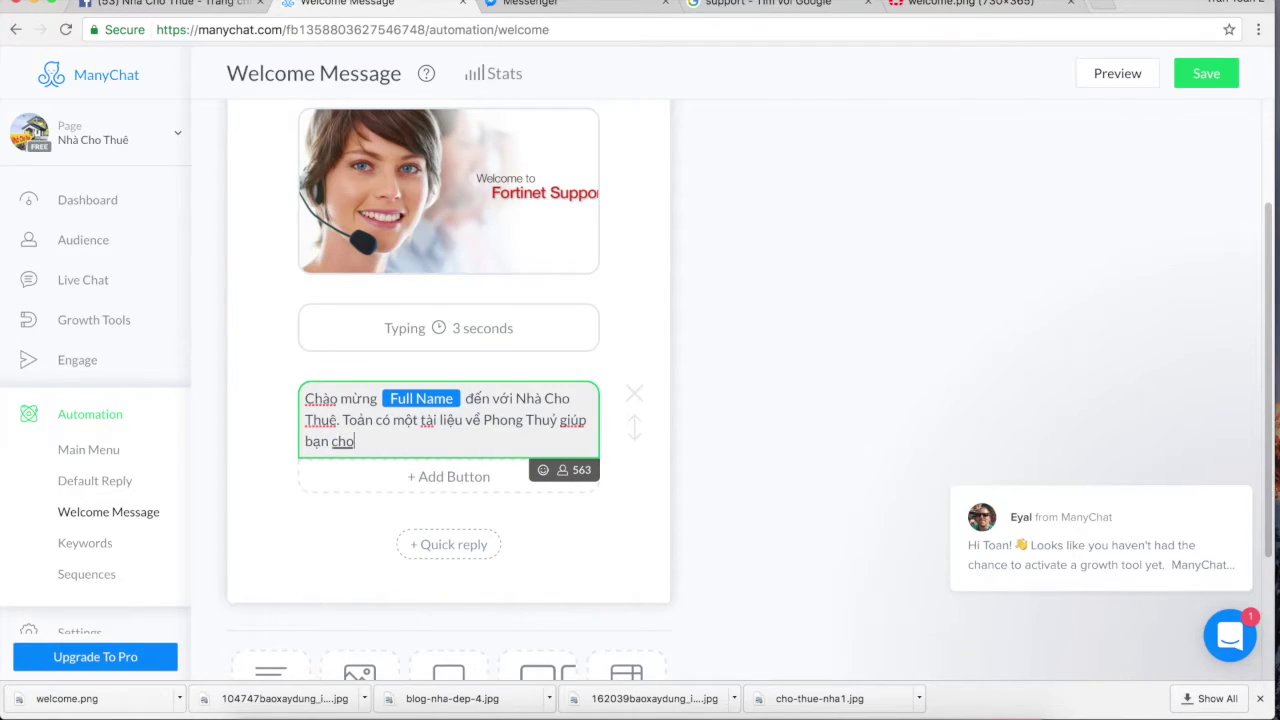
{"action": "type", "text": "ng nhà , x"}
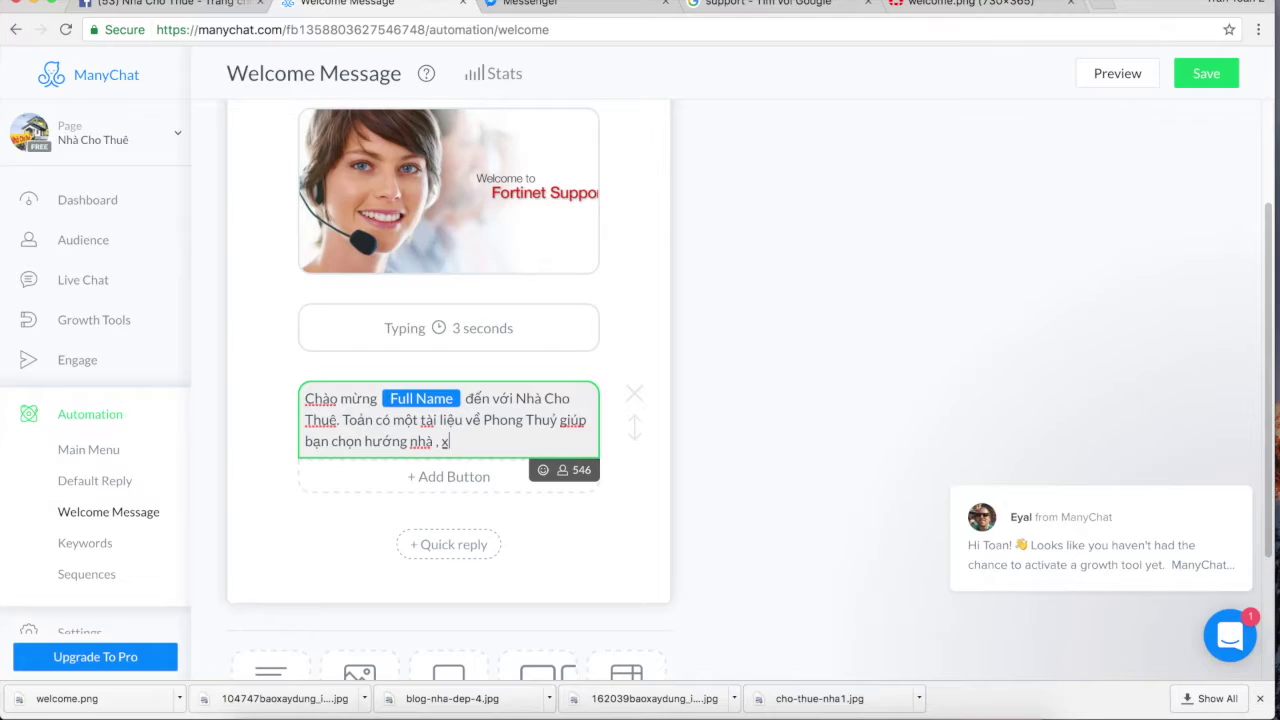
{"action": "type", "text": "em nhà , màu sắc nhà , hợp g"}
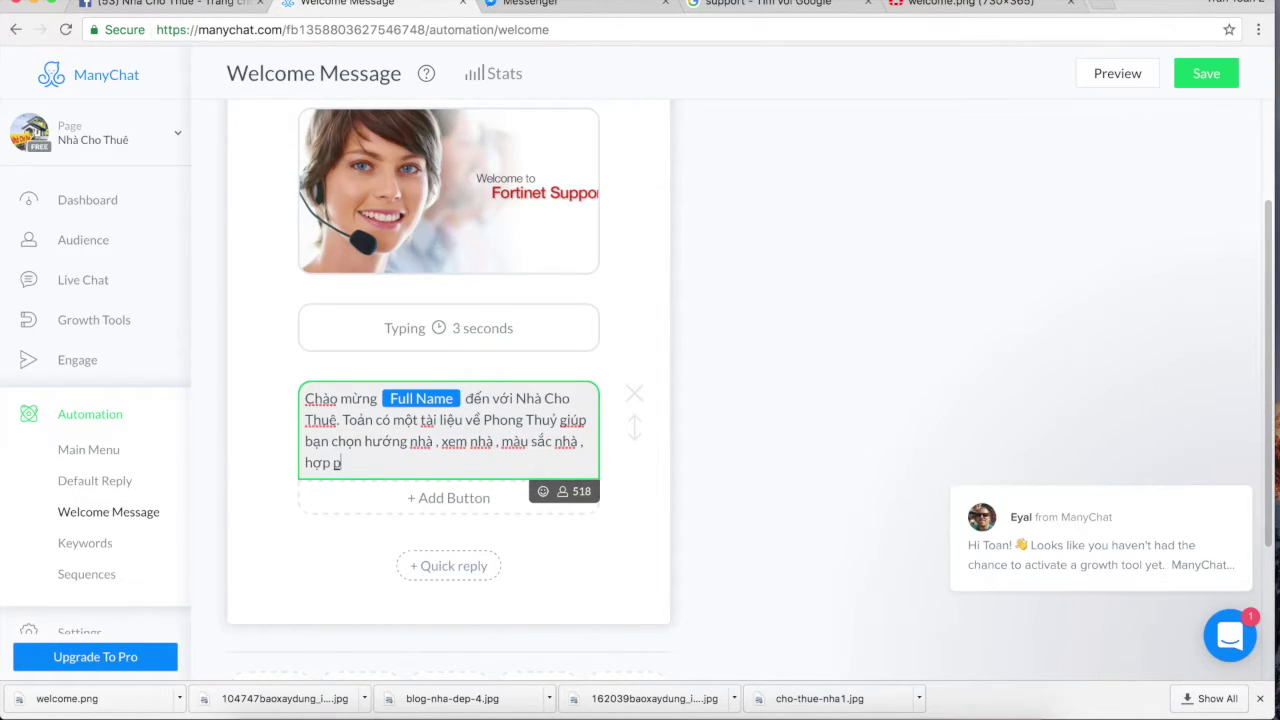
{"action": "type", "text": "hong thuy"}
{"action": "type", "text": " và vận mệnh của"}
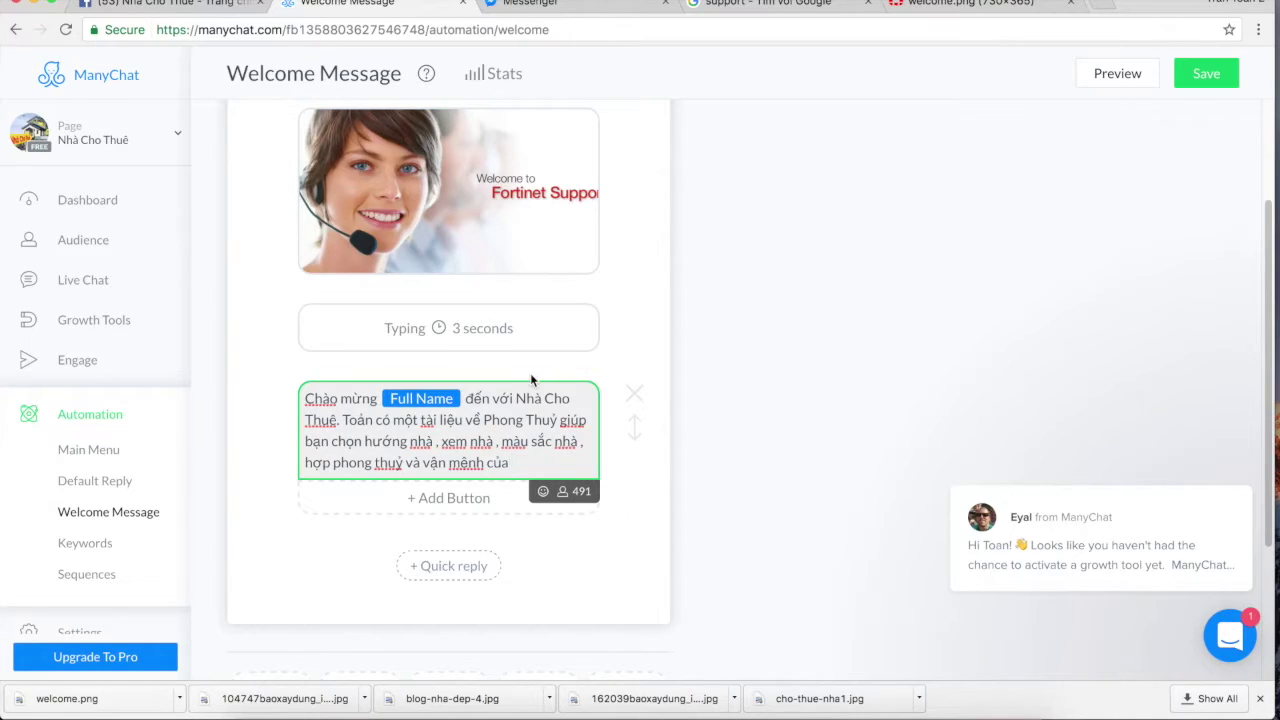
Replace the word "bạn" after "giúp" in the greeting with the Last Name variable.
{"action": "left_click", "coordinate": [328, 440]}
{"action": "left_click_drag", "start_coordinate": [328, 440], "coordinate": [303, 440]}
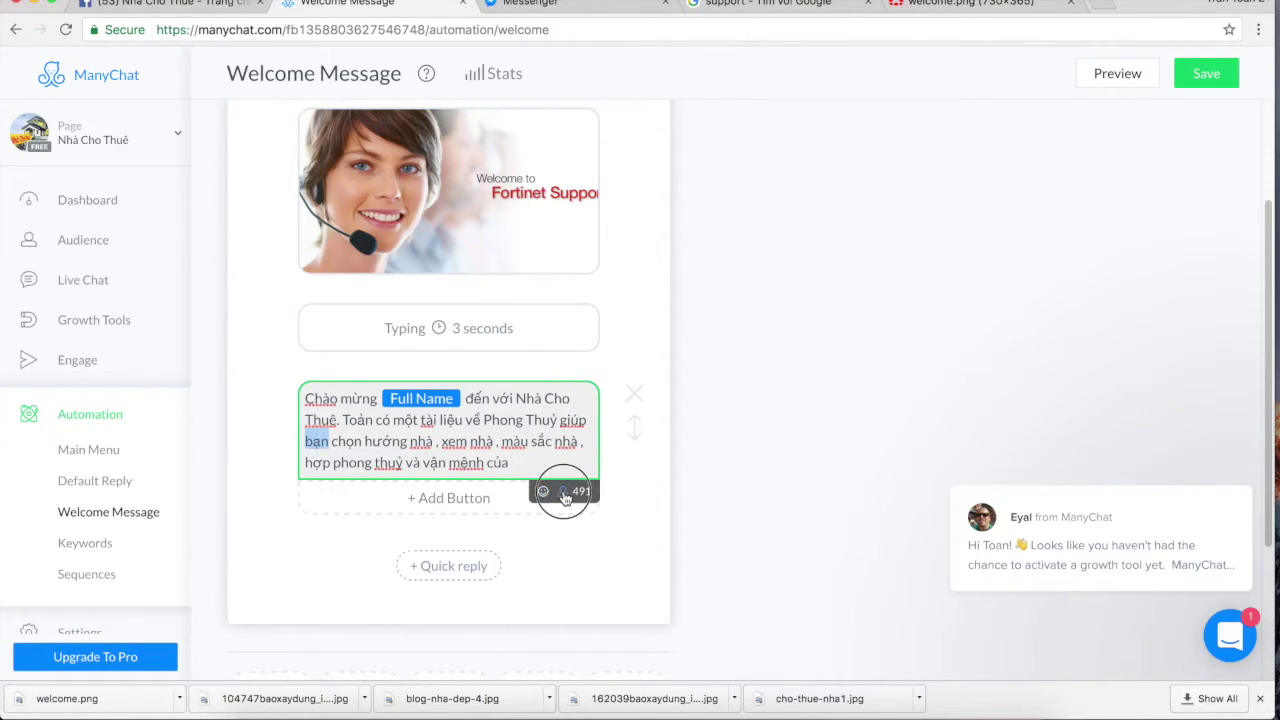
{"action": "left_click", "coordinate": [565, 494]}
{"action": "left_click", "coordinate": [399, 560]}
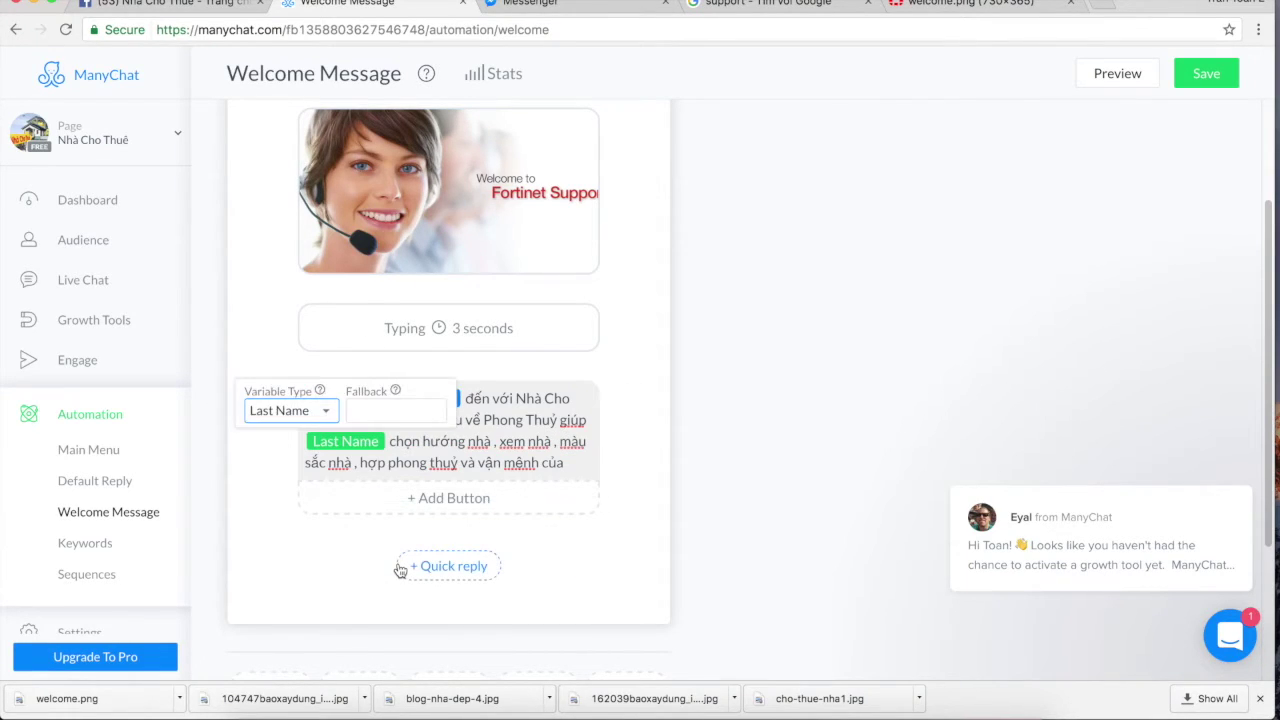
Finish the greeting text with "gia đình" after "vận mệnh của".
{"action": "left_click", "coordinate": [558, 462]}
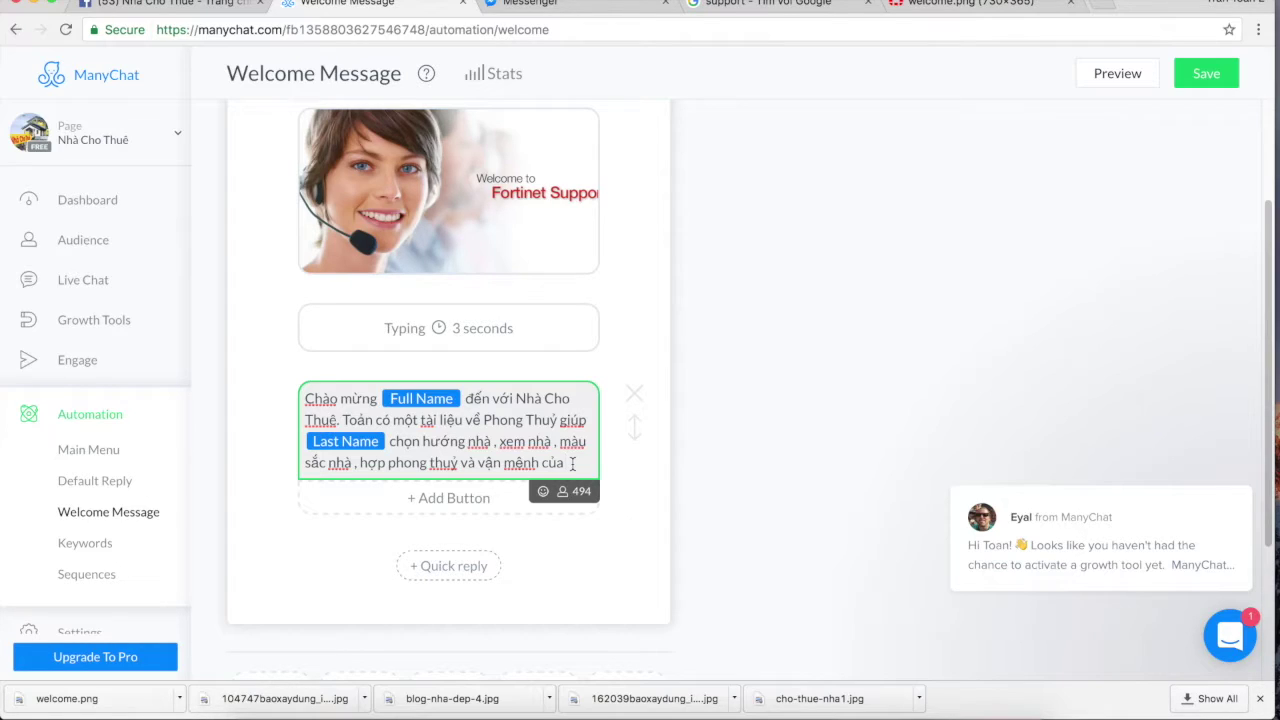
{"action": "type", "text": "gia đình"}
{"action": "type", "text": " bạn"}
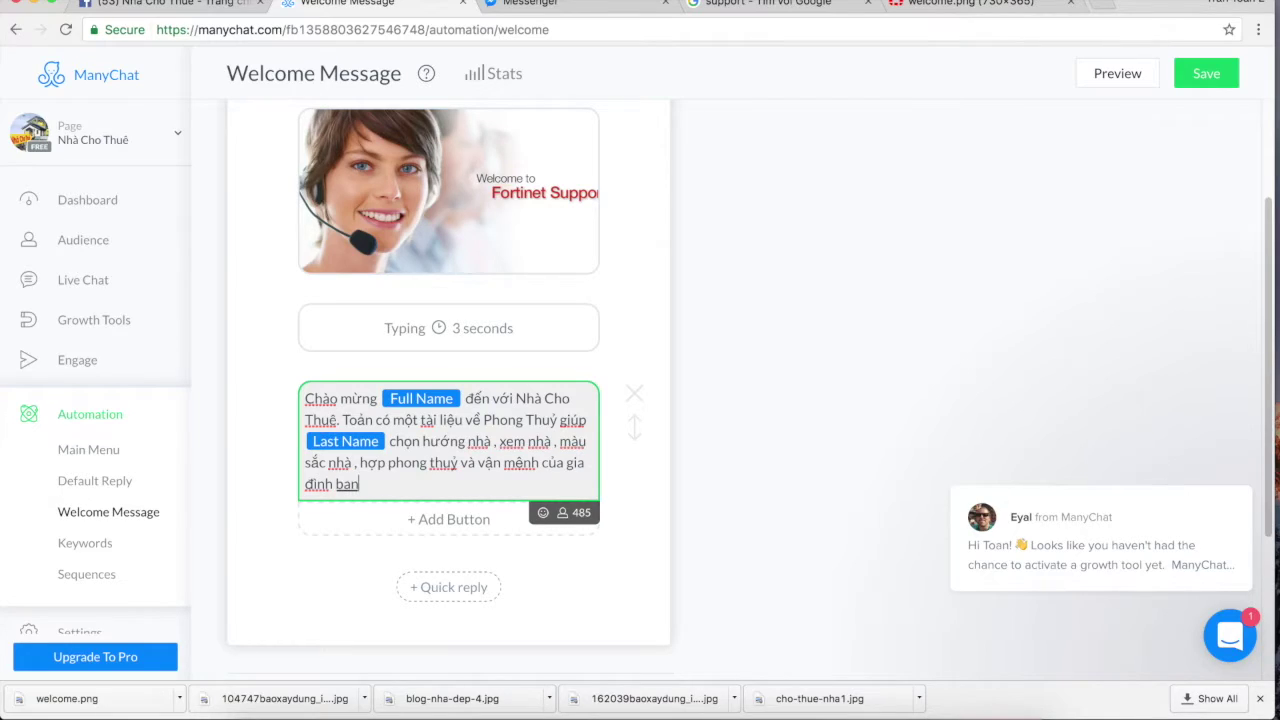
{"action": "left_click", "coordinate": [778, 459]}
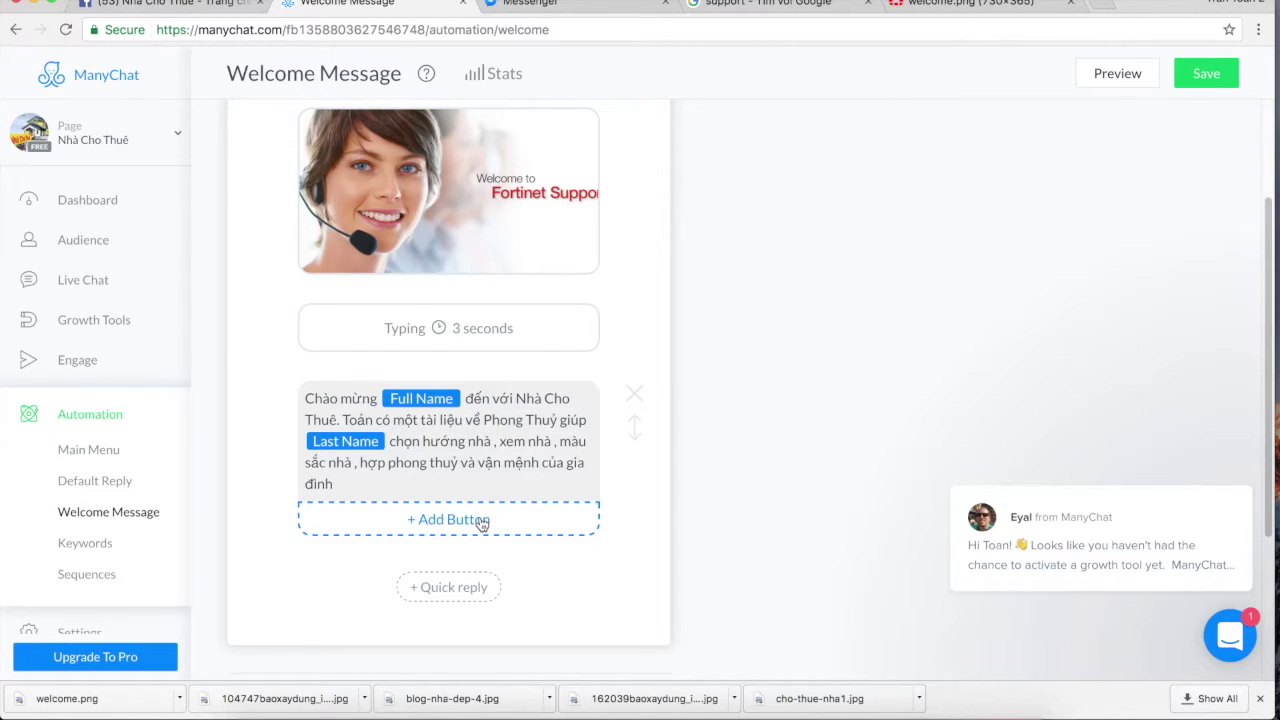
Add a 5-second delay below the greeting text and show "typing..." during the delay.
{"action": "left_click_drag", "start_coordinate": [1262, 289], "coordinate": [1262, 350]}
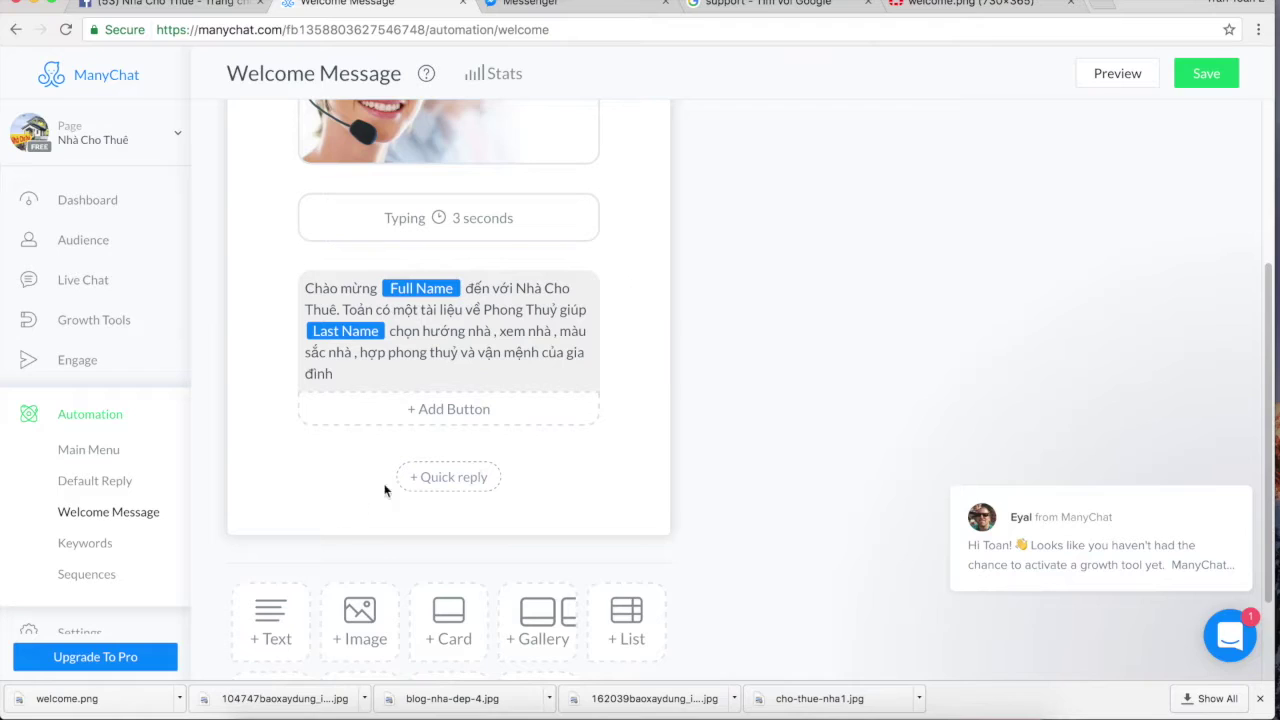
{"action": "left_click_drag", "start_coordinate": [1264, 340], "coordinate": [1258, 388]}
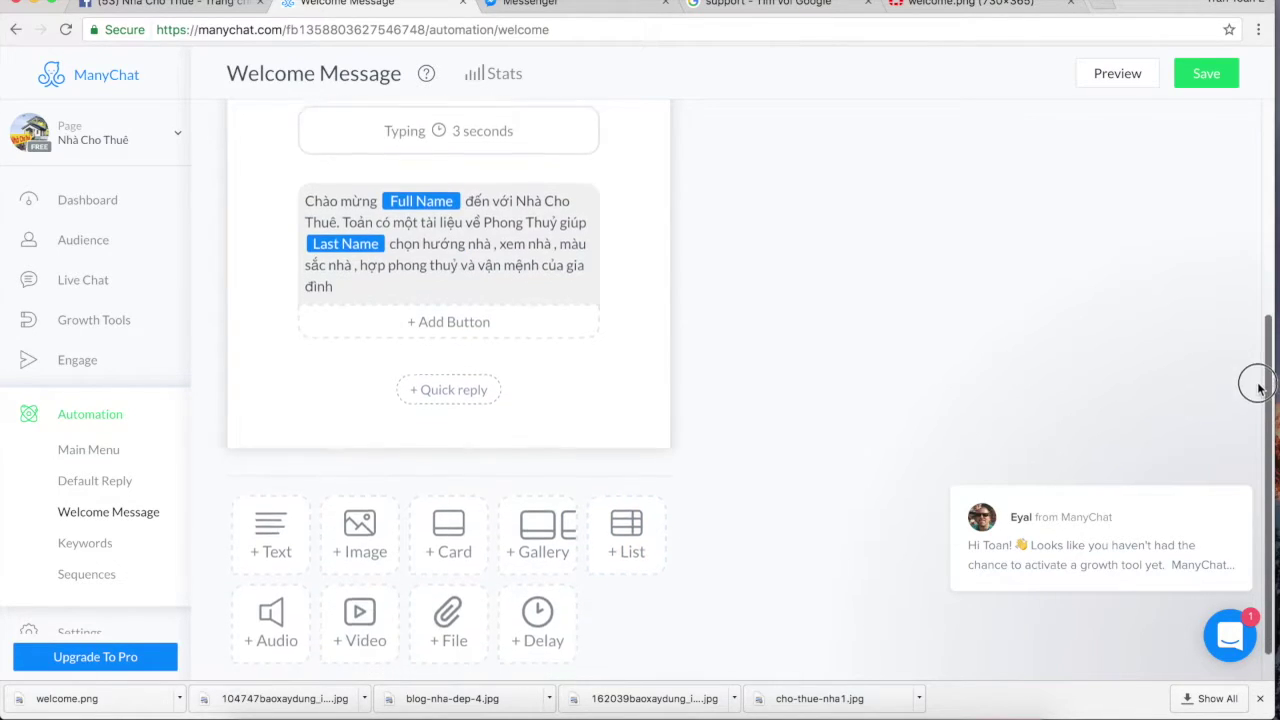
{"action": "left_click", "coordinate": [540, 600]}
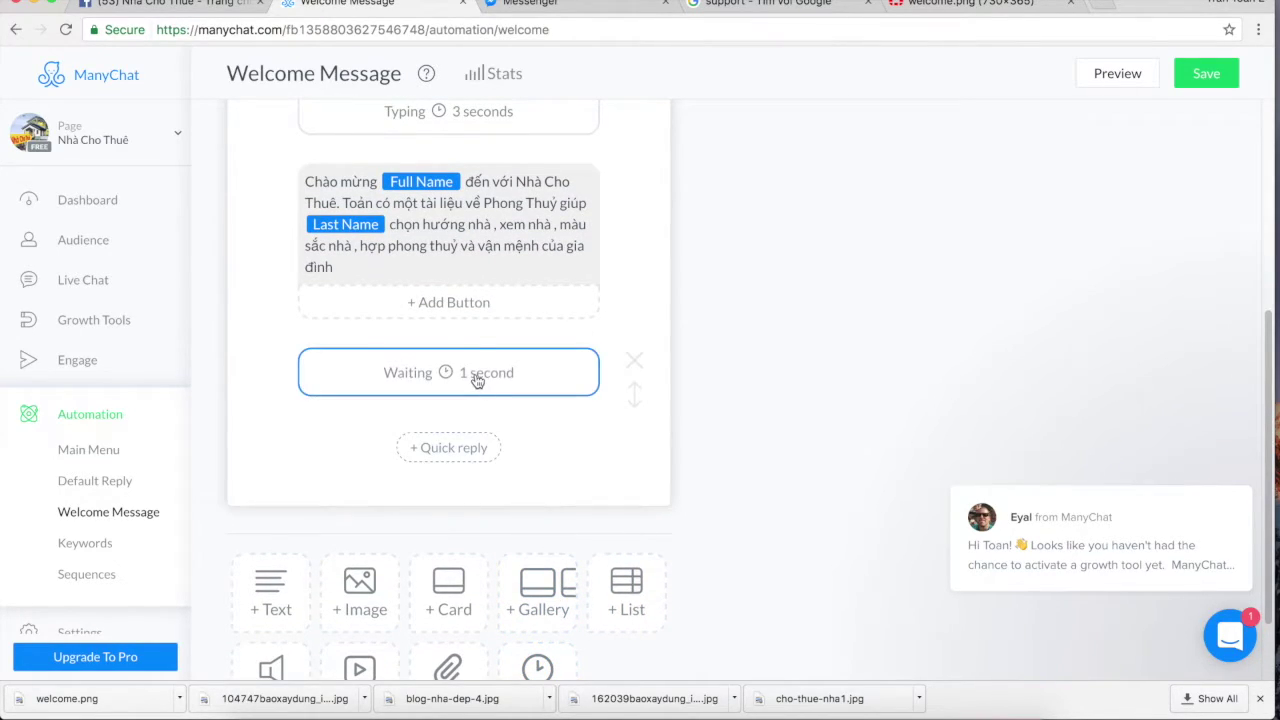
{"action": "left_click", "coordinate": [477, 381]}
{"action": "left_click_drag", "start_coordinate": [646, 379], "coordinate": [660, 381]}
{"action": "left_click", "coordinate": [645, 434]}
Add a text block below the 5-second delay reading "Hãy nhận nó và coi nó như một món quà đầu tiên khi chúng ta quen nhau.".
{"action": "left_click", "coordinate": [267, 593]}
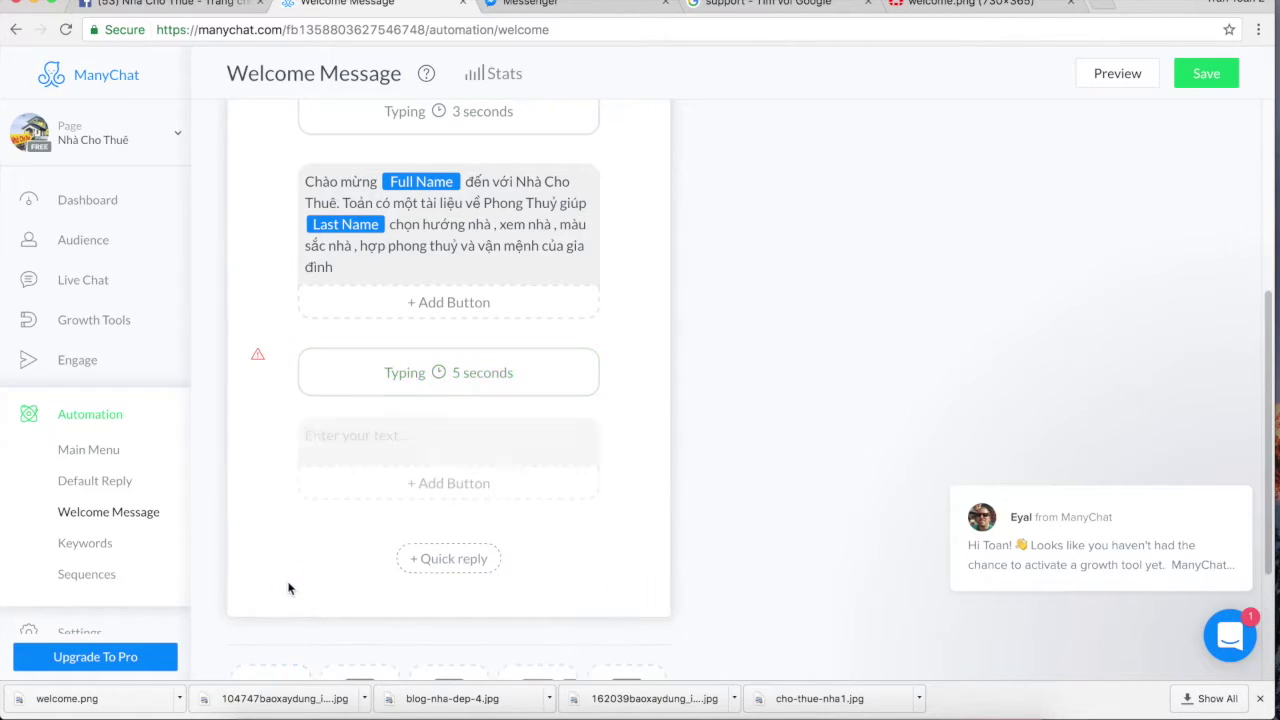
{"action": "left_click", "coordinate": [403, 440]}
{"action": "type", "text": "Hayx nhaanj nos"}
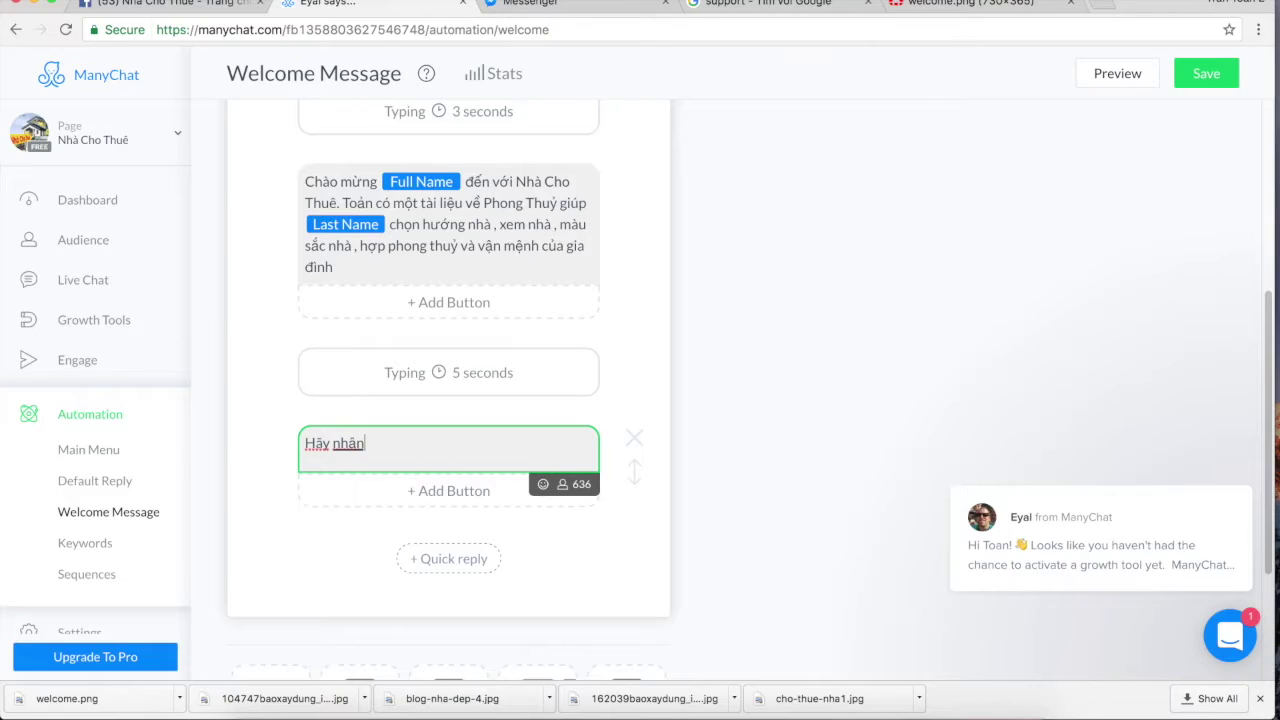
{"action": "key", "text": "BackSpace"}
{"action": "key", "text": "BackSpace"}
{"action": "type", "text": "os vaf coi nos "}
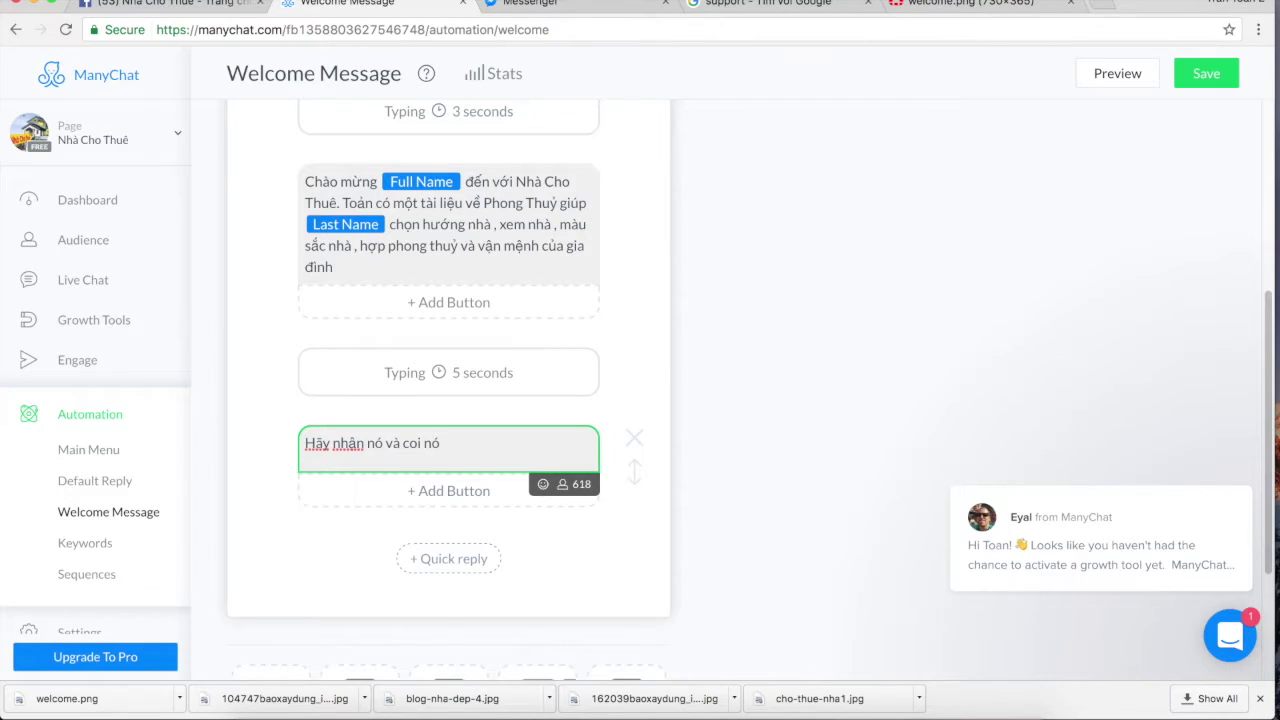
{"action": "type", "text": "nhuw motj mons quaf ddaauf tij"}
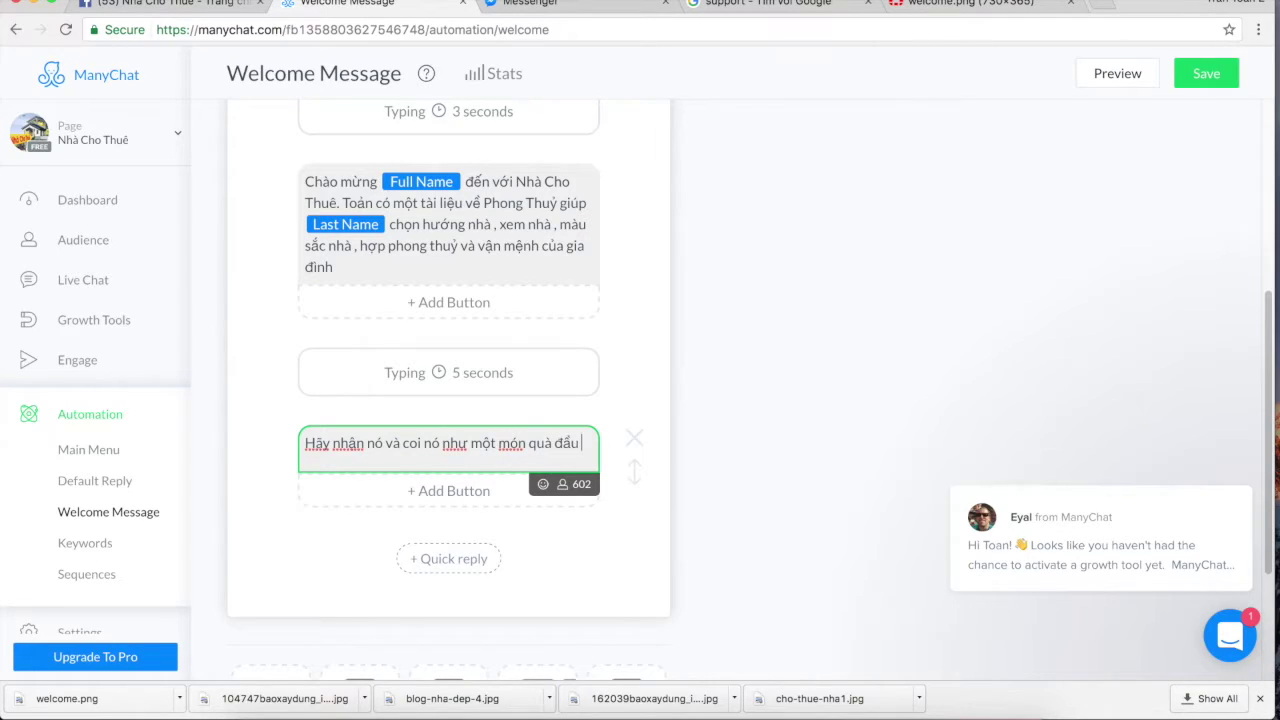
{"action": "type", "text": "eenz "}
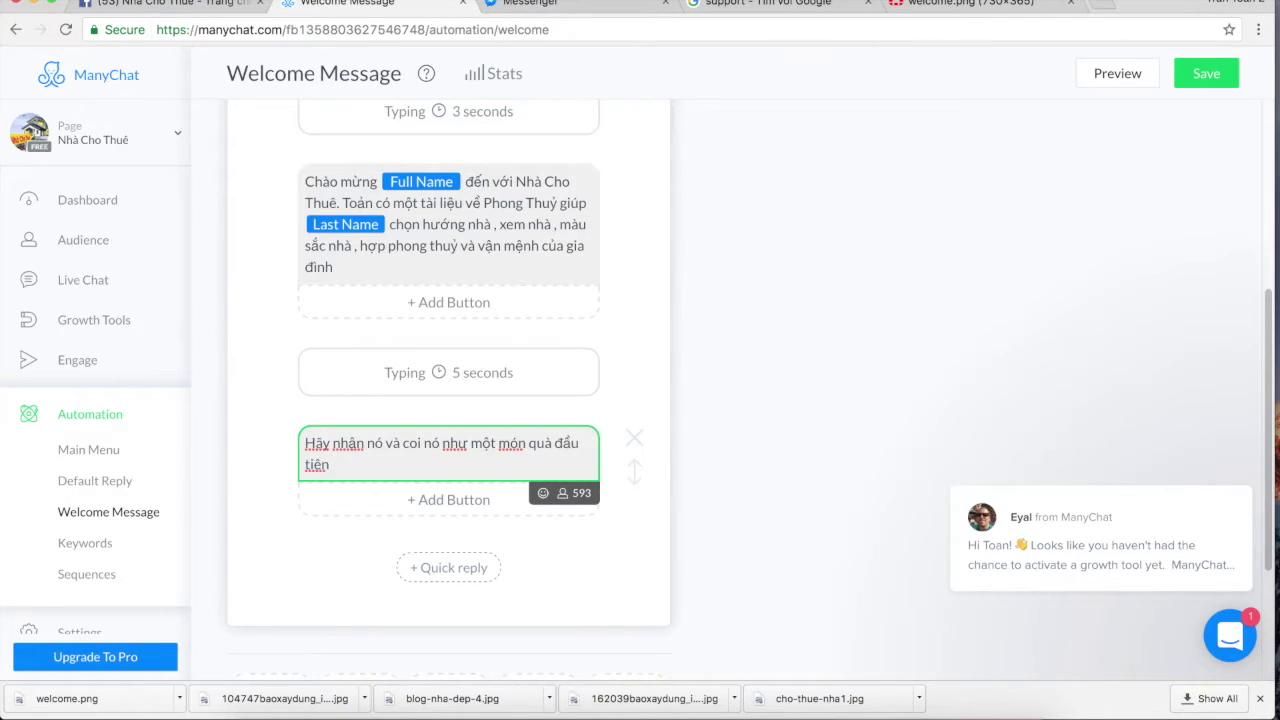
{"action": "type", "text": "khi chungs taquen nh"}
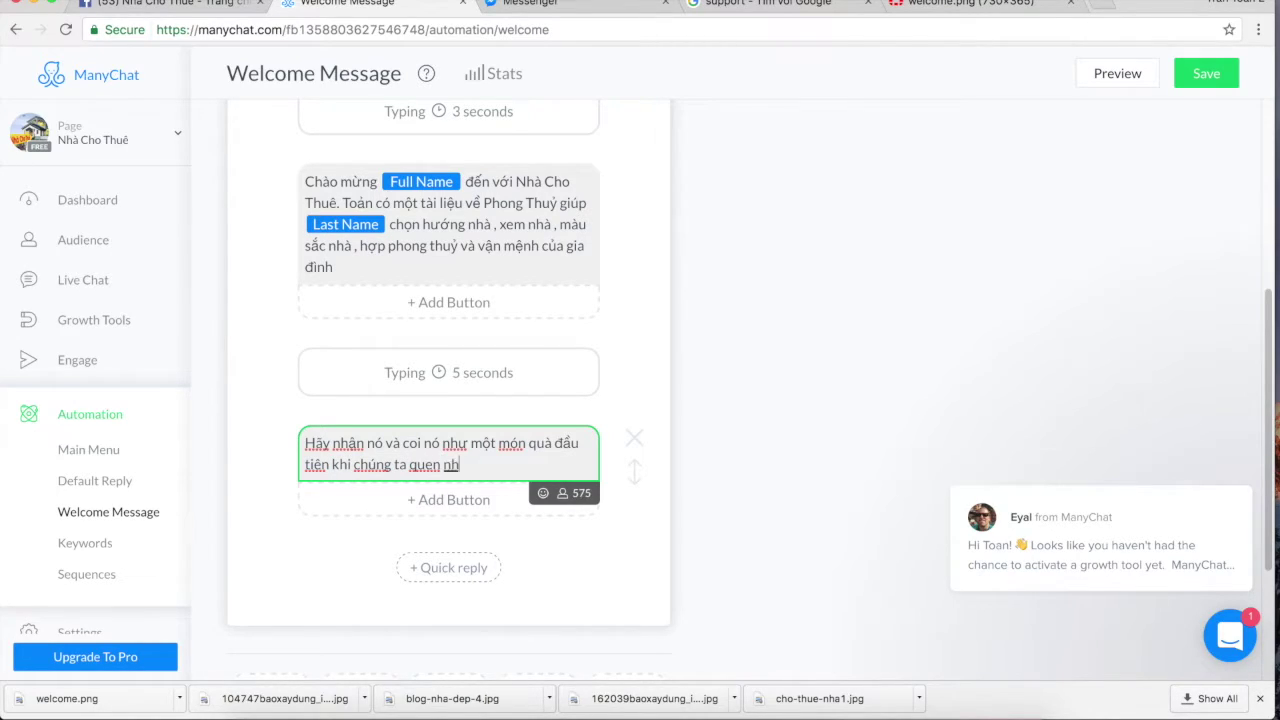
{"action": "type", "text": "au."}
Start another sentence in the second text block with the sender's first name and "ở đây để sẵn sàng tư vấn và hướng".
{"action": "type", "text": "Toán ơ"}
{"action": "key", "text": "BackSpace"}
{"action": "type", "text": "ở đây sa"}
{"action": "key", "text": "BackSpace"}
{"action": "key", "text": "BackSpace"}
{"action": "type", "text": "để sa"}
{"action": "key", "text": "BackSpace"}
{"action": "type", "text": "ẵn sàng tu"}
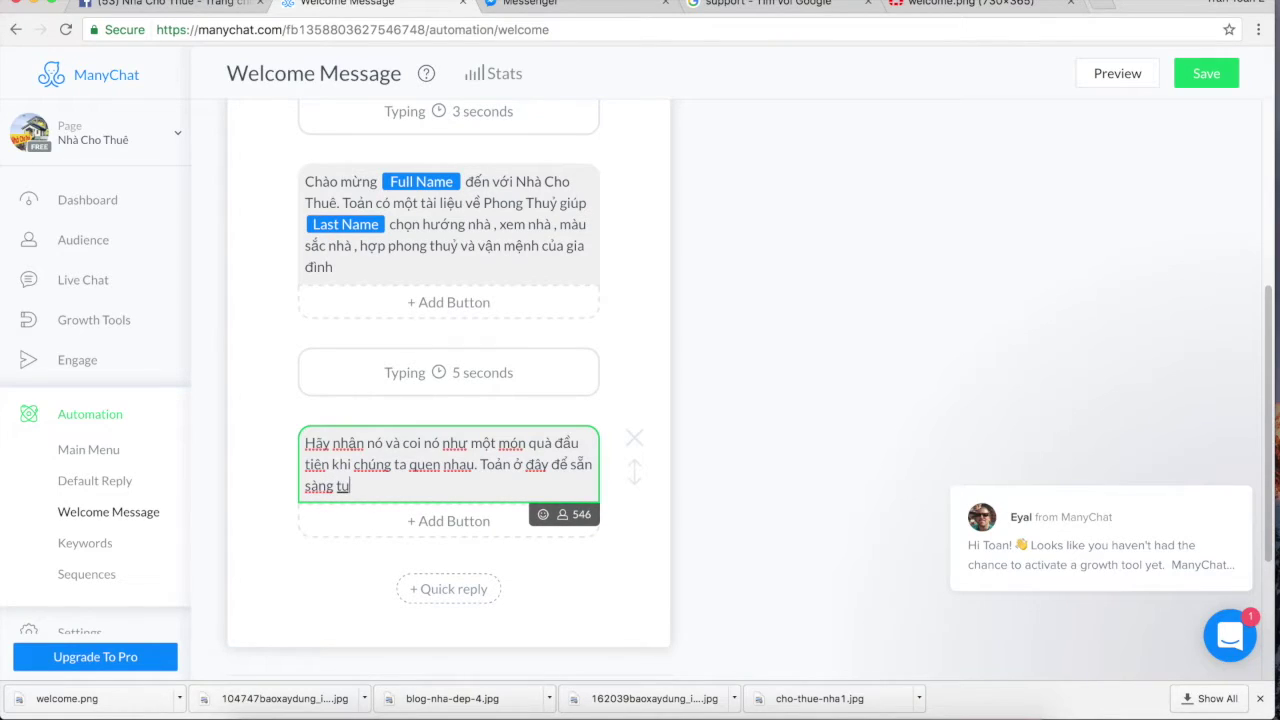
{"action": "type", "text": " vấn và hướng"}
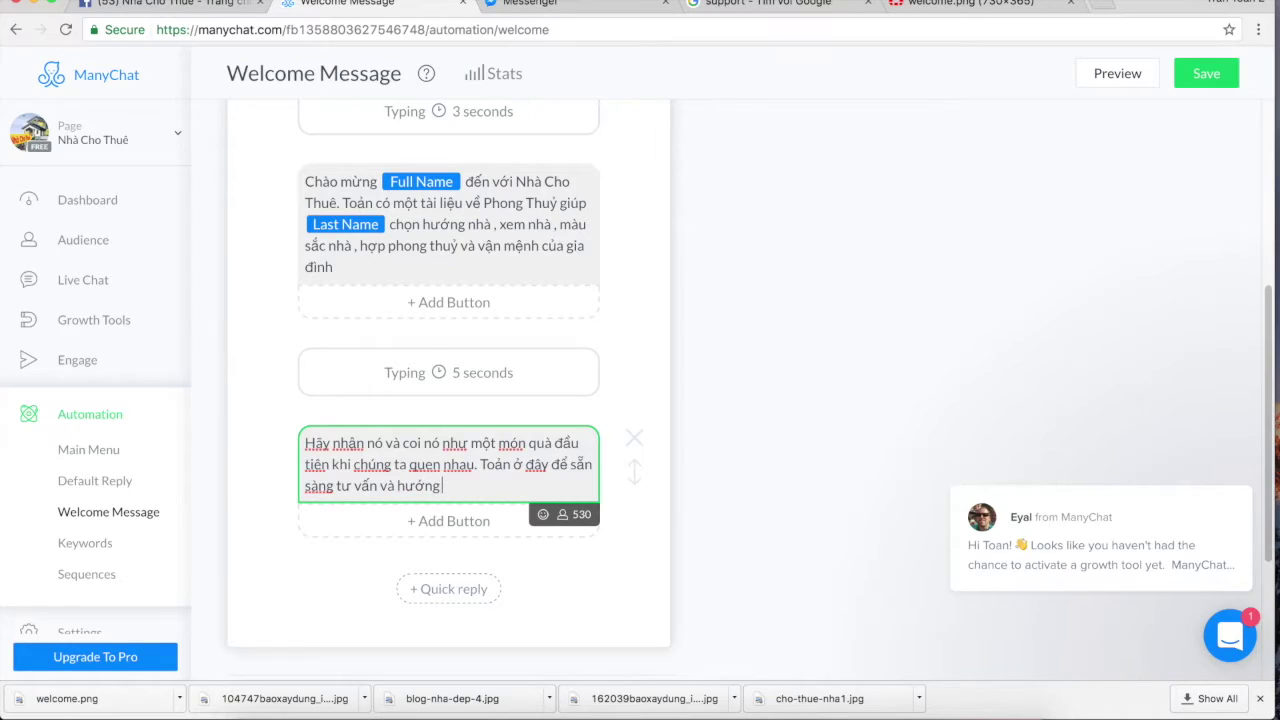
Complete that sentence with "dẫn anh chị chọn được cho mình một không gian sống tốt nhất.".
{"action": "type", "text": " dẫn anh chị chọn đ"}
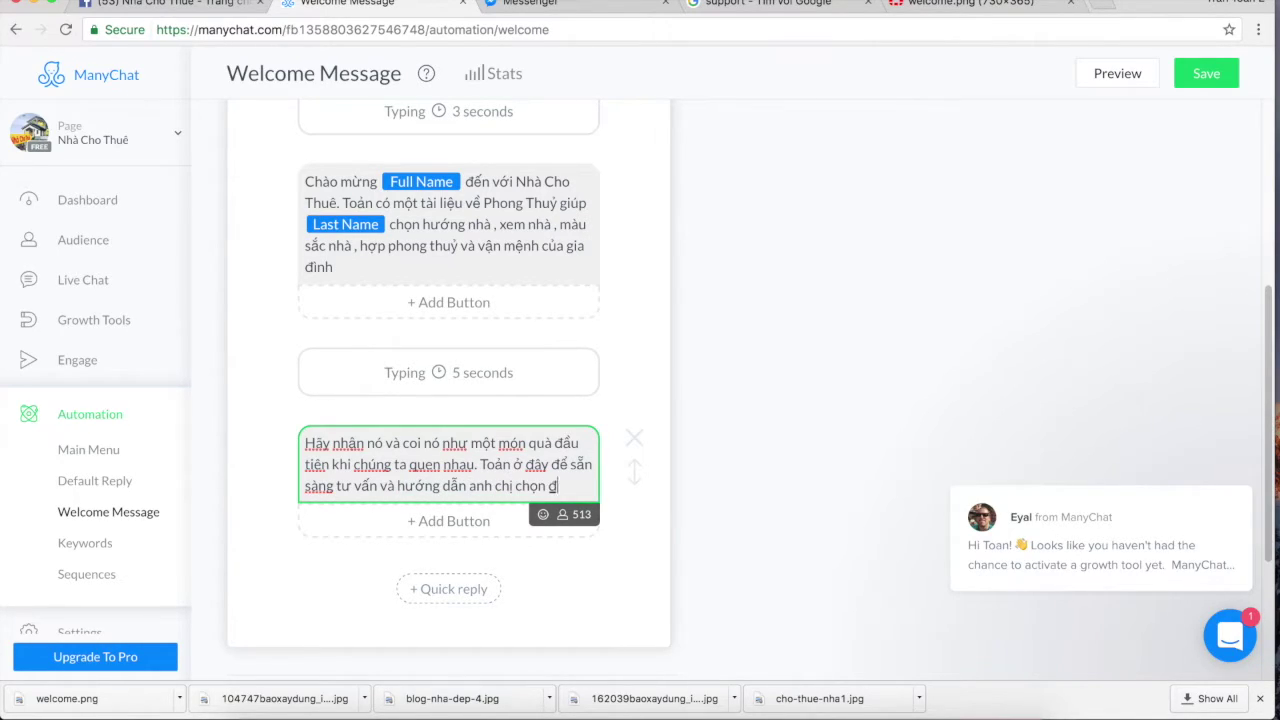
{"action": "type", "text": "ược cho mi"}
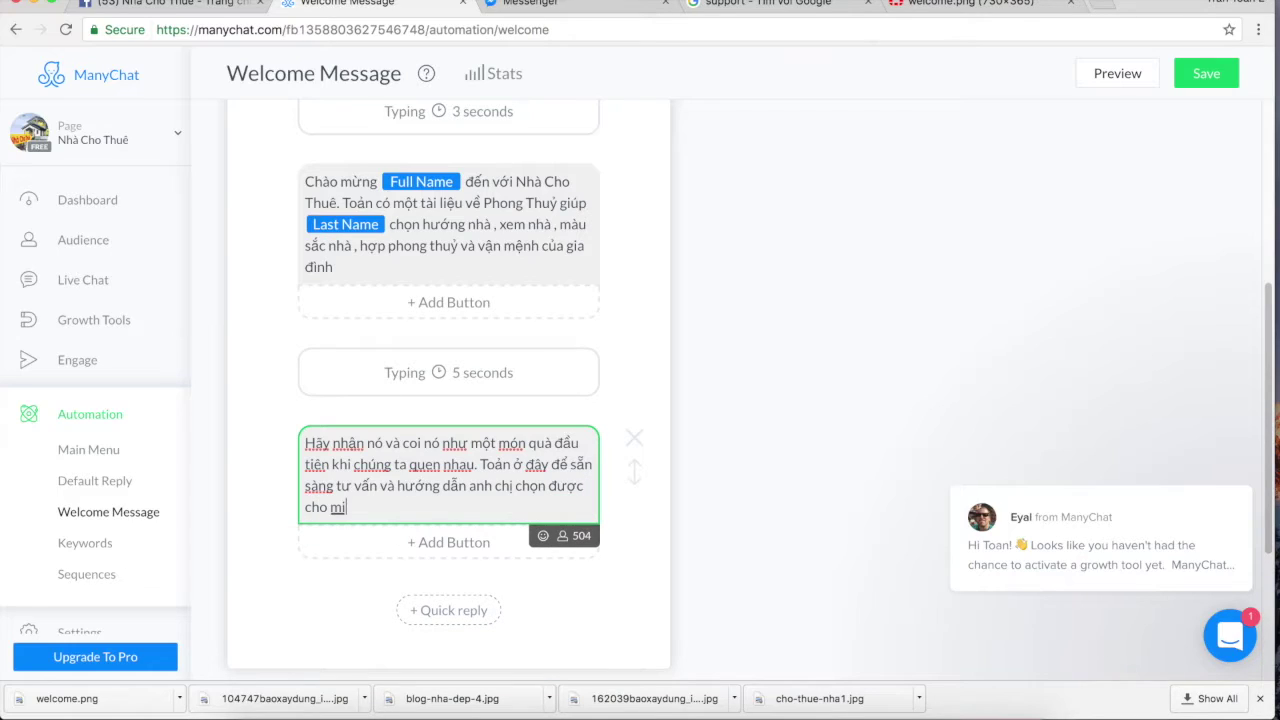
{"action": "type", "text": "nh một khó"}
{"action": "type", "text": "ng gian "}
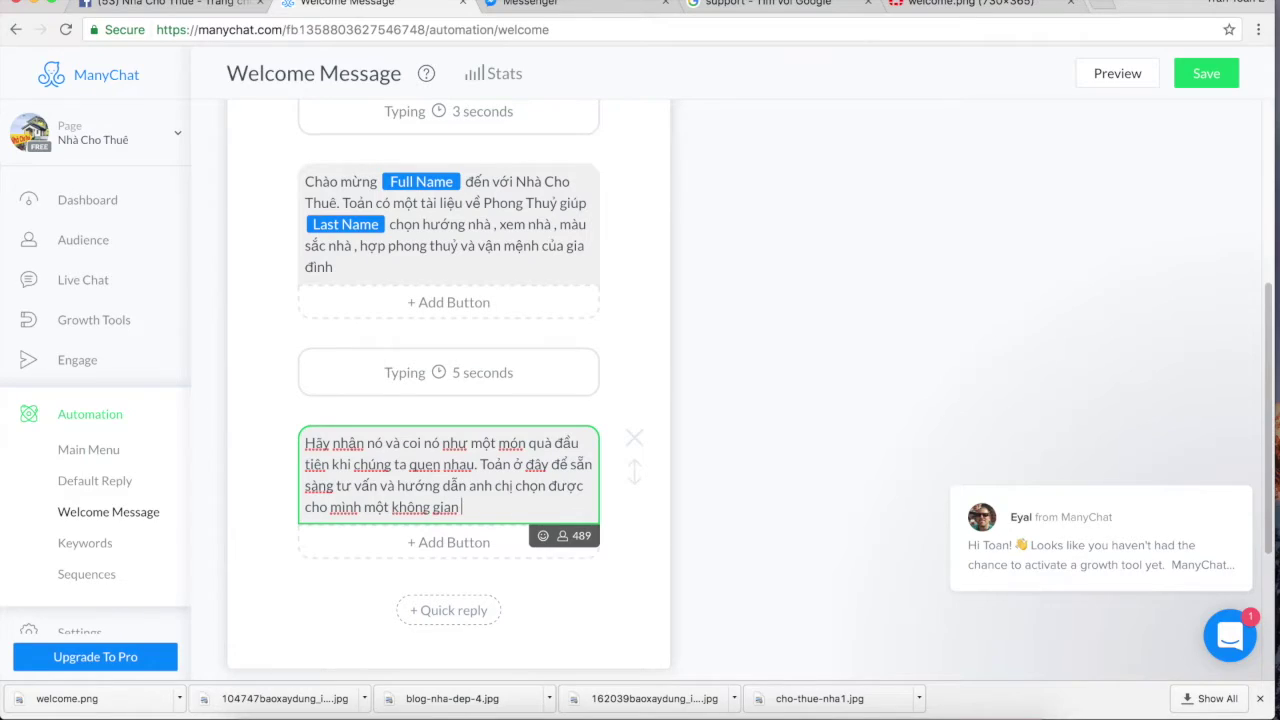
{"action": "type", "text": "song tốt nháy"}
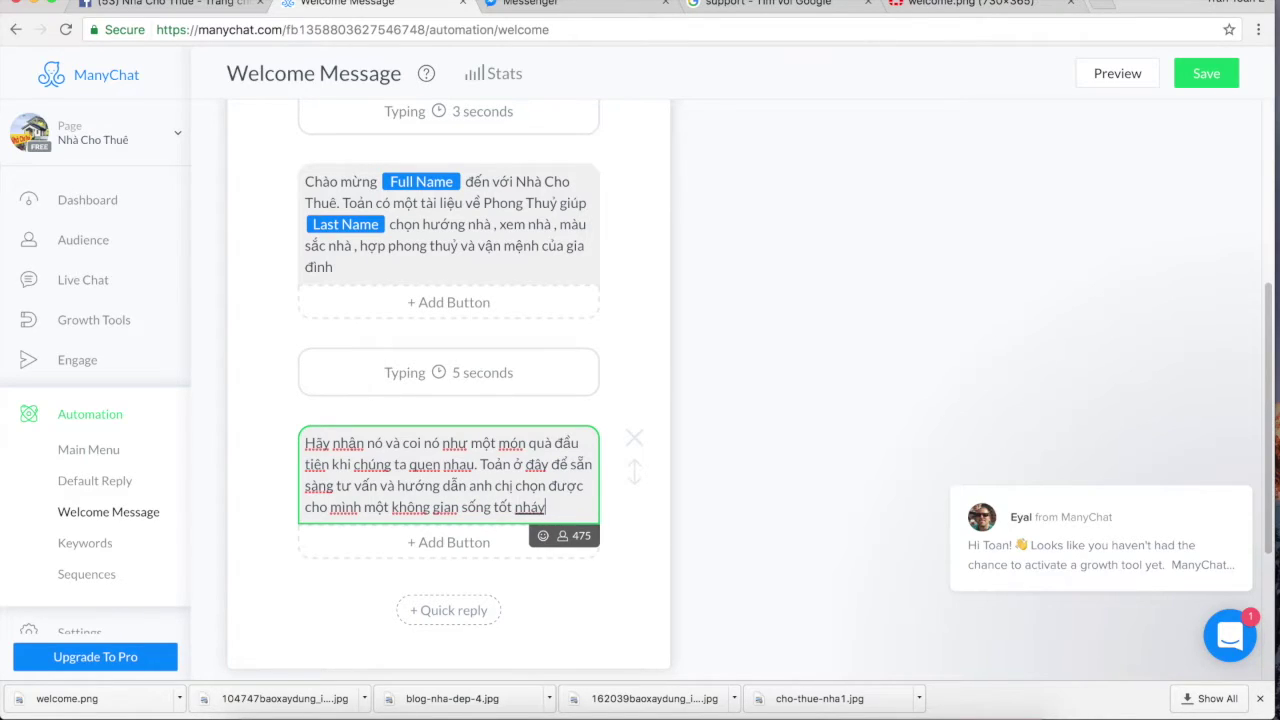
{"action": "key", "text": "BackSpace"}
{"action": "key", "text": "BackSpace"}
{"action": "key", "text": "BackSpace"}
{"action": "type", "text": "ất."}
Add a new line to the second text block reading "Nhận quà bằng cách nhấn vào Download".
{"action": "key", "text": "Return"}
{"action": "type", "text": "Nhận quà bằng cách"}
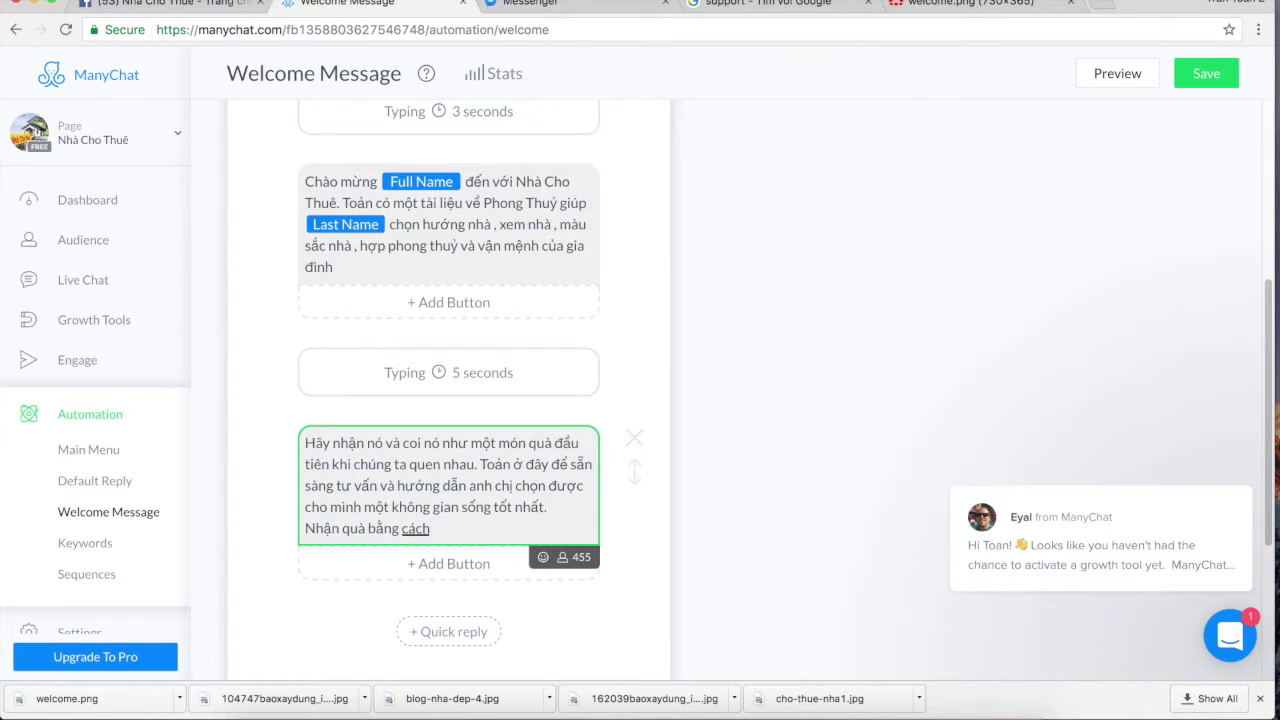
{"action": "type", "text": " nhấn vào DO"}
{"action": "key", "text": "BackSpace"}
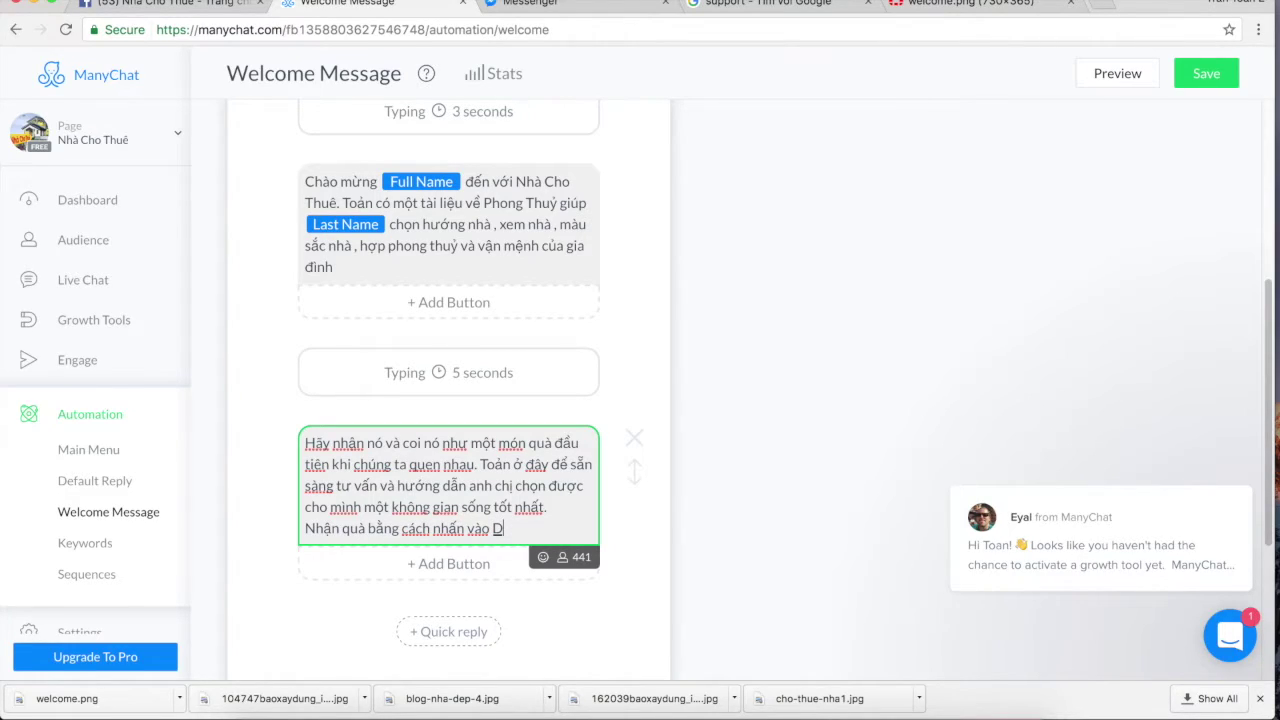
{"action": "type", "text": "ownload"}
{"action": "left_click", "coordinate": [736, 488]}
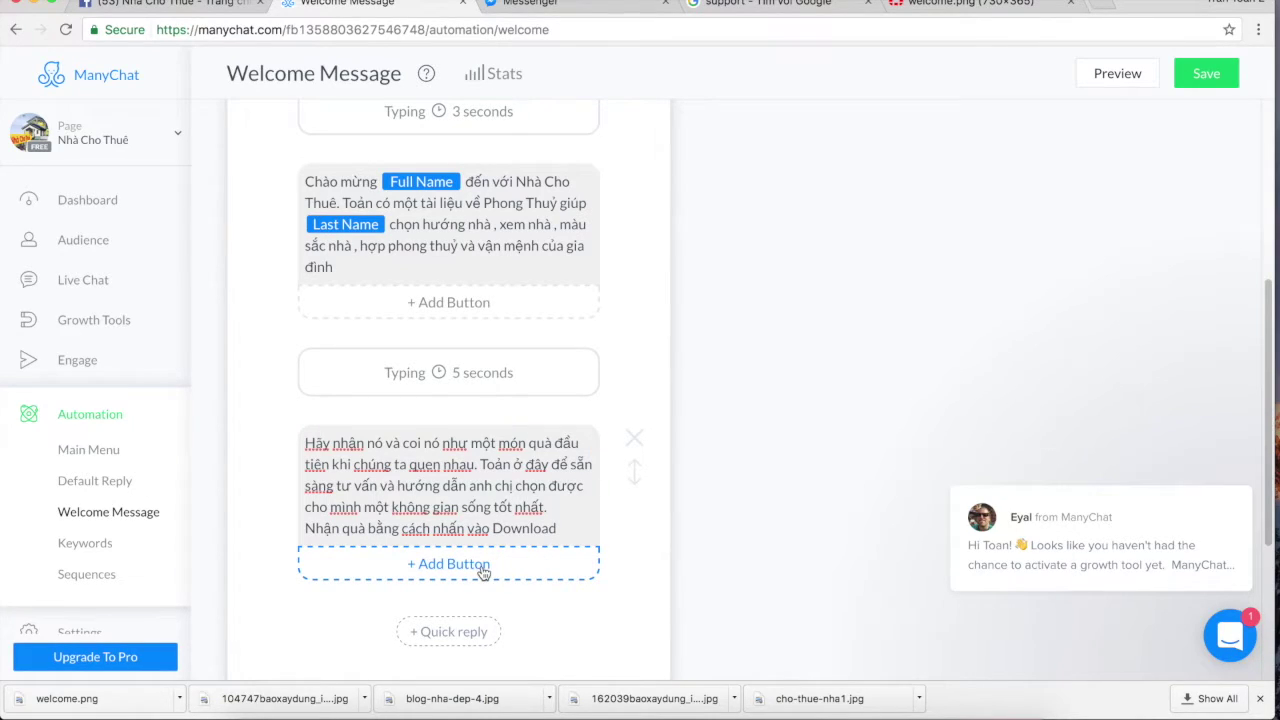
Add a button under the second text block and title it "Download".
{"action": "left_click", "coordinate": [482, 566]}
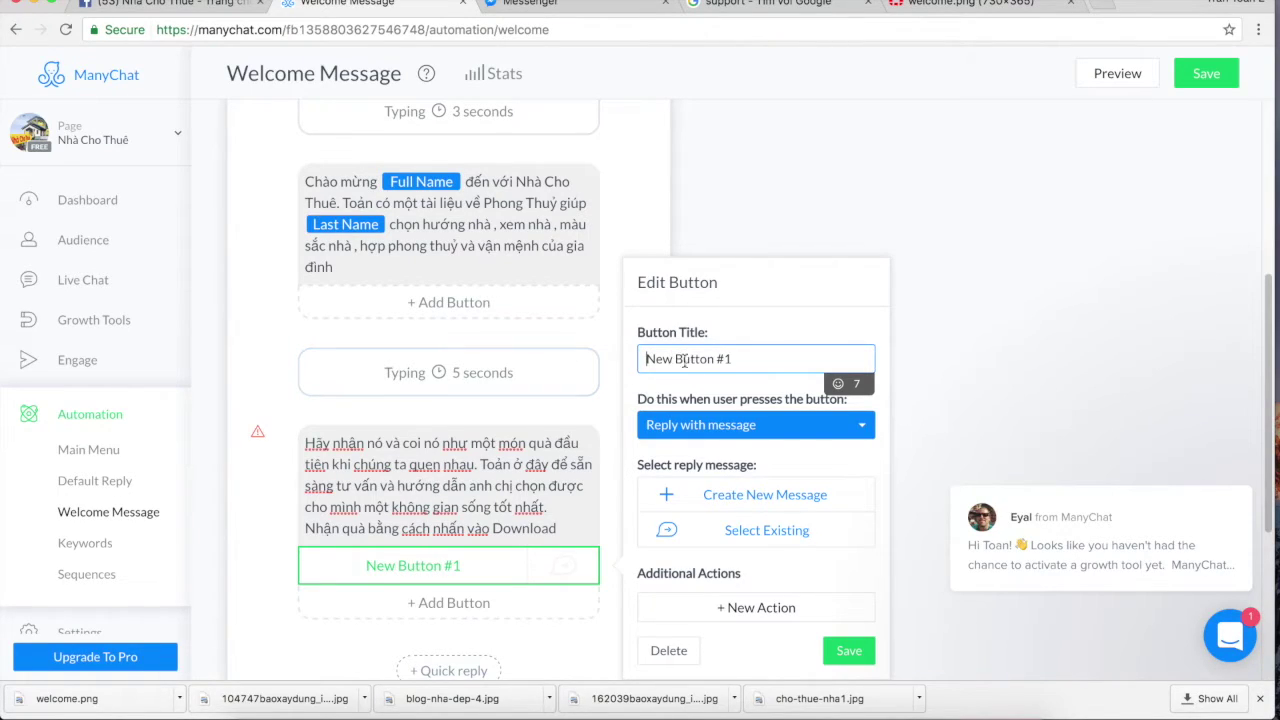
{"action": "triple_click", "coordinate": [730, 362]}
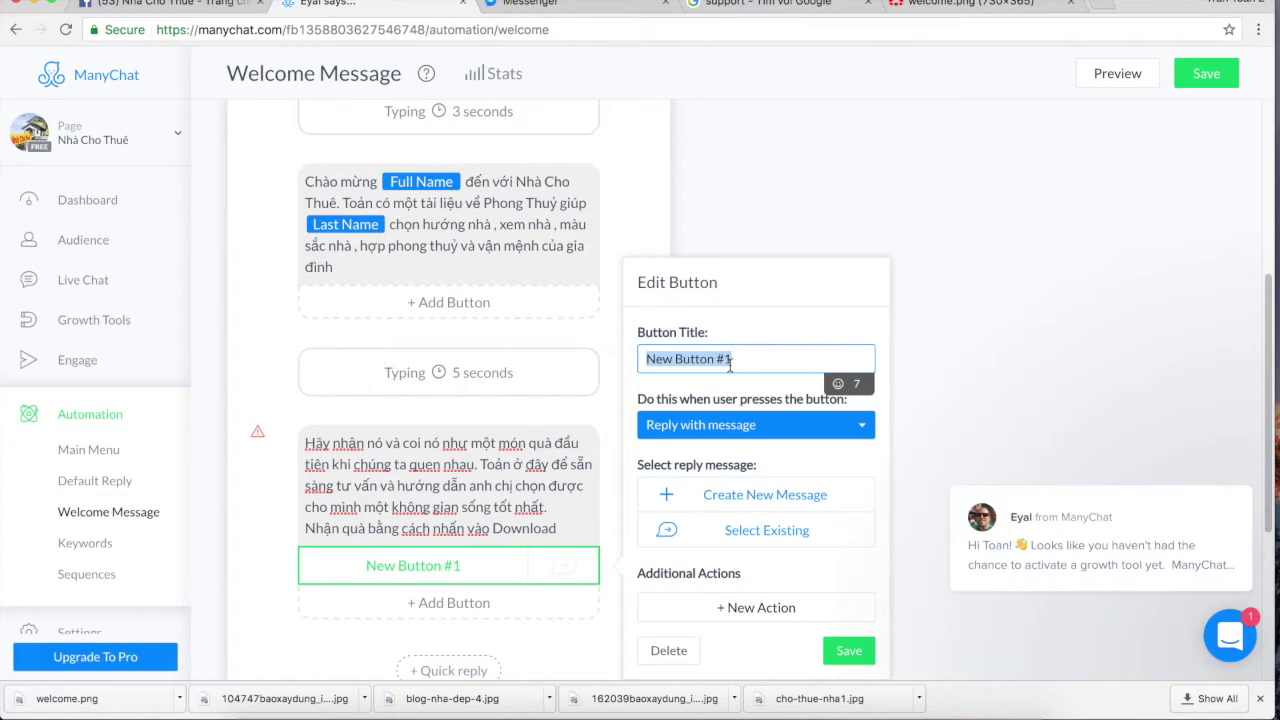
{"action": "type", "text": "Gu"}
{"action": "key", "text": "BackSpace"}
{"action": "key", "text": "BackSpace"}
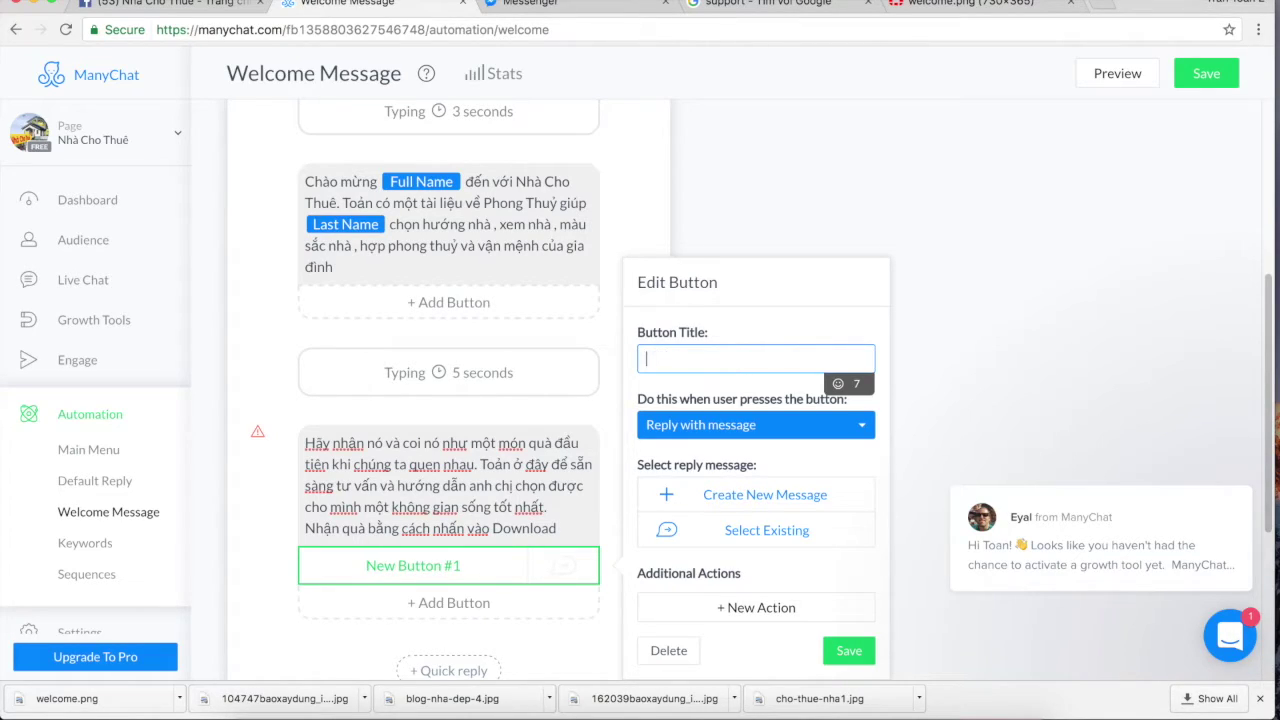
{"action": "type", "text": "Download Ngay"}
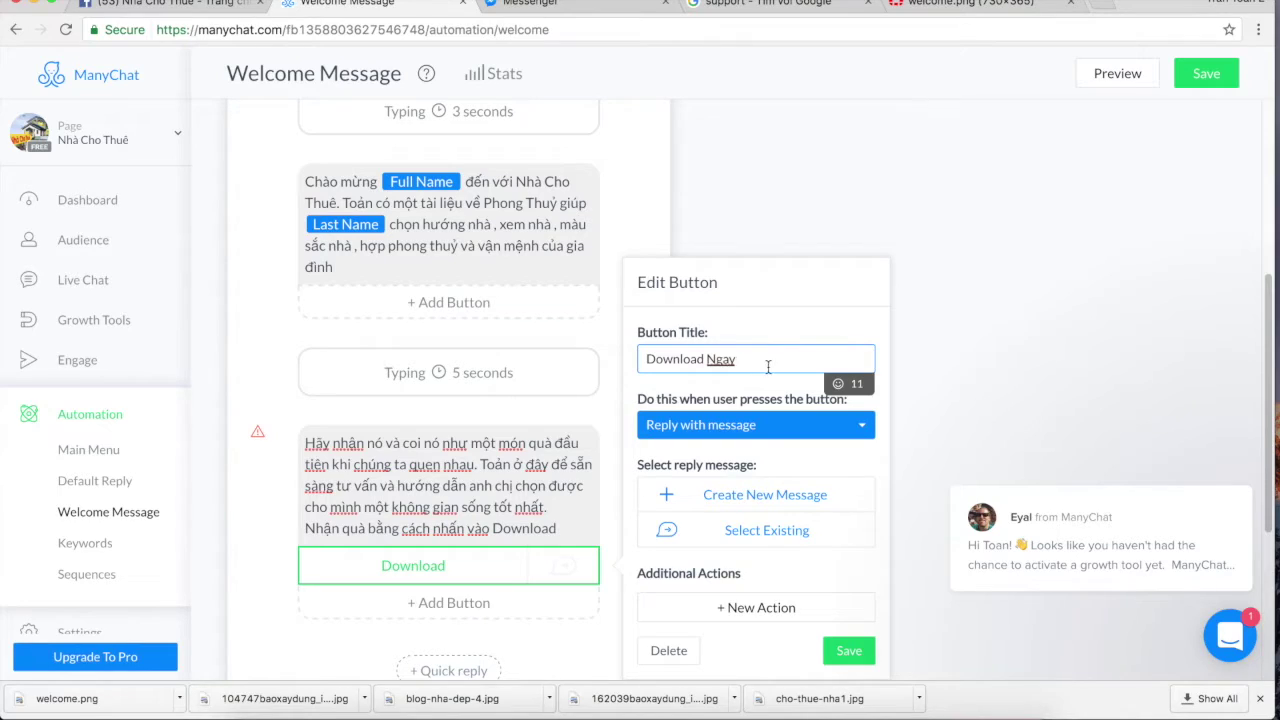
Make the button open a website and extend its title to "Download Ngay".
{"action": "left_click", "coordinate": [789, 425]}
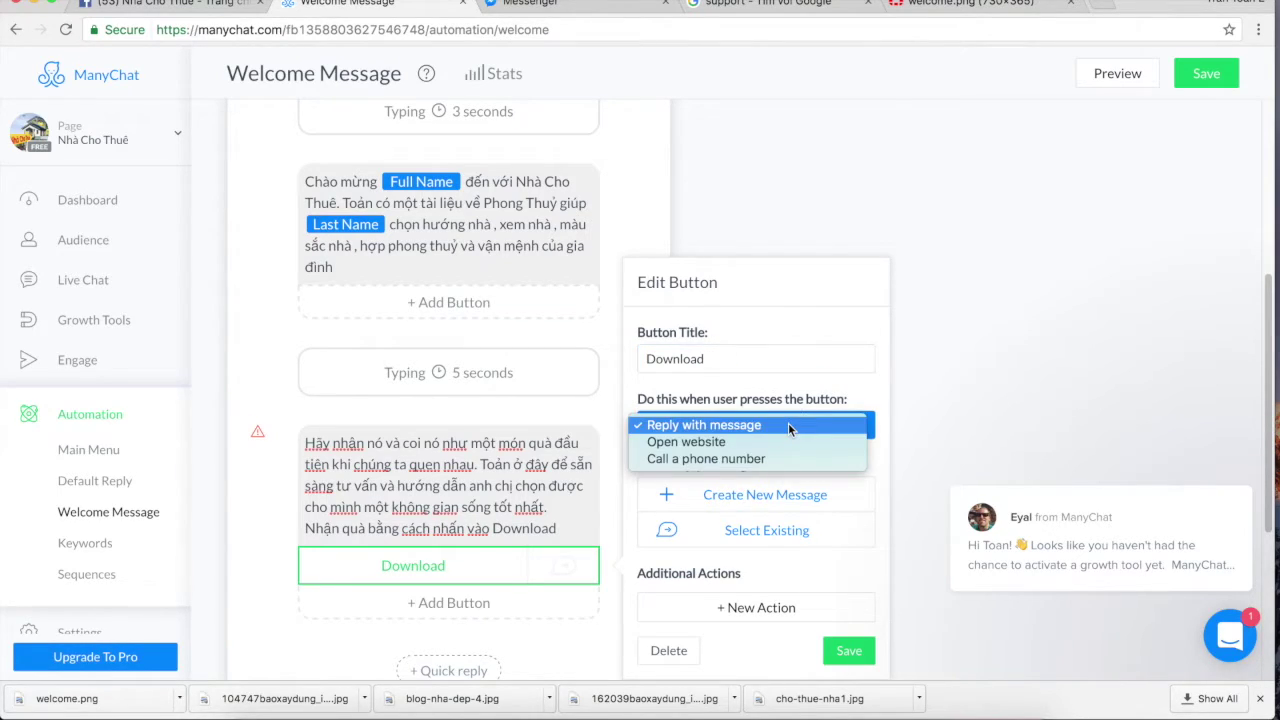
{"action": "left_click", "coordinate": [740, 444]}
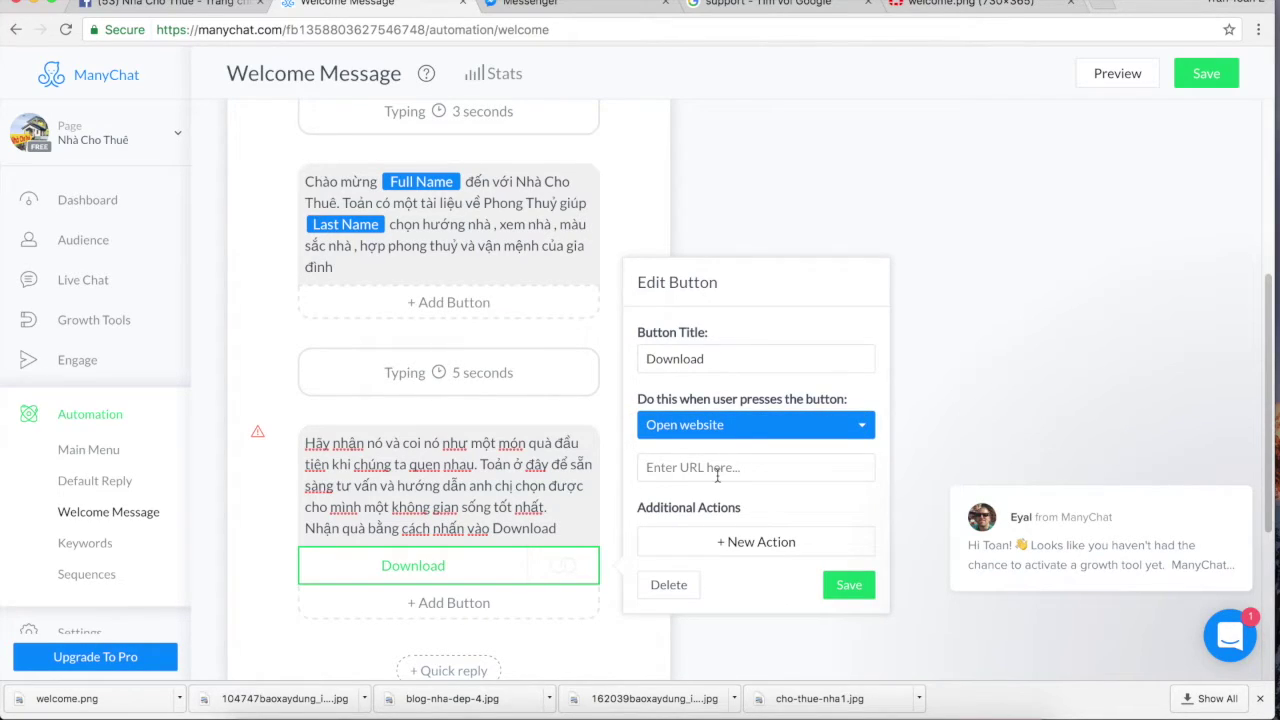
{"action": "left_click", "coordinate": [703, 535]}
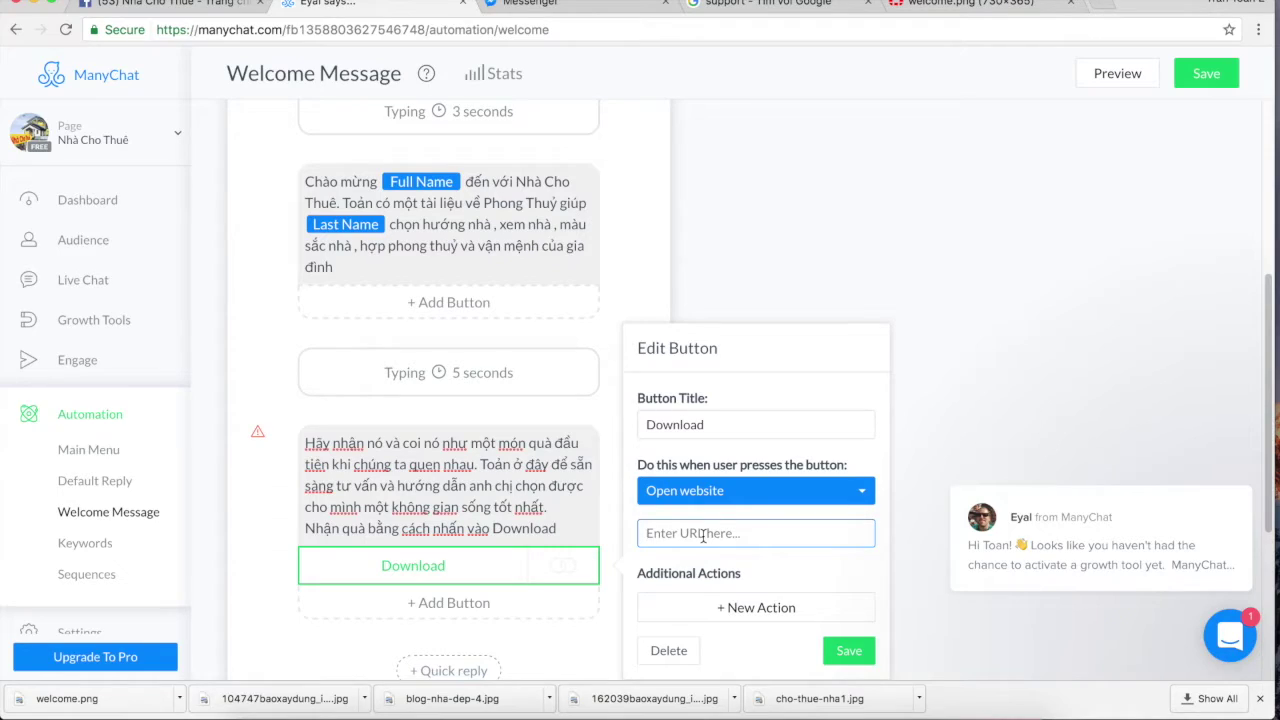
{"action": "left_click", "coordinate": [759, 424]}
{"action": "type", "text": "Ngay"}
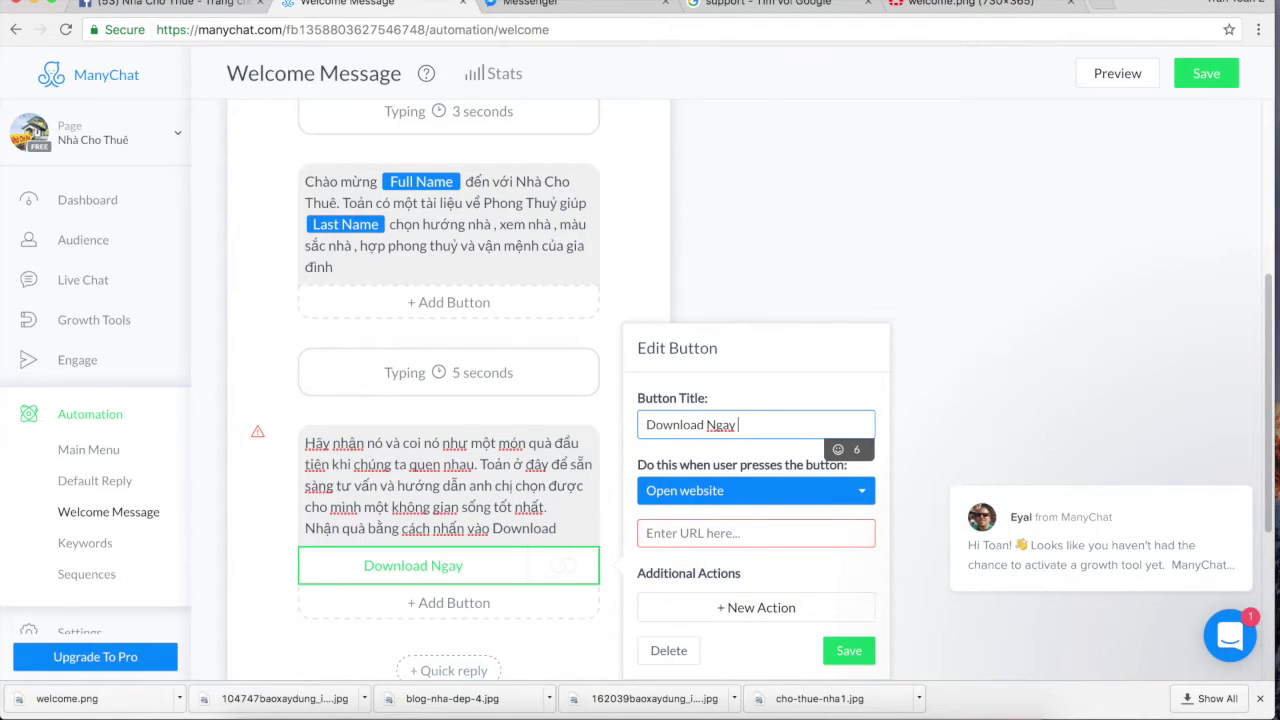
Link the "Download Ngay" button to the /tailieu page of the sender's own website and save the button and the welcome message.
{"action": "left_click", "coordinate": [754, 535]}
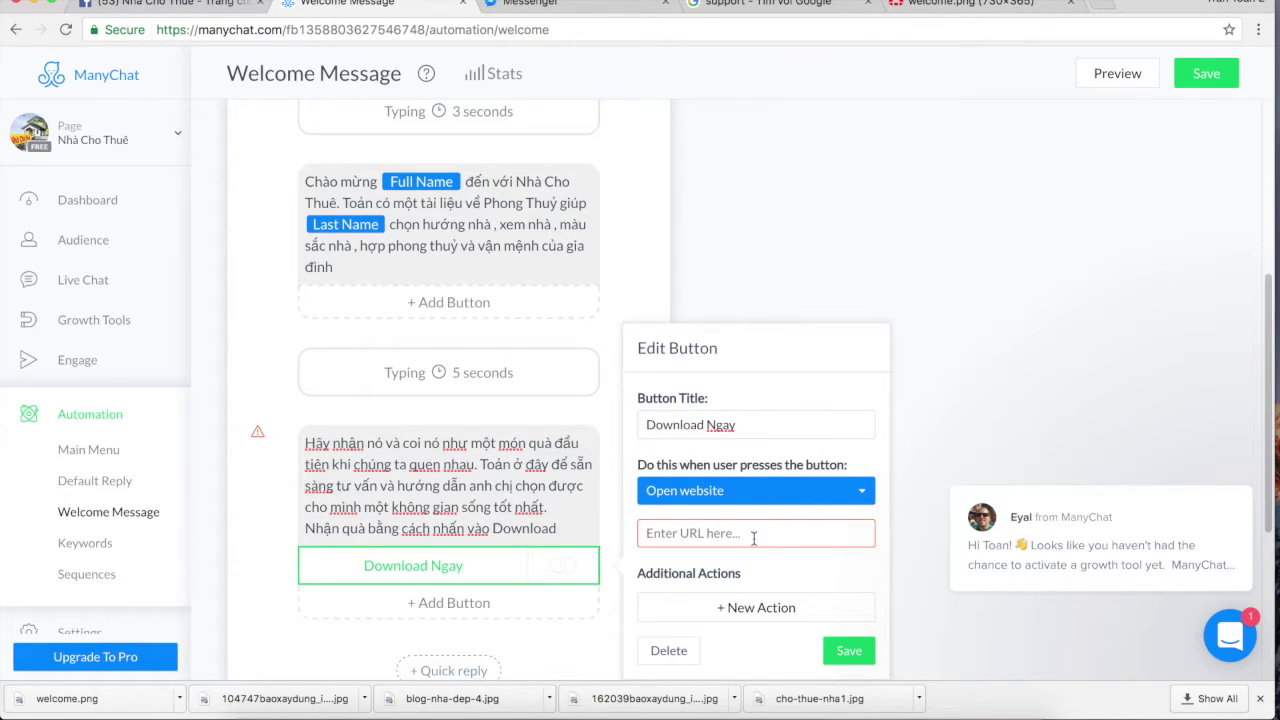
{"action": "type", "text": "http"}
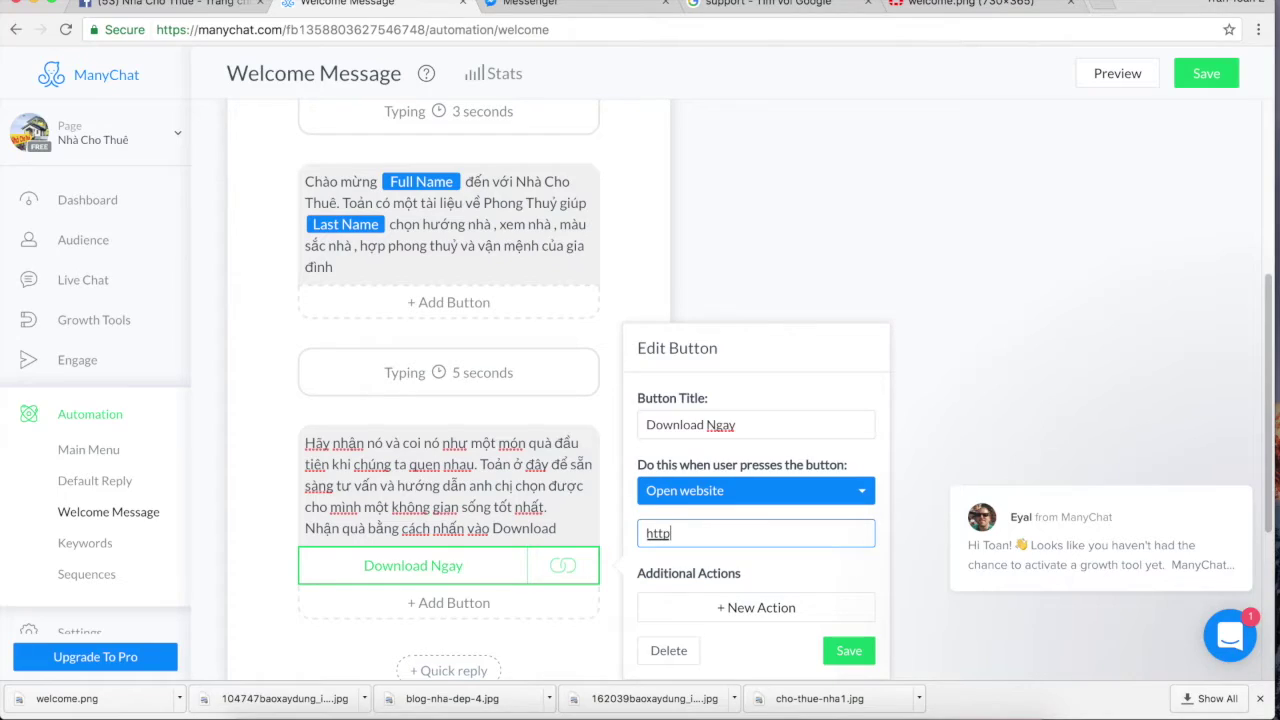
{"action": "type", "text": "://trantoan.com/tailieu"}
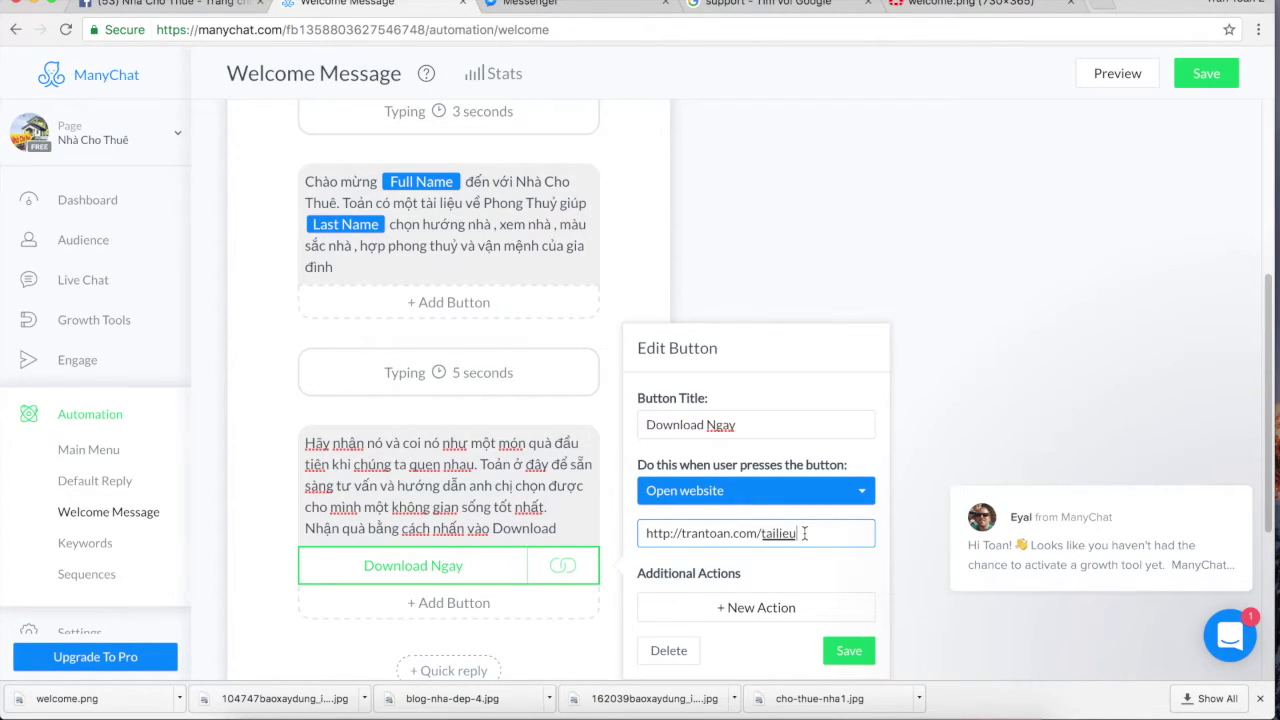
{"action": "left_click", "coordinate": [849, 653]}
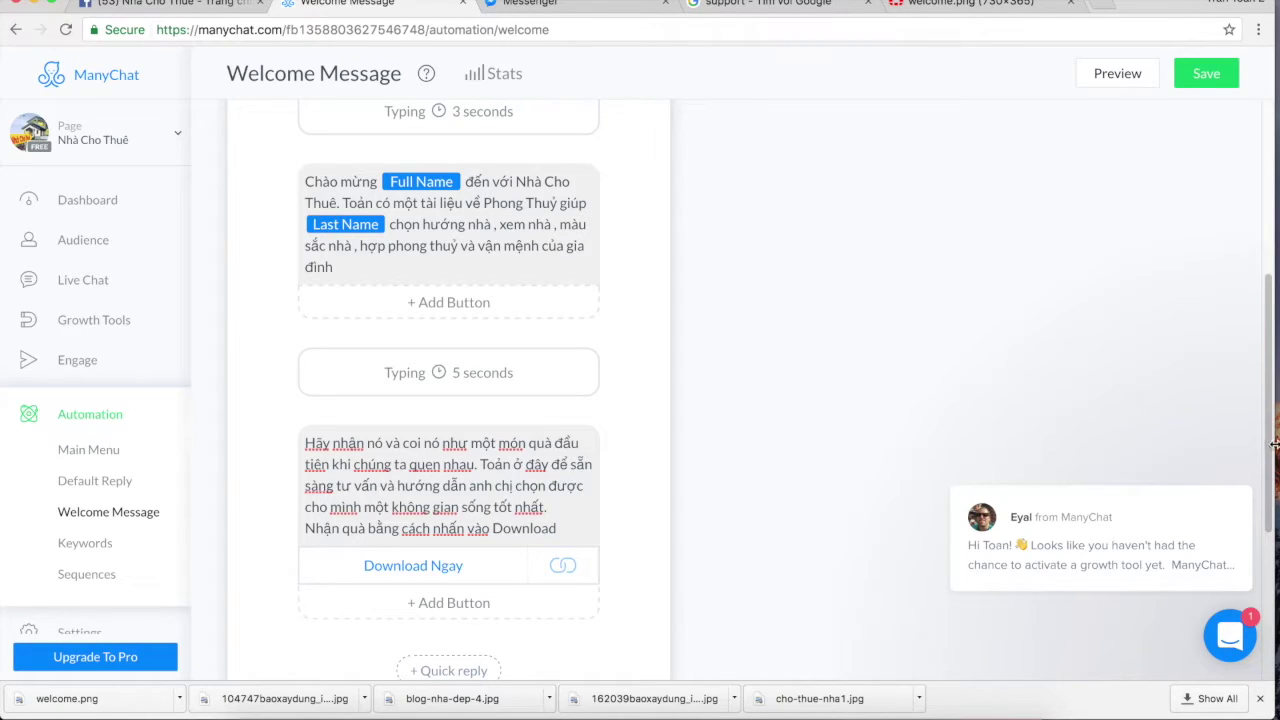
{"action": "mouse_move", "coordinate": [1260, 443]}
{"action": "left_mouse_down"}
{"action": "mouse_move", "coordinate": [1248, 543]}
{"action": "mouse_move", "coordinate": [1220, 391]}
{"action": "mouse_move", "coordinate": [1245, 232]}
{"action": "mouse_move", "coordinate": [1251, 354]}
{"action": "mouse_move", "coordinate": [1274, 432]}
{"action": "left_mouse_up"}
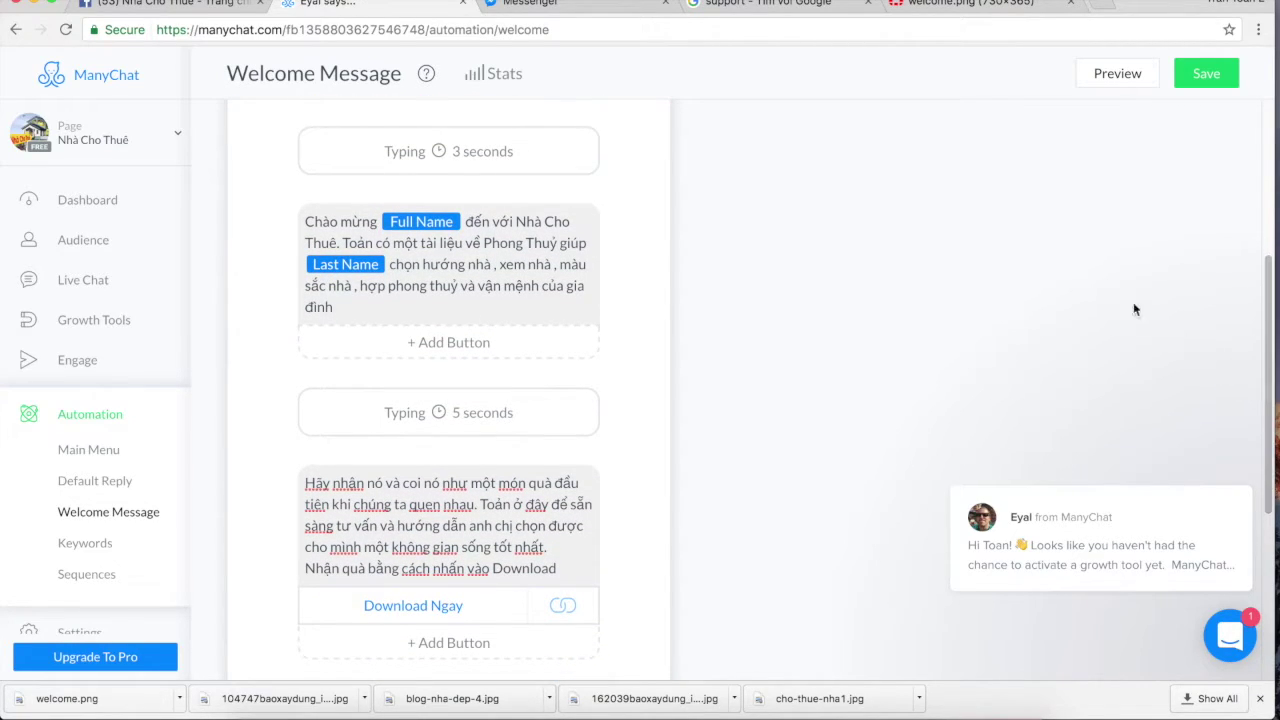
{"action": "left_click", "coordinate": [1227, 79]}
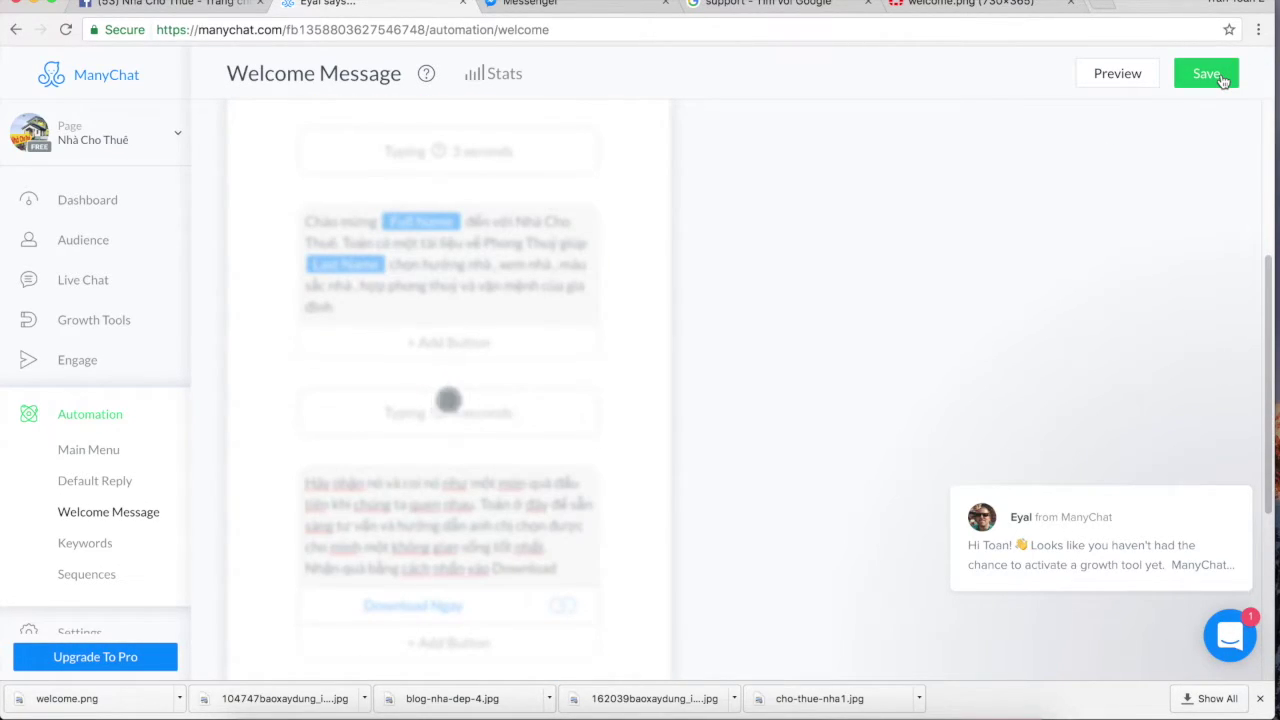
{"action": "left_click", "coordinate": [459, 642]}
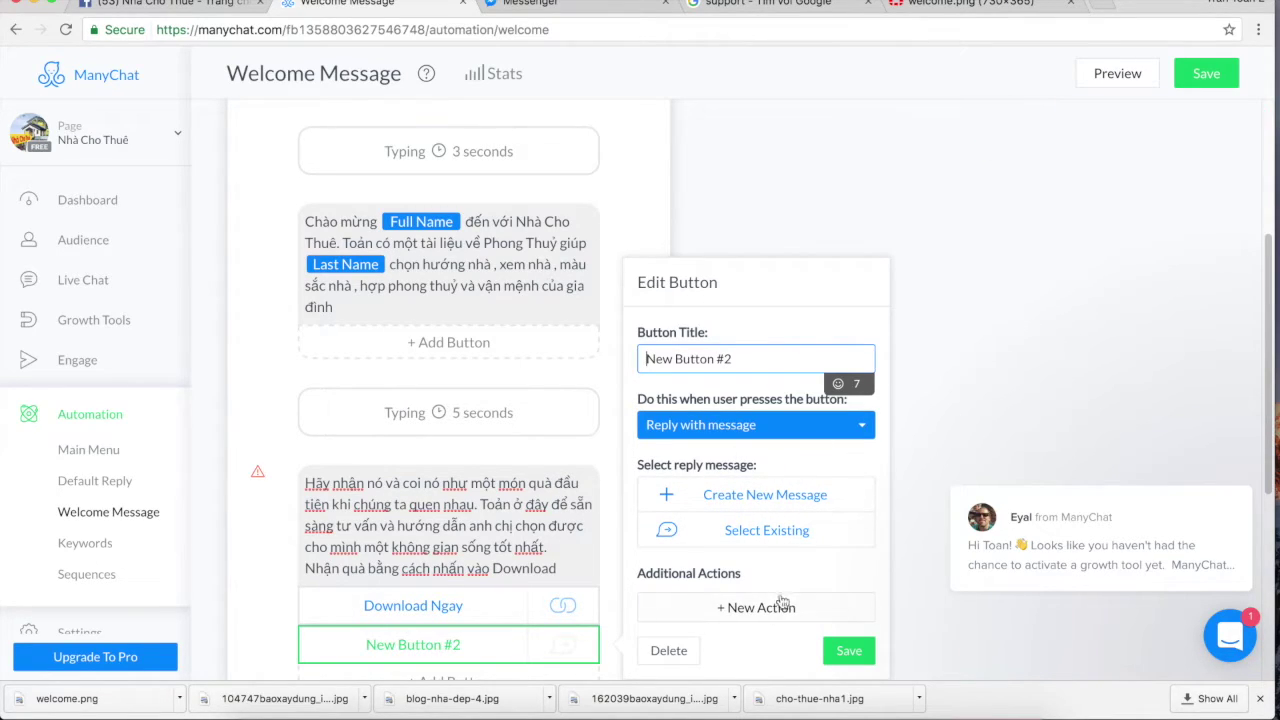
{"action": "left_click", "coordinate": [752, 620]}
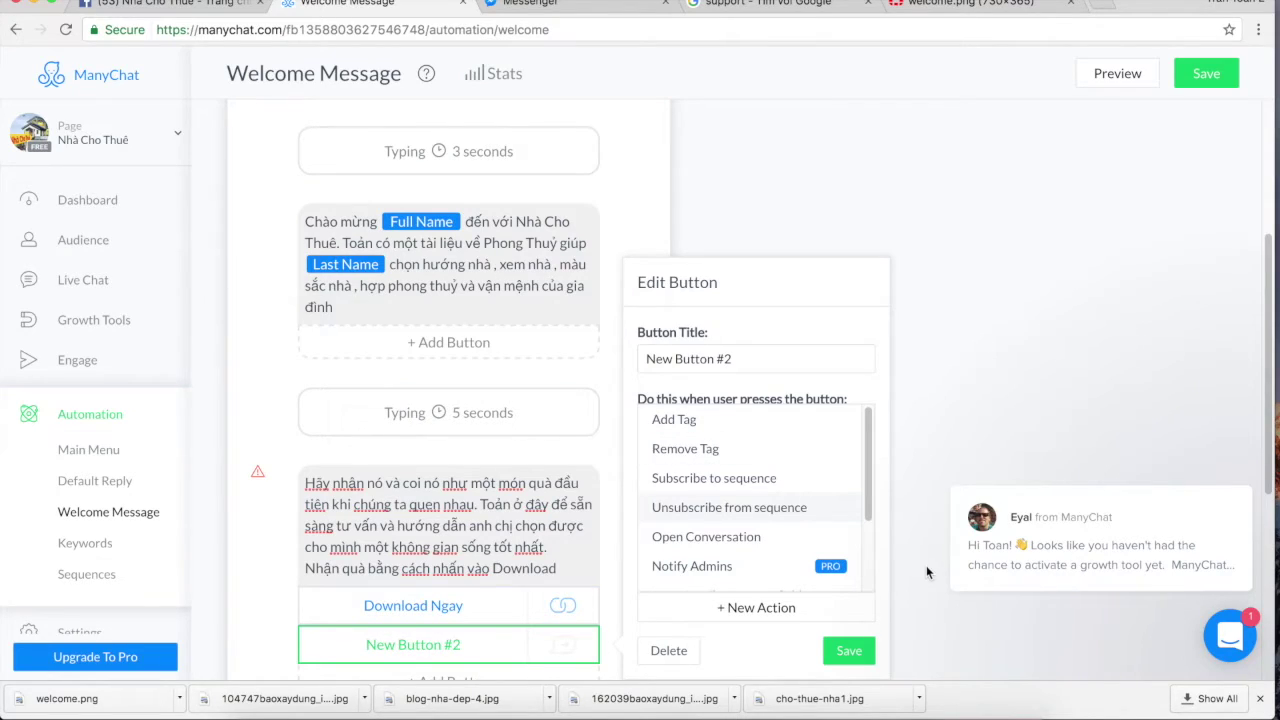
{"action": "left_click", "coordinate": [896, 545]}
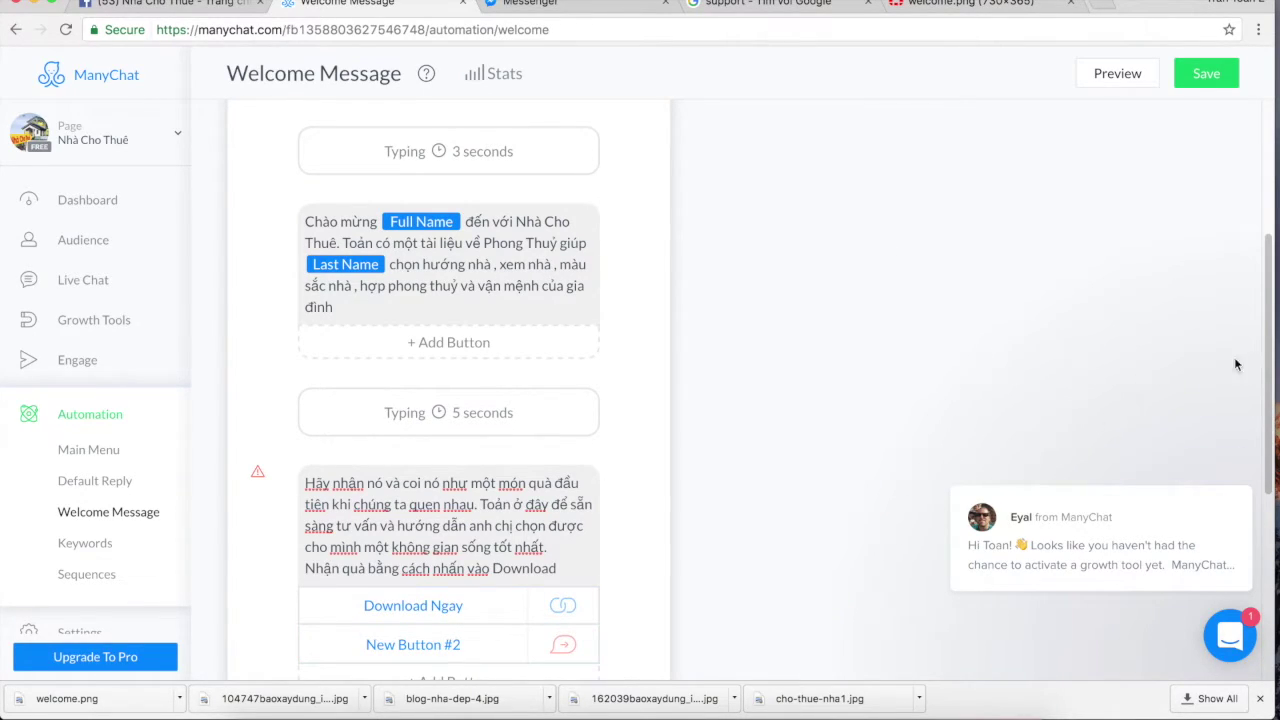
{"action": "scroll", "coordinate": [1235, 364], "scroll_direction": "down", "scroll_amount": 5}
{"action": "left_click", "coordinate": [509, 399]}
{"action": "left_click", "coordinate": [666, 575]}
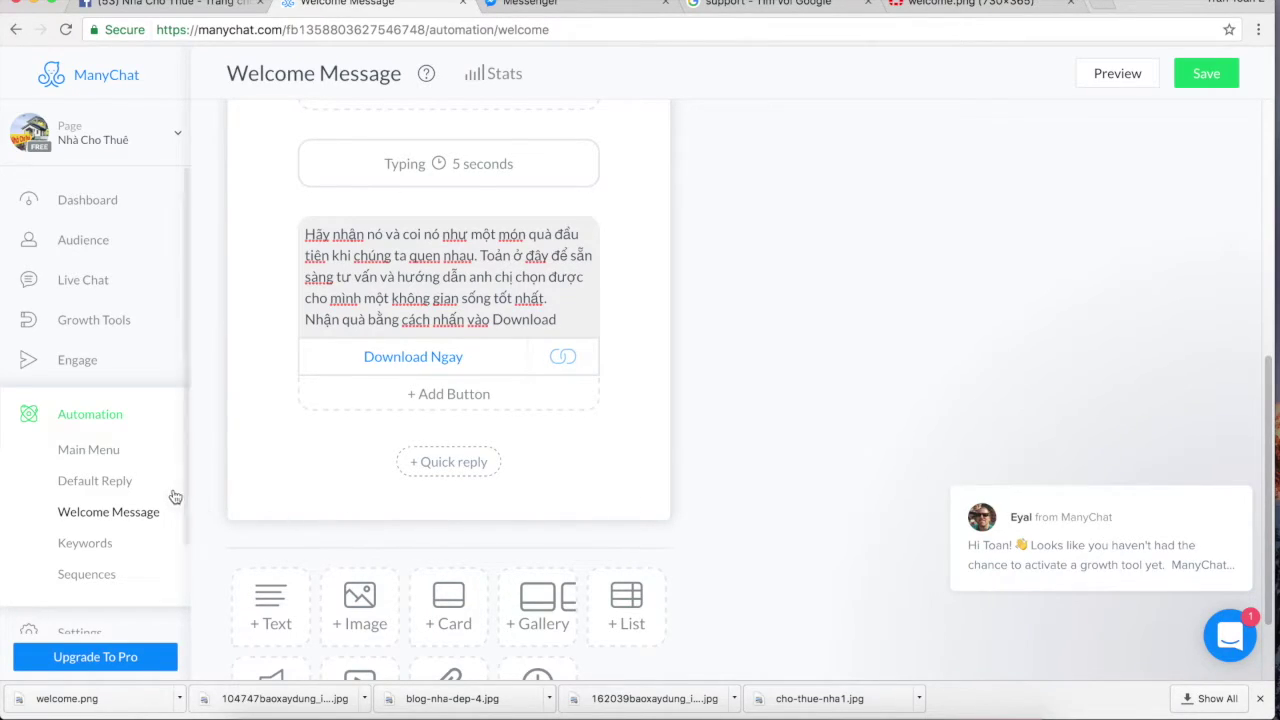
Save the welcome message and open the bot's keyword rules.
{"action": "left_click", "coordinate": [1237, 78]}
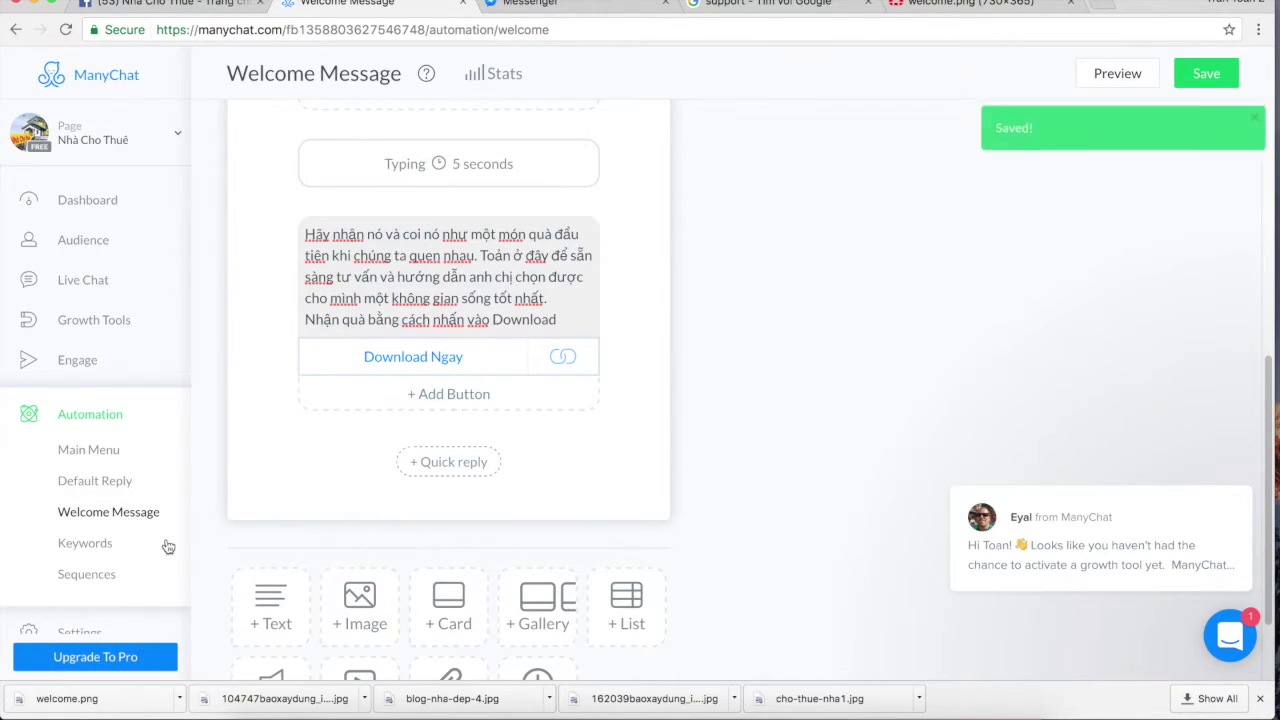
{"action": "left_click", "coordinate": [100, 544]}
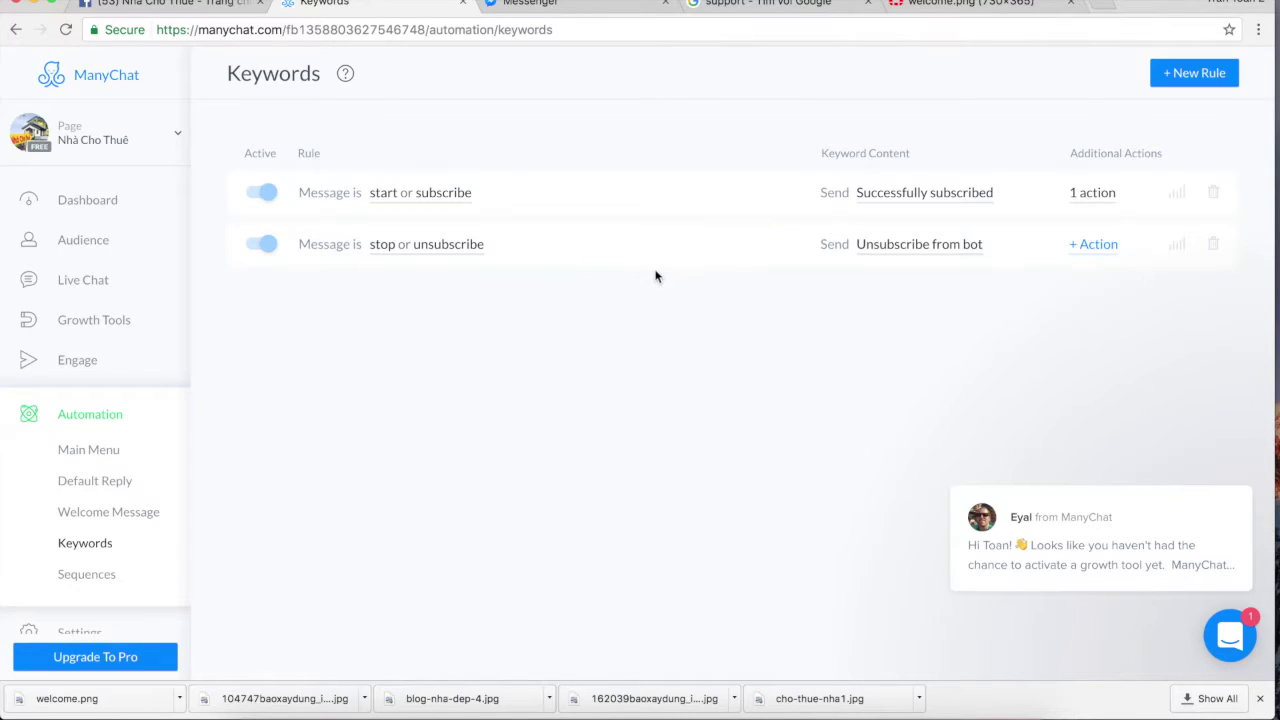
Create a keyword rule for messages that are hi, chào, chao, xin chao, 2, chào shop or chao shop.
{"action": "left_click", "coordinate": [1191, 78]}
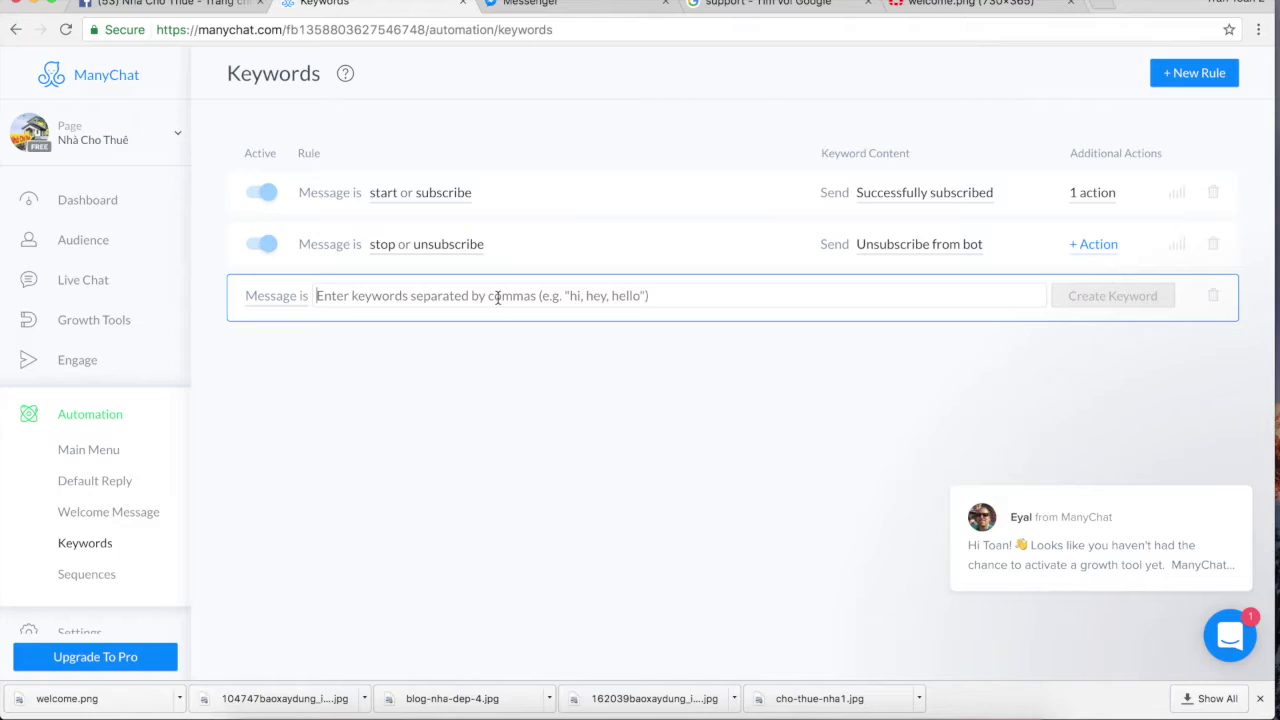
{"action": "type", "text": "hi"}
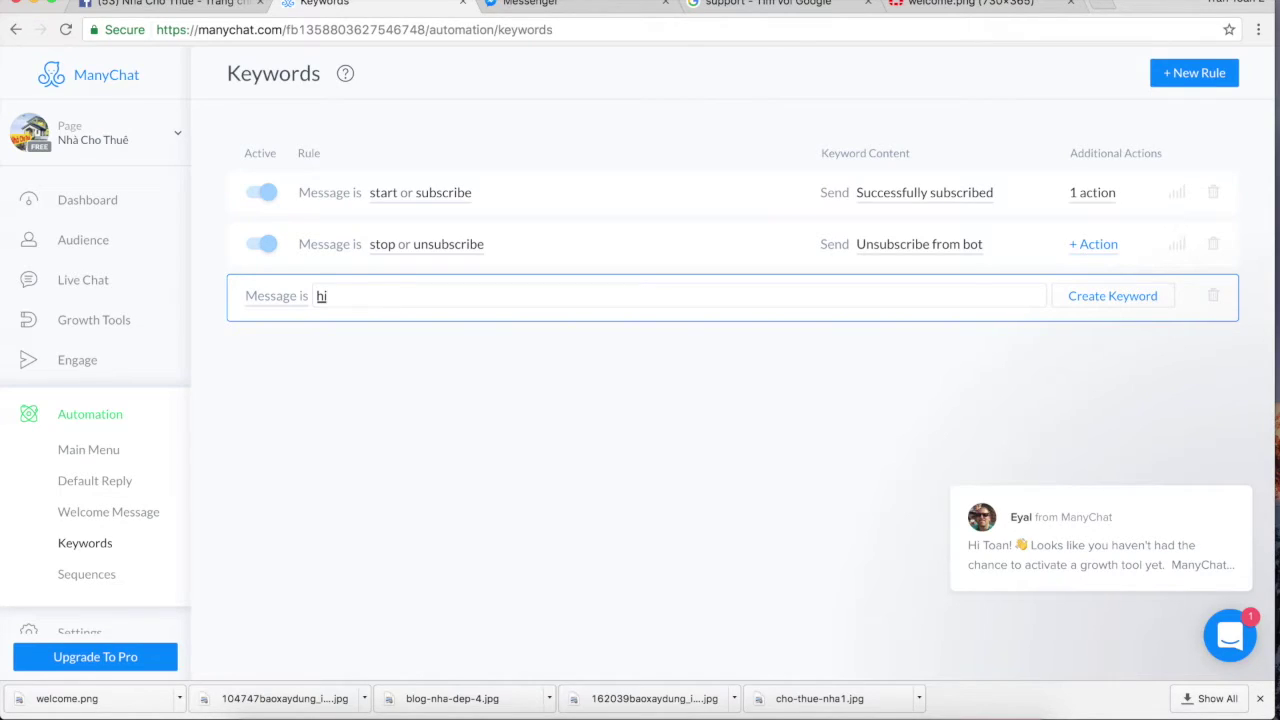
{"action": "type", "text": ", ch"}
{"action": "type", "text": "ào"}
{"action": "type", "text": "\\"}
{"action": "key", "text": "BackSpace"}
{"action": "type", "text": ", chào"}
{"action": "key", "text": "BackSpace"}
{"action": "key", "text": "BackSpace"}
{"action": "type", "text": "ao, xin chao, "}
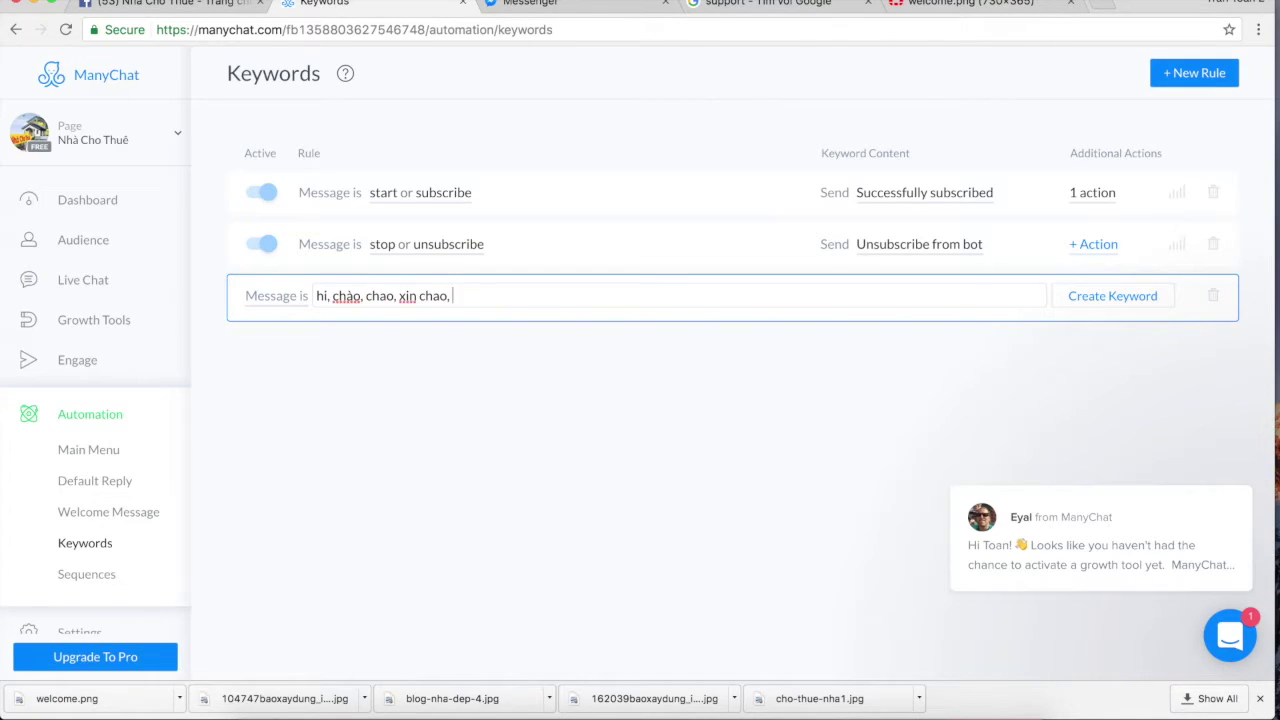
{"action": "type", "text": "2, chào shop, chao shop,"}
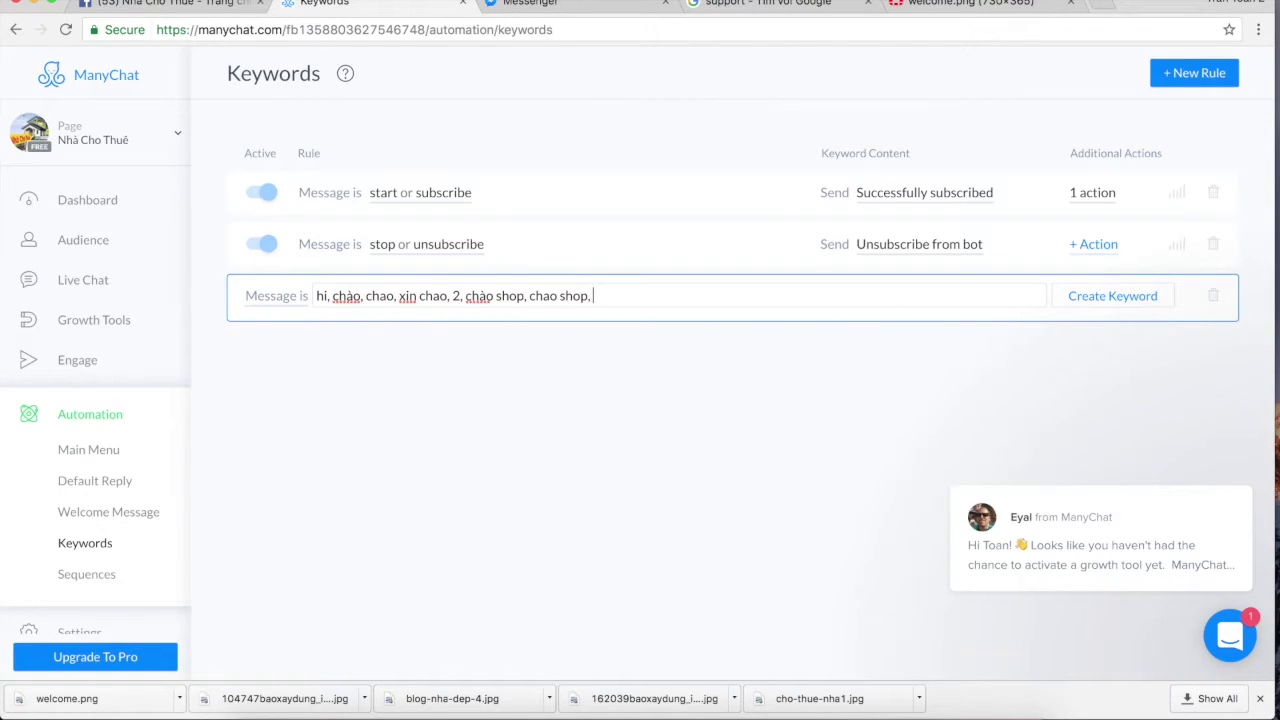
{"action": "left_click", "coordinate": [486, 271]}
{"action": "left_click", "coordinate": [1108, 297]}
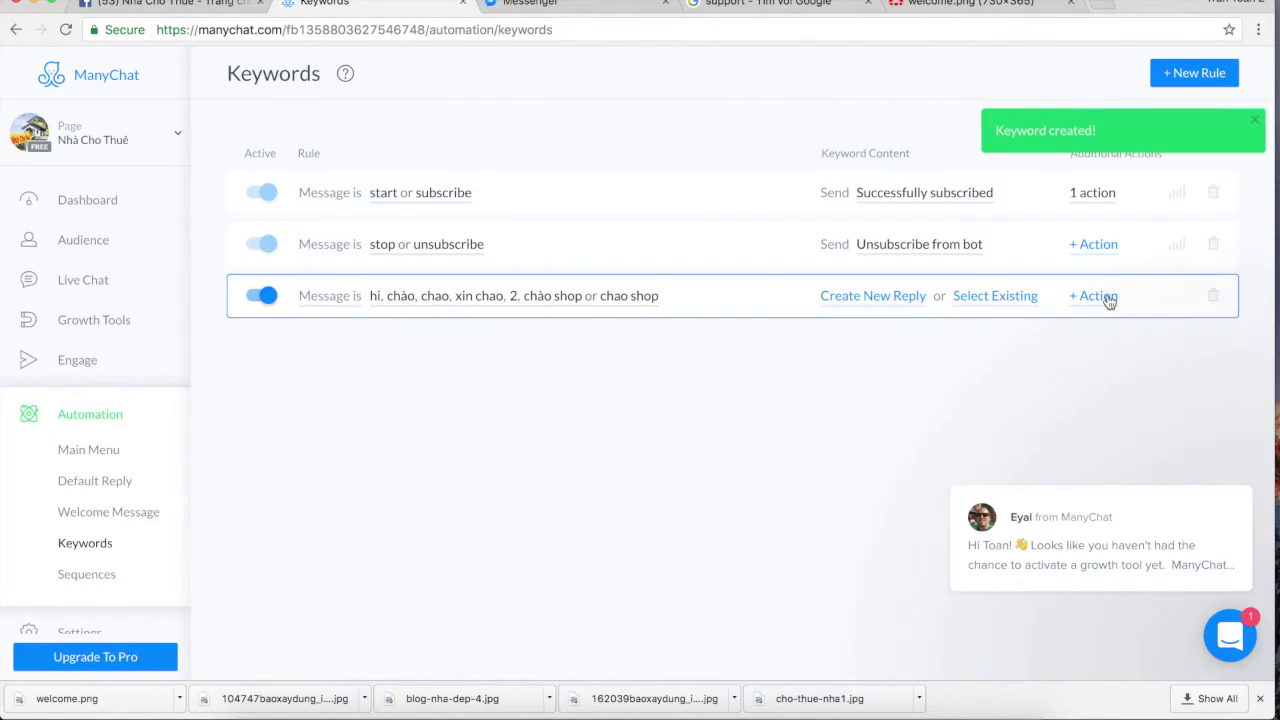
Create a new reply for the greeting rule with "Chào", the Full Name field, "đã kết nối với" and the sender's first name.
{"action": "left_click", "coordinate": [895, 306]}
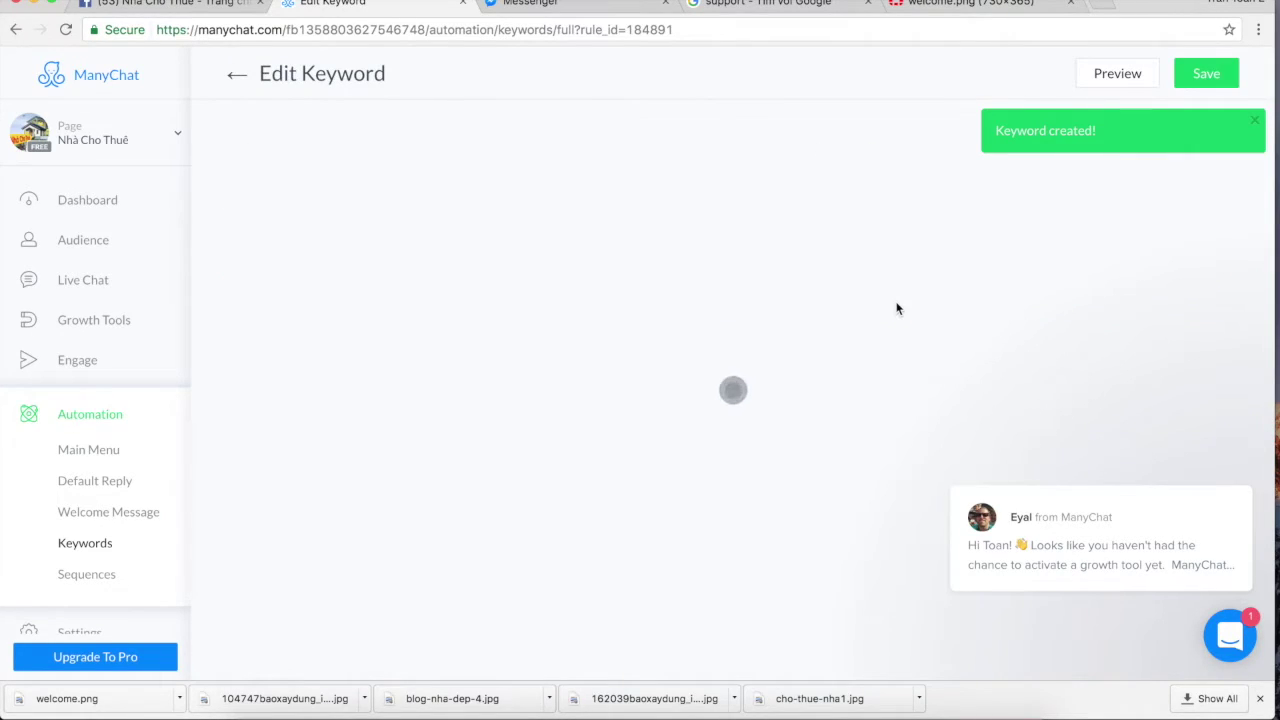
{"action": "left_click", "coordinate": [476, 247]}
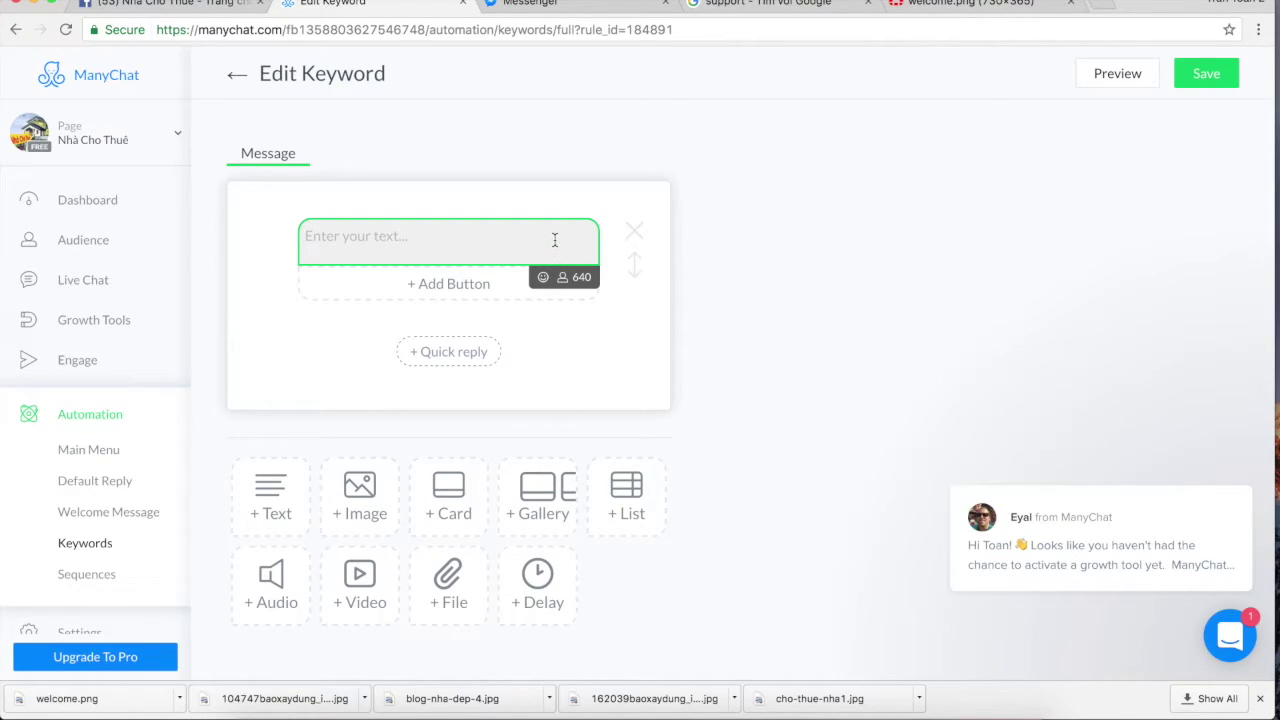
{"action": "type", "text": "Vâng"}
{"action": "key", "text": "BackSpace"}
{"action": "key", "text": "BackSpace"}
{"action": "key", "text": "BackSpace"}
{"action": "key", "text": "BackSpace"}
{"action": "type", "text": "Chào"}
{"action": "left_click", "coordinate": [565, 281]}
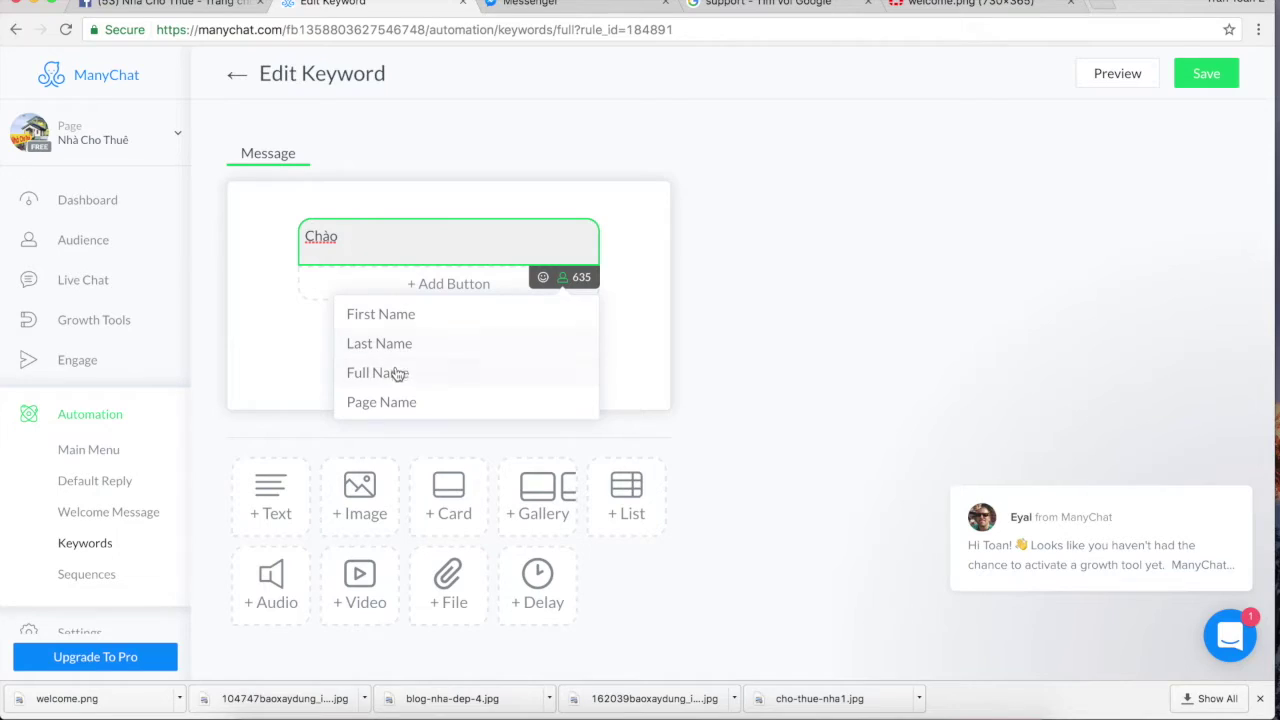
{"action": "left_click", "coordinate": [398, 373]}
{"action": "left_click", "coordinate": [463, 237]}
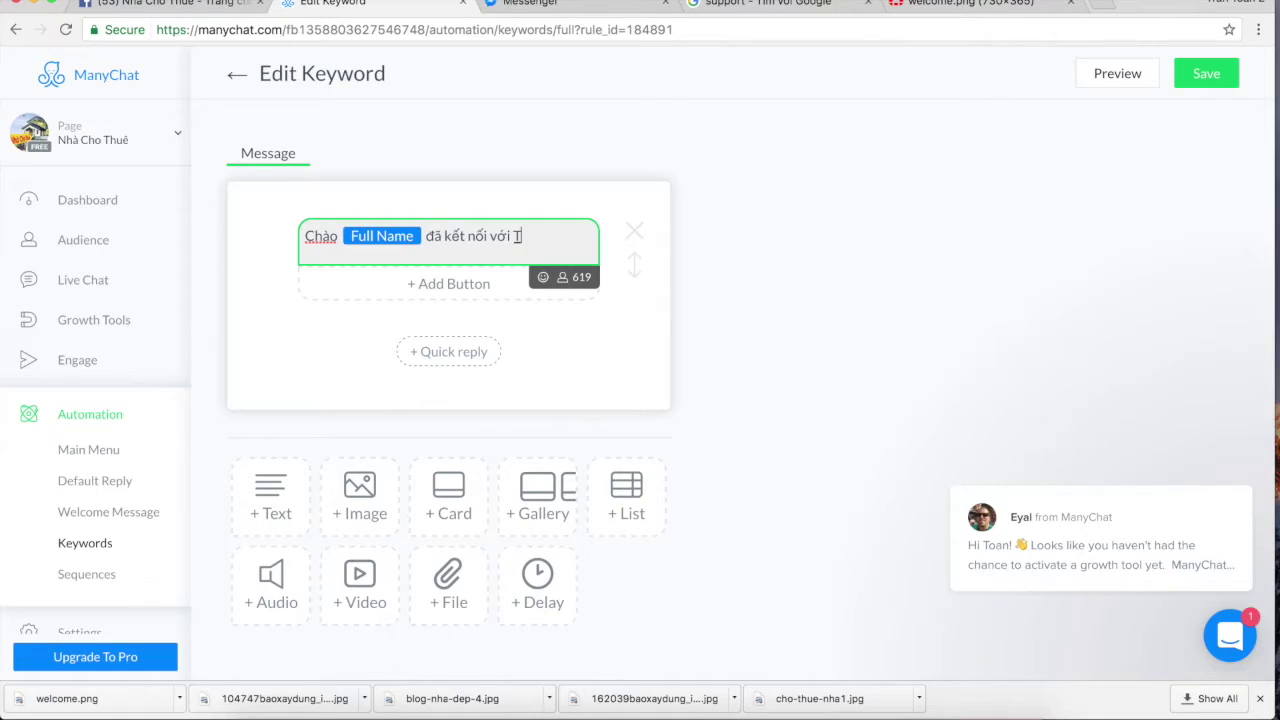
Add a second line to the reply asking "bạn có câu hỏi nào dành cho", the sender's first name and "ko ?".
{"action": "key", "text": "Return"}
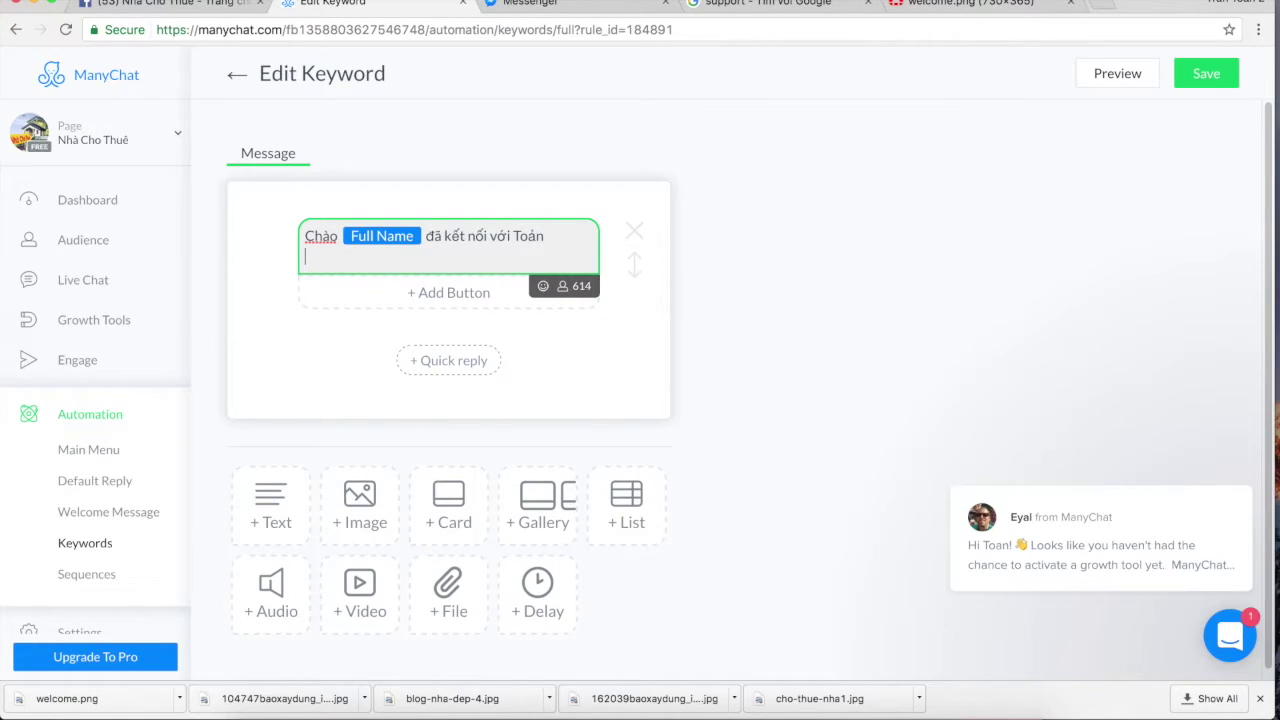
{"action": "type", "text": "banj hay đã"}
{"action": "key", "text": "BackSpace"}
{"action": "key", "text": "BackSpace"}
{"action": "key", "text": "BackSpace"}
{"action": "type", "text": "j ho"}
{"action": "type", "text": " nào dành"}
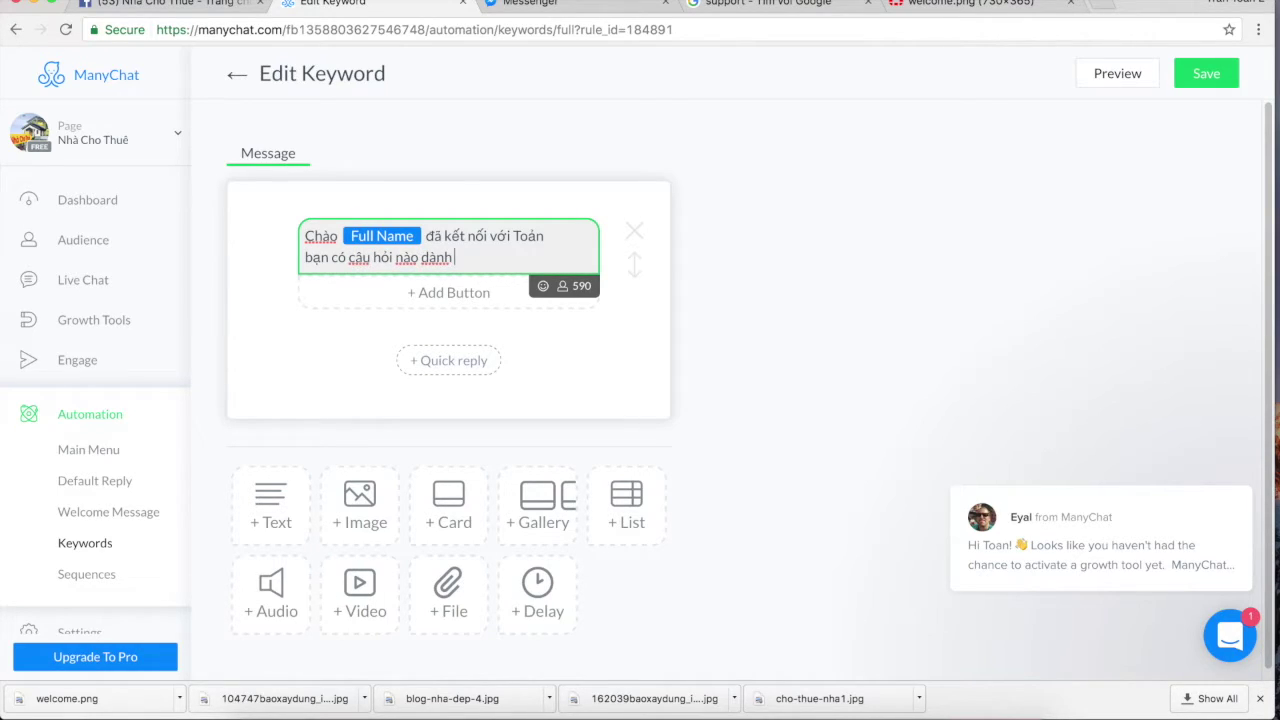
{"action": "type", "text": " cho Toán ko ?"}
{"action": "left_click", "coordinate": [763, 277]}
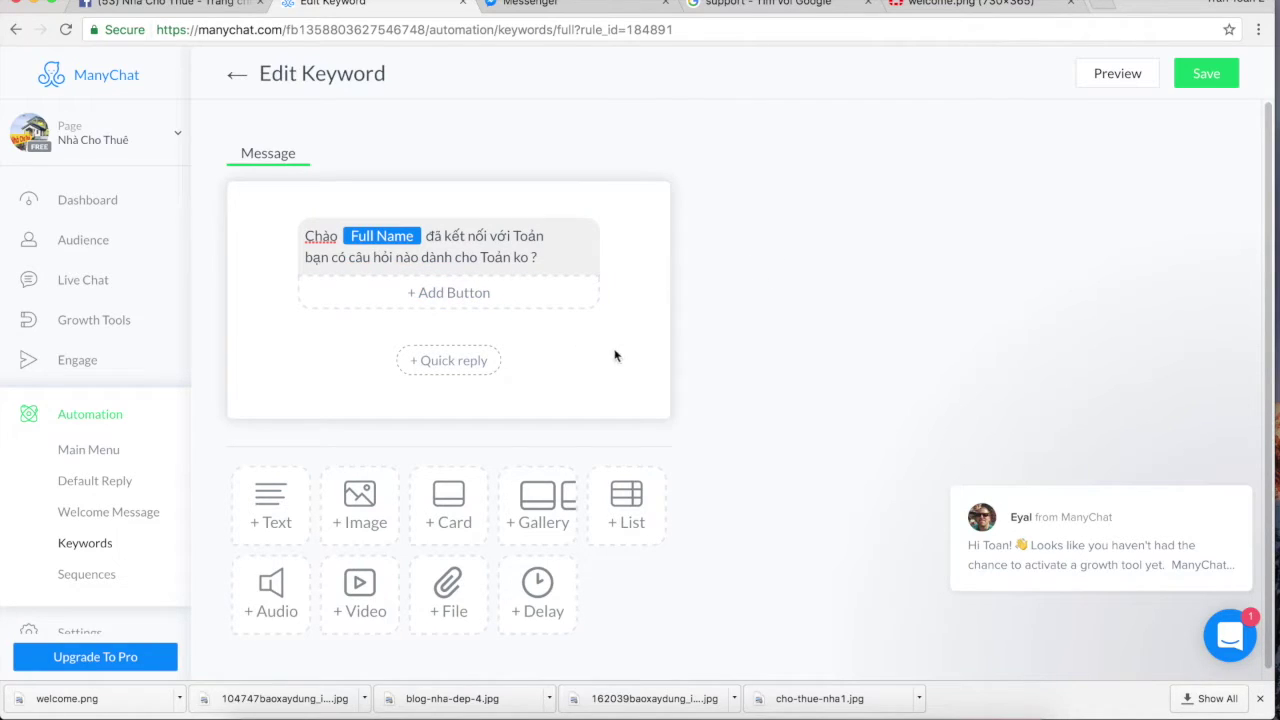
Save the greeting keyword reply and return to the Nhà Cho Thuê dashboard.
{"action": "left_click", "coordinate": [1218, 76]}
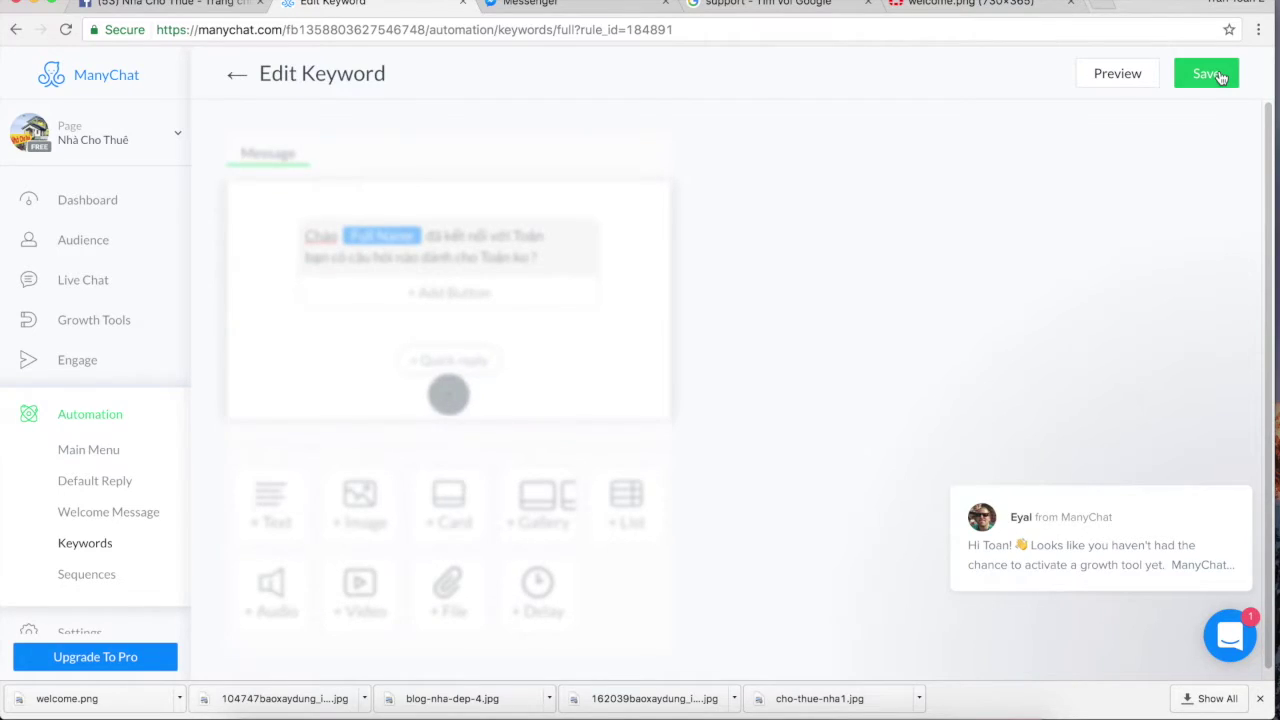
{"action": "left_click", "coordinate": [236, 75]}
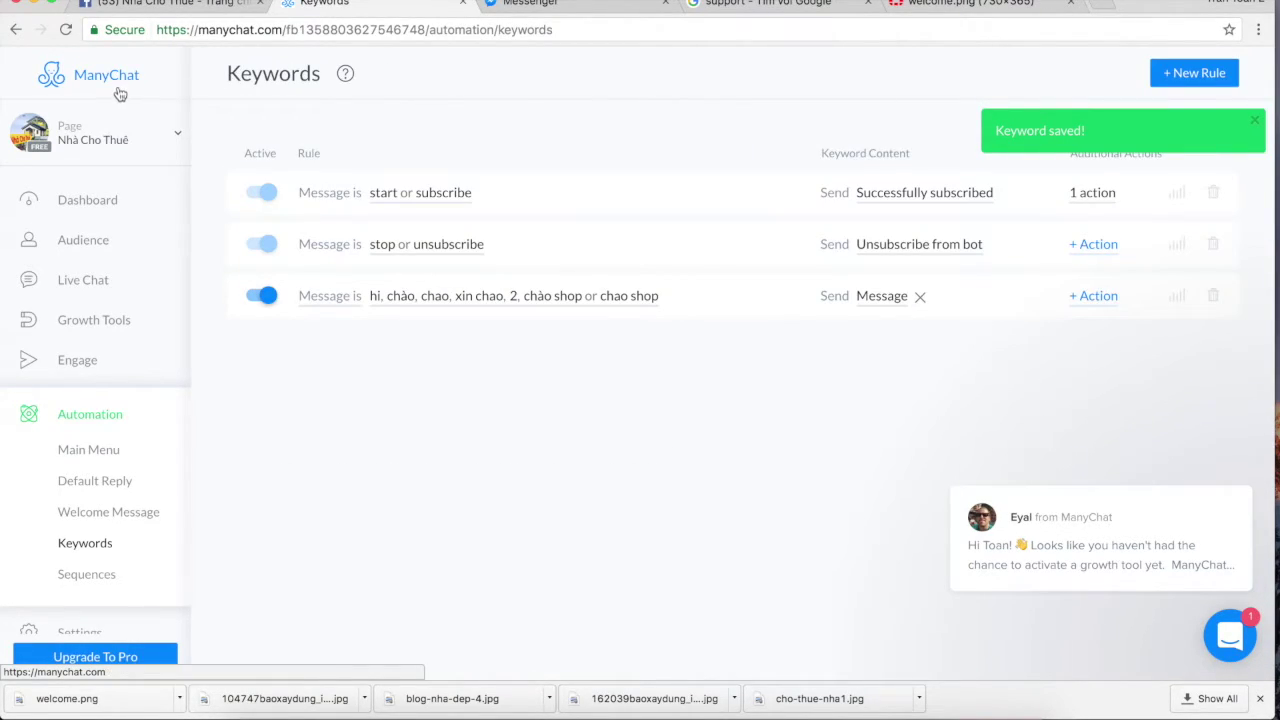
{"action": "left_click", "coordinate": [104, 143]}
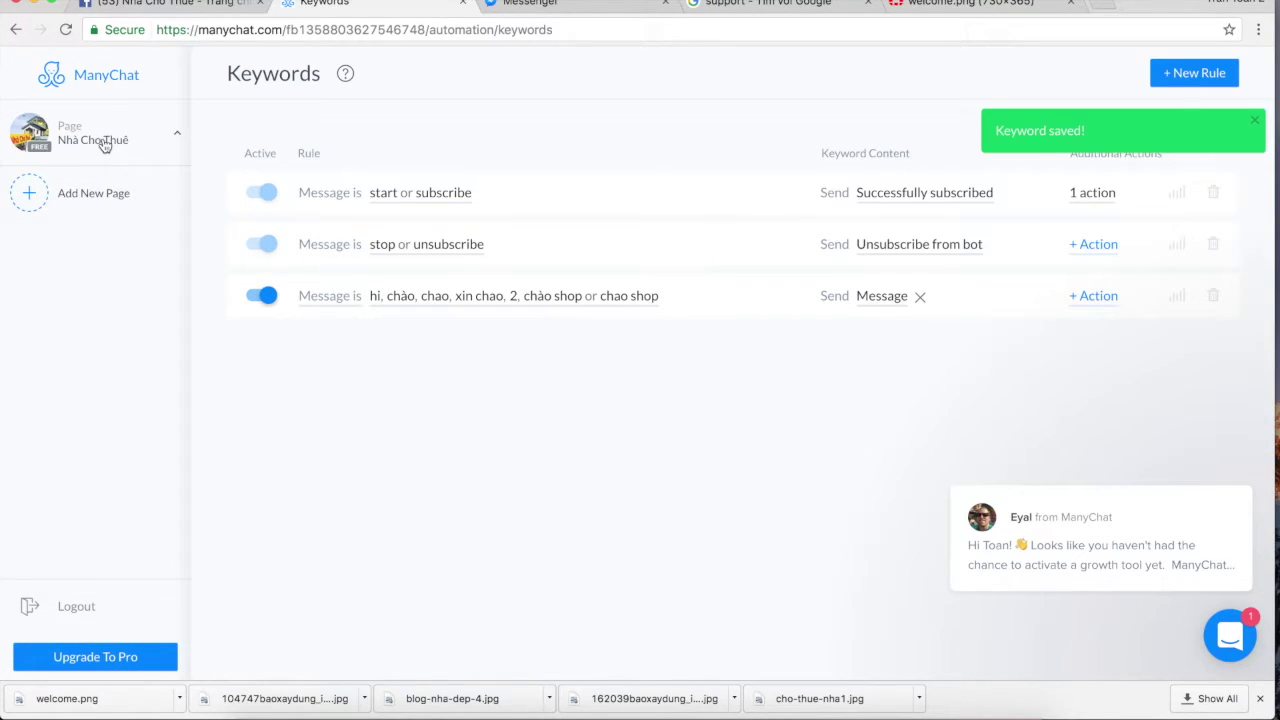
{"action": "left_click", "coordinate": [104, 143]}
{"action": "left_click", "coordinate": [127, 87]}
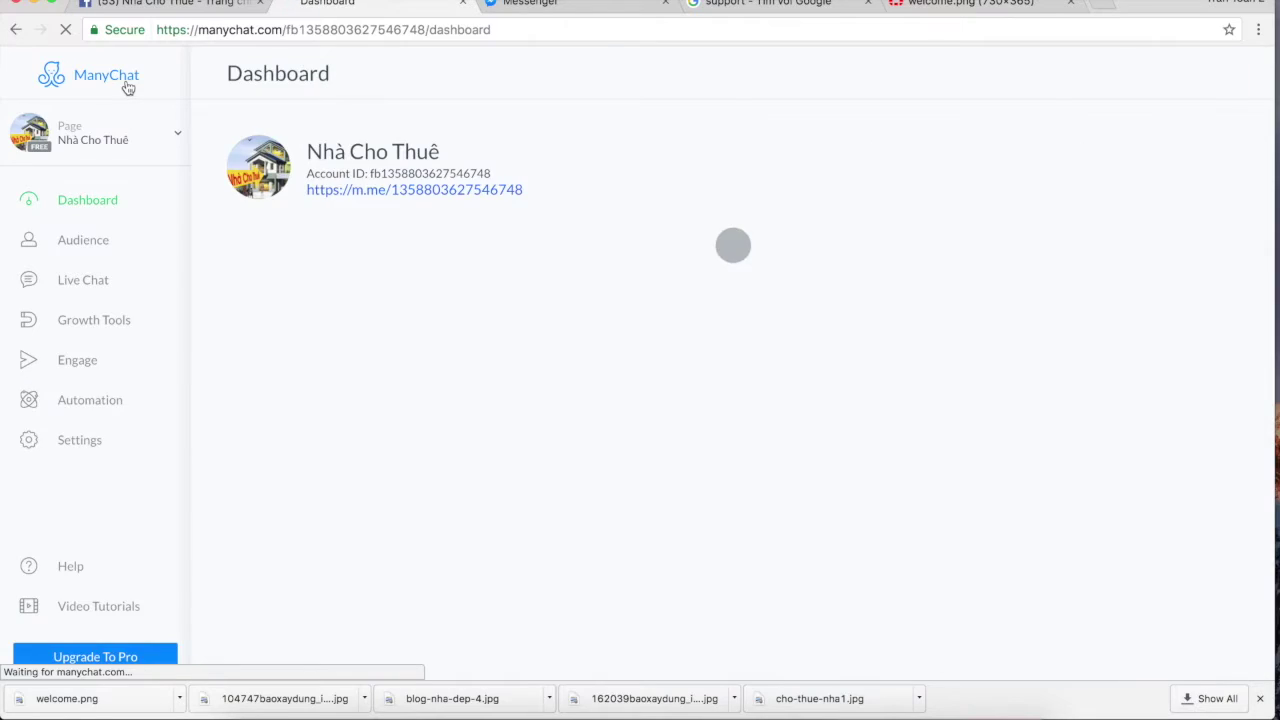
Open the page's Messenger chat link from the dashboard and delete the existing conversation with Nhà Cho Thuê.
{"action": "left_click", "coordinate": [445, 197]}
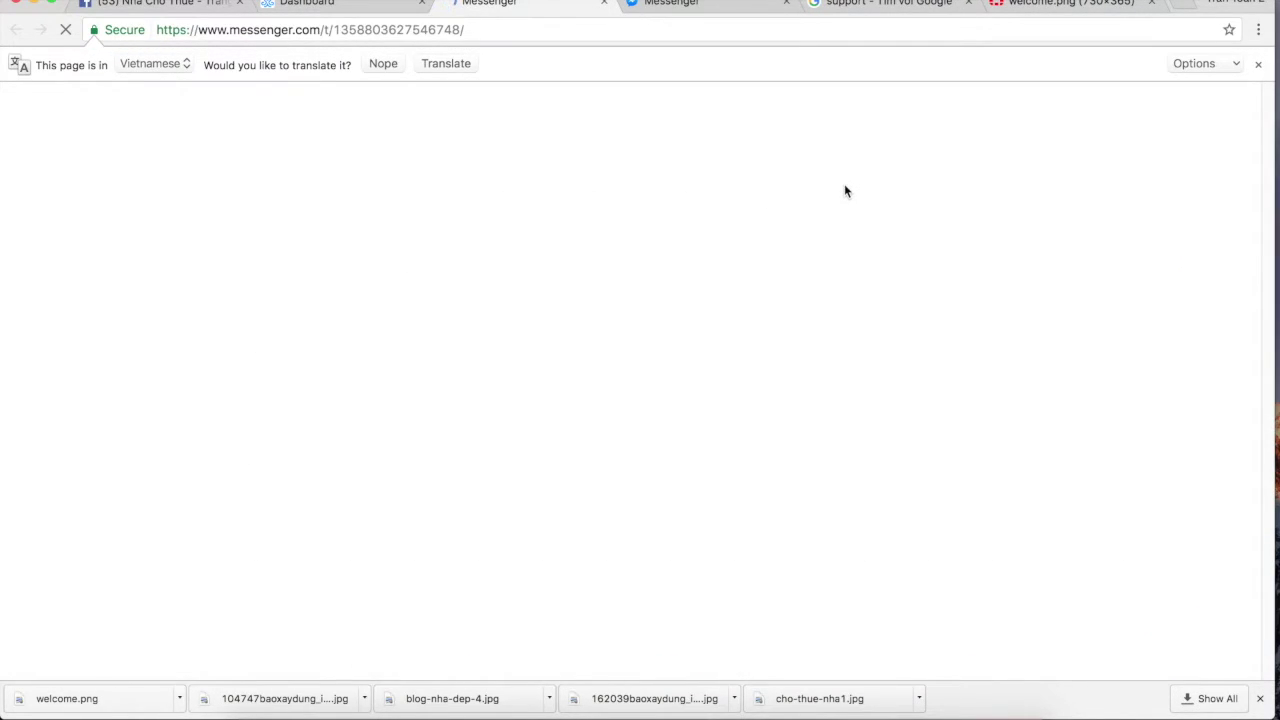
{"action": "left_click", "coordinate": [1258, 64]}
{"action": "left_click", "coordinate": [1254, 130]}
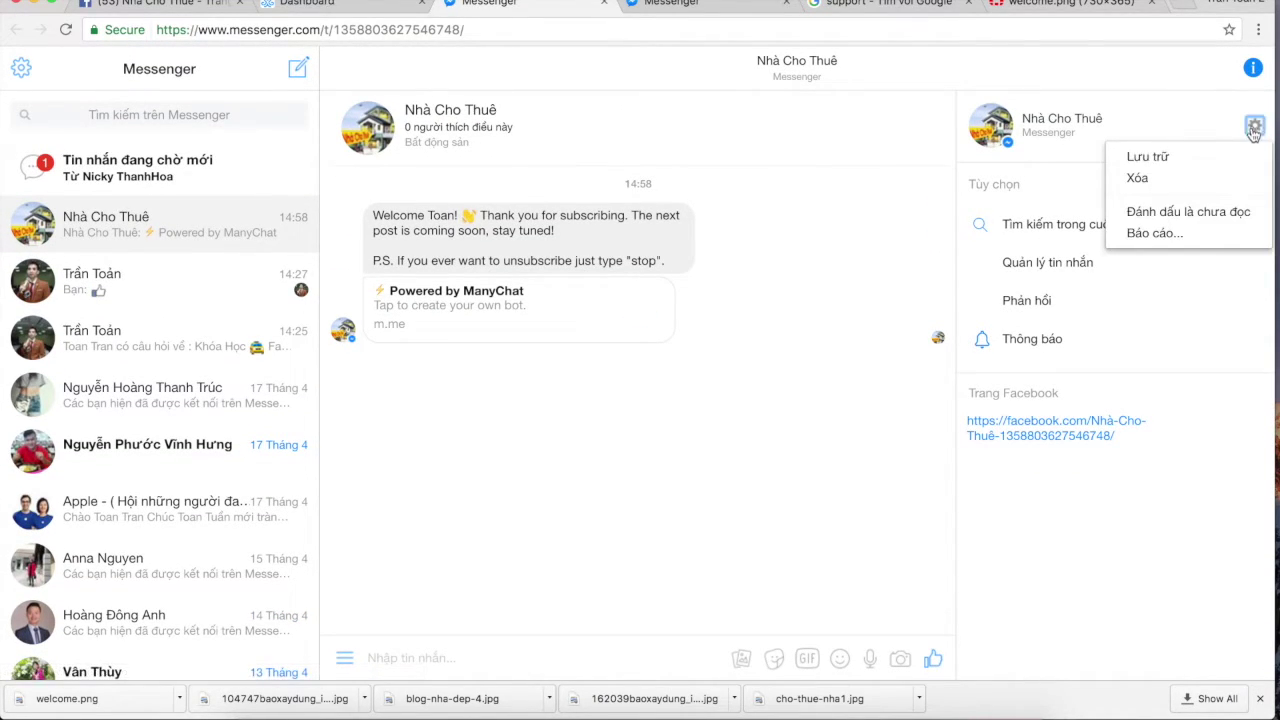
{"action": "left_click", "coordinate": [1206, 178]}
{"action": "left_click", "coordinate": [781, 318]}
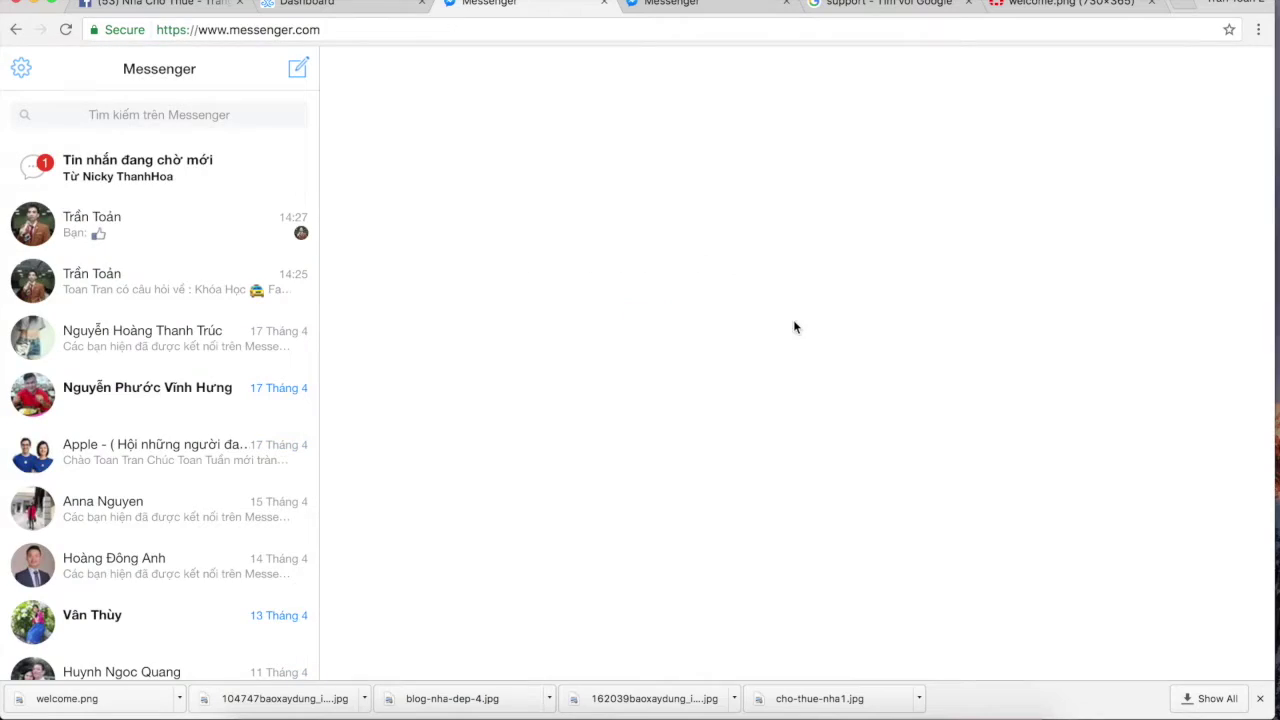
Reopen the page's Messenger chat from the ManyChat dashboard, start the bot and test the welcome message's Download Ngay link.
{"action": "left_click", "coordinate": [320, 4]}
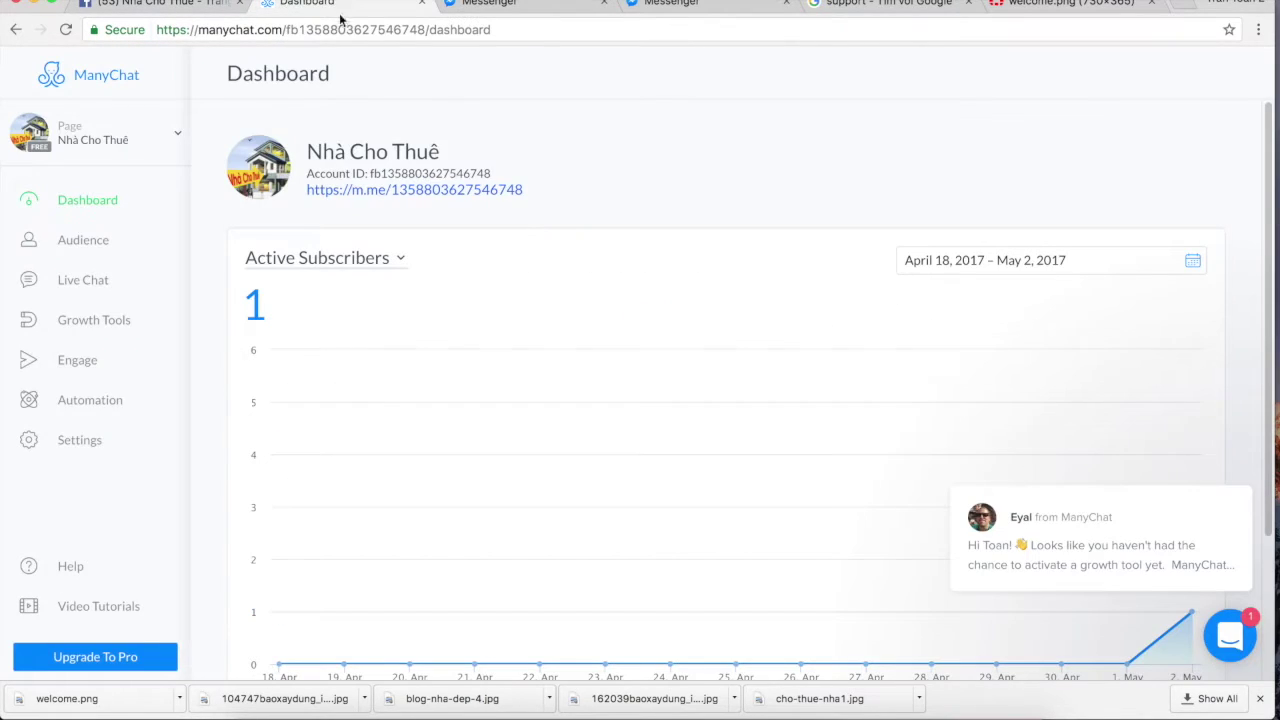
{"action": "left_click", "coordinate": [446, 194]}
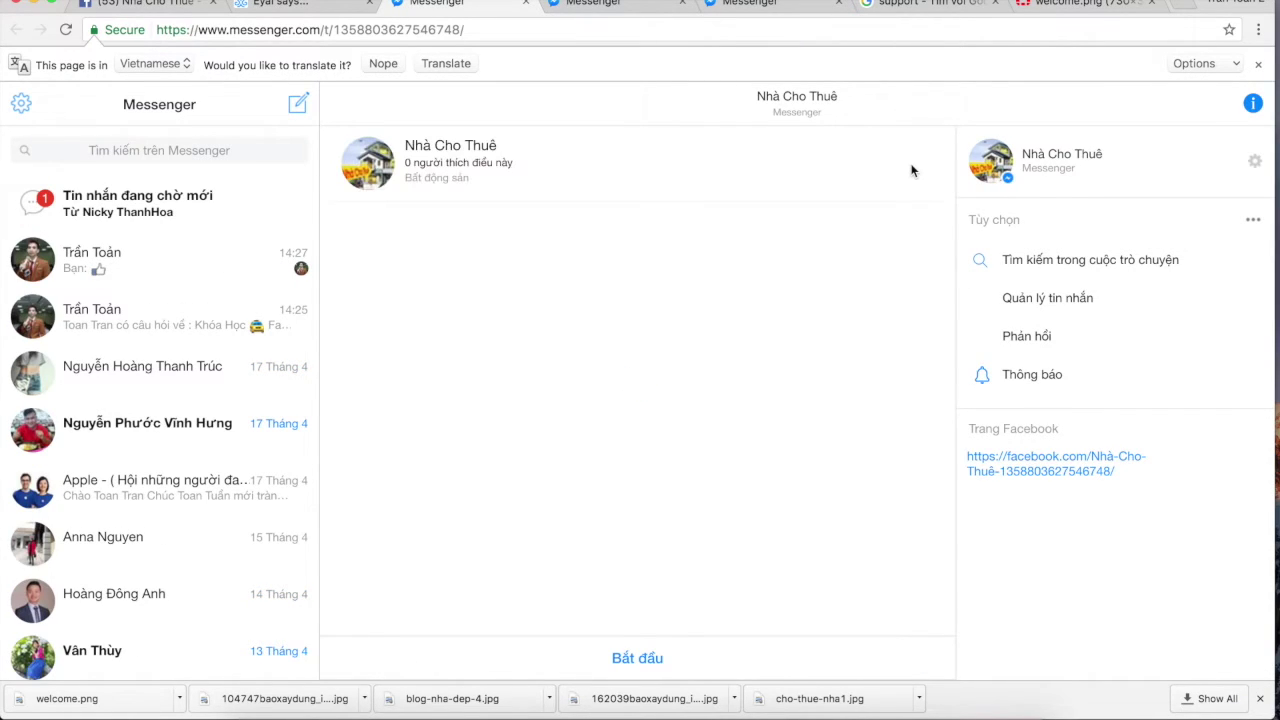
{"action": "left_click", "coordinate": [617, 660]}
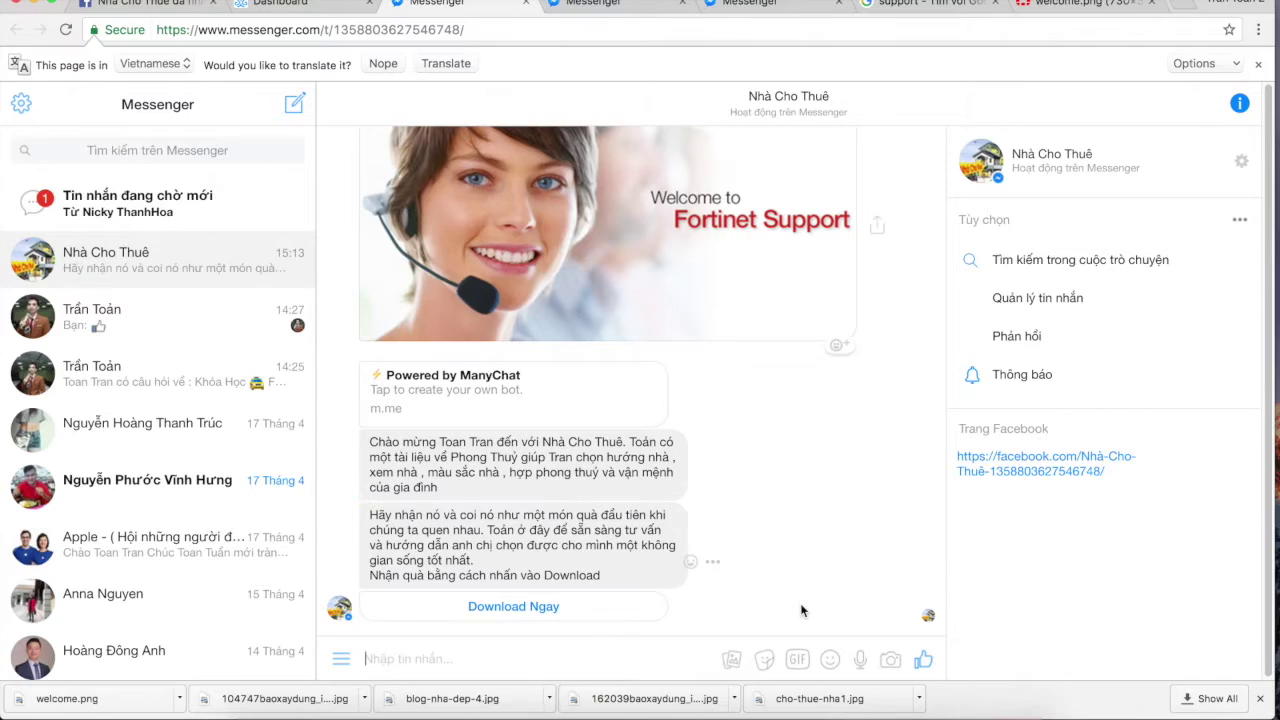
{"action": "left_click", "coordinate": [506, 614]}
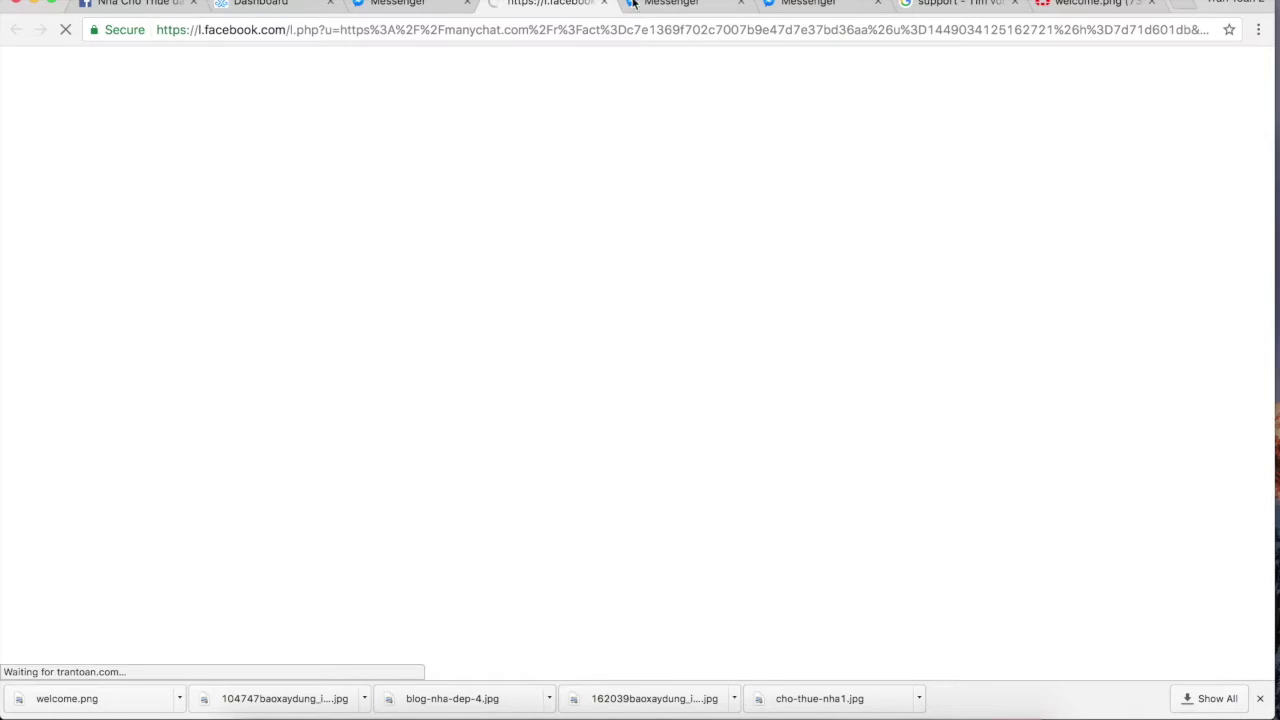
{"action": "left_click", "coordinate": [603, 4]}
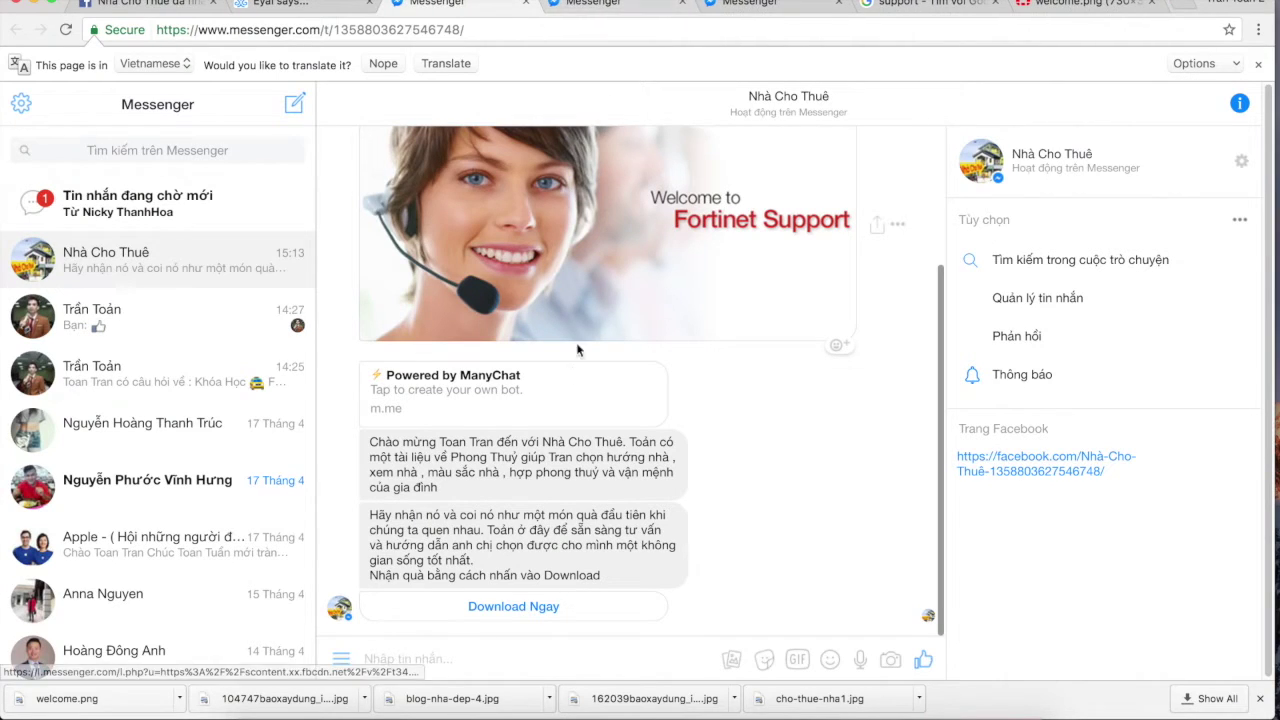
Test the greeting keyword rule by sending "hi", "2" and "chào" to the Nhà Cho Thuê page.
{"action": "left_click", "coordinate": [438, 657]}
{"action": "type", "text": "hi"}
{"action": "key", "text": "Return"}
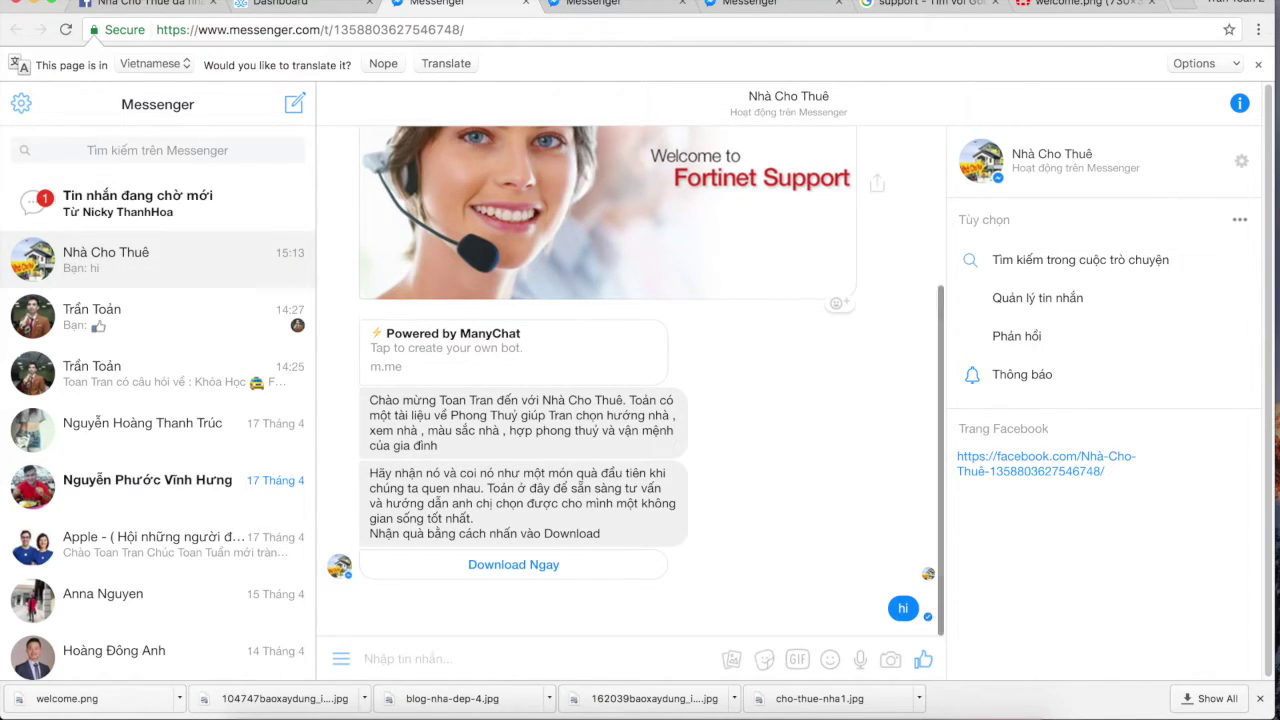
{"action": "type", "text": "2"}
{"action": "key", "text": "Return"}
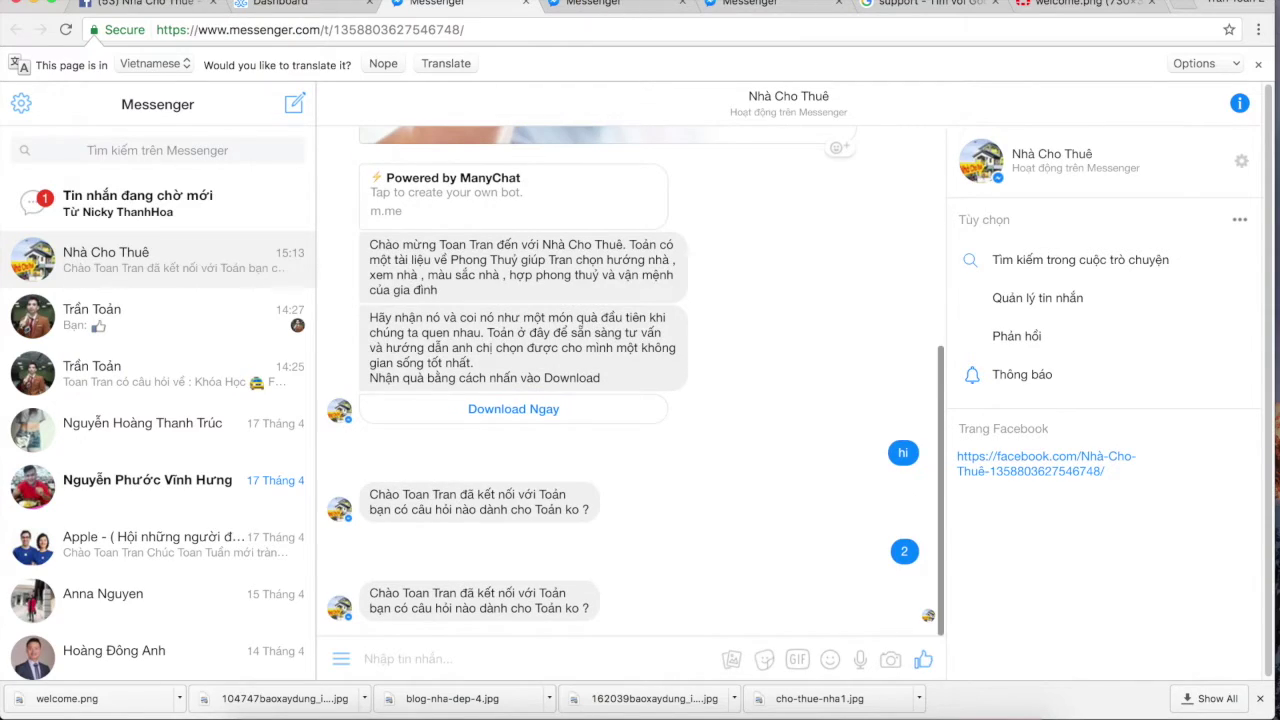
{"action": "type", "text": "cha"}
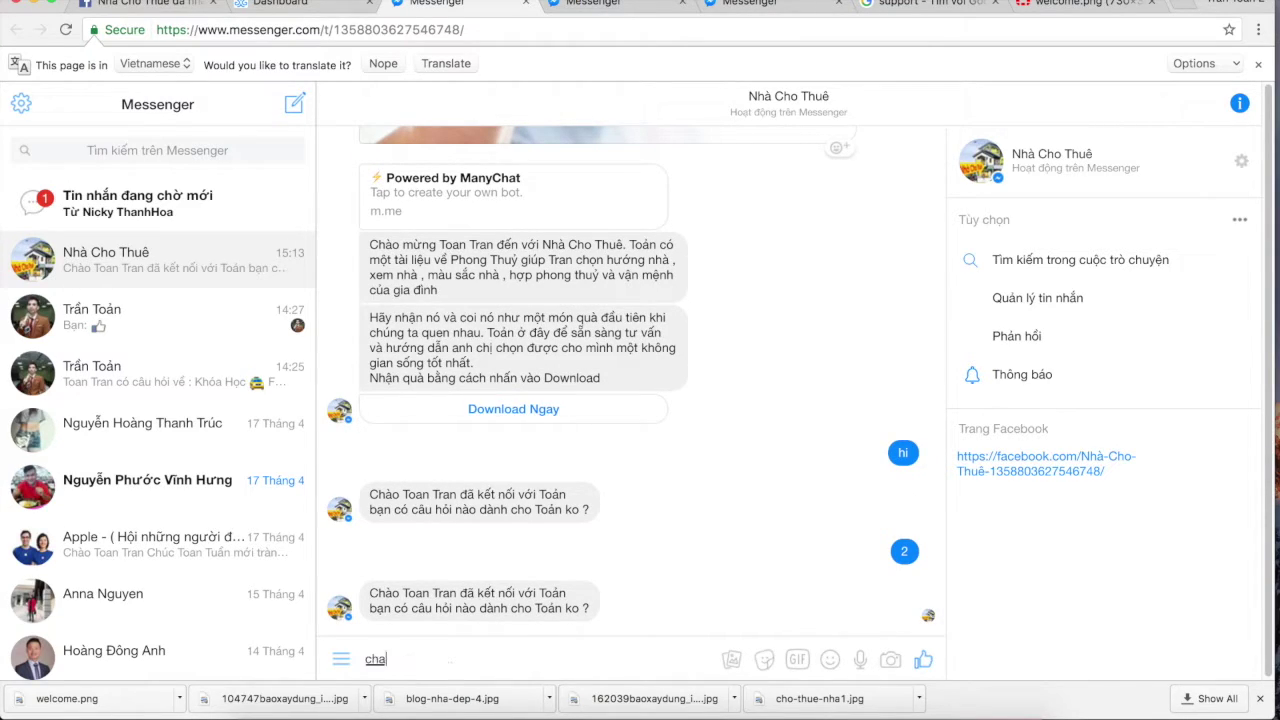
{"action": "type", "text": "o"}
{"action": "key", "text": "Return"}
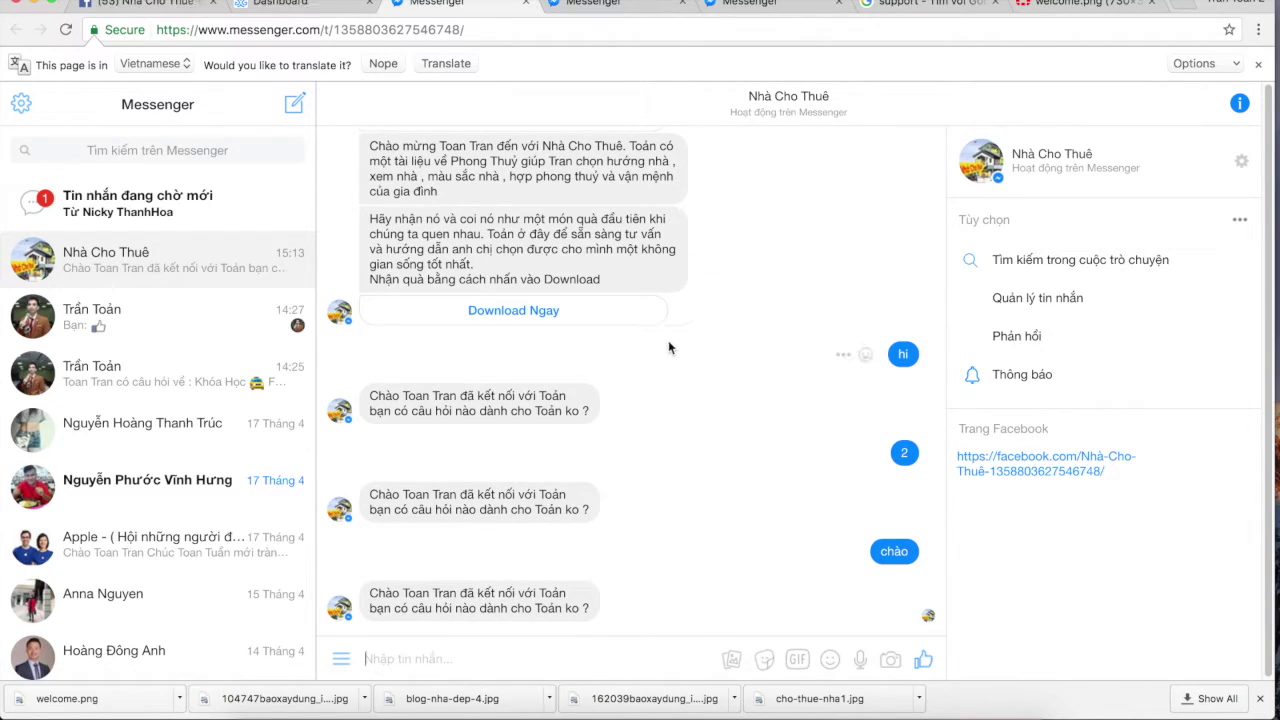
Return to ManyChat and delete the Example Sequence from the bot's automation sequences.
{"action": "left_click", "coordinate": [283, 15]}
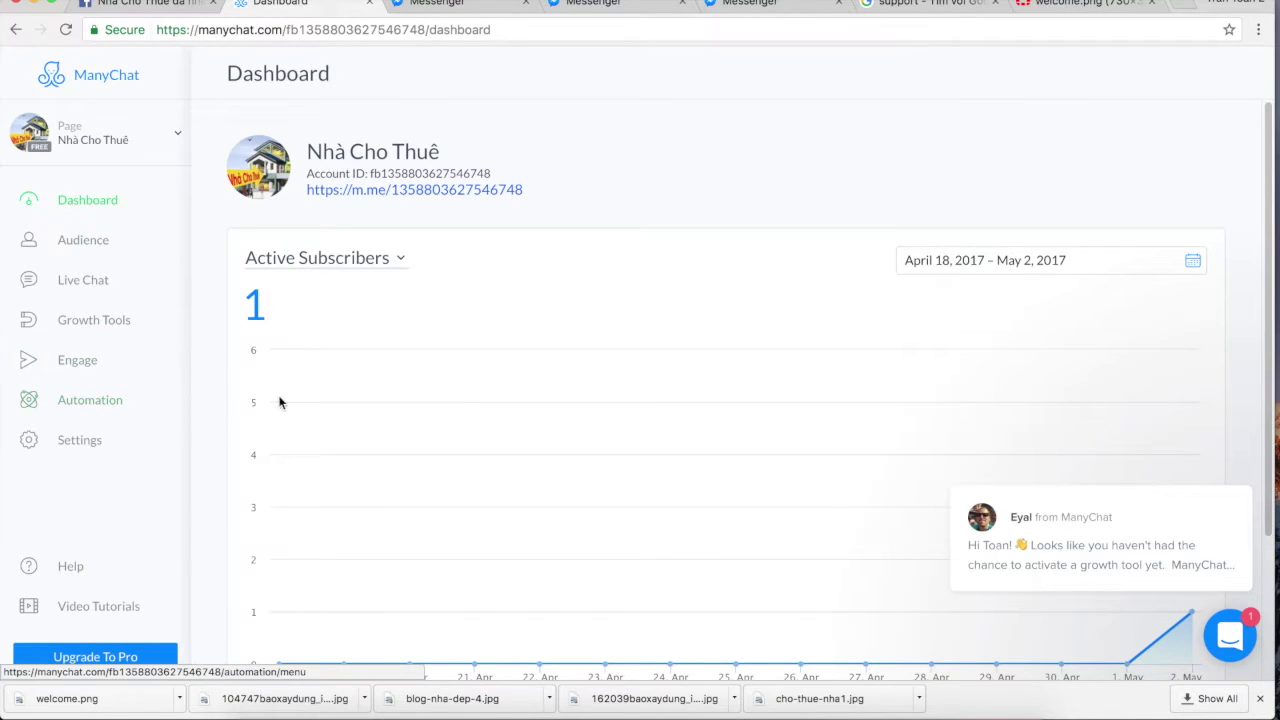
{"action": "left_click_drag", "start_coordinate": [1272, 150], "coordinate": [1260, 331]}
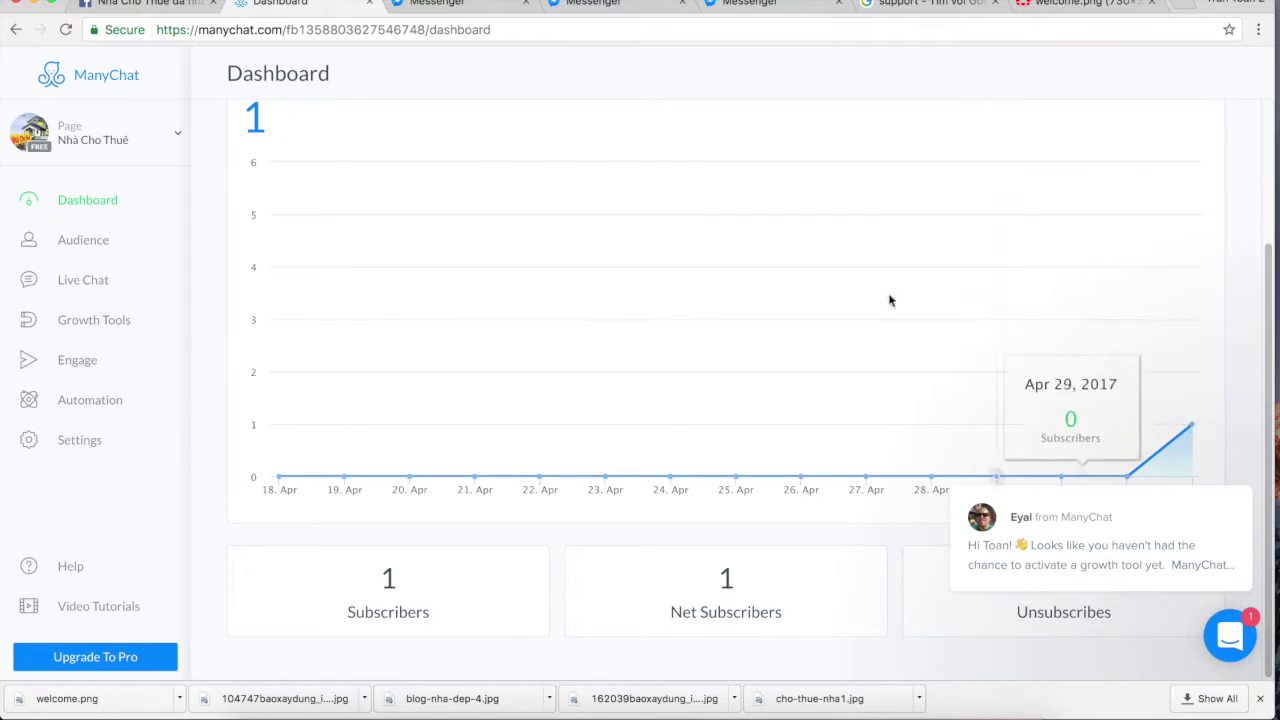
{"action": "left_click", "coordinate": [114, 399]}
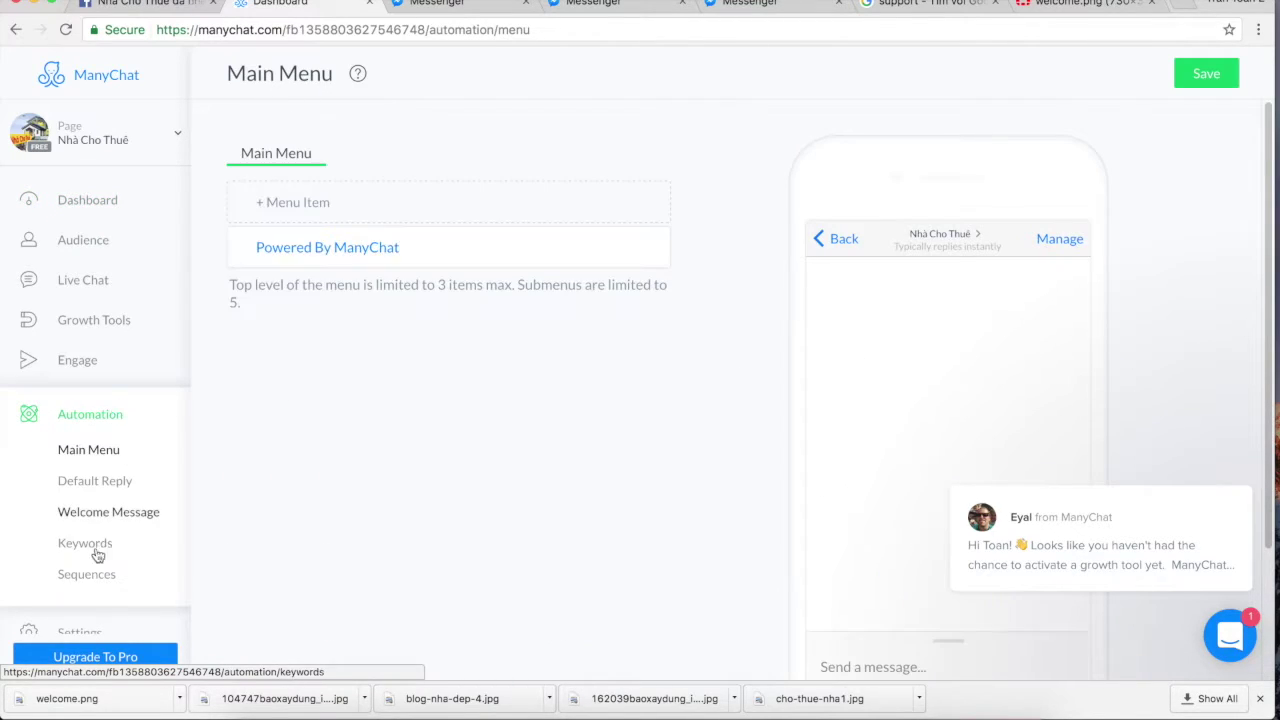
{"action": "left_click", "coordinate": [86, 576]}
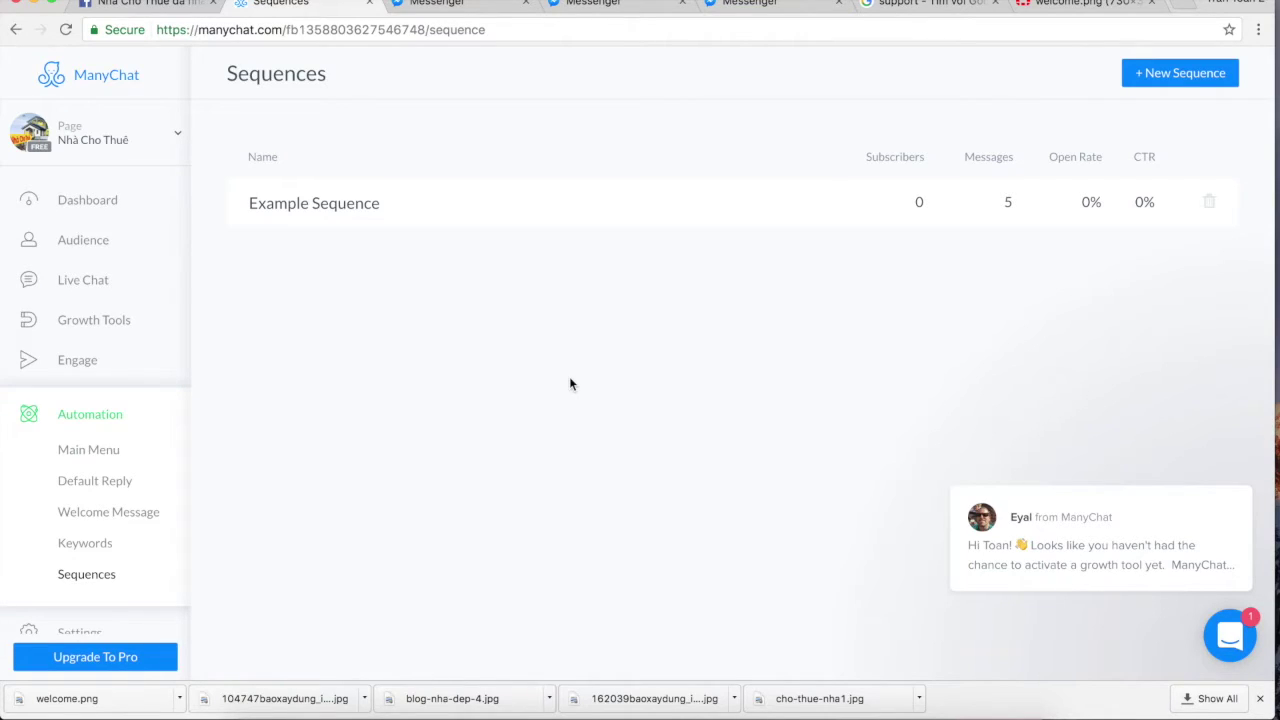
{"action": "left_click", "coordinate": [1211, 202]}
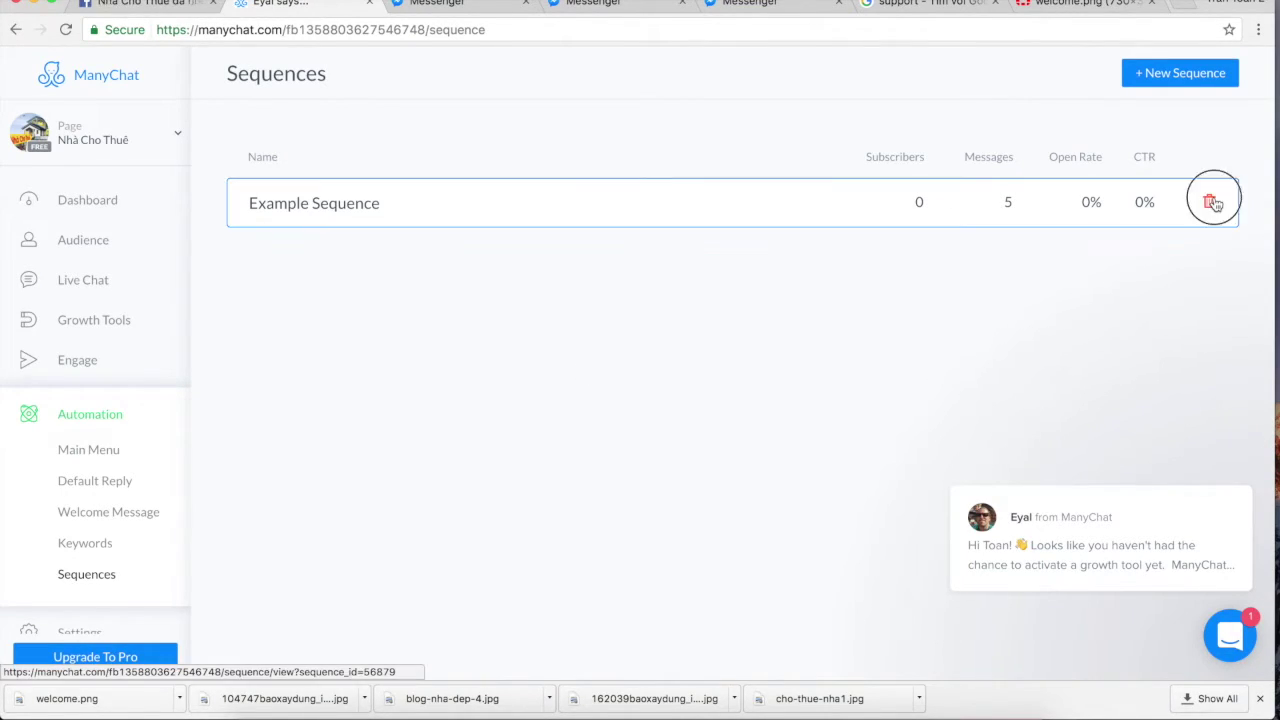
{"action": "left_click", "coordinate": [810, 136]}
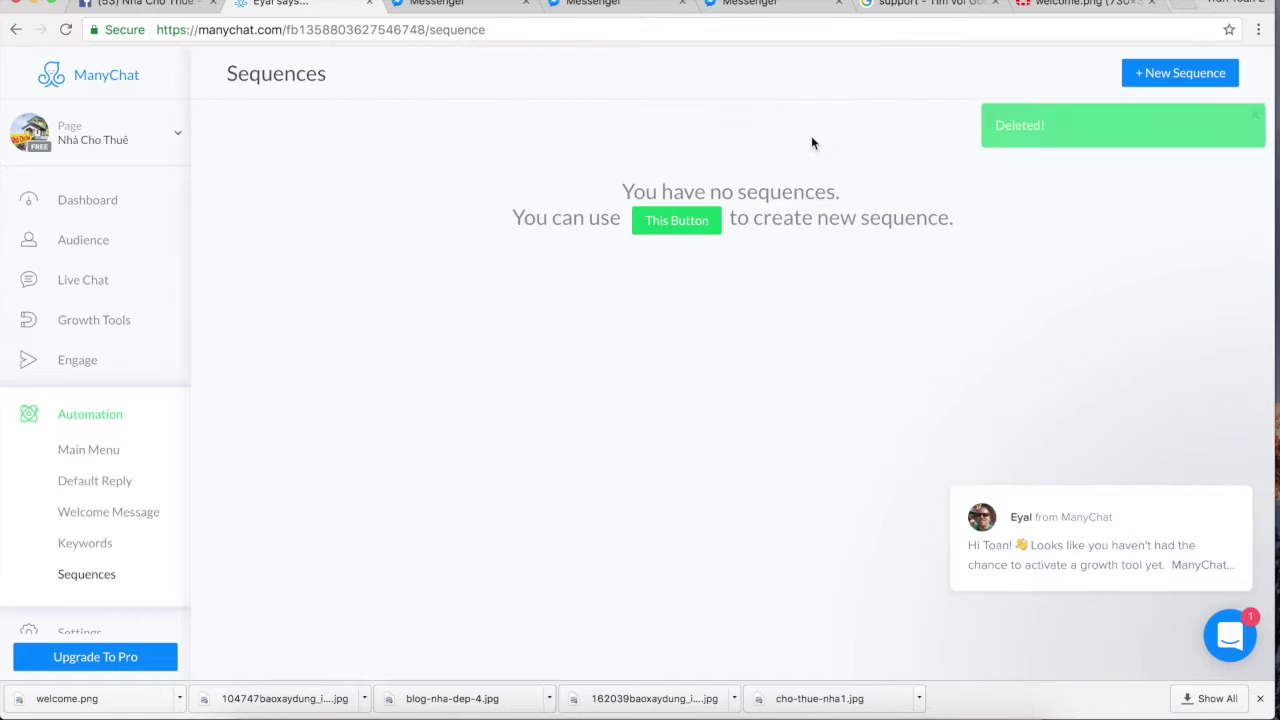
Create a new sequence named "Chăm Sóc Khách Hàng".
{"action": "left_click", "coordinate": [1203, 80]}
{"action": "left_click", "coordinate": [514, 220]}
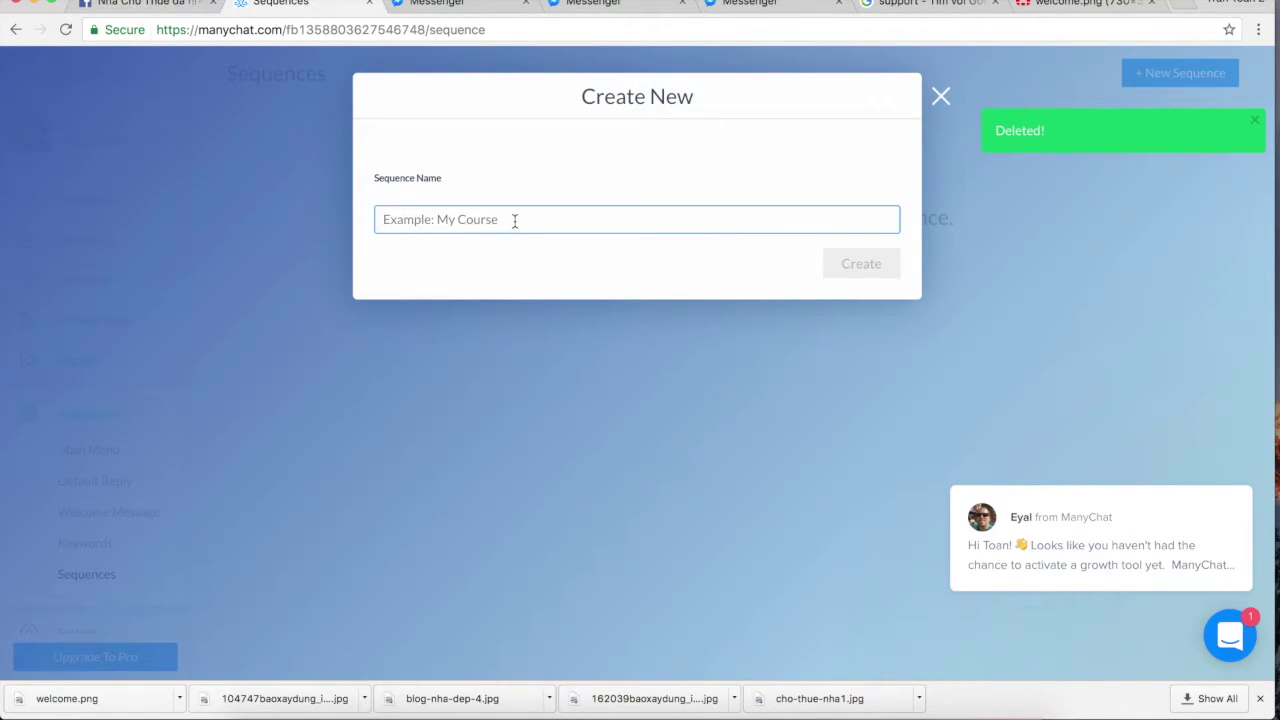
{"action": "type", "text": "Ch"}
{"action": "type", "text": "amw "}
{"action": "type", "text": "Sóc Khách Hàng"}
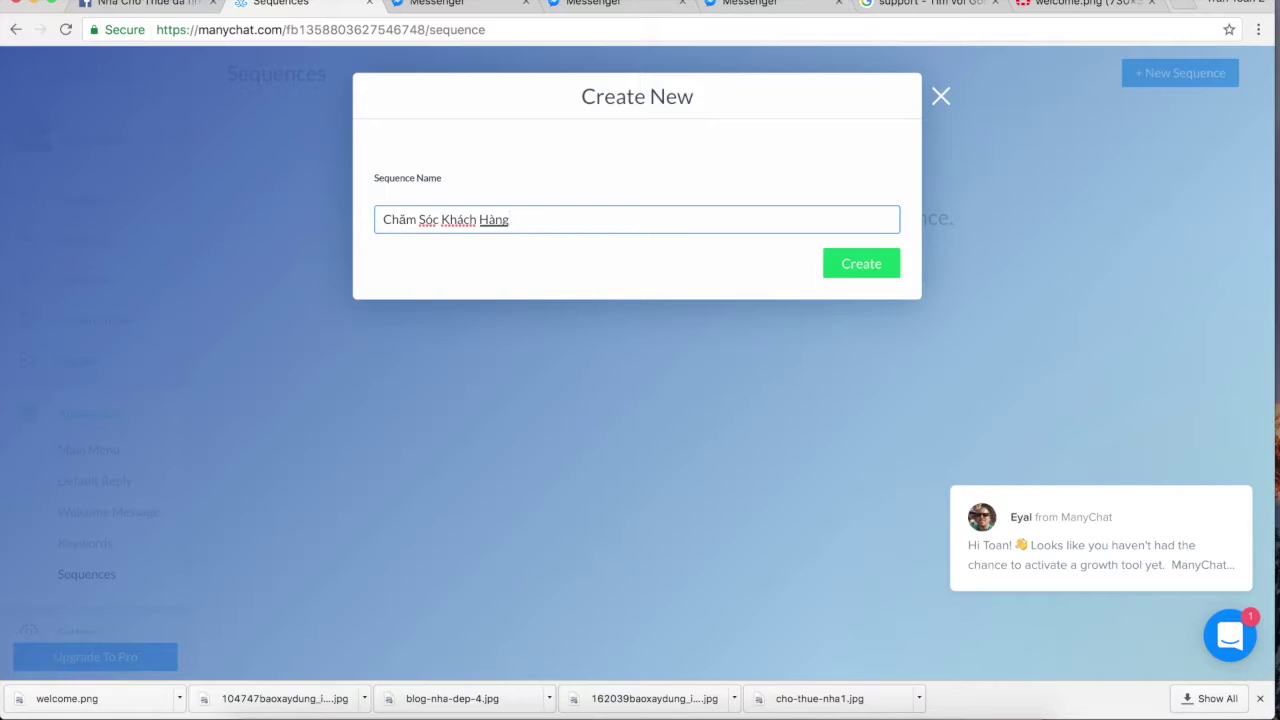
{"action": "left_click", "coordinate": [845, 264]}
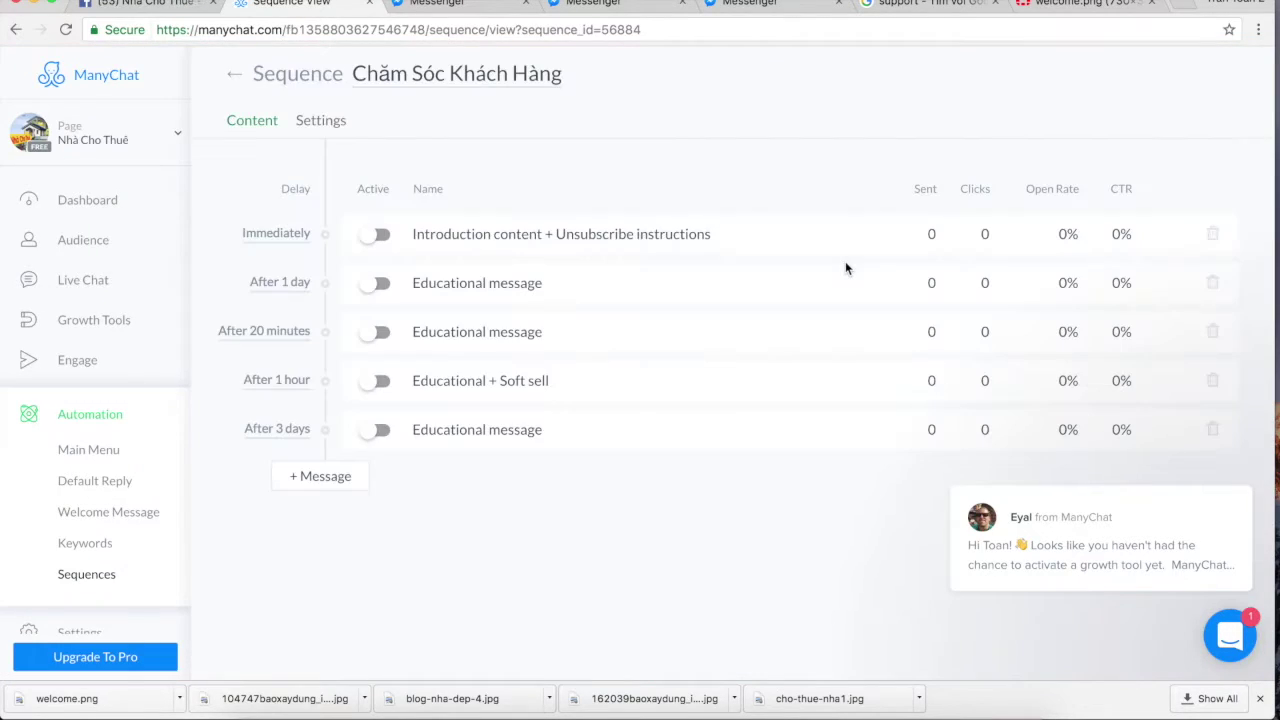
Keep the introduction message's delay at Immediately and activate that message.
{"action": "left_click", "coordinate": [283, 236]}
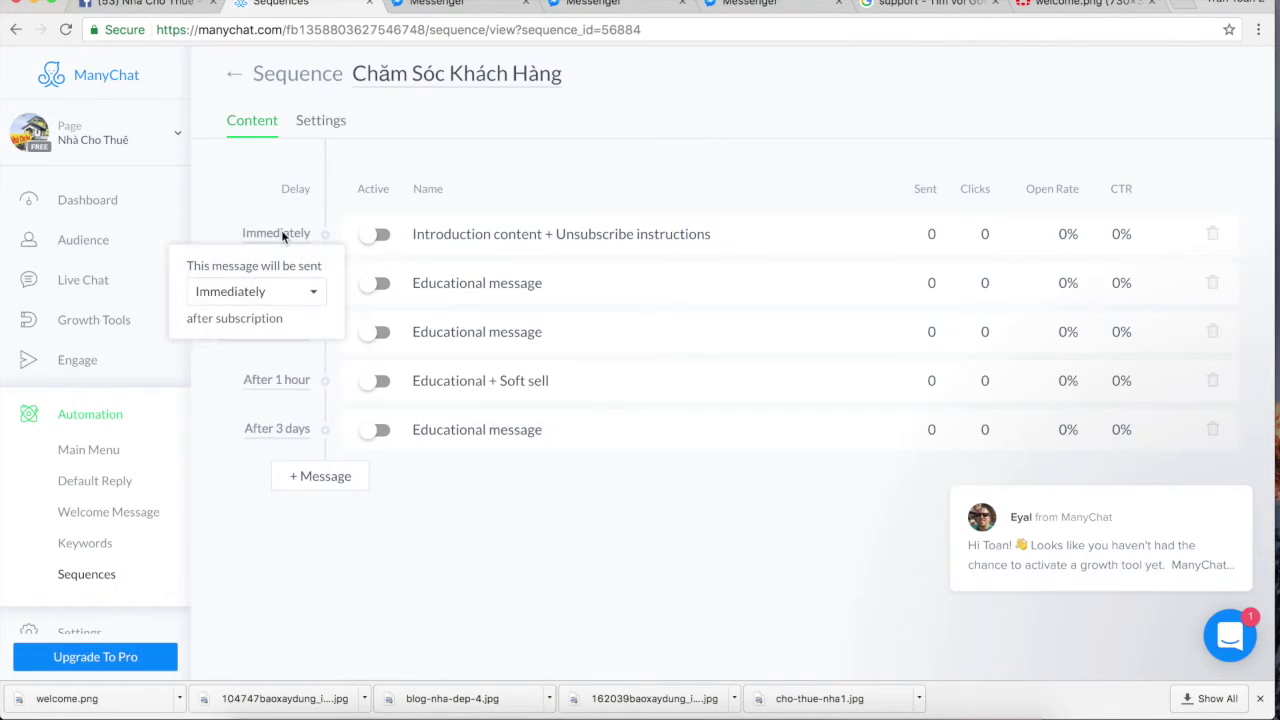
{"action": "left_click", "coordinate": [286, 291]}
{"action": "left_click", "coordinate": [286, 291]}
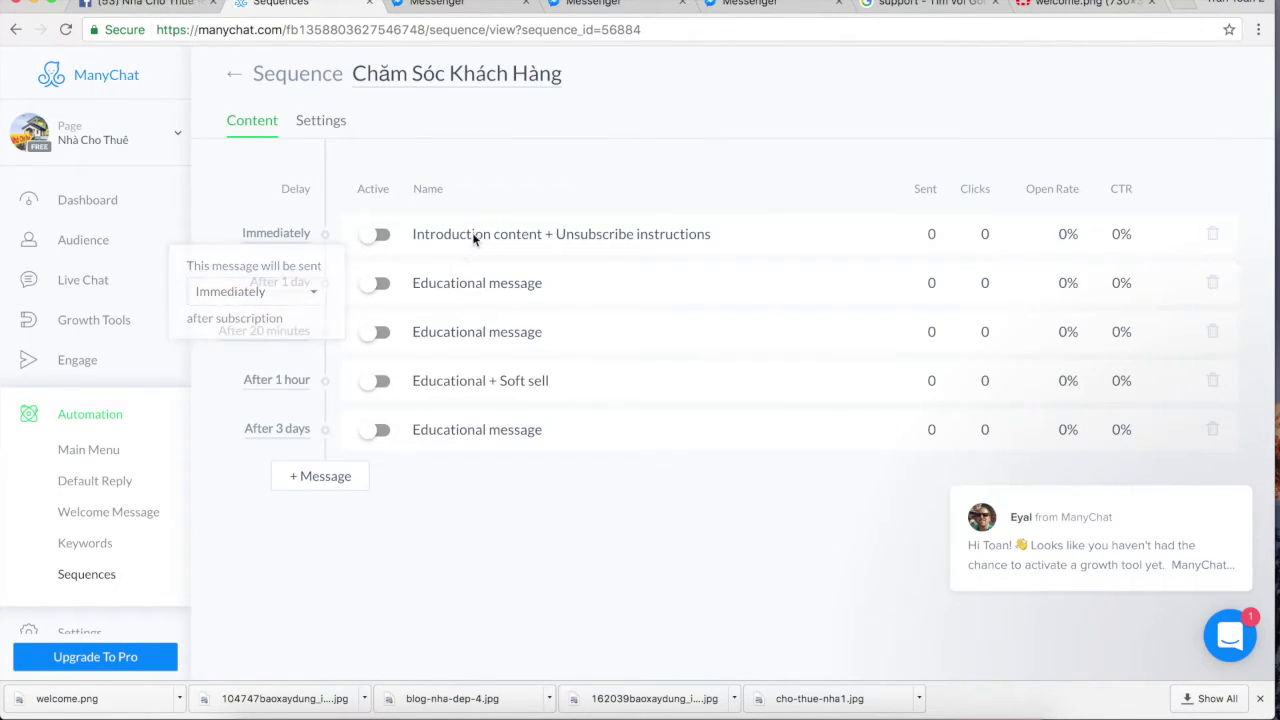
{"action": "left_click", "coordinate": [382, 234]}
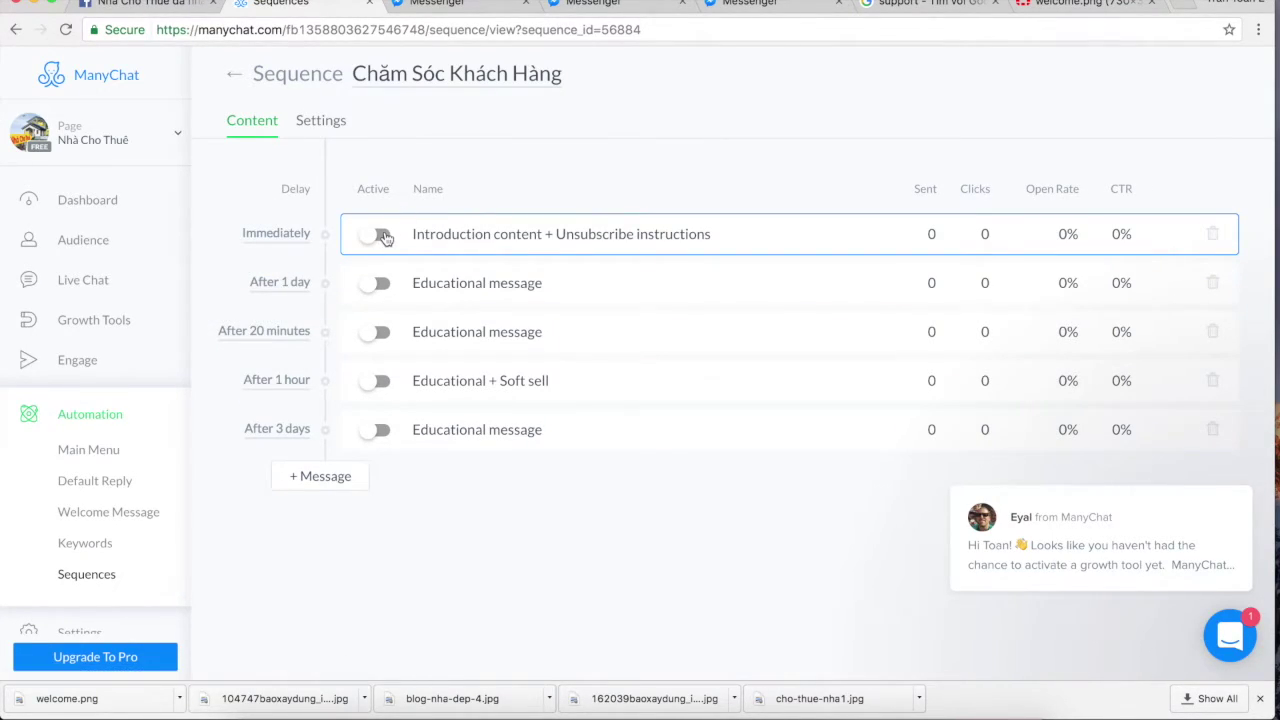
Open the introduction message for editing and delete its two placeholder text blocks.
{"action": "left_click", "coordinate": [467, 236]}
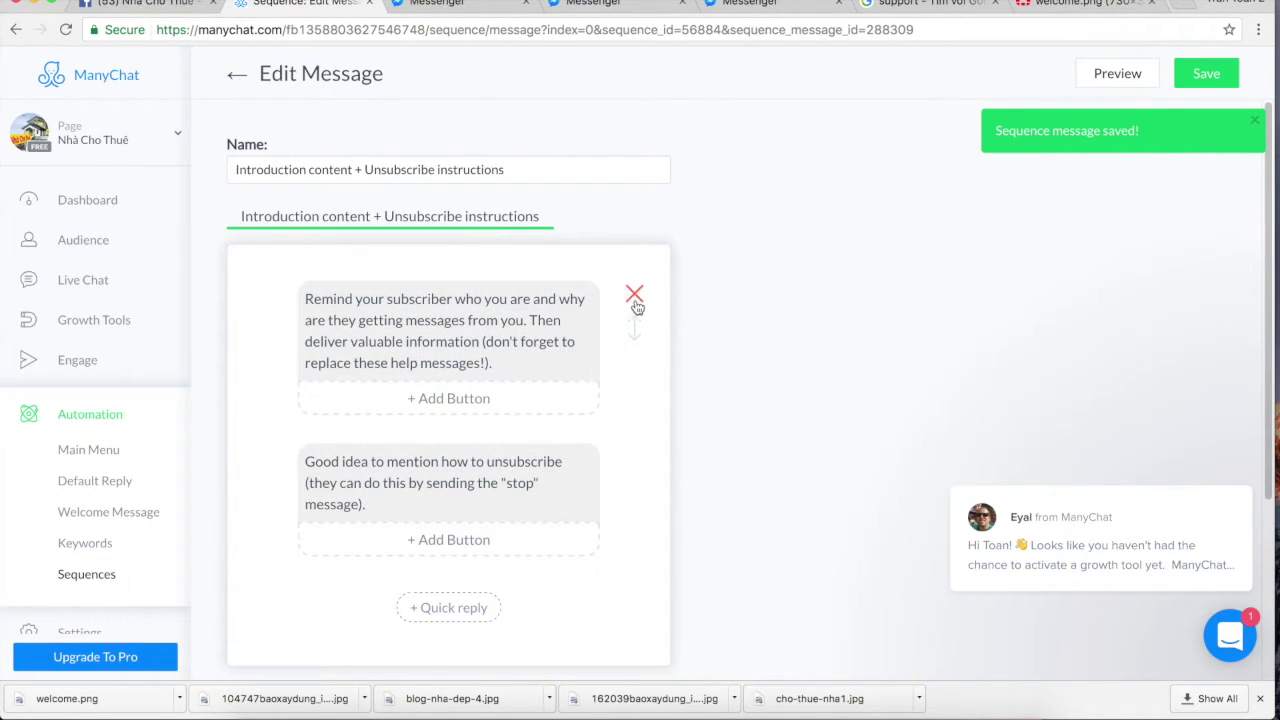
{"action": "left_click", "coordinate": [636, 300]}
{"action": "left_click", "coordinate": [637, 295]}
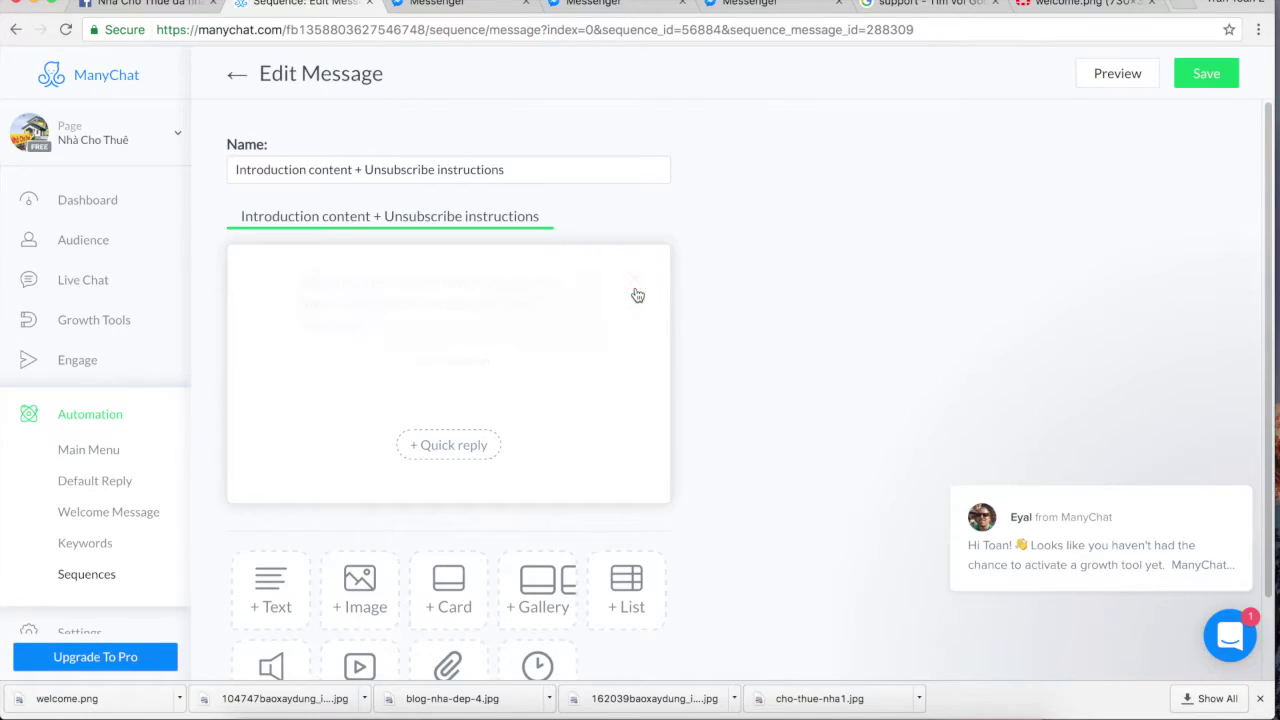
Add a text block to the introduction message reading "Tài Liệu Dành Cho Bạn Ở Đây".
{"action": "left_click", "coordinate": [286, 476]}
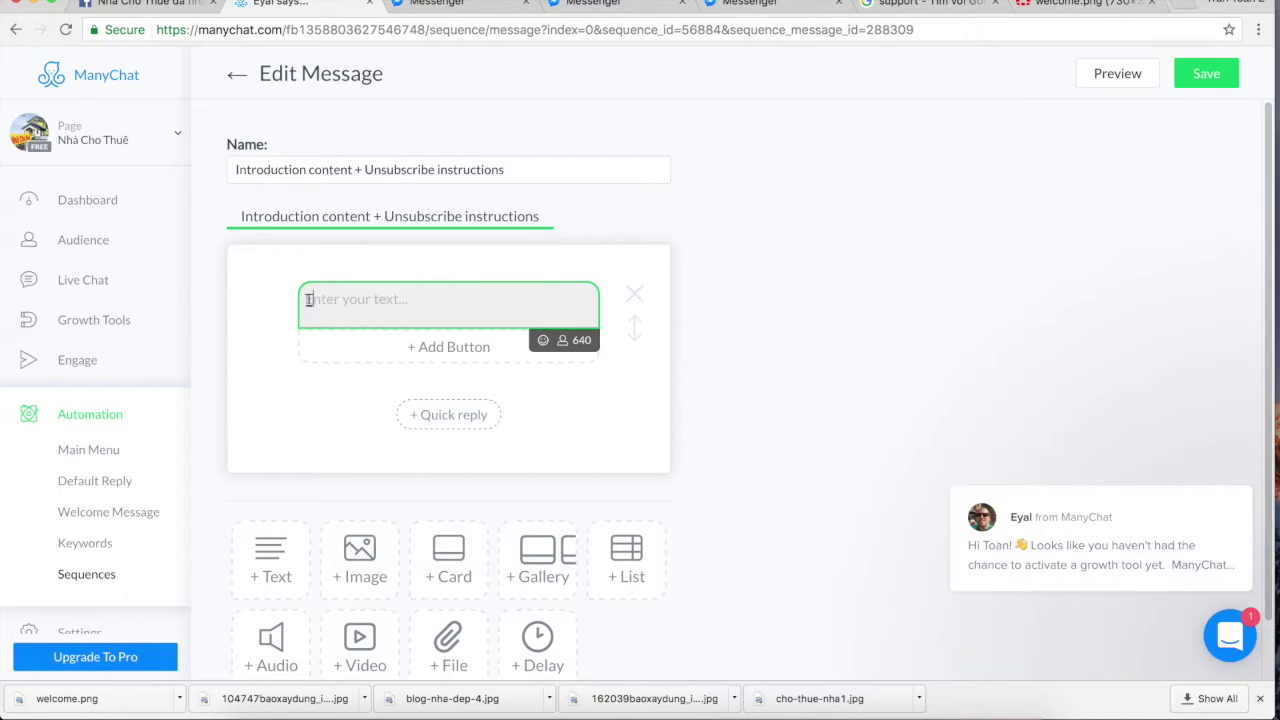
{"action": "type", "text": "Tài L"}
{"action": "type", "text": "iêuj "}
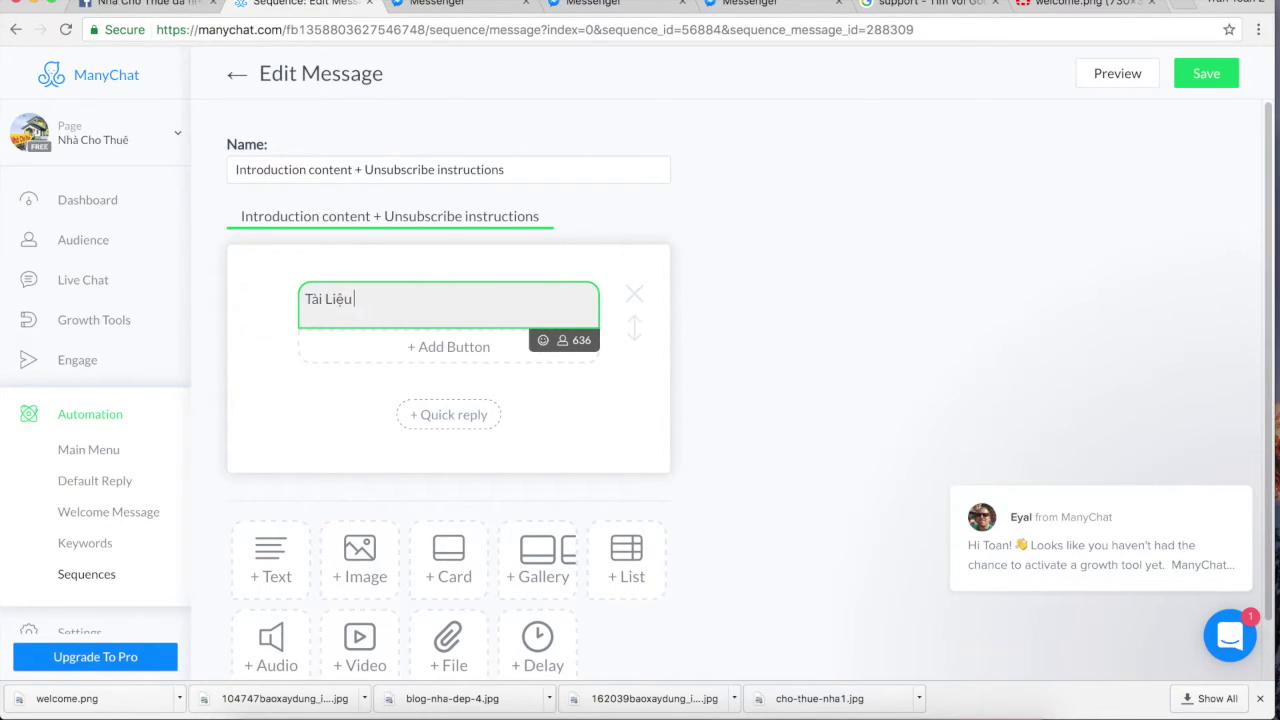
{"action": "type", "text": "Dành Cho "}
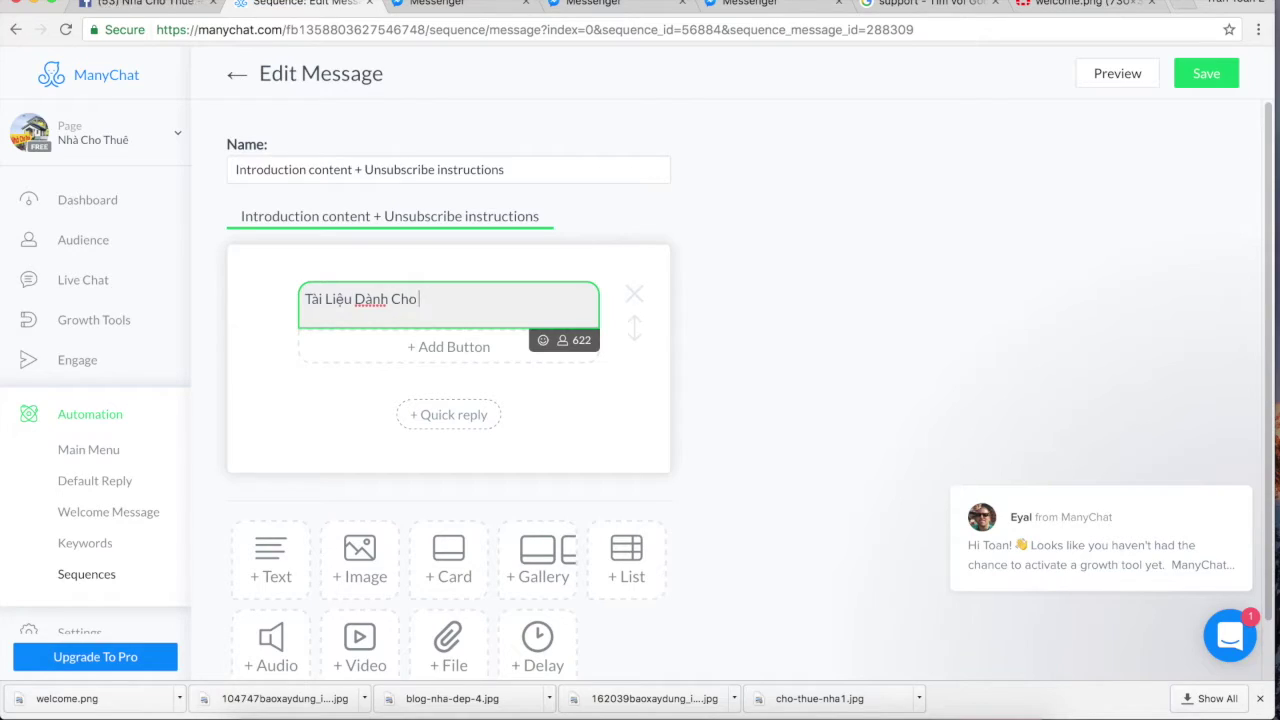
{"action": "type", "text": "Bạn Ơr D"}
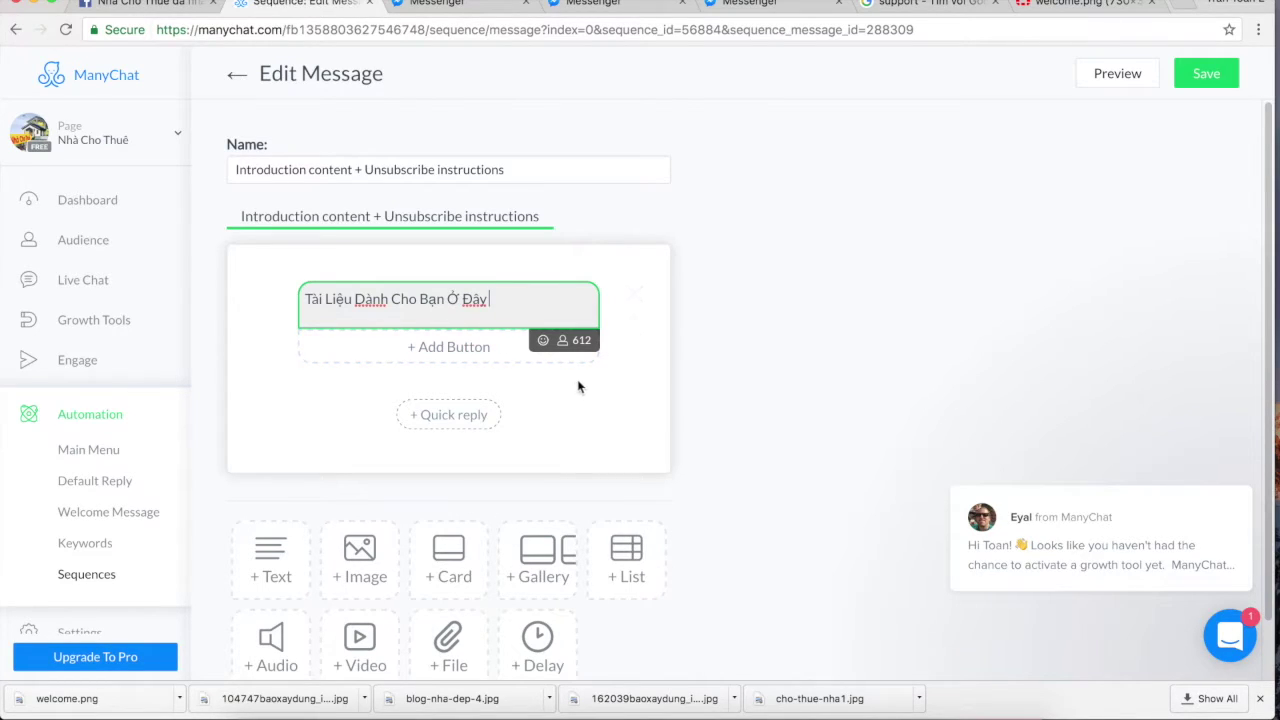
{"action": "left_click", "coordinate": [614, 402]}
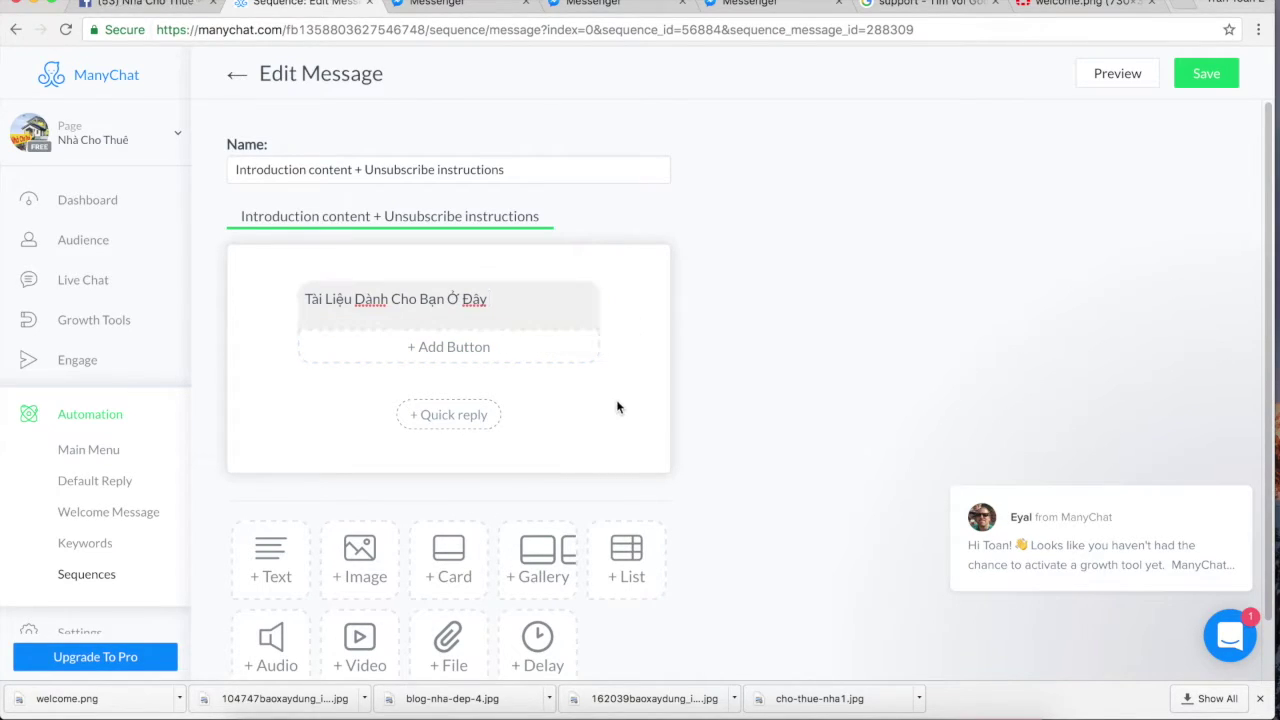
Replace "Bạn" in the introduction message's text with the Full Name variable and save the message.
{"action": "left_click", "coordinate": [444, 298]}
{"action": "key", "text": "BackSpace"}
{"action": "key", "text": "BackSpace"}
{"action": "key", "text": "BackSpace"}
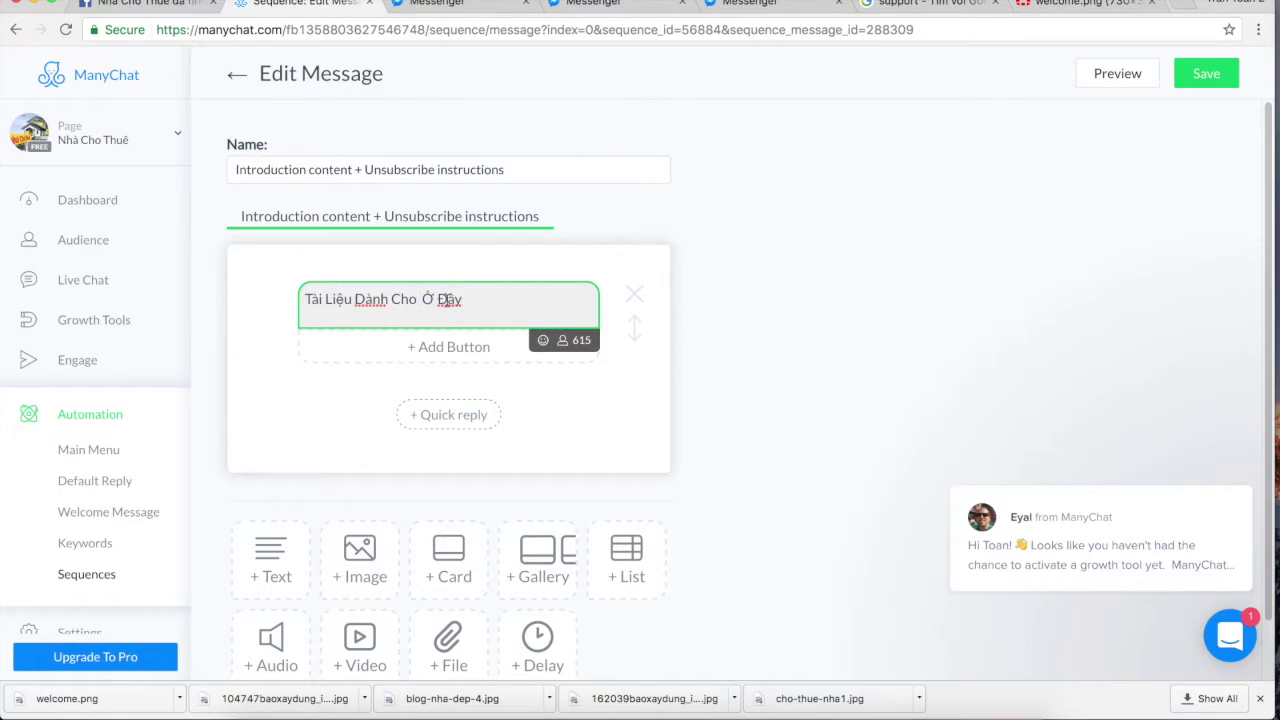
{"action": "left_click", "coordinate": [562, 340]}
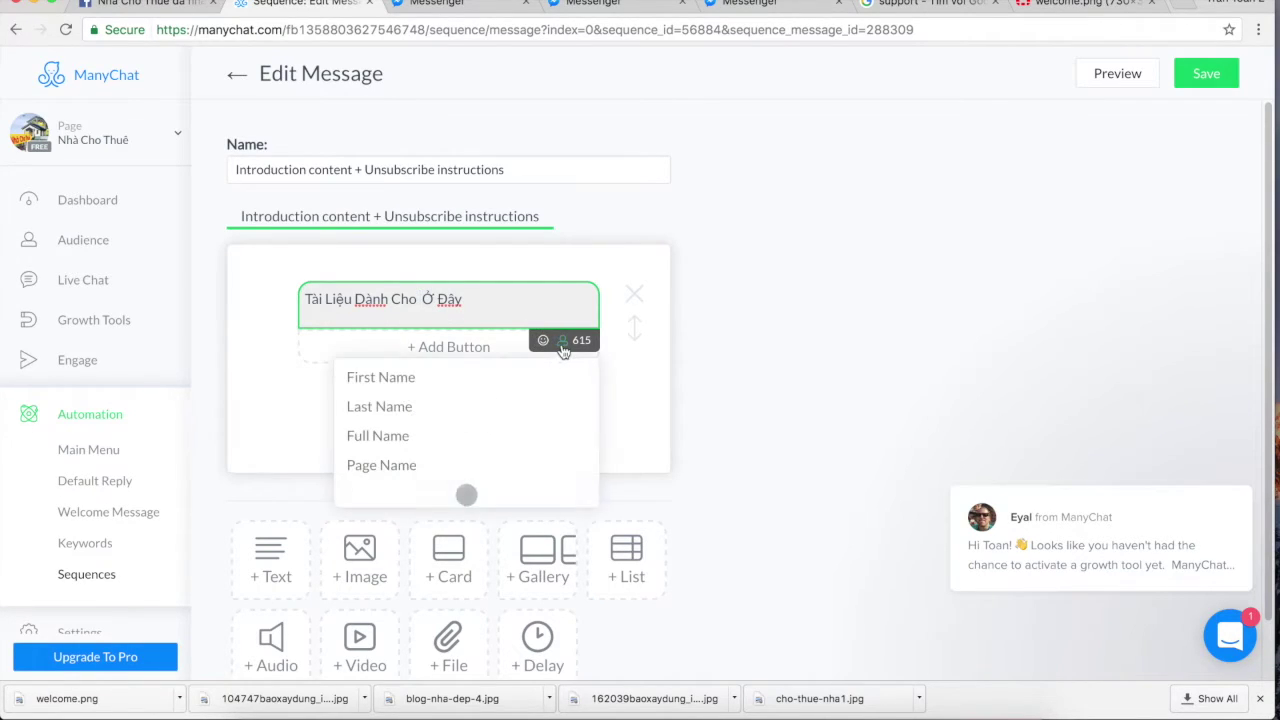
{"action": "left_click", "coordinate": [403, 436]}
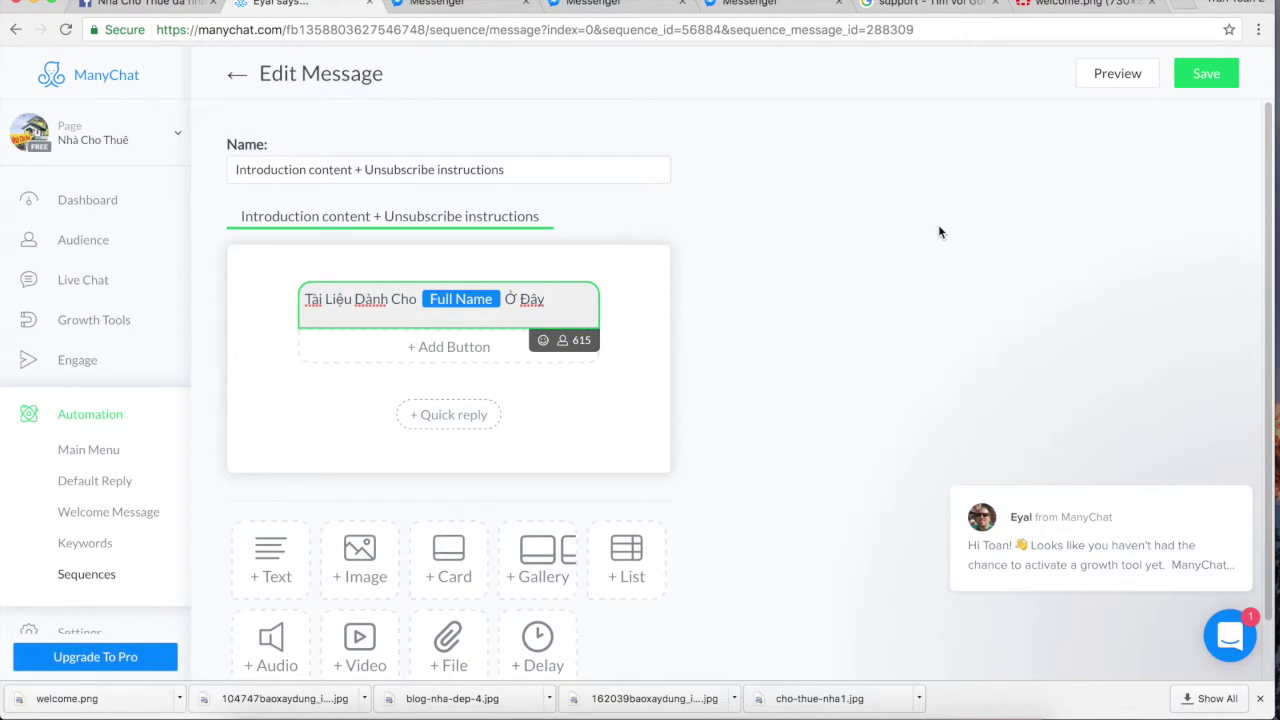
{"action": "left_click", "coordinate": [705, 278]}
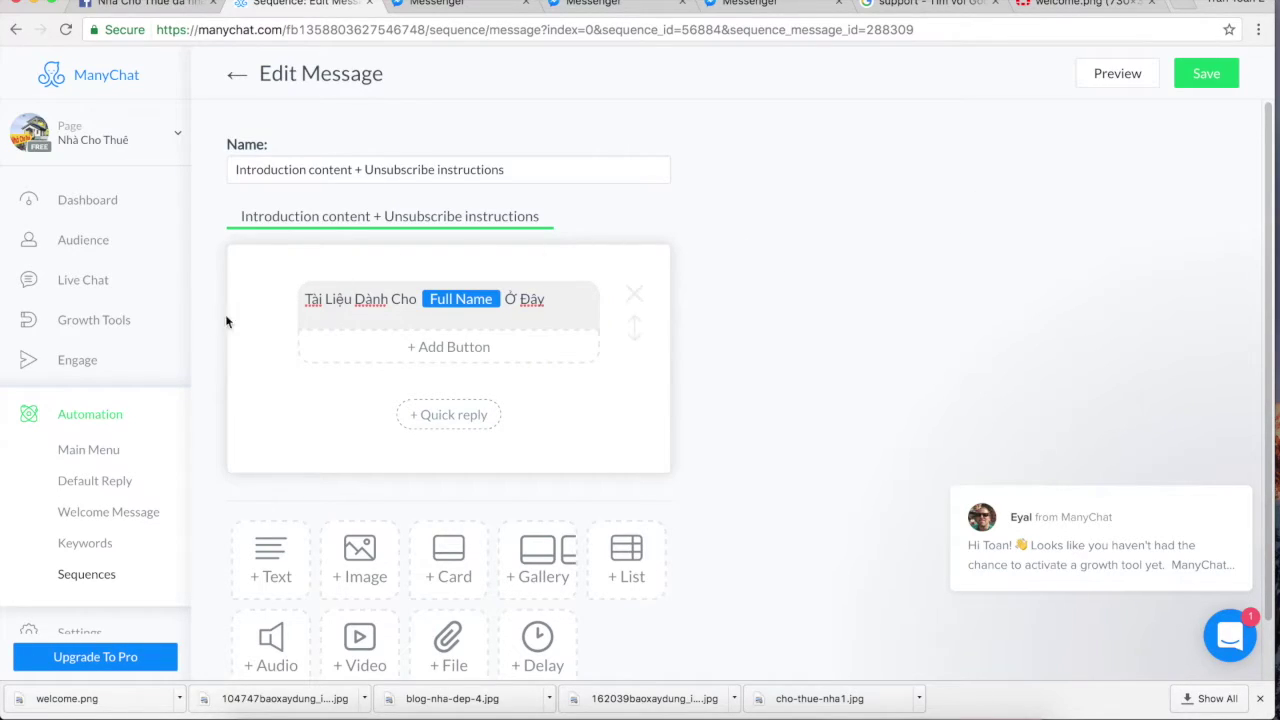
{"action": "left_click", "coordinate": [1192, 88]}
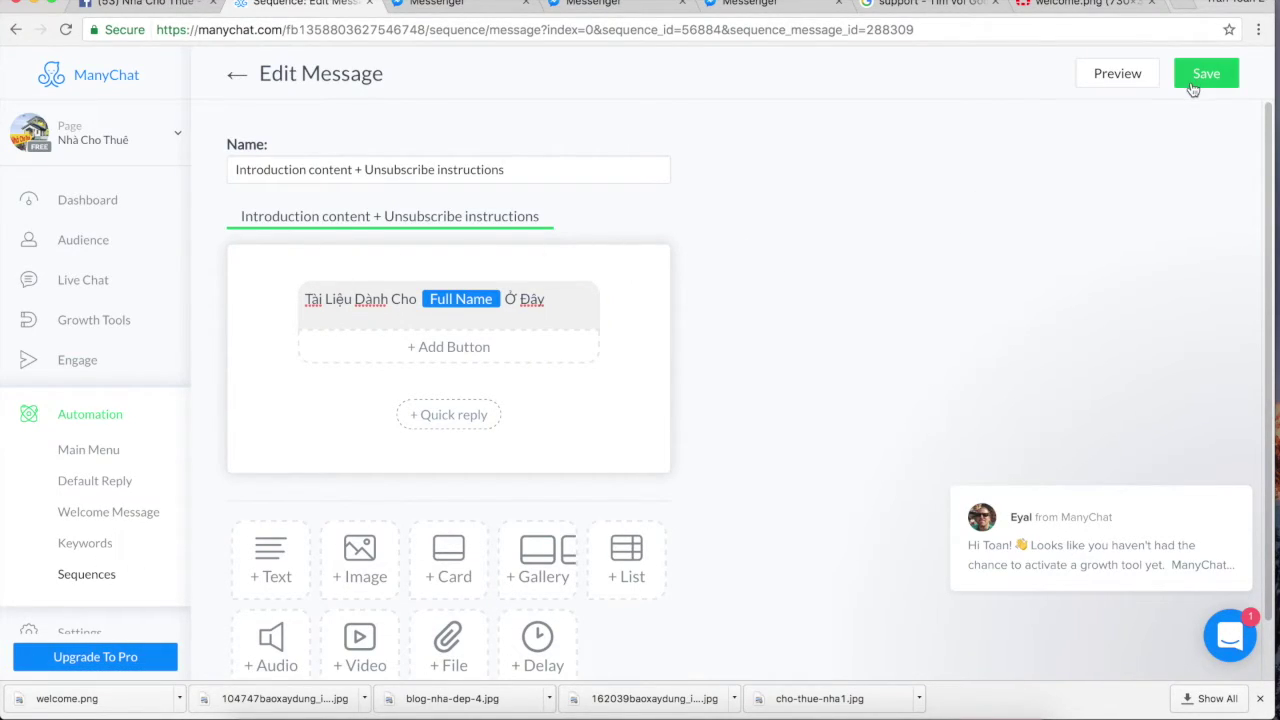
{"action": "left_click", "coordinate": [1208, 86]}
Return to the "Chăm Sóc Khách Hàng" sequence, activate the educational message sent after 1 day, and open it for editing.
{"action": "left_click", "coordinate": [89, 577]}
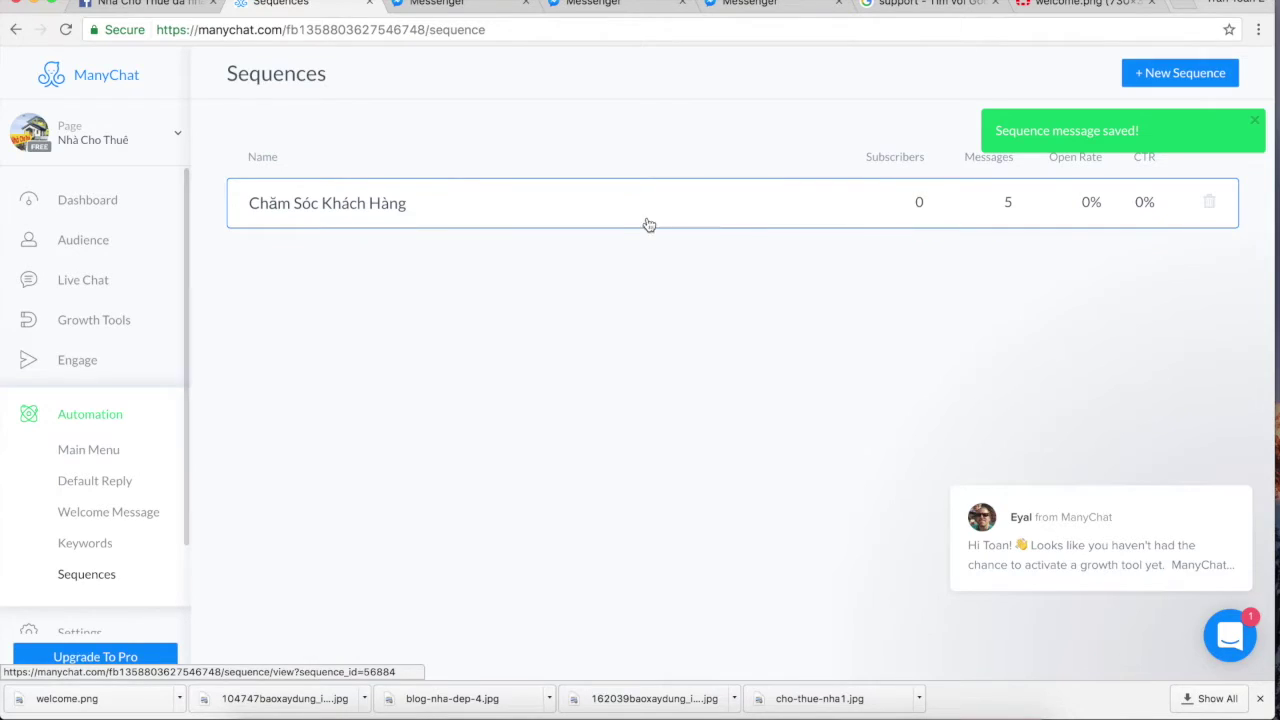
{"action": "left_click", "coordinate": [322, 219]}
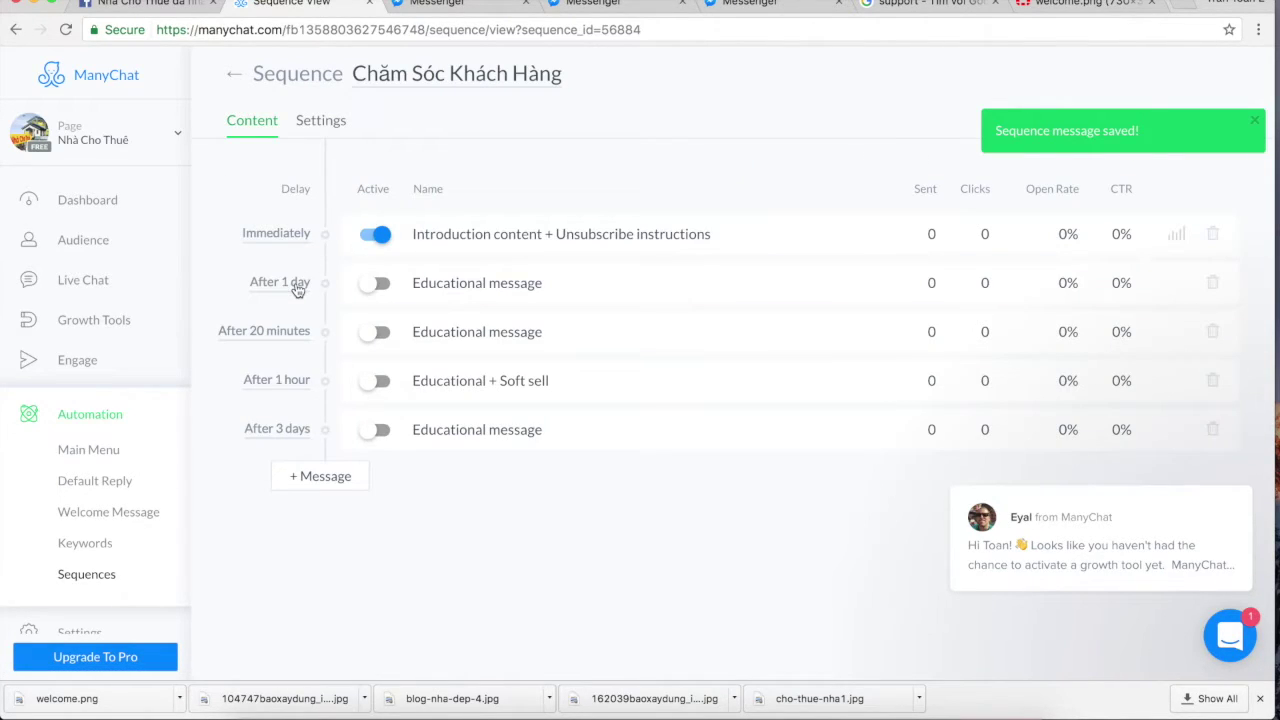
{"action": "left_click", "coordinate": [297, 287]}
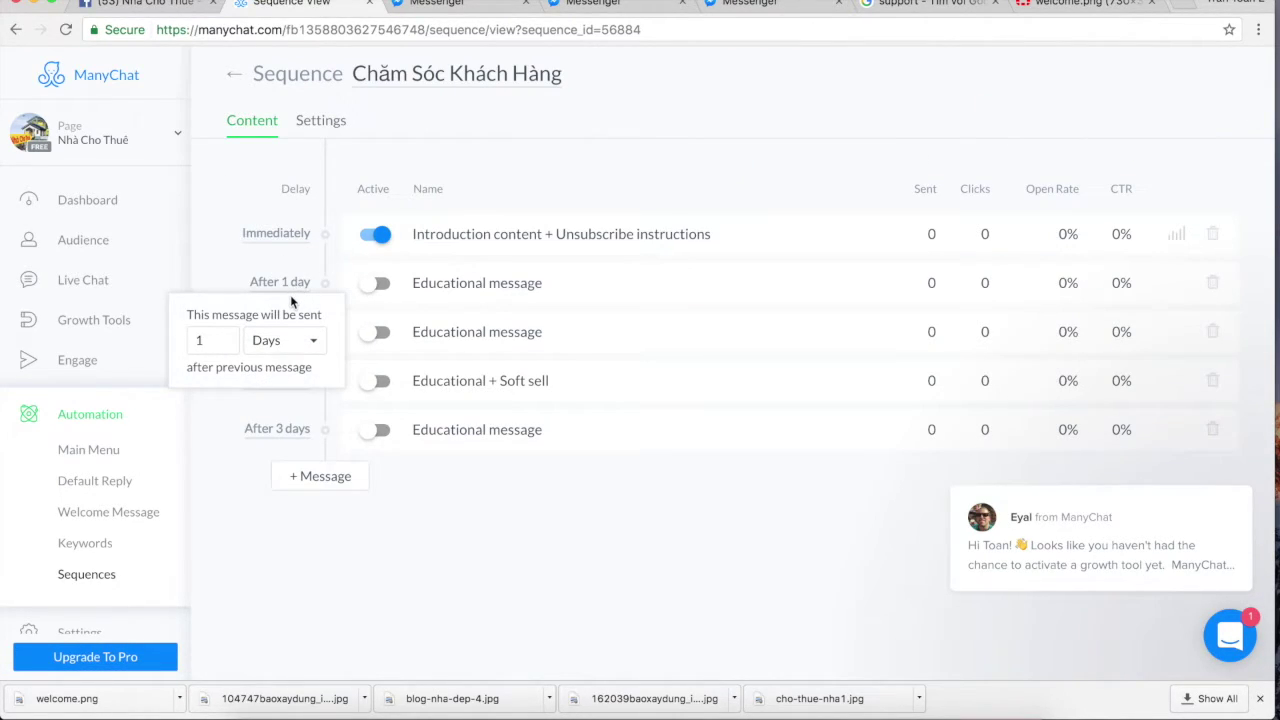
{"action": "left_click", "coordinate": [380, 284]}
{"action": "left_click", "coordinate": [376, 284]}
{"action": "left_click", "coordinate": [428, 287]}
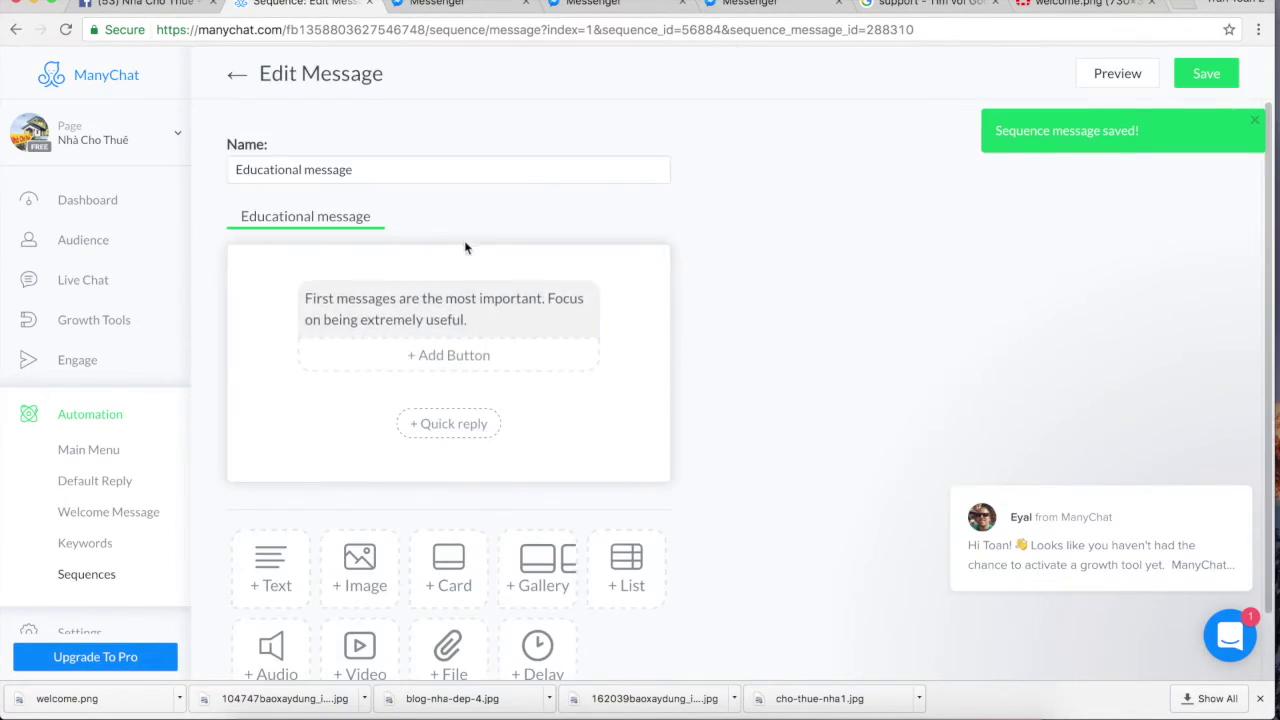
Rename the educational message to "Ngày 1" and delete its placeholder text block.
{"action": "triple_click", "coordinate": [381, 169]}
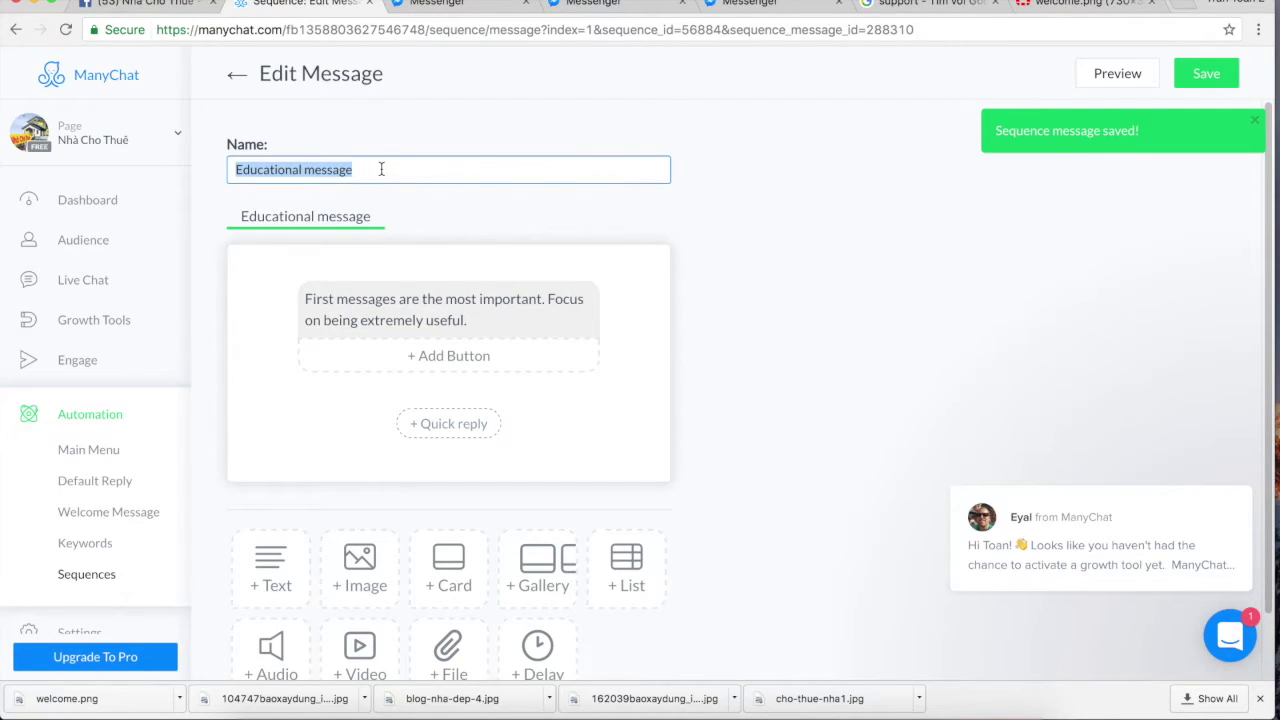
{"action": "type", "text": "Ngày 1"}
{"action": "left_click", "coordinate": [486, 309]}
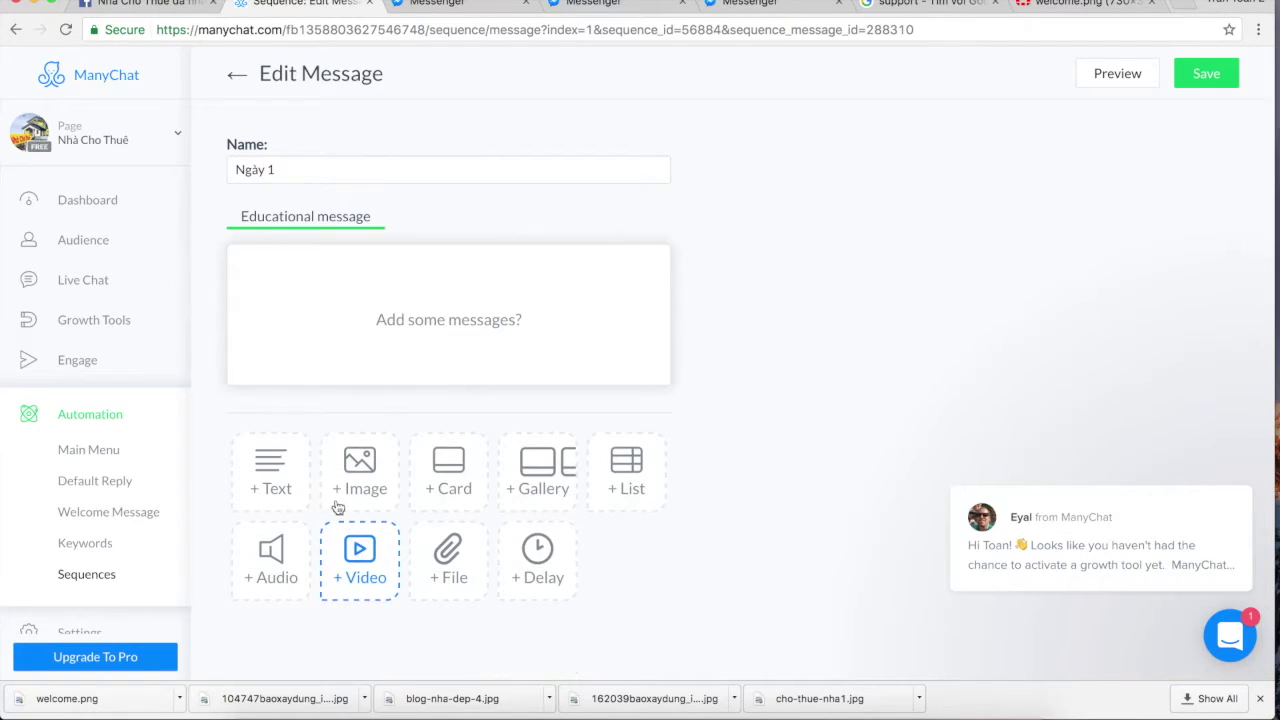
Add a text block reading "Cám ơn", the Full Name variable, and "đã quan tâm đến Nhà Cho Thuê .".
{"action": "left_click", "coordinate": [272, 465]}
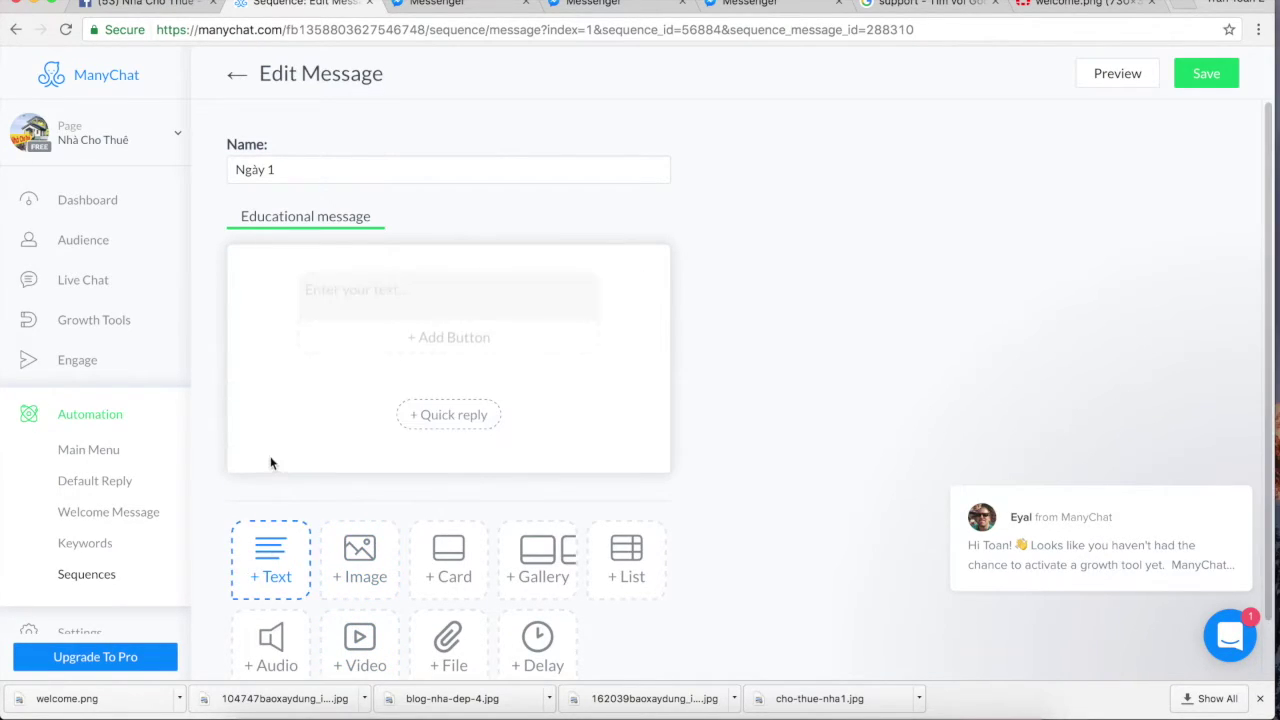
{"action": "left_click", "coordinate": [431, 309]}
{"action": "type", "text": "Cám ơn"}
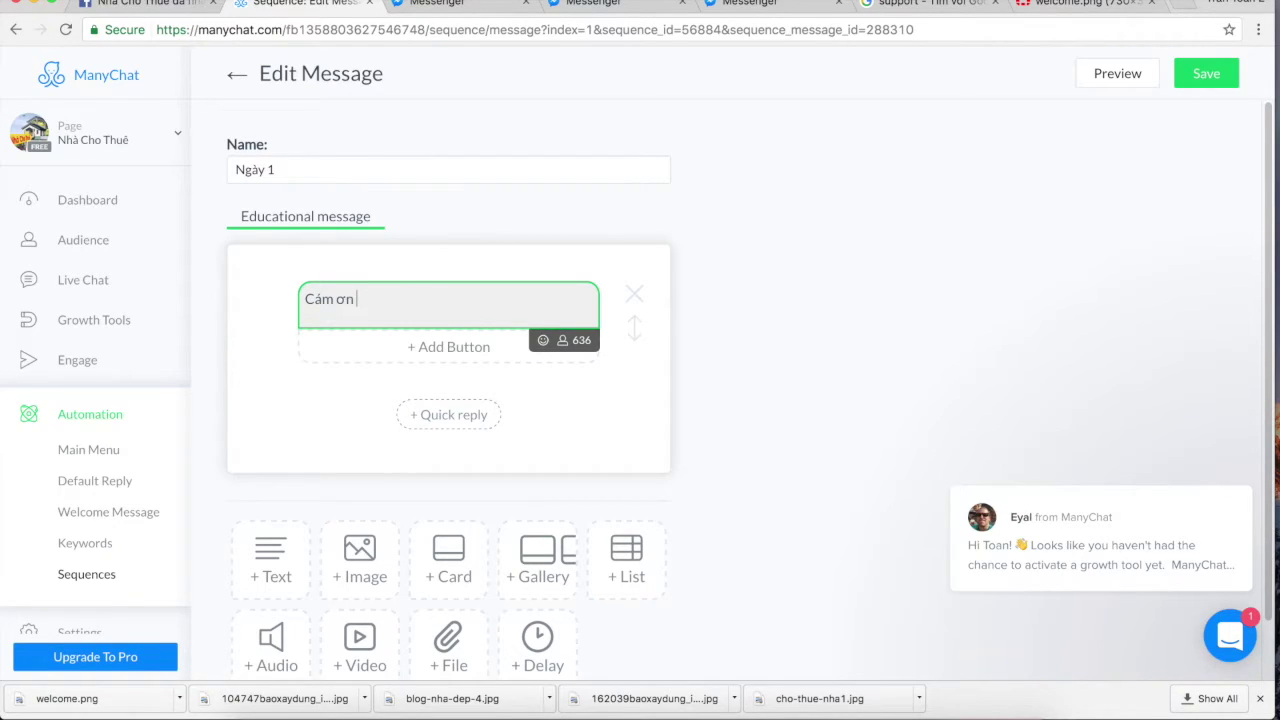
{"action": "left_click", "coordinate": [562, 340]}
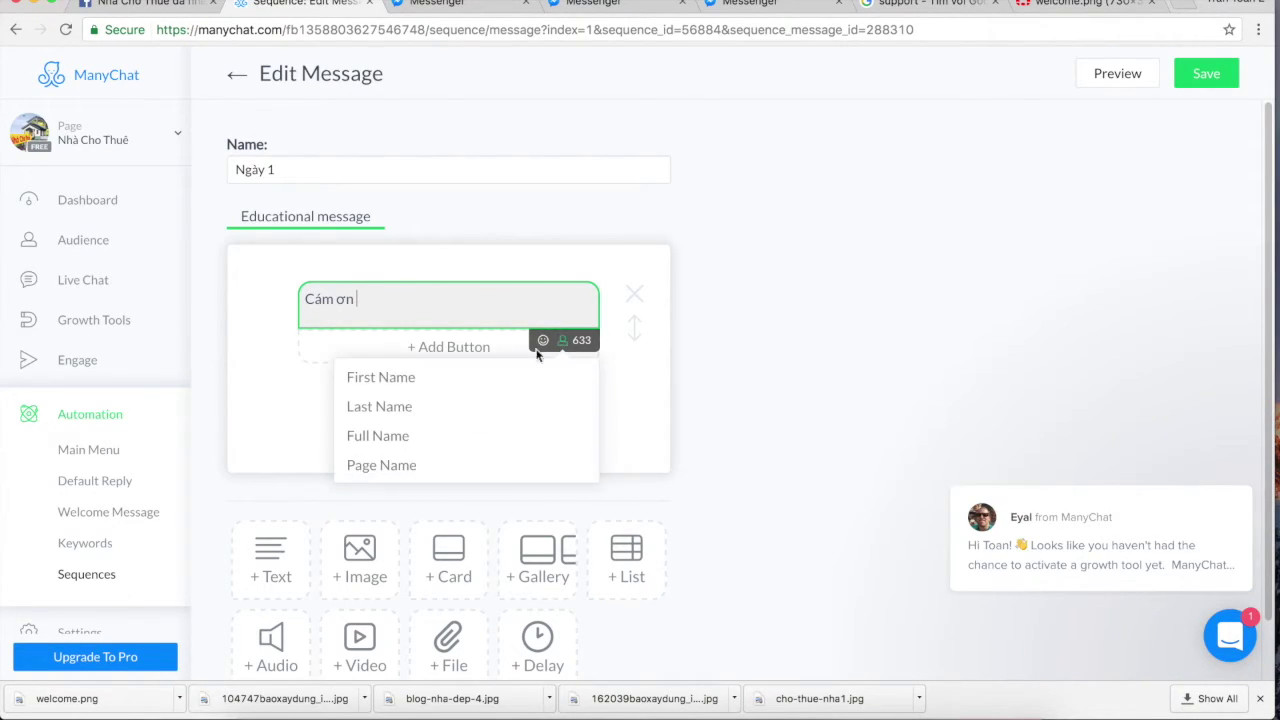
{"action": "left_click", "coordinate": [386, 432]}
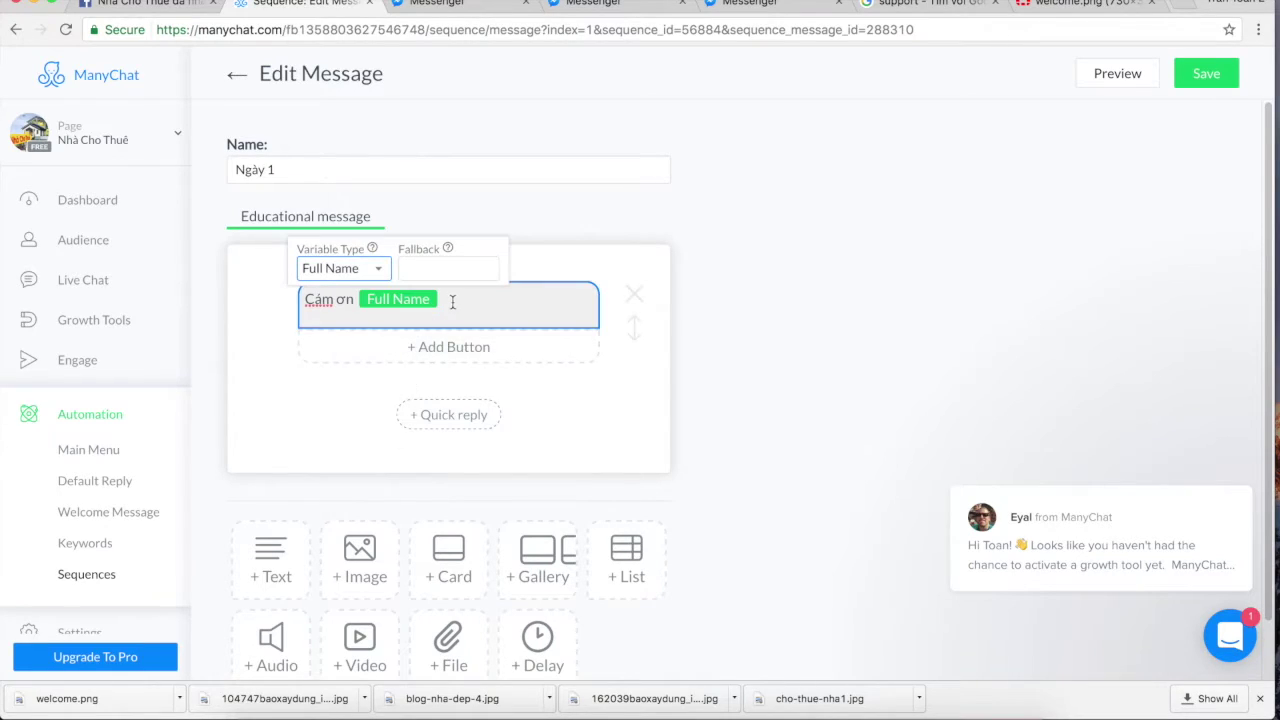
{"action": "type", "text": "đã guan tâm đến"}
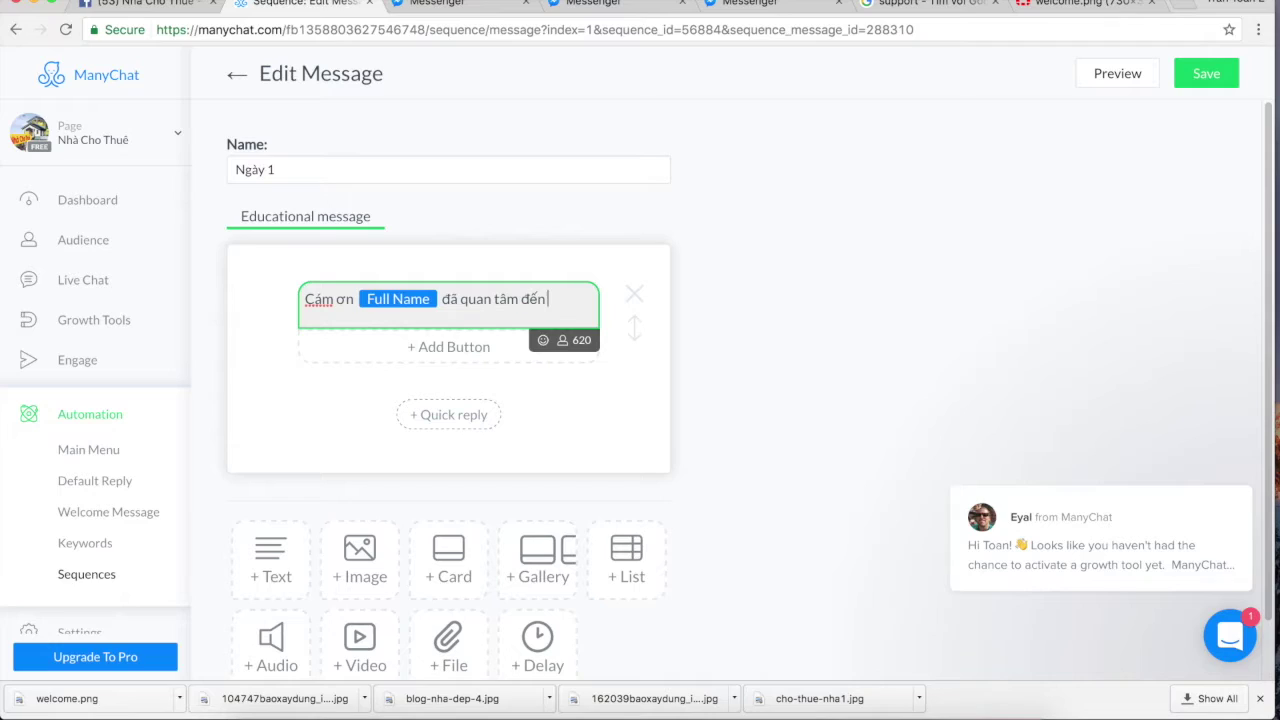
{"action": "type", "text": "Nhà T"}
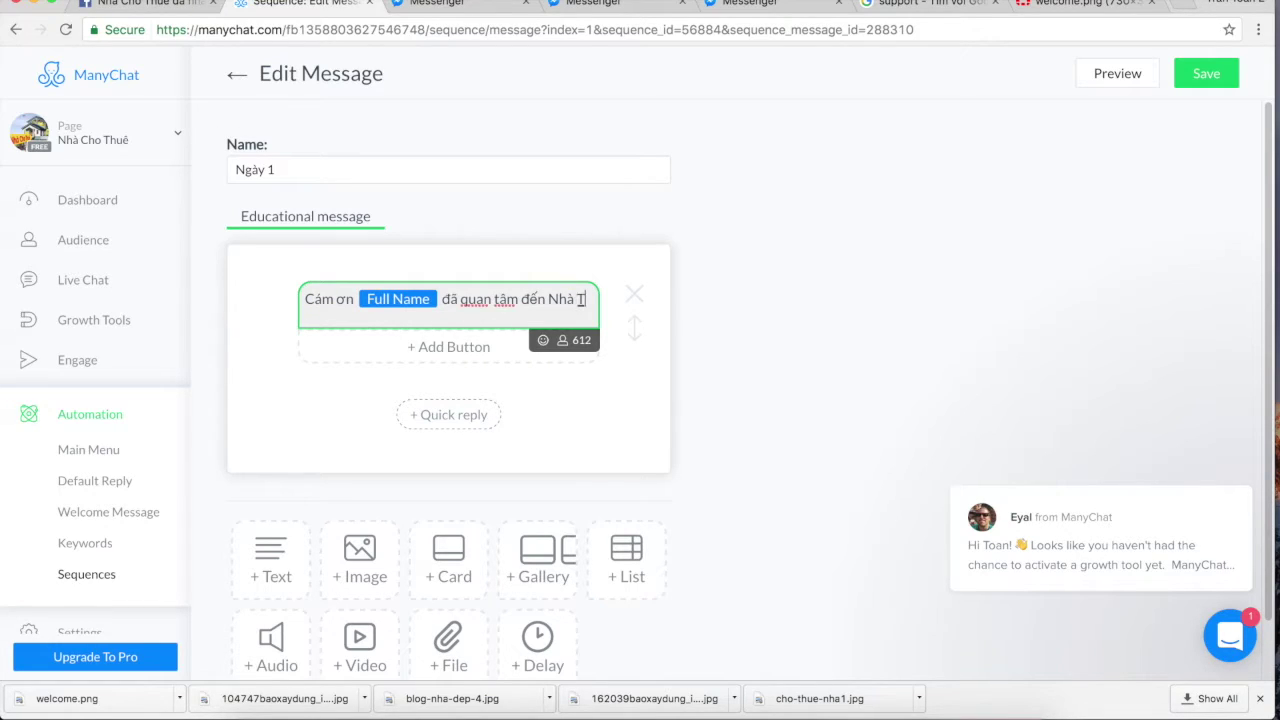
{"action": "type", "text": "Cho Thu"}
{"action": "type", "text": "ê . Tài"}
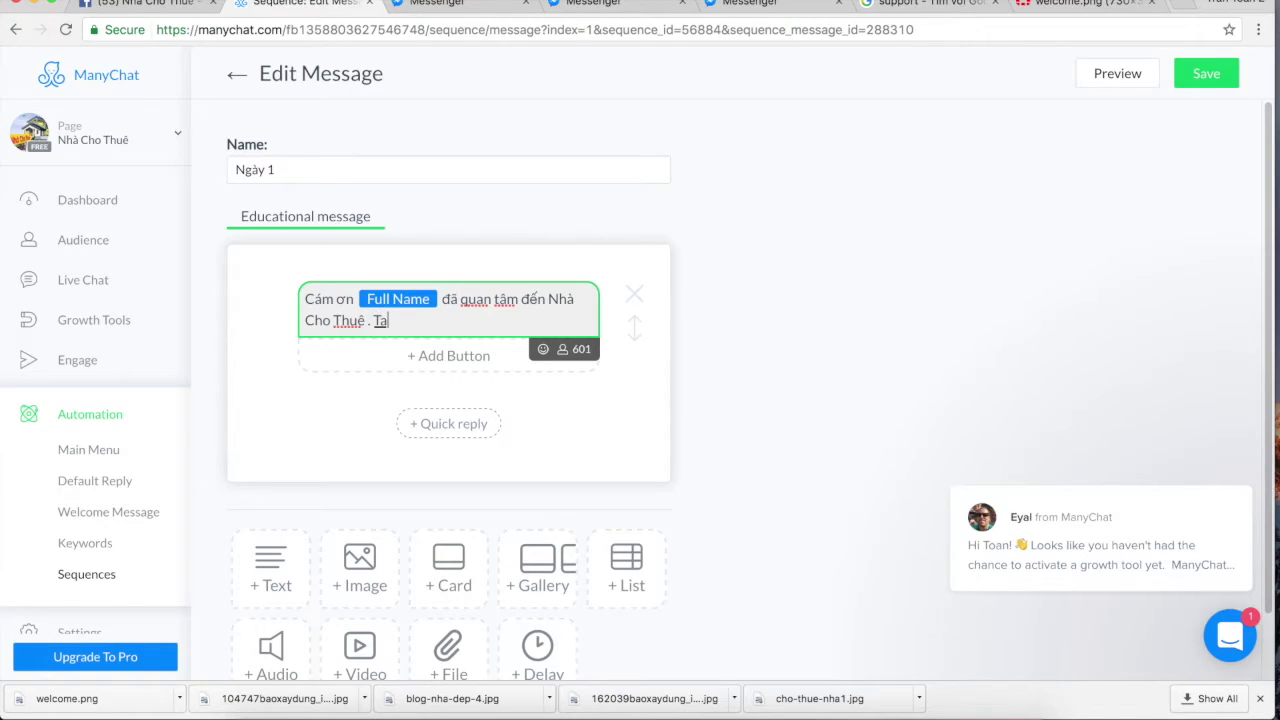
Continue the text with "Tài liệu", the sender's name, and "gửi hôm qua bạn đã đọc nó chưa ?".
{"action": "type", "text": " lieệu"}
{"action": "type", "text": " Toàn gửi ho"}
{"action": "type", "text": " qua bạn đã "}
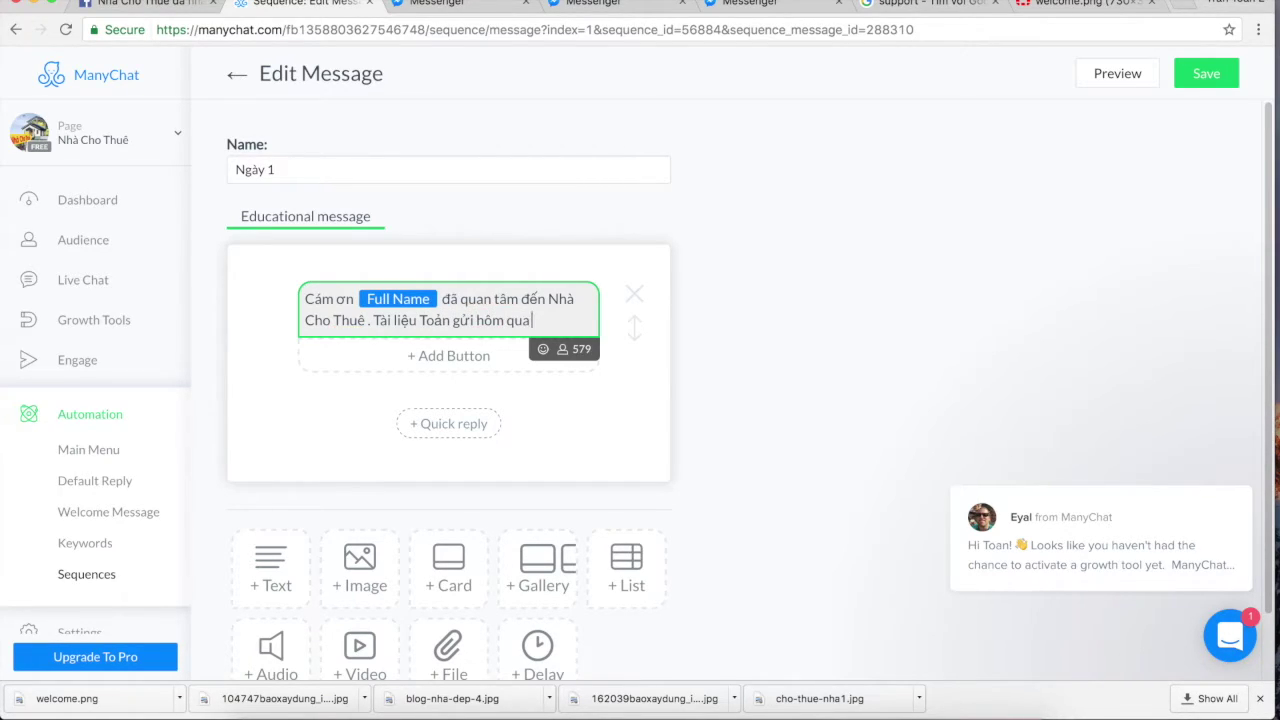
{"action": "type", "text": "đọc ns"}
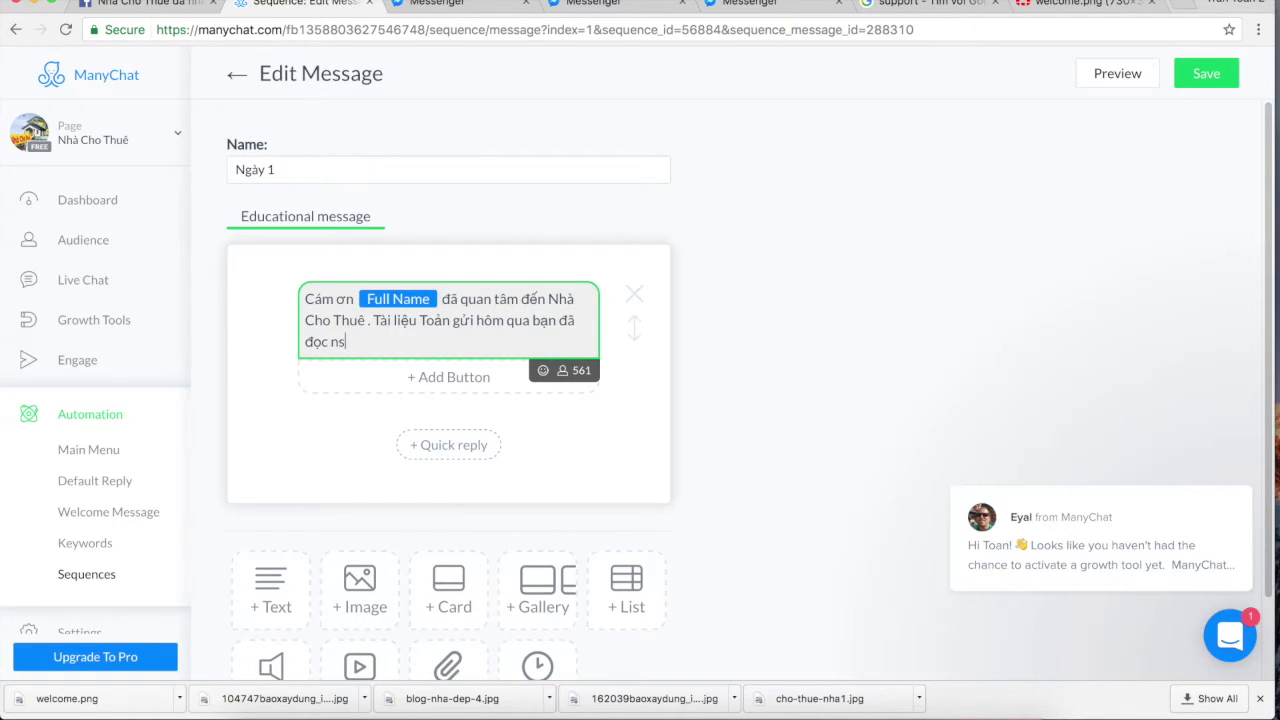
{"action": "key", "text": "BackSpace"}
{"action": "type", "text": "ó chưa ?"}
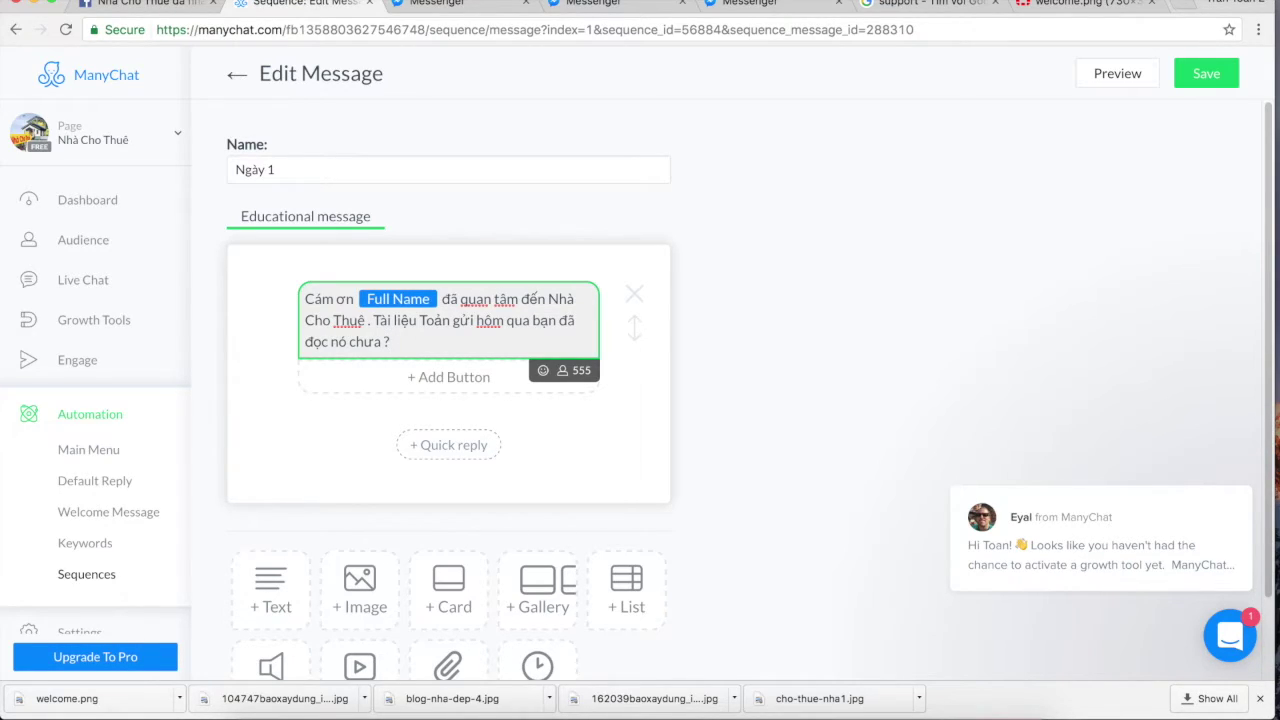
Add the new line "Có rất nhiều phản hồi cực kỳ thú vị về nó" to the text block and save the message.
{"action": "key", "text": "Return"}
{"action": "type", "text": "Có rất nhiều phản hỏi"}
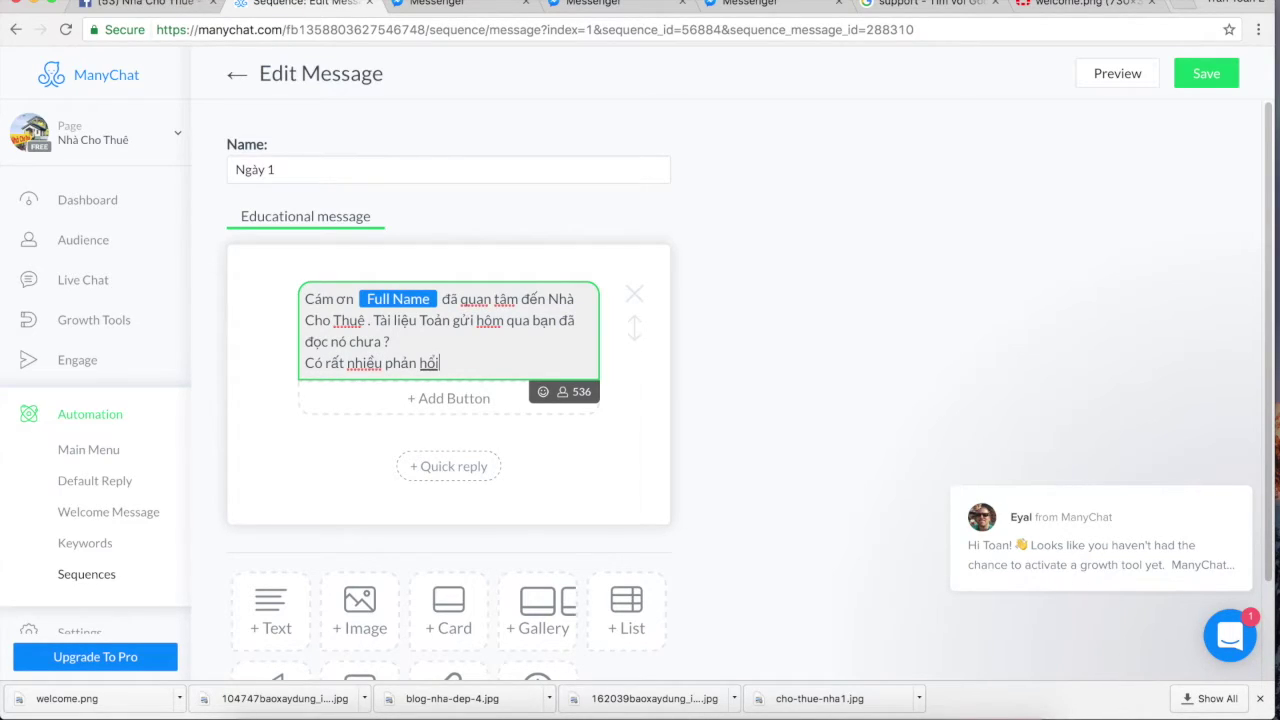
{"action": "key", "text": "BackSpace"}
{"action": "key", "text": "BackSpace"}
{"action": "type", "text": "ồi cực kỳ "}
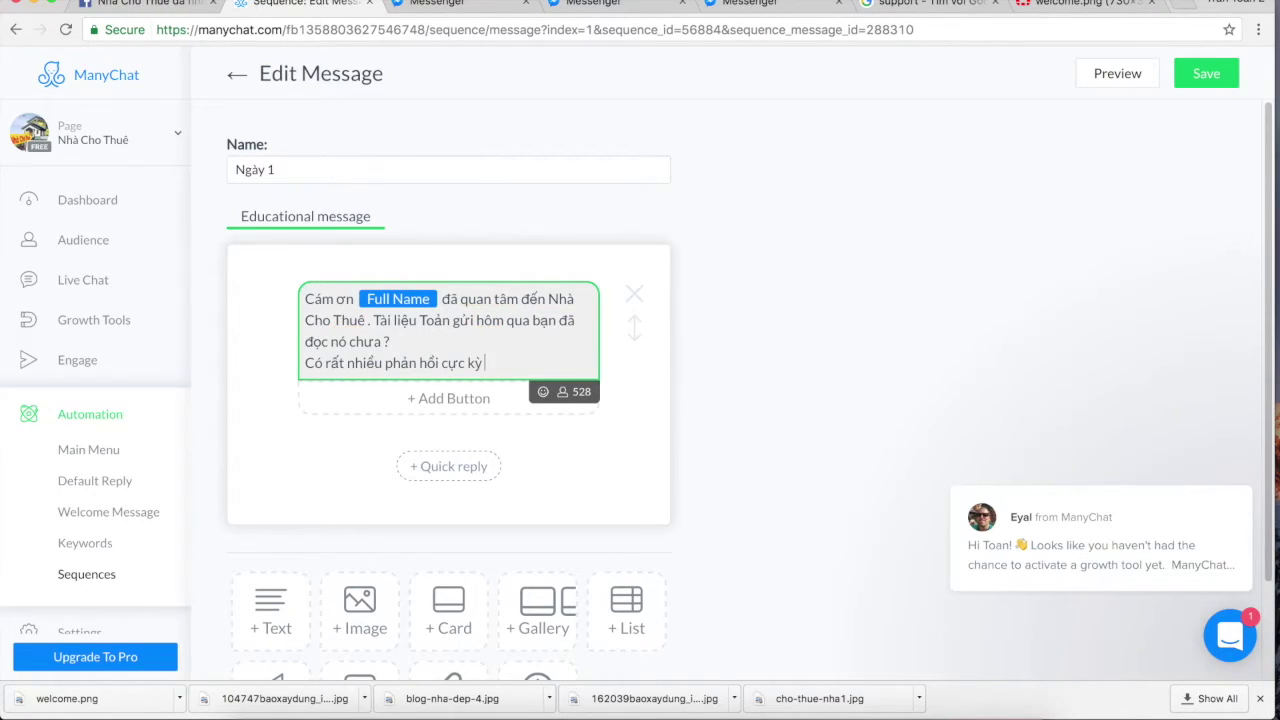
{"action": "type", "text": "thsyú vị về"}
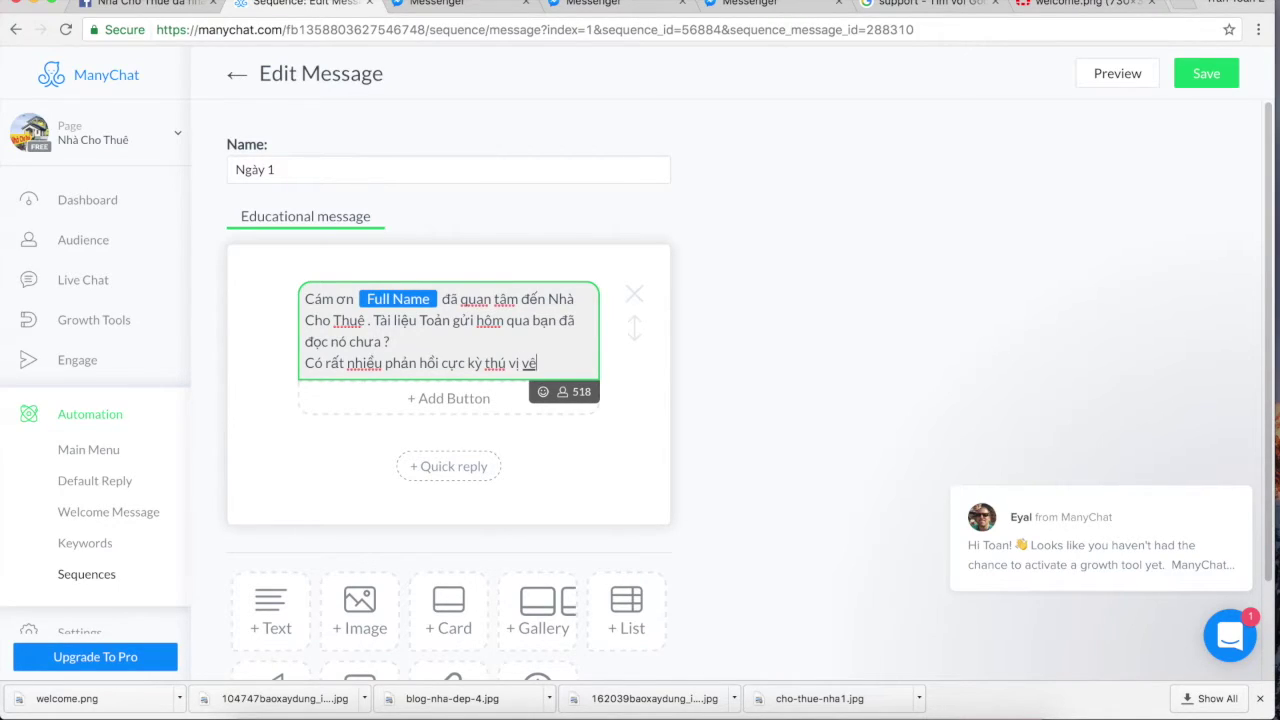
{"action": "type", "text": " nó"}
{"action": "left_click", "coordinate": [627, 430]}
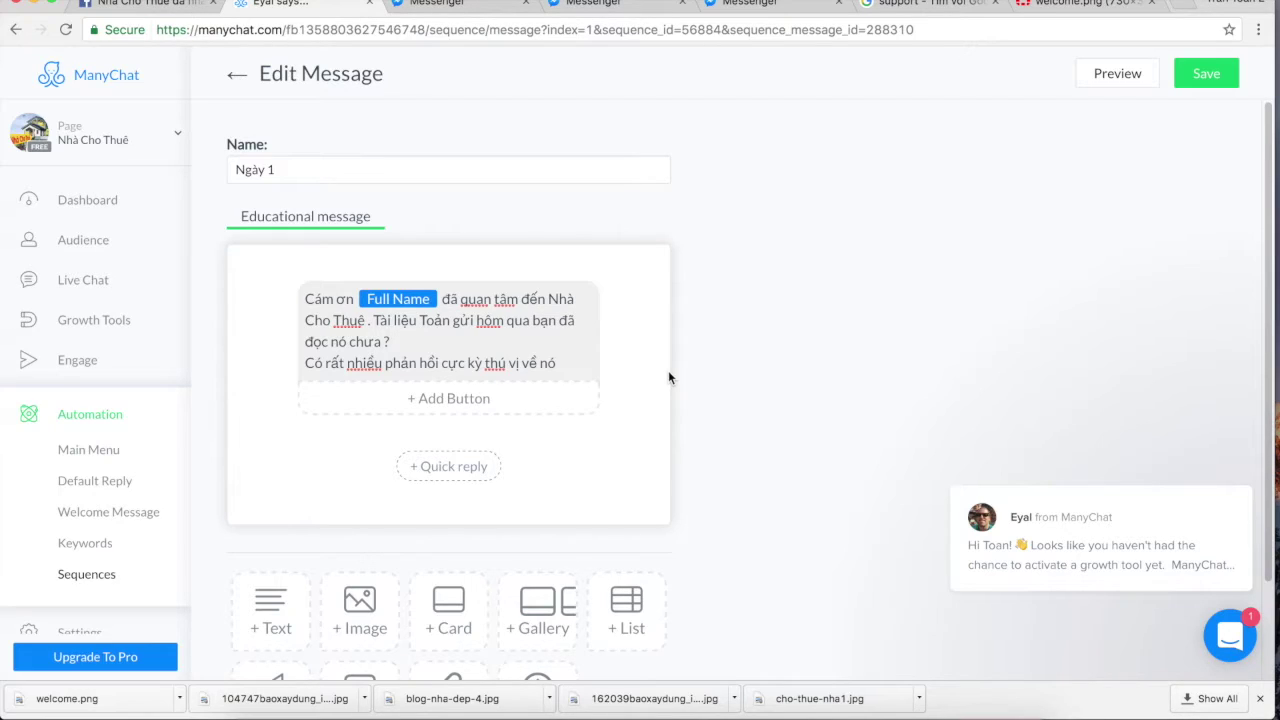
{"action": "left_click", "coordinate": [1206, 78]}
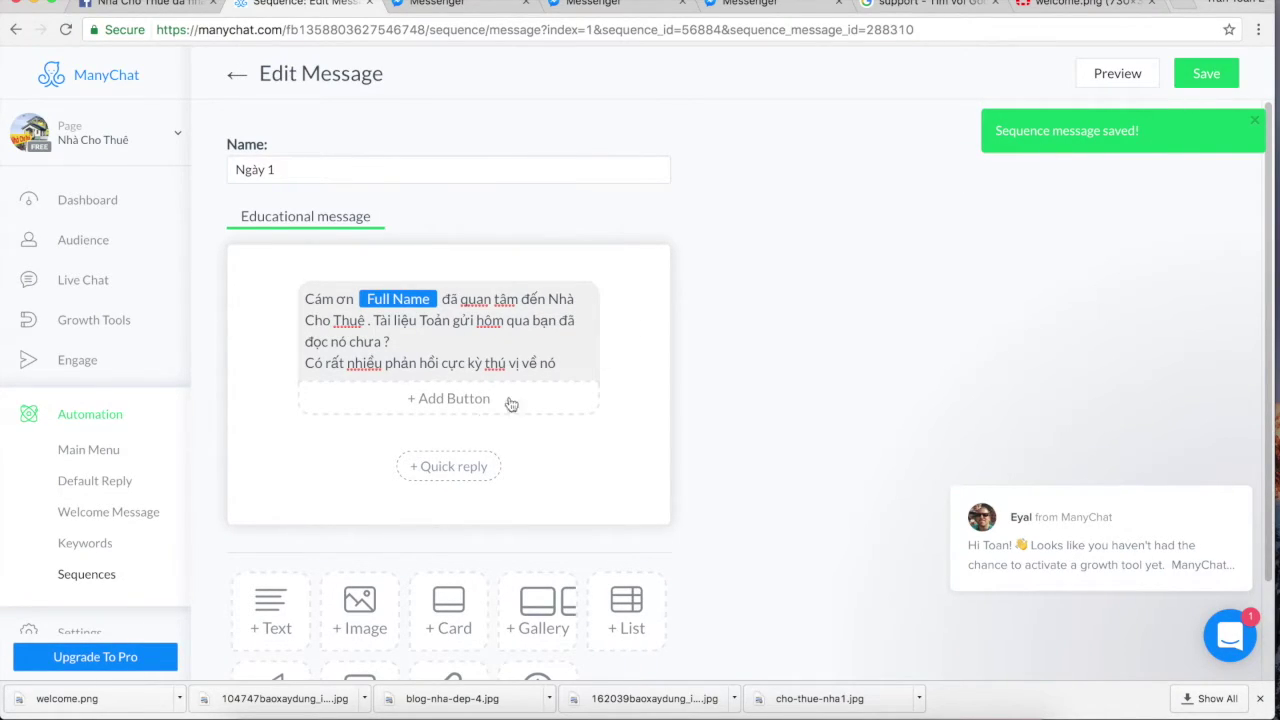
Add a button titled "Chưa" below the Ngày 1 message's text.
{"action": "left_click", "coordinate": [456, 408]}
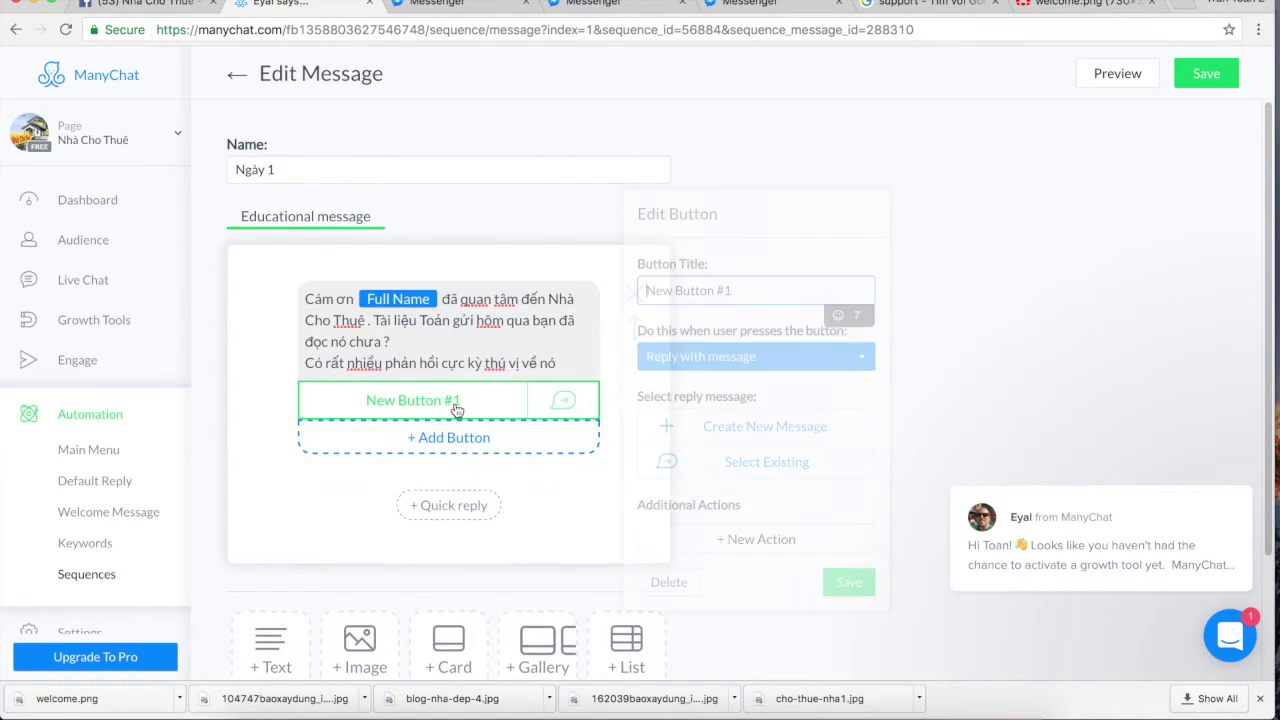
{"action": "triple_click", "coordinate": [726, 291]}
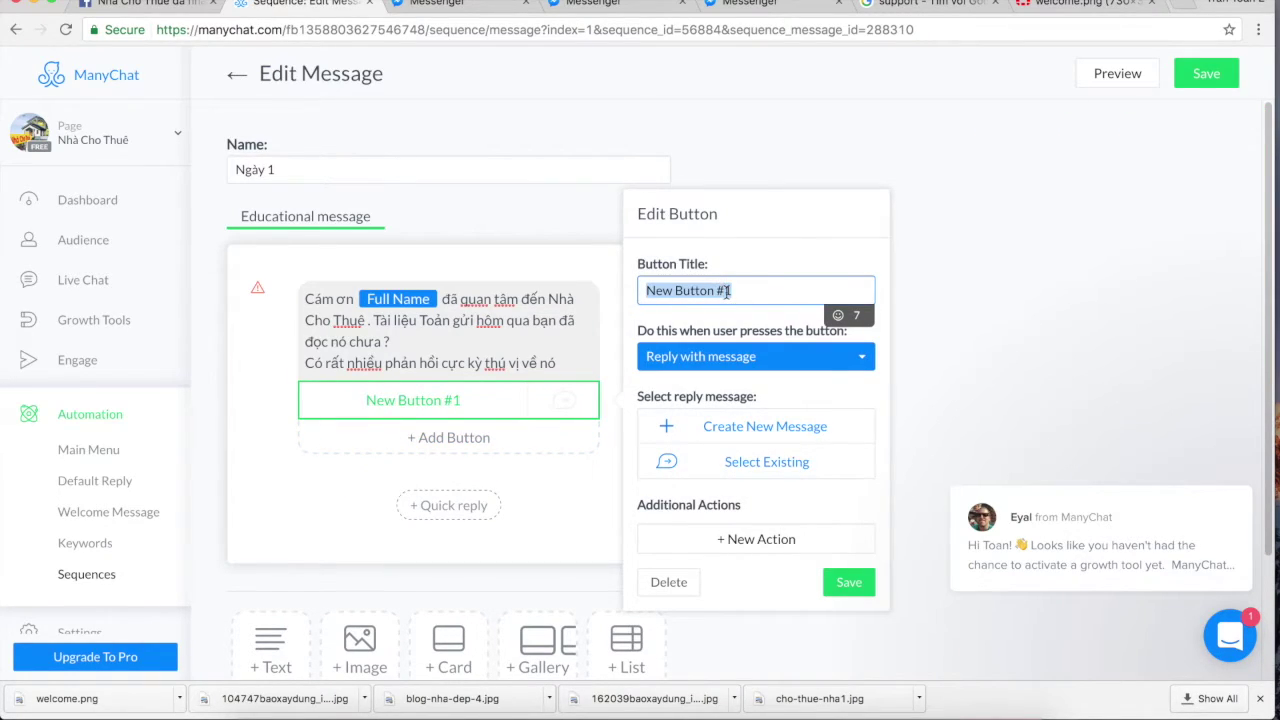
{"action": "type", "text": "ChuaĐoc"}
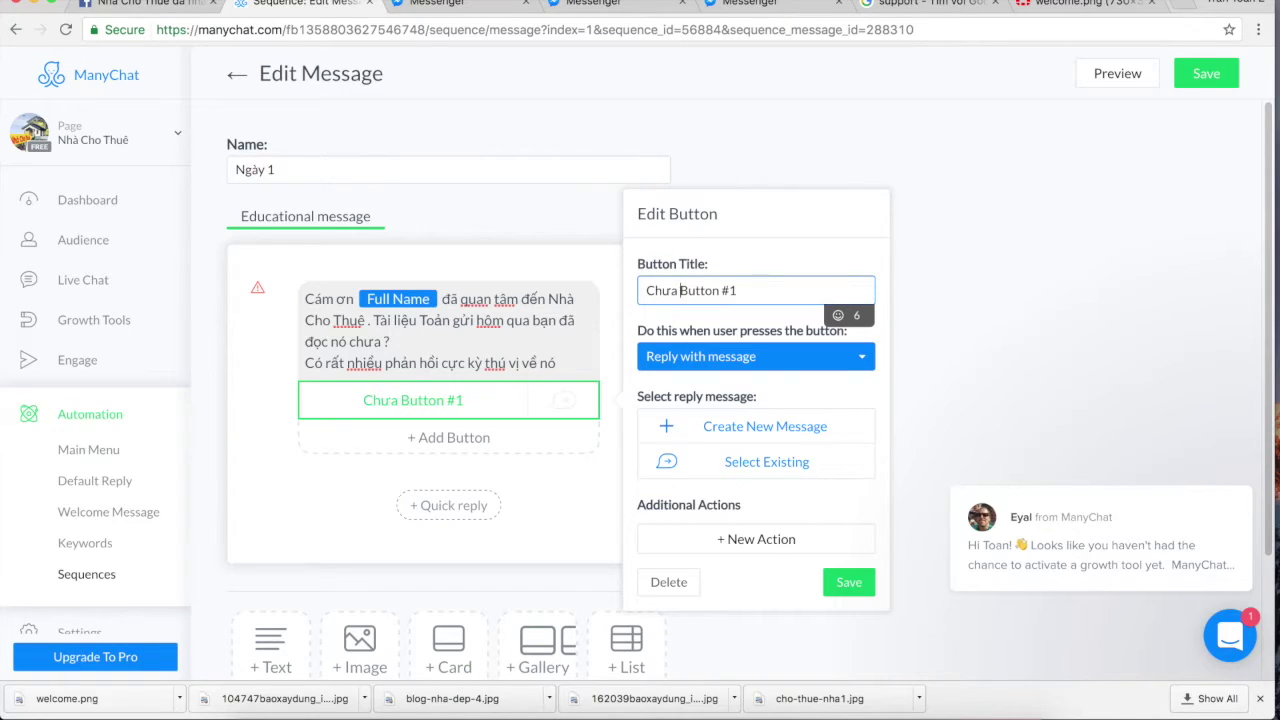
{"action": "left_click", "coordinate": [762, 289]}
{"action": "key", "text": "BackSpace"}
{"action": "key", "text": "BackSpace"}
{"action": "type", "text": "Đọc"}
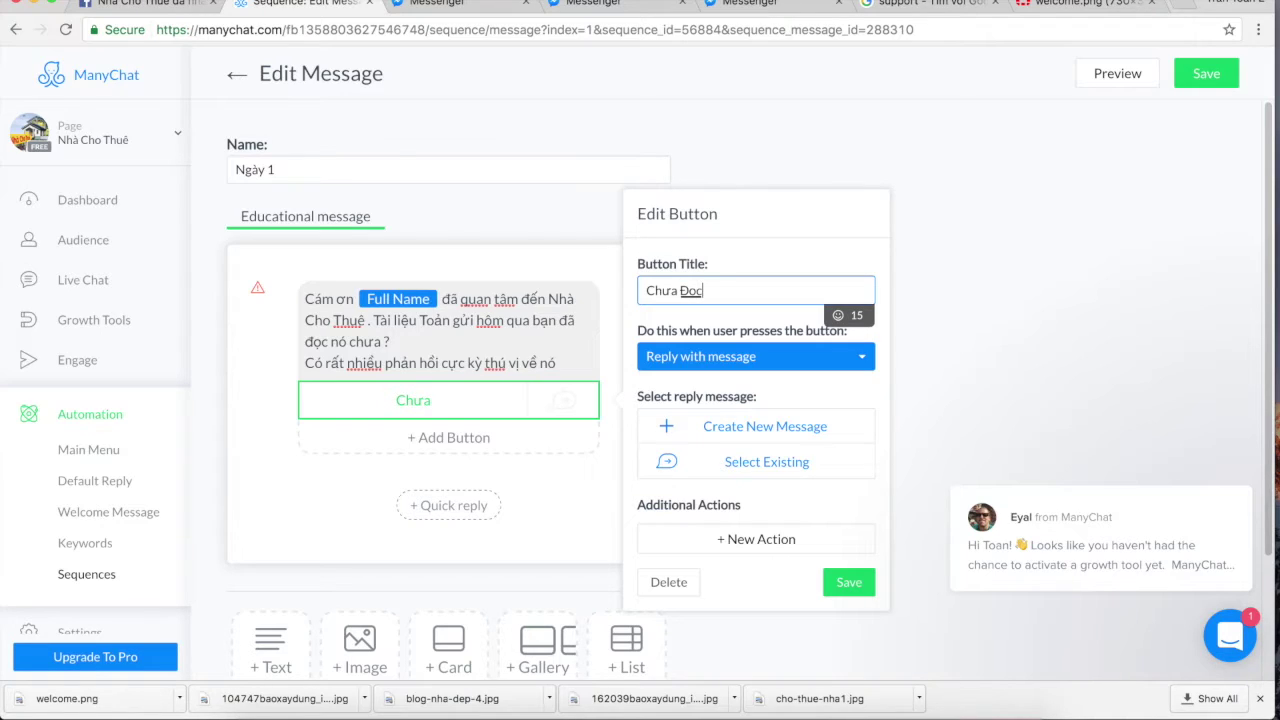
Keep the "Chưa" button's action at Reply with message and create a new reply message for it.
{"action": "left_click", "coordinate": [726, 366]}
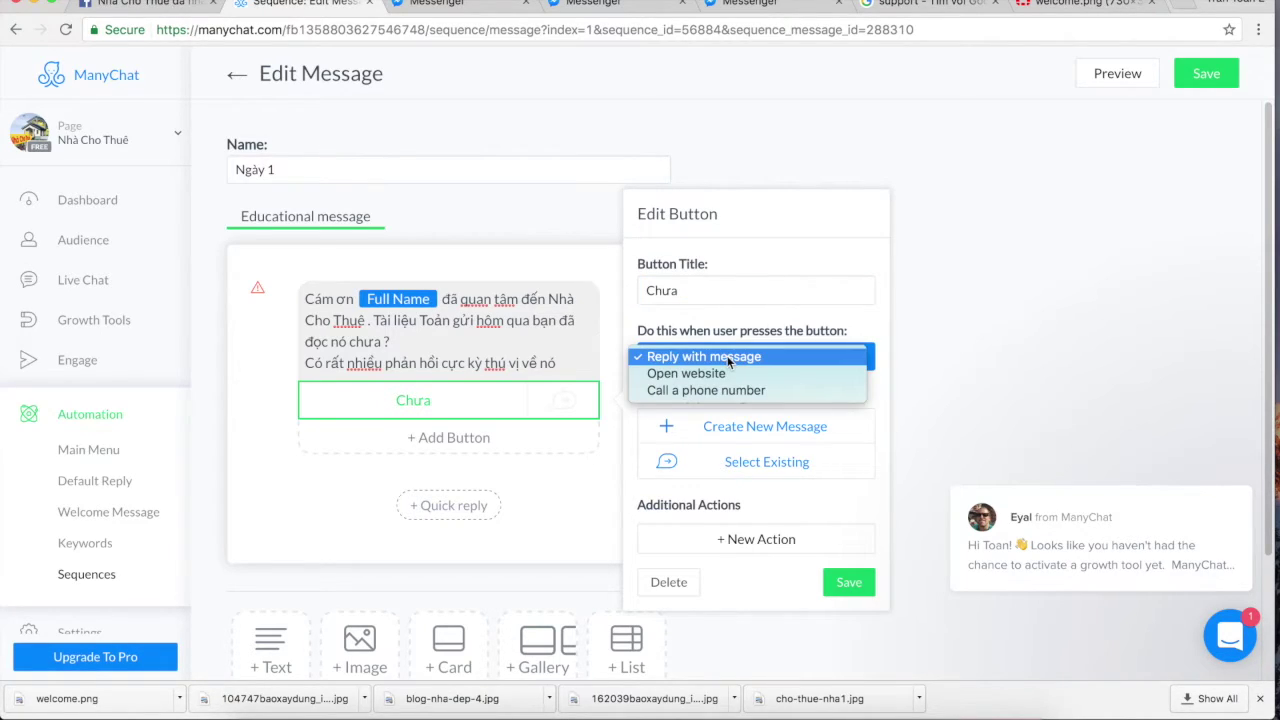
{"action": "left_click", "coordinate": [730, 360]}
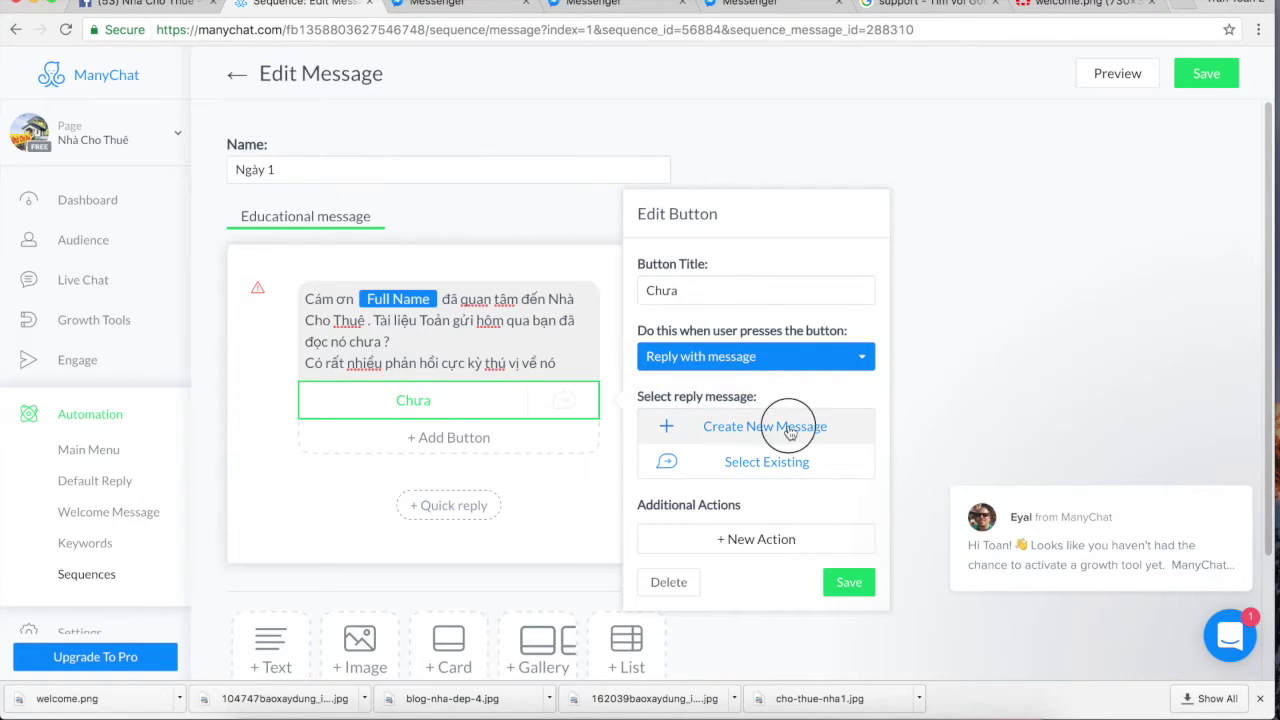
{"action": "left_click", "coordinate": [784, 427]}
{"action": "left_click", "coordinate": [470, 308]}
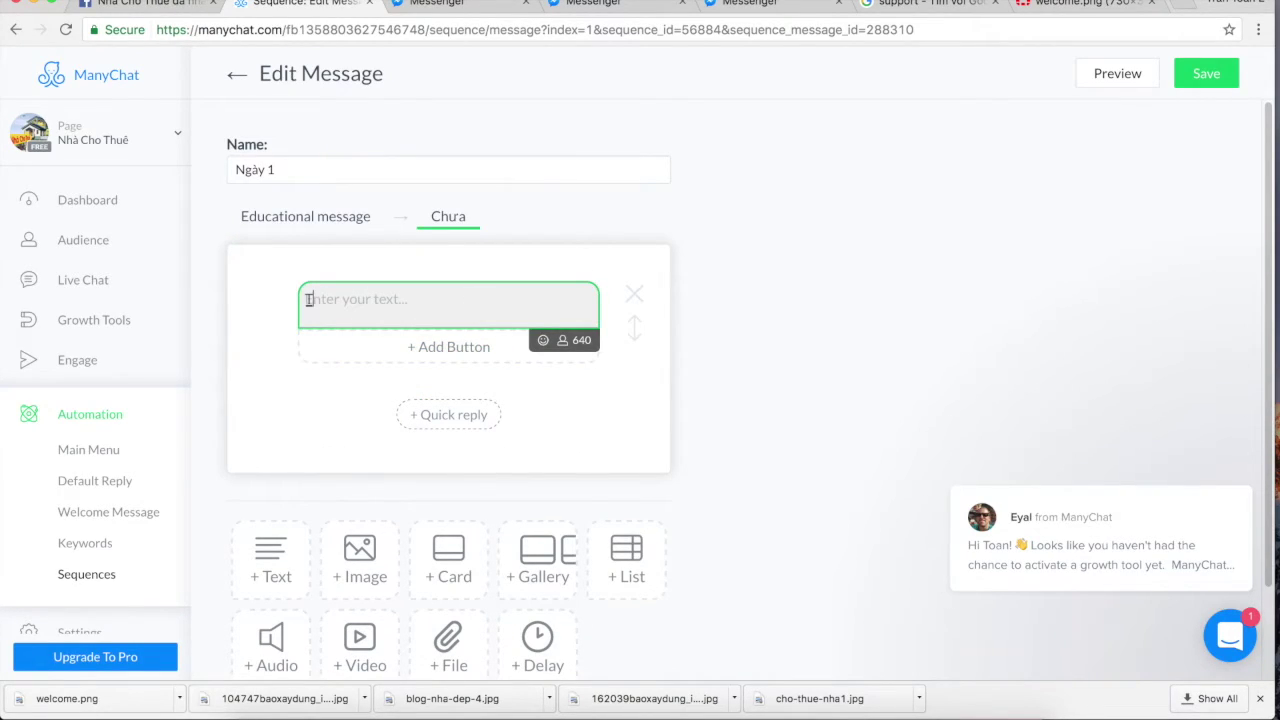
{"action": "key", "text": "BackSpace"}
{"action": "key", "text": "BackSpace"}
{"action": "type", "text": "Có thể"}
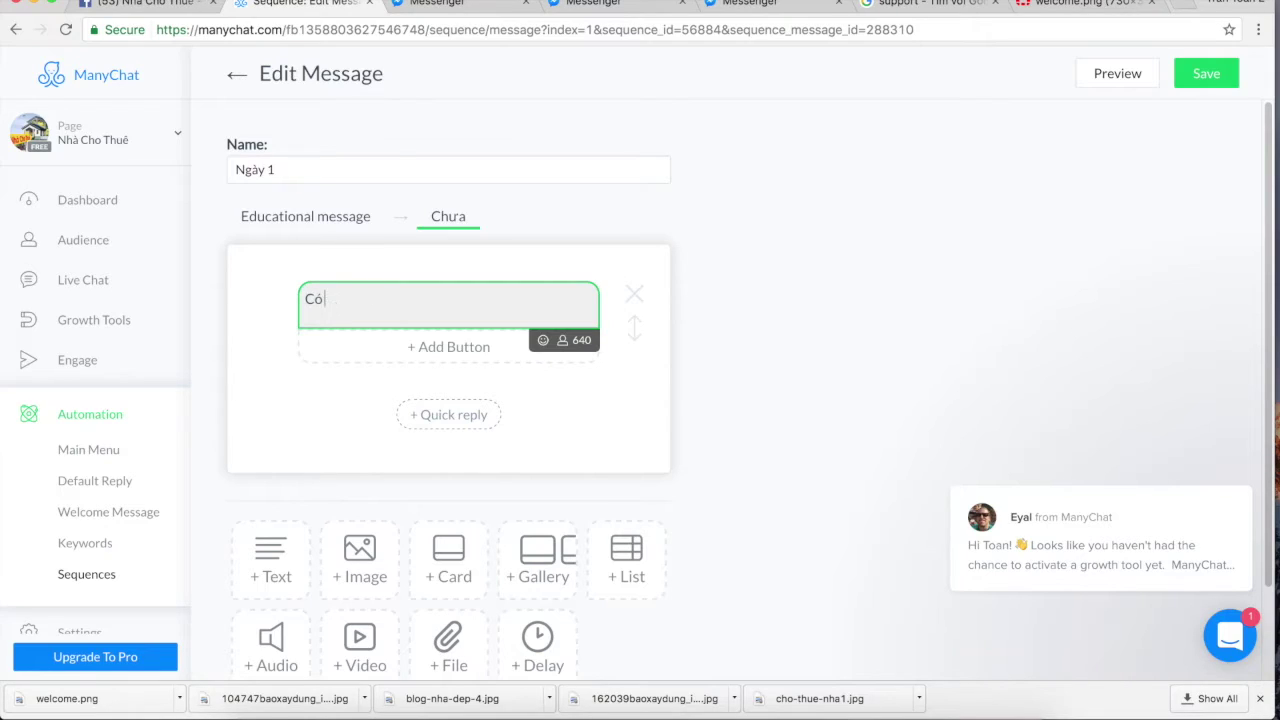
{"action": "key", "text": "BackSpace"}
{"action": "key", "text": "BackSpace"}
{"action": "key", "text": "BackSpace"}
{"action": "key", "text": "BackSpace"}
{"action": "key", "text": "BackSpace"}
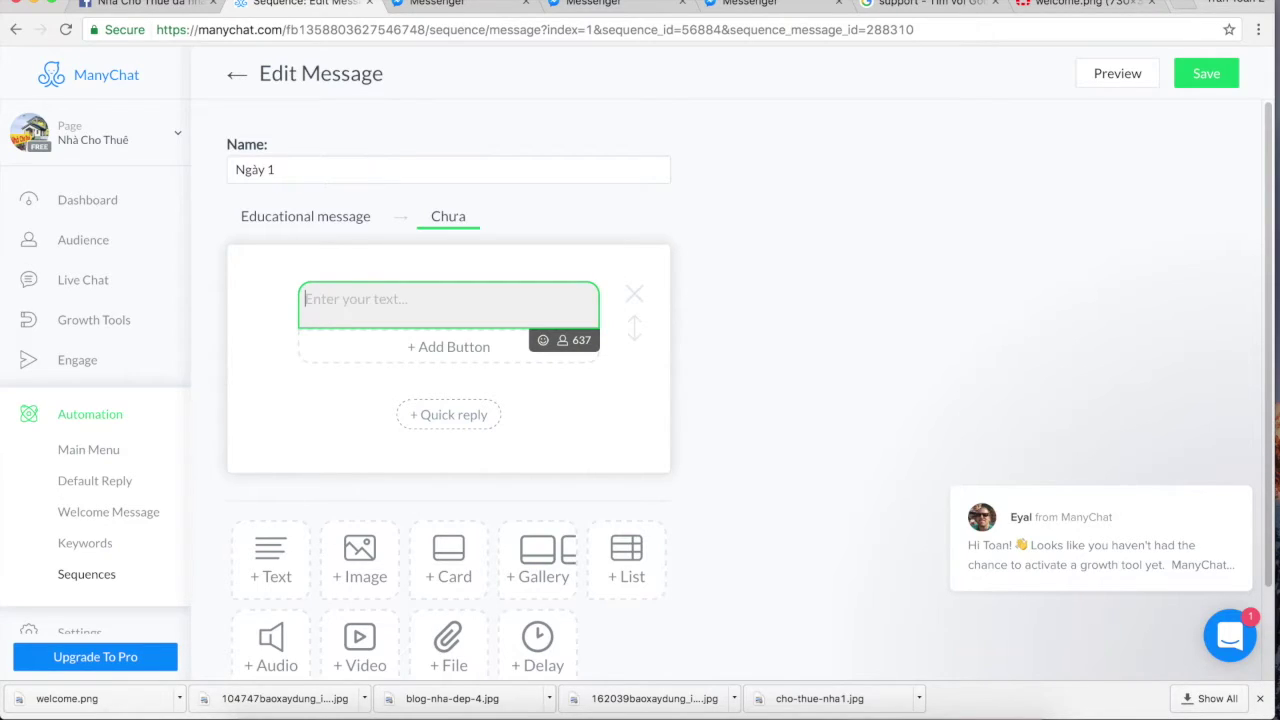
Write "Chắc", the Full Name variable, and "bận nên chưa có thời gian đọc nó." in the Chưa reply's text block.
{"action": "type", "text": "Chấ"}
{"action": "type", "text": "c"}
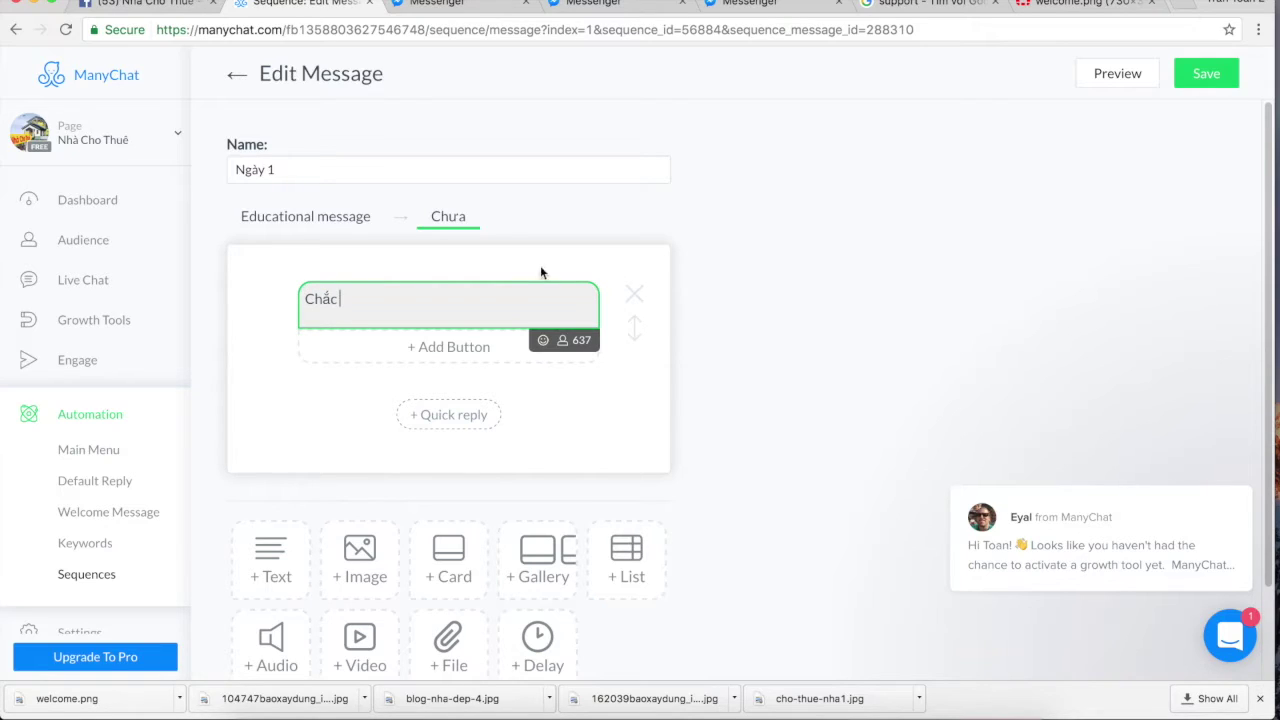
{"action": "left_click", "coordinate": [563, 340]}
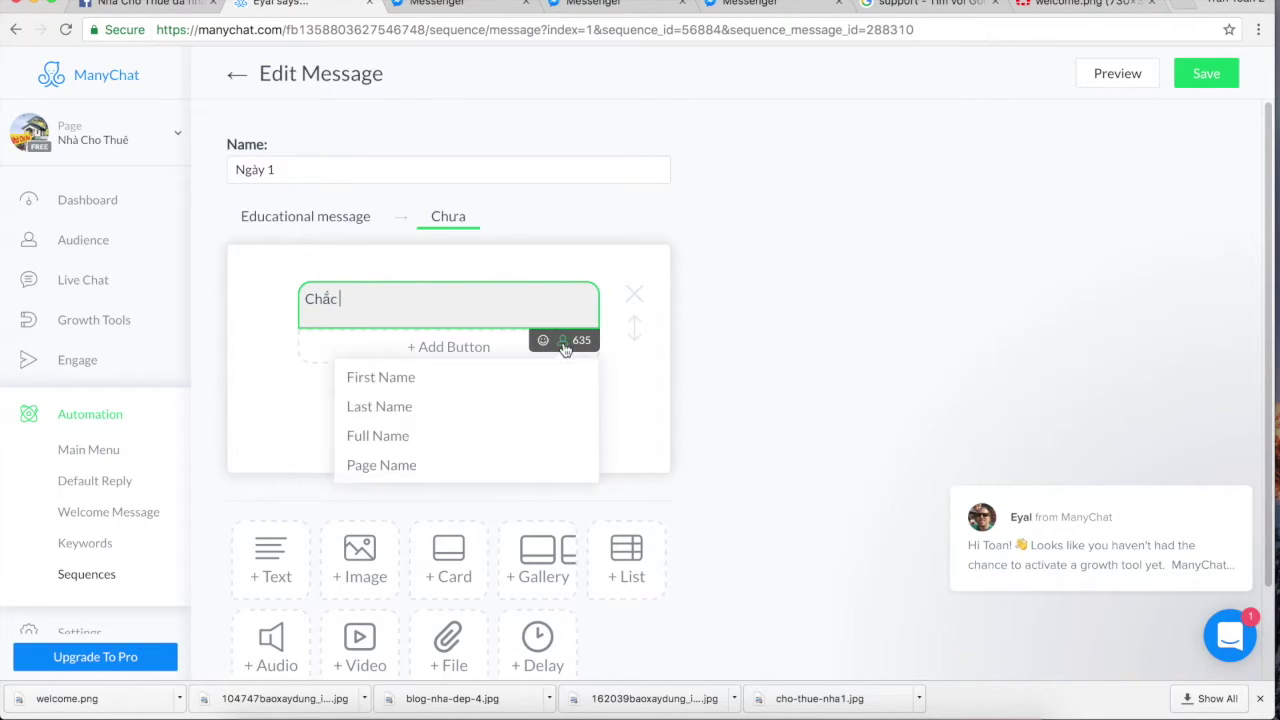
{"action": "left_click", "coordinate": [388, 440]}
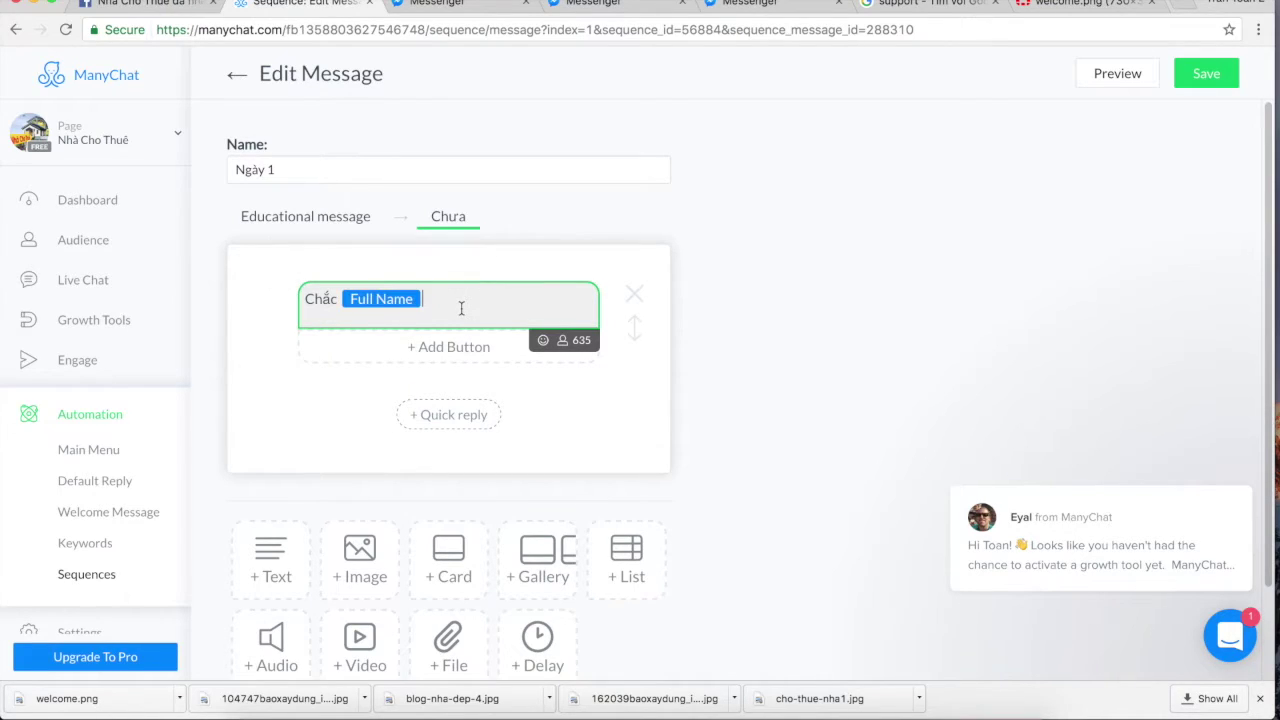
{"action": "type", "text": "ban"}
{"action": "type", "text": " ne"}
{"action": "type", "text": "cu"}
{"action": "type", "text": "ưa có th"}
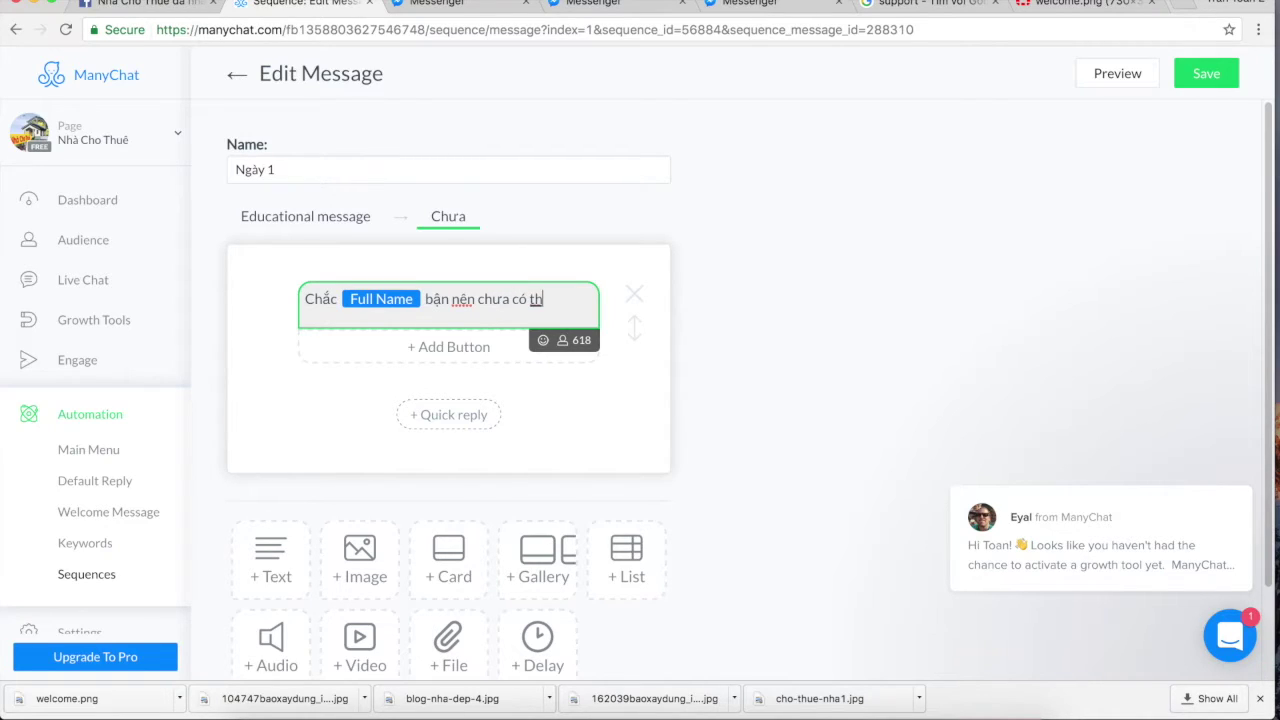
{"action": "type", "text": "ời gian đọc"}
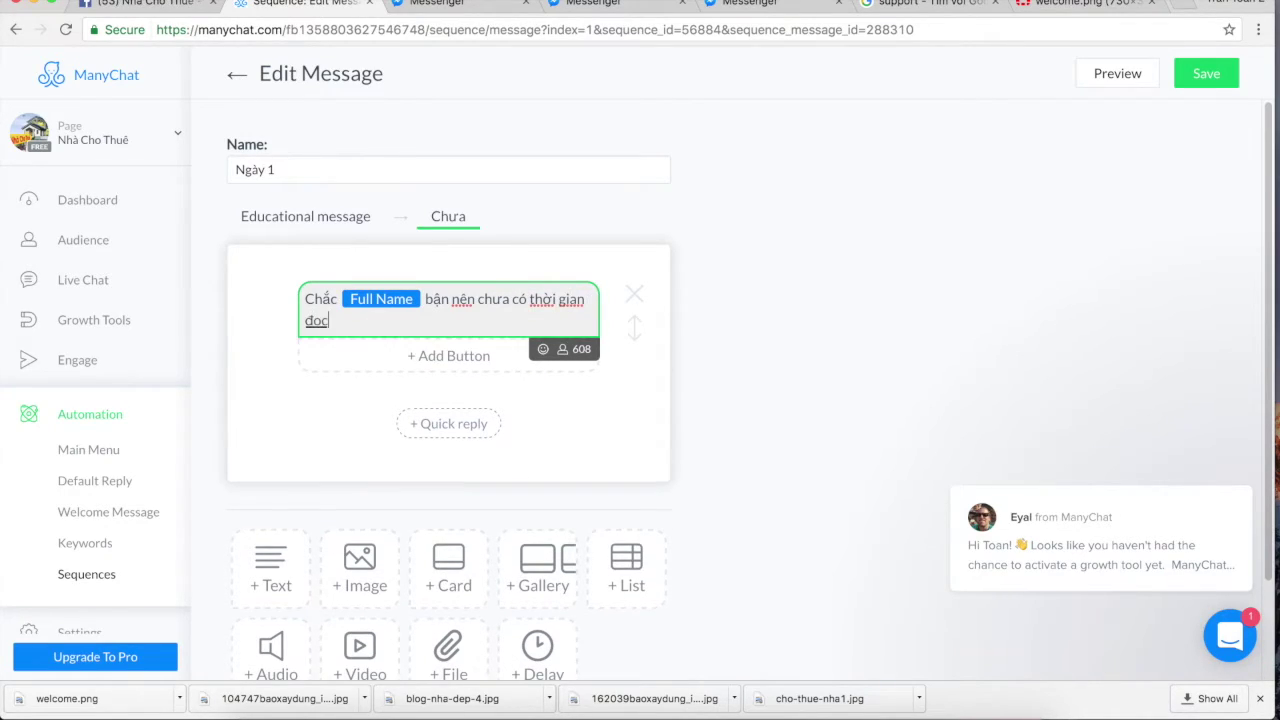
{"action": "type", "text": " nó."}
Continue the text with the sender's name, "có thể tóm tắt lại những ý chính giúp", the Last Name variable, and "ở đây".
{"action": "type", "text": " Toan có the"}
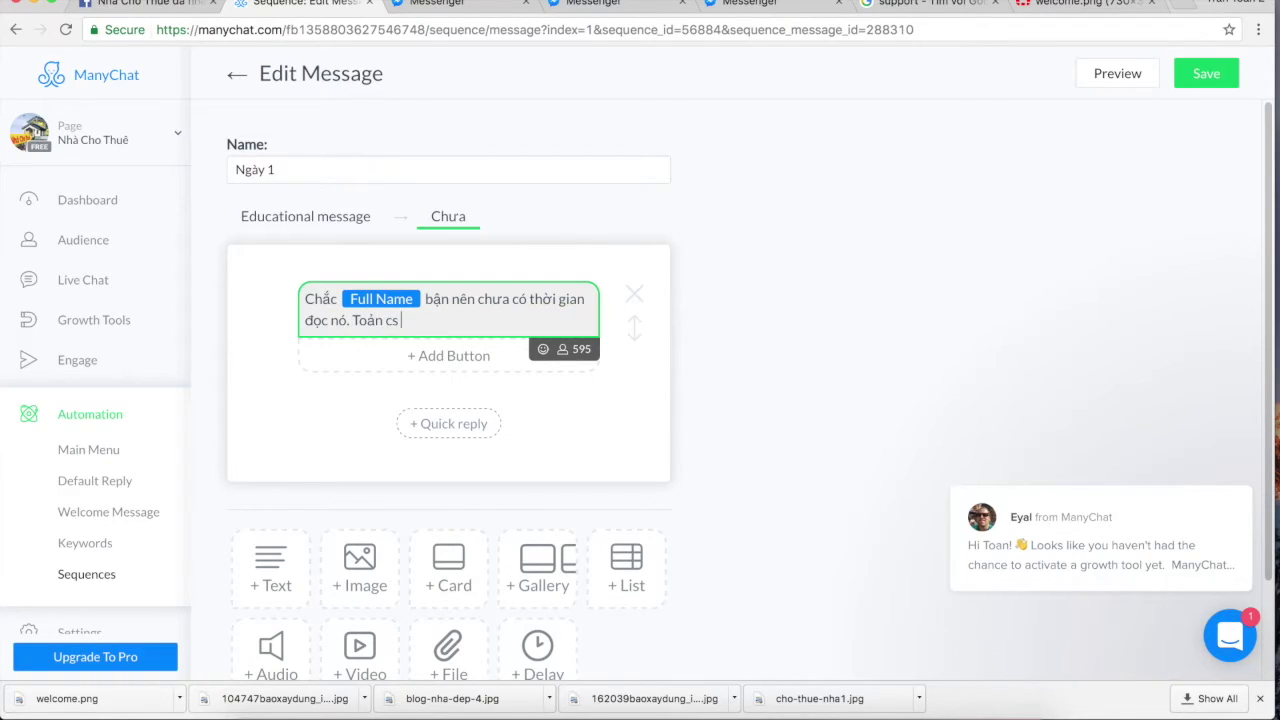
{"action": "type", "text": "er to"}
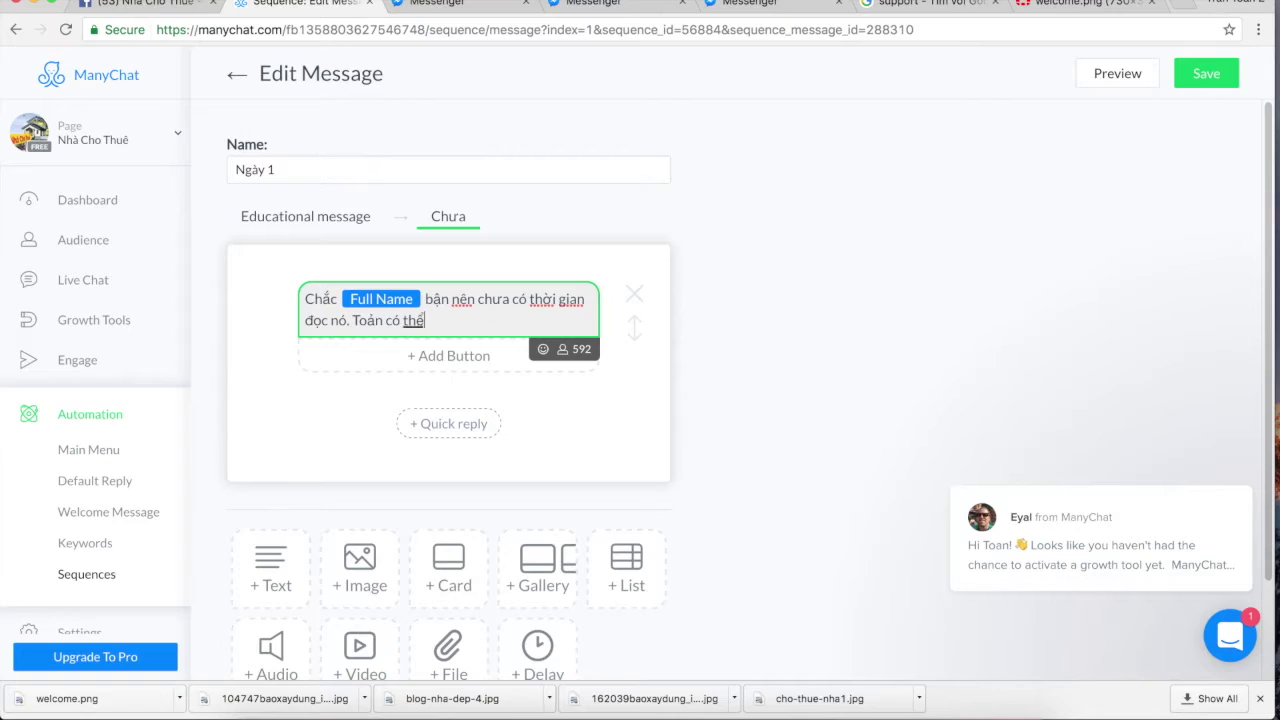
{"action": "type", "text": " ta laij nhuwngx ys chir"}
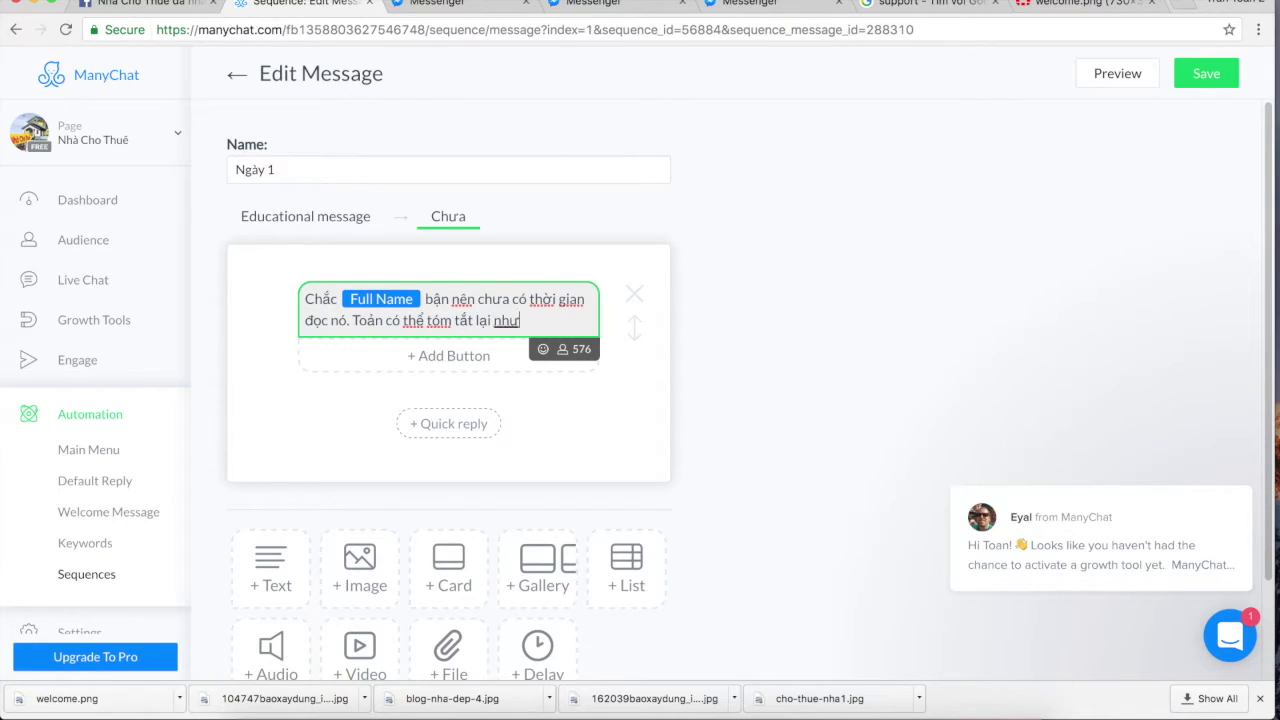
{"action": "type", "text": "nhs gif"}
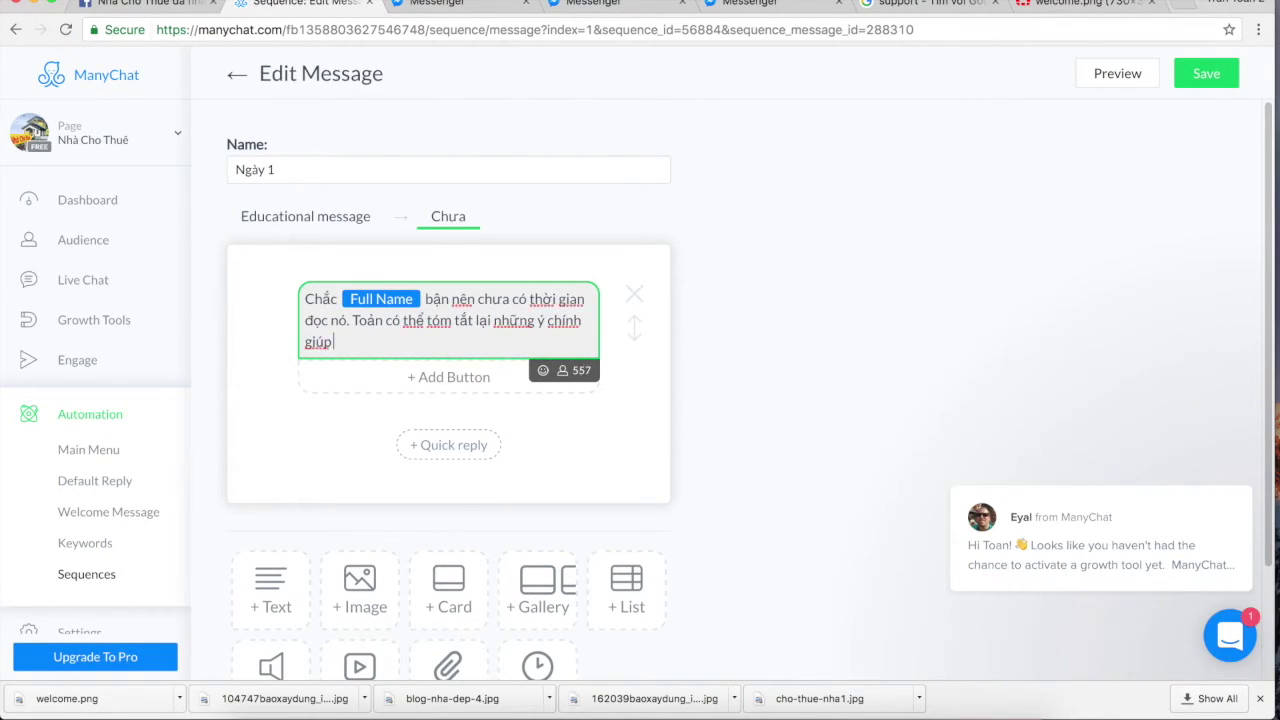
{"action": "left_click", "coordinate": [562, 370]}
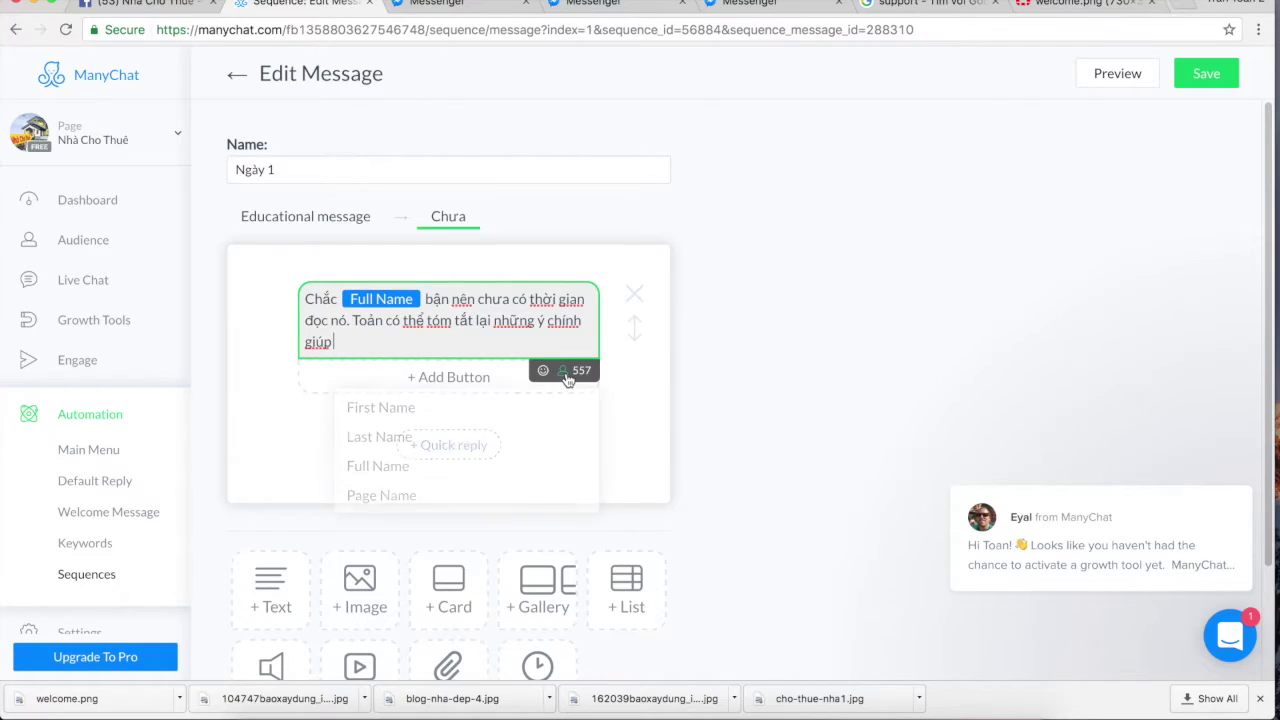
{"action": "left_click", "coordinate": [390, 438]}
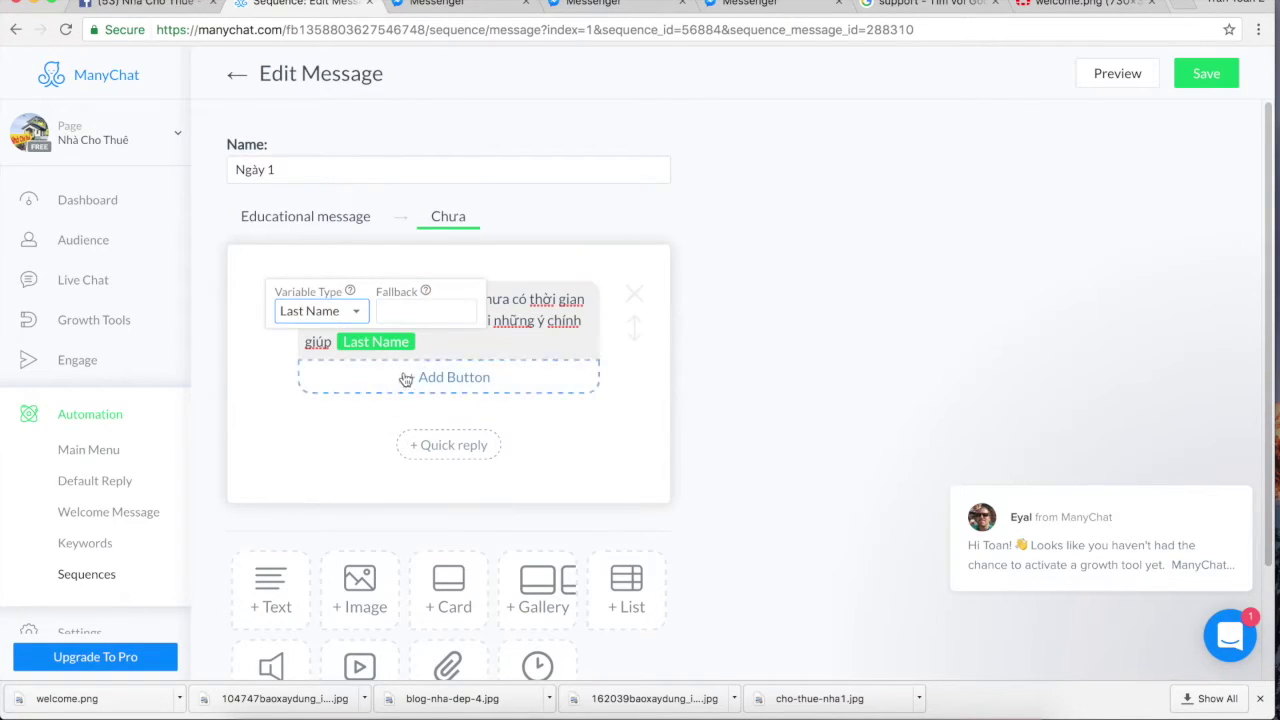
{"action": "type", "text": "ở đây"}
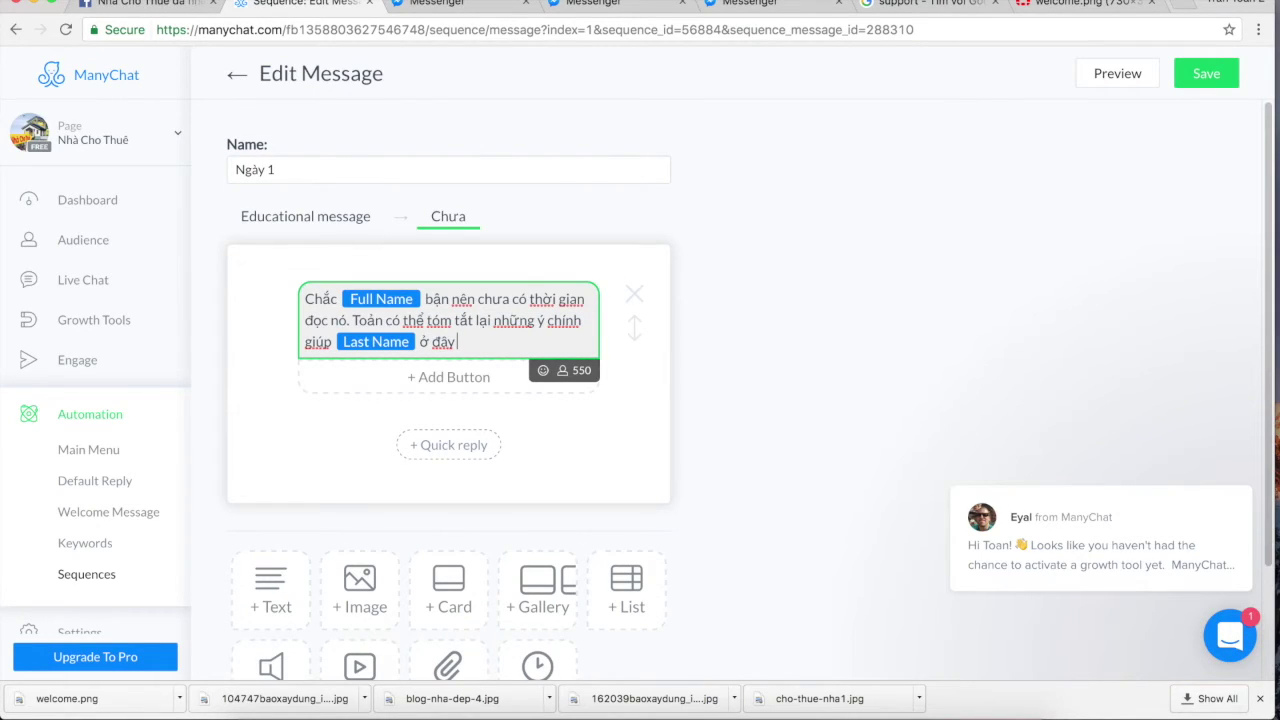
Add a 3-second delay below the Chưa reply's text and show the typing indicator during it.
{"action": "left_click", "coordinate": [537, 665]}
{"action": "left_click", "coordinate": [444, 448]}
{"action": "left_click_drag", "start_coordinate": [643, 438], "coordinate": [648, 441]}
{"action": "left_click", "coordinate": [648, 510]}
{"action": "left_click", "coordinate": [1019, 336]}
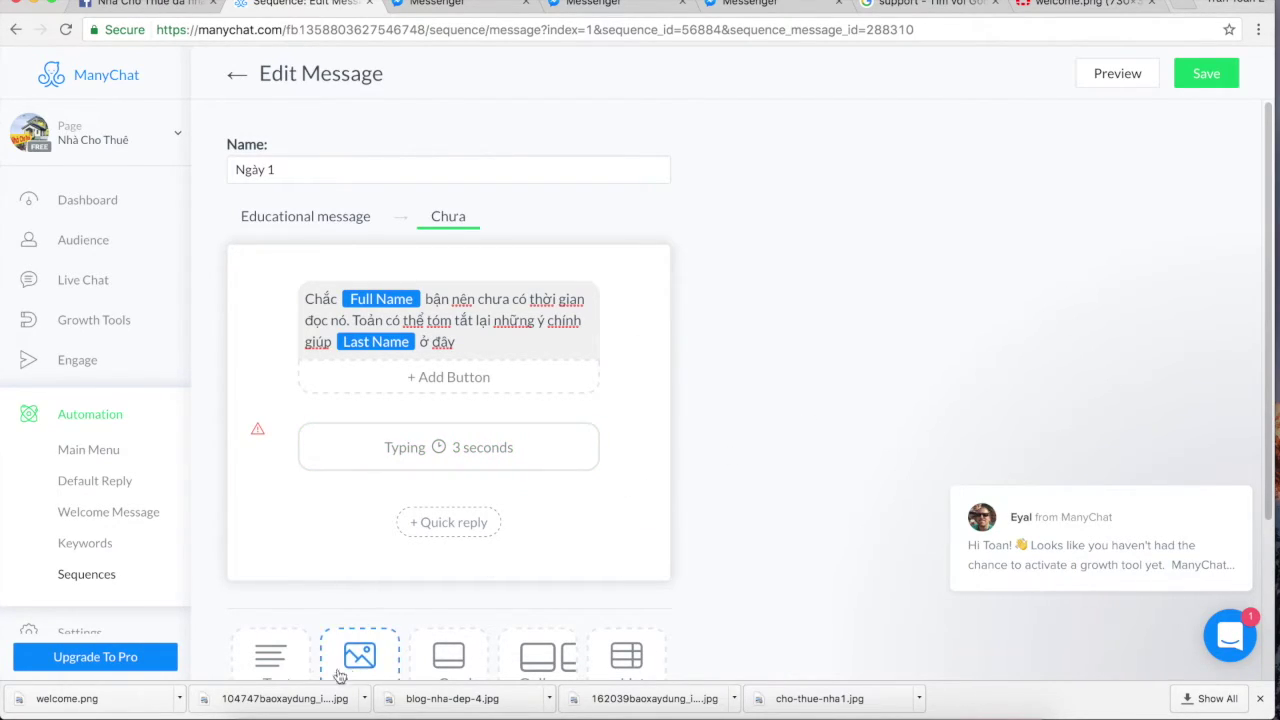
Add a text block reading "1 là ...." below the 3-second delay.
{"action": "left_click", "coordinate": [275, 657]}
{"action": "left_click", "coordinate": [413, 539]}
{"action": "type", "text": "1 laf ...."}
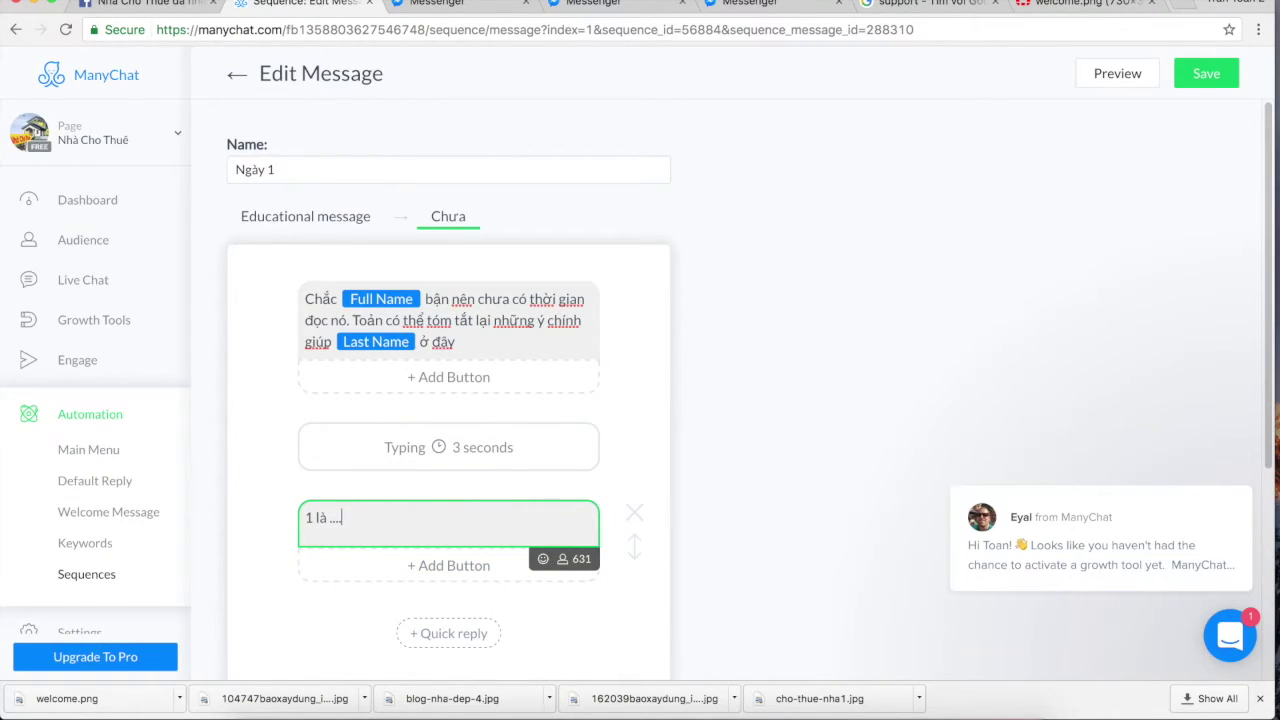
{"action": "left_click", "coordinate": [754, 543]}
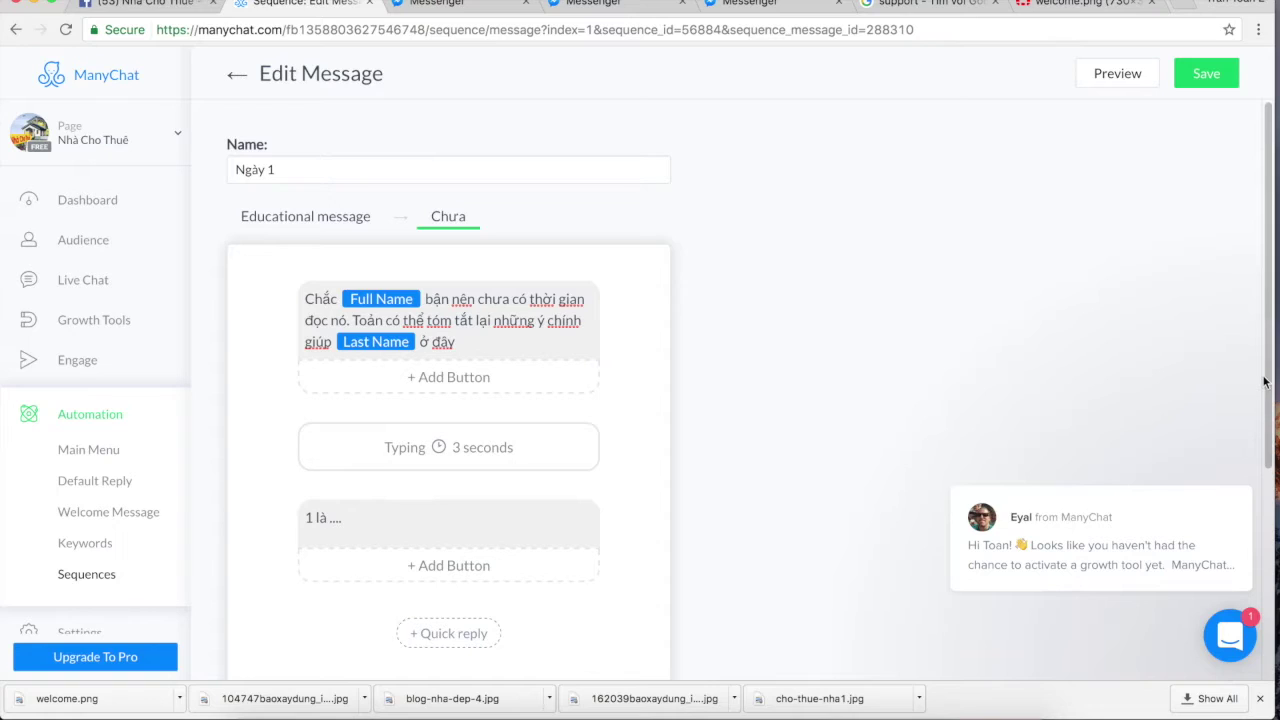
Add two more pairs of a delay followed by an empty text block below the "1 là ...." block.
{"action": "left_click_drag", "start_coordinate": [1268, 378], "coordinate": [1266, 468]}
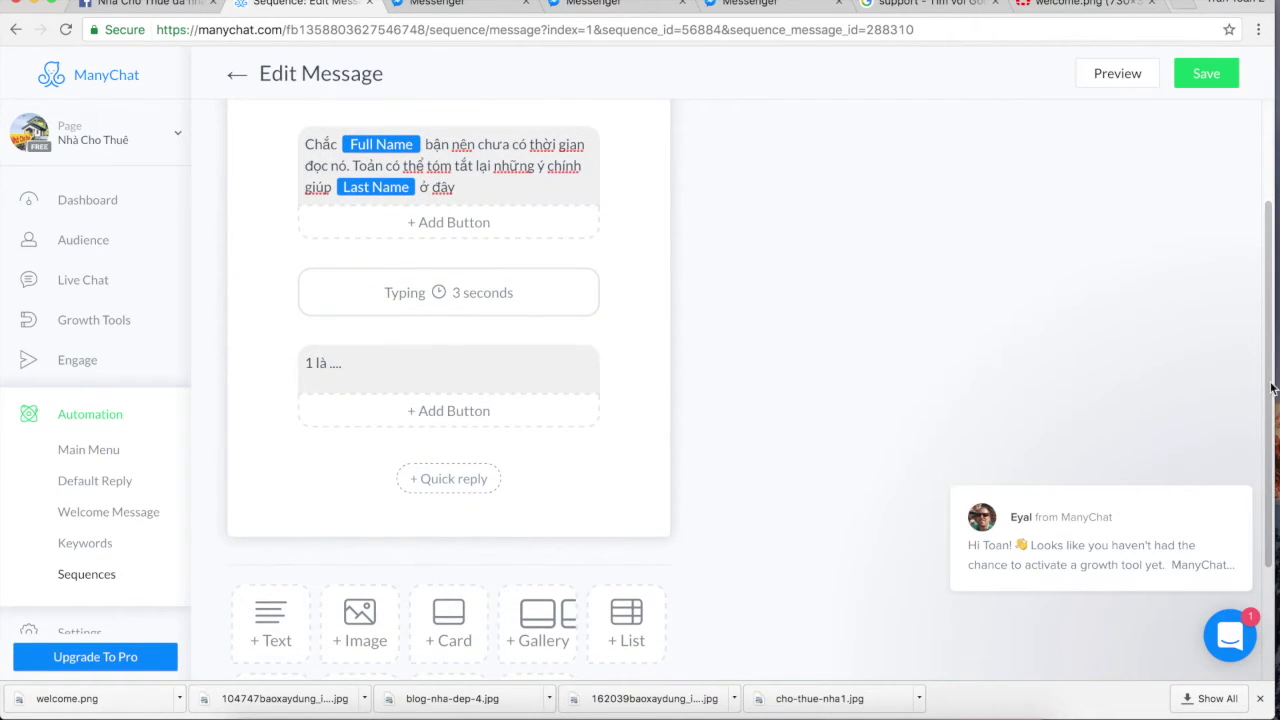
{"action": "scroll", "coordinate": [1260, 420], "scroll_direction": "down", "scroll_amount": 3}
{"action": "left_click", "coordinate": [536, 556]}
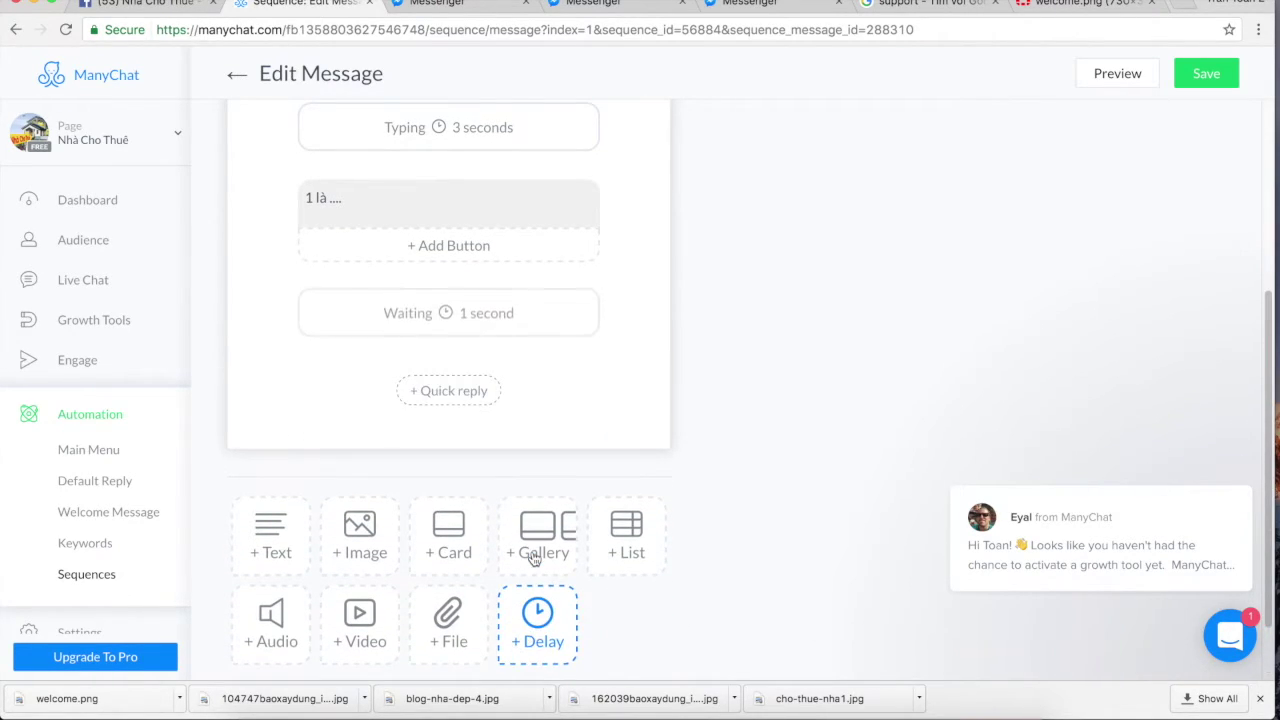
{"action": "left_click", "coordinate": [270, 535]}
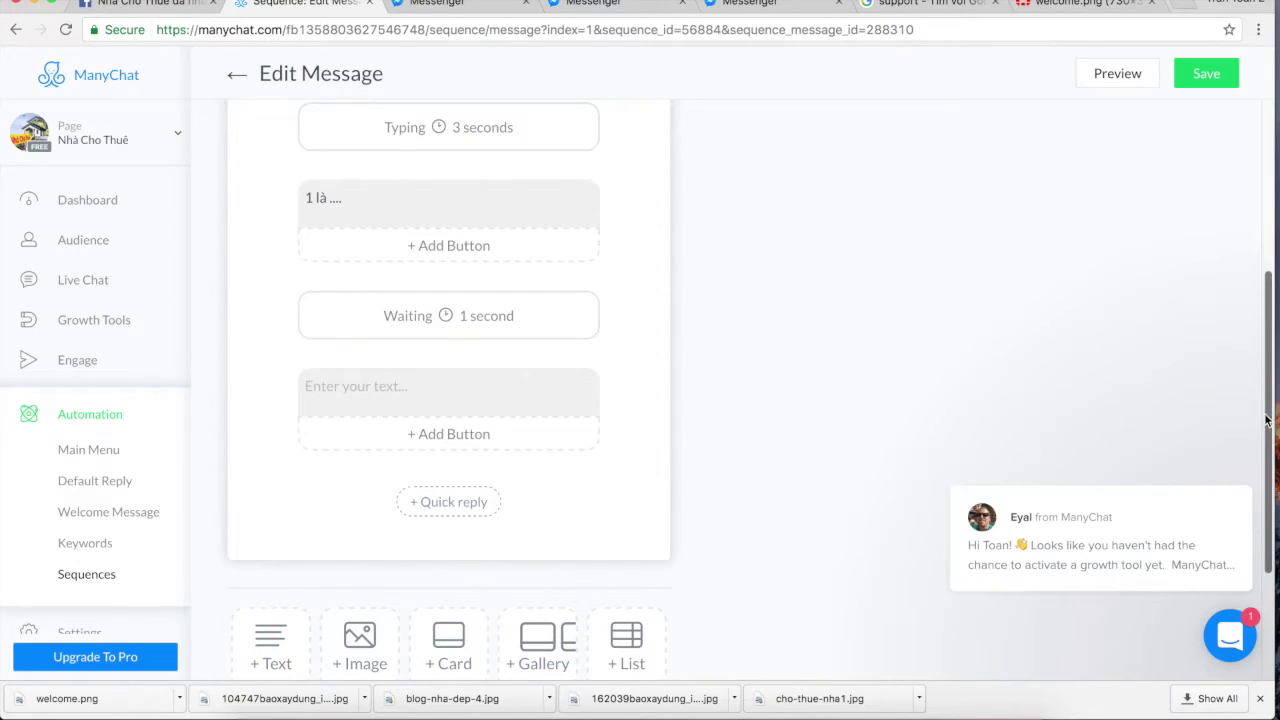
{"action": "scroll", "coordinate": [1266, 420], "scroll_direction": "down", "scroll_amount": 3}
{"action": "left_click", "coordinate": [537, 578]}
{"action": "left_click", "coordinate": [278, 567]}
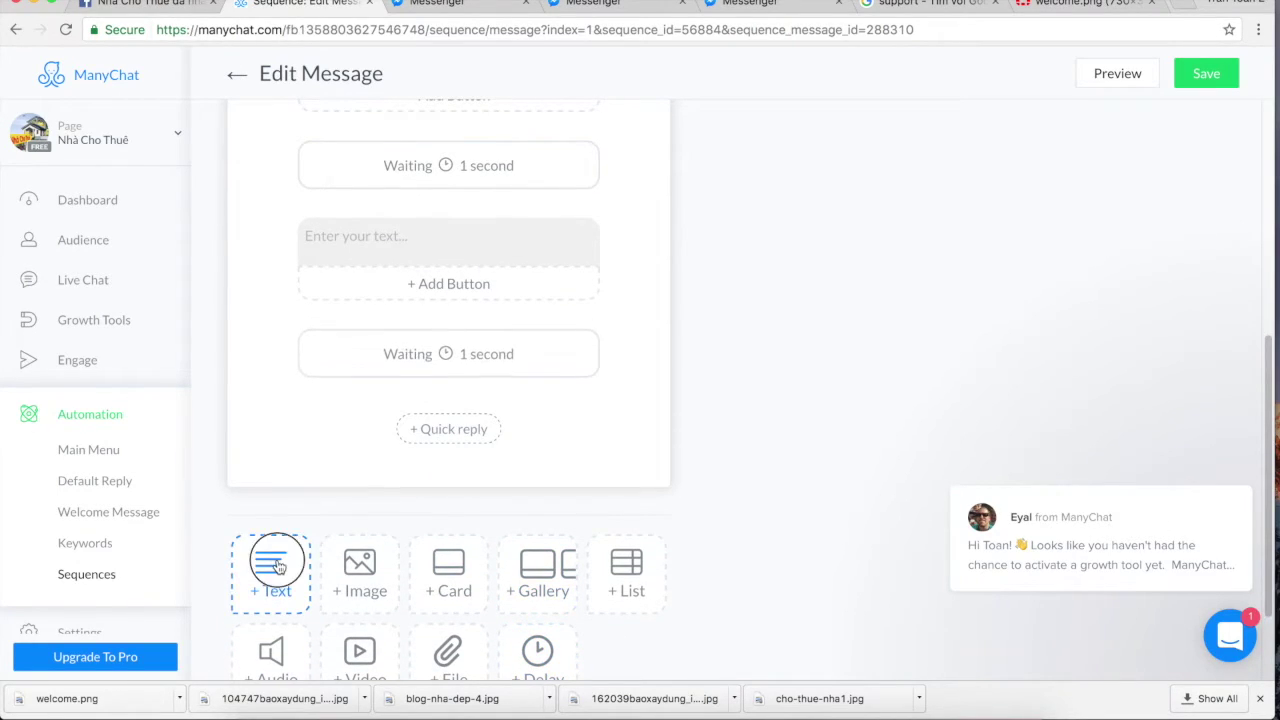
Set the delay after "1 là ...." to 2 seconds with typing shown, and enter "2 là" in the text block below it.
{"action": "left_click", "coordinate": [457, 240]}
{"action": "left_click", "coordinate": [457, 170]}
{"action": "left_click_drag", "start_coordinate": [646, 163], "coordinate": [651, 164]}
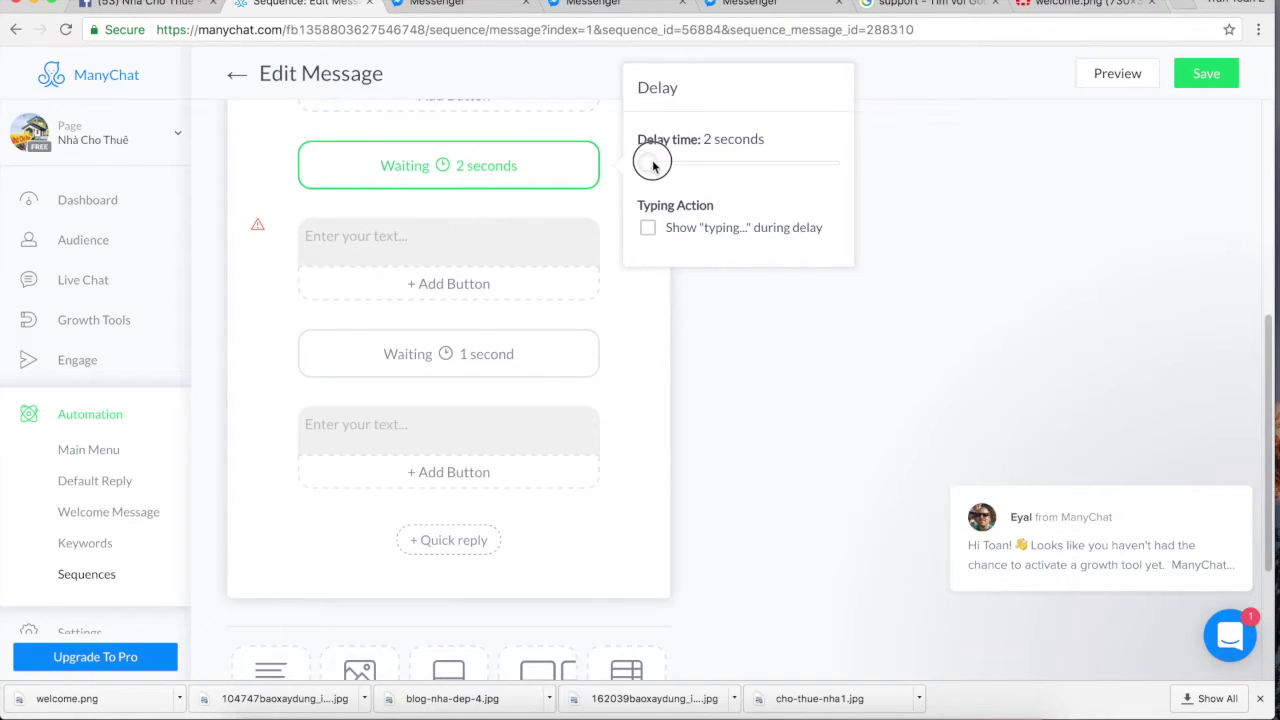
{"action": "left_click", "coordinate": [651, 228]}
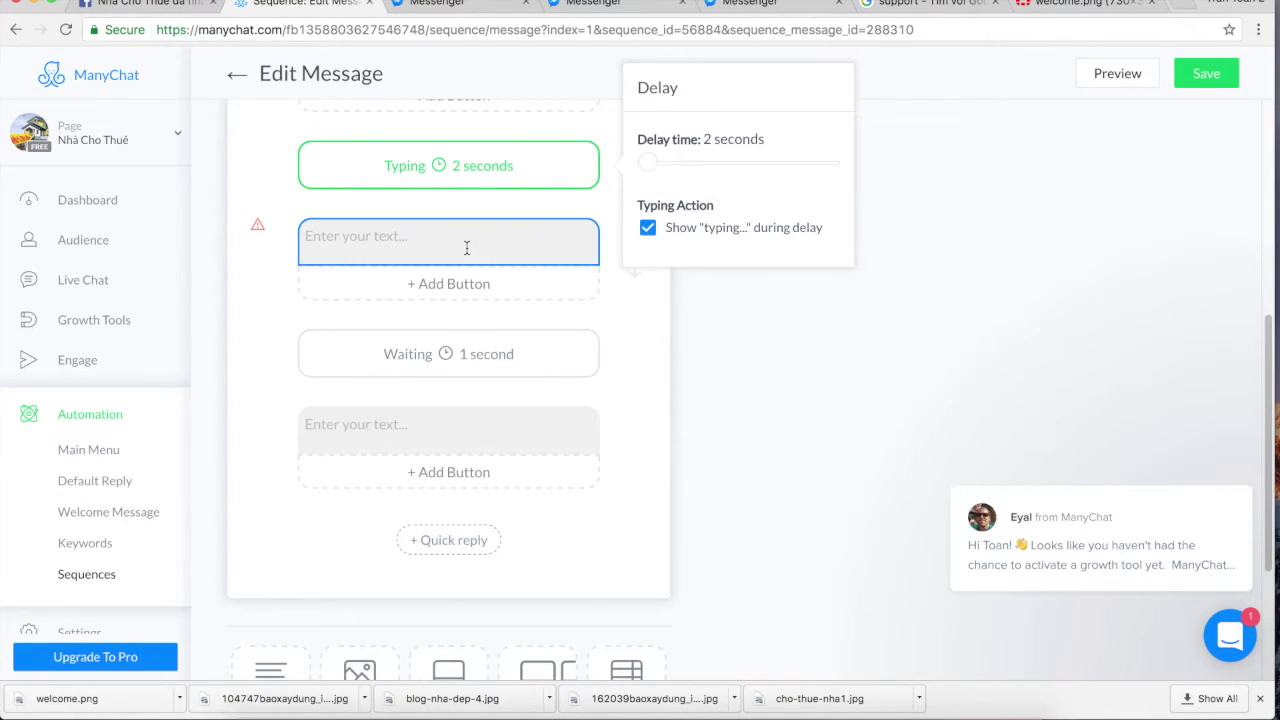
{"action": "left_click", "coordinate": [469, 249]}
{"action": "type", "text": "2 là"}
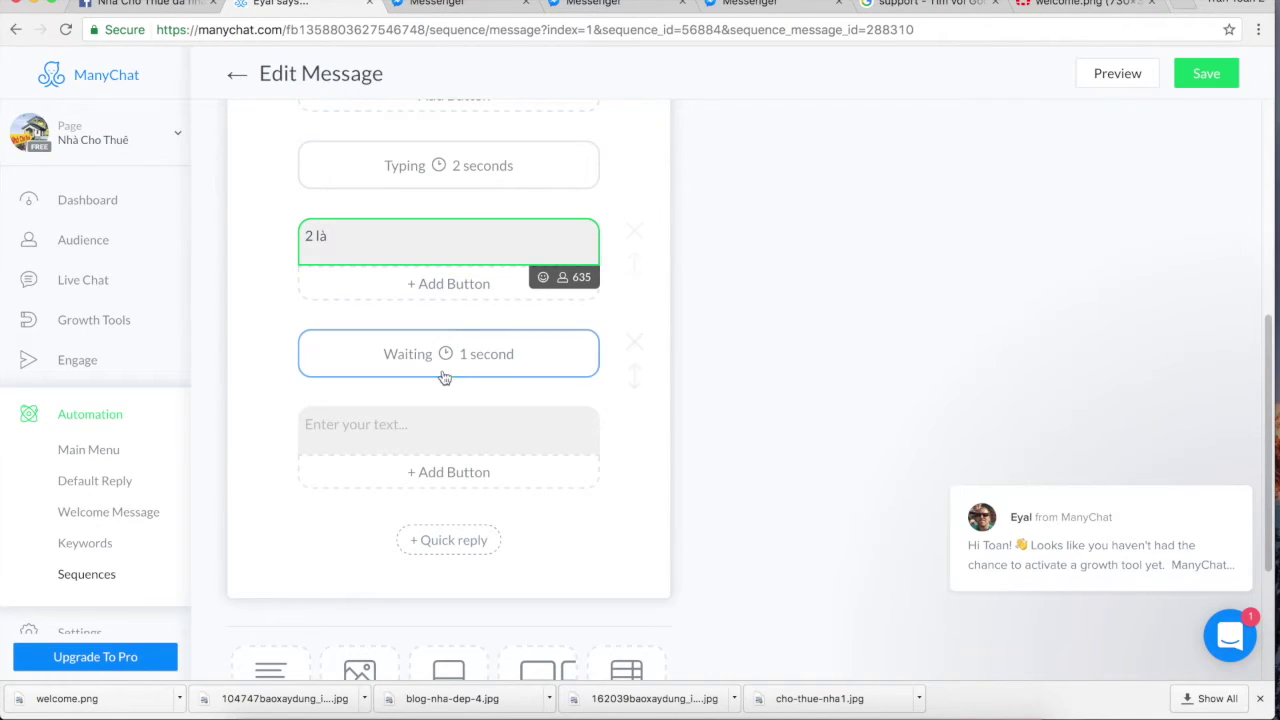
Set the delay after the "2 là" block to 3 seconds and show the typing indicator during it.
{"action": "left_click", "coordinate": [443, 368]}
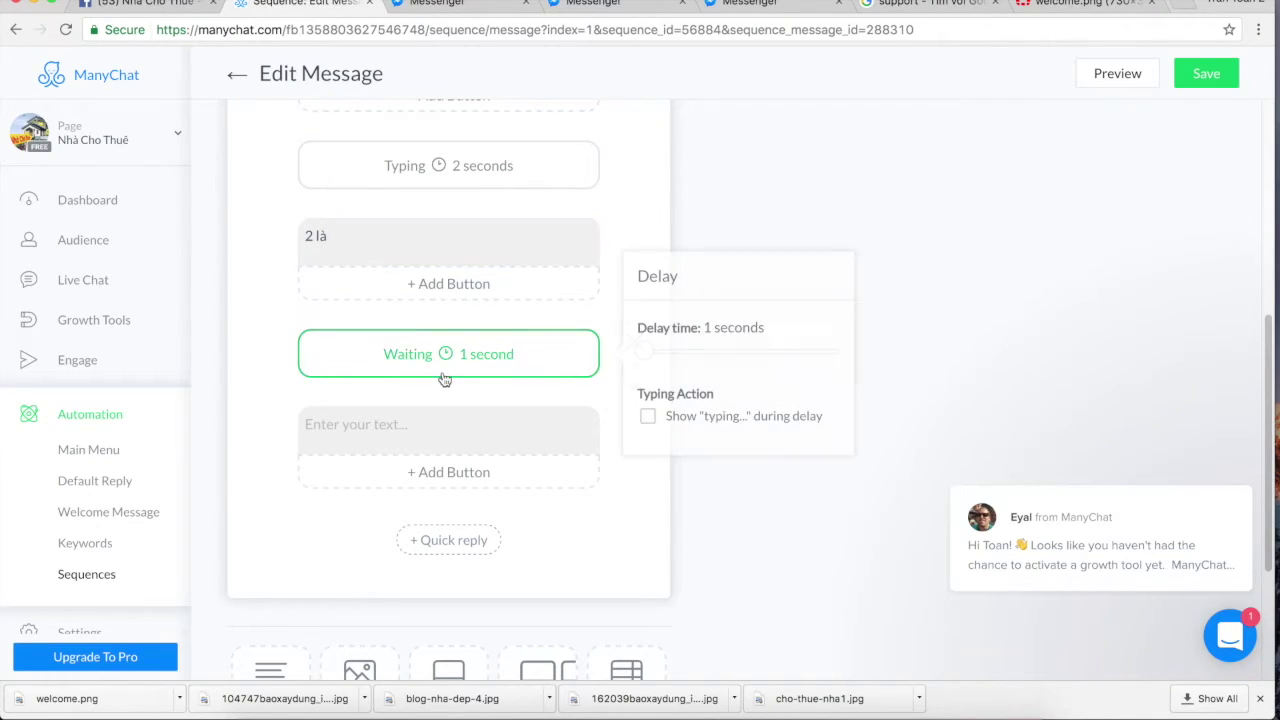
{"action": "left_click_drag", "start_coordinate": [647, 350], "coordinate": [658, 350]}
{"action": "left_click", "coordinate": [648, 416]}
Enter "3 là" in the last text block of the Chưa reply and save the message.
{"action": "left_click", "coordinate": [494, 421]}
{"action": "type", "text": "3 là"}
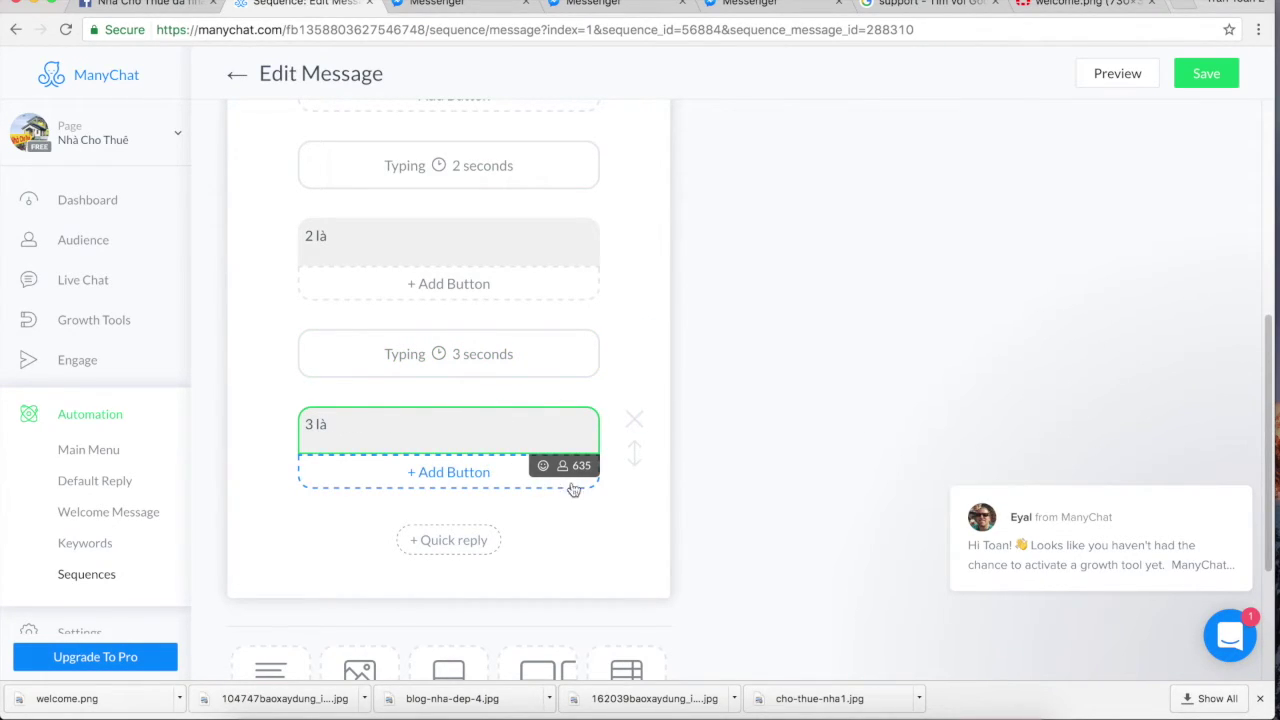
{"action": "left_click", "coordinate": [771, 475]}
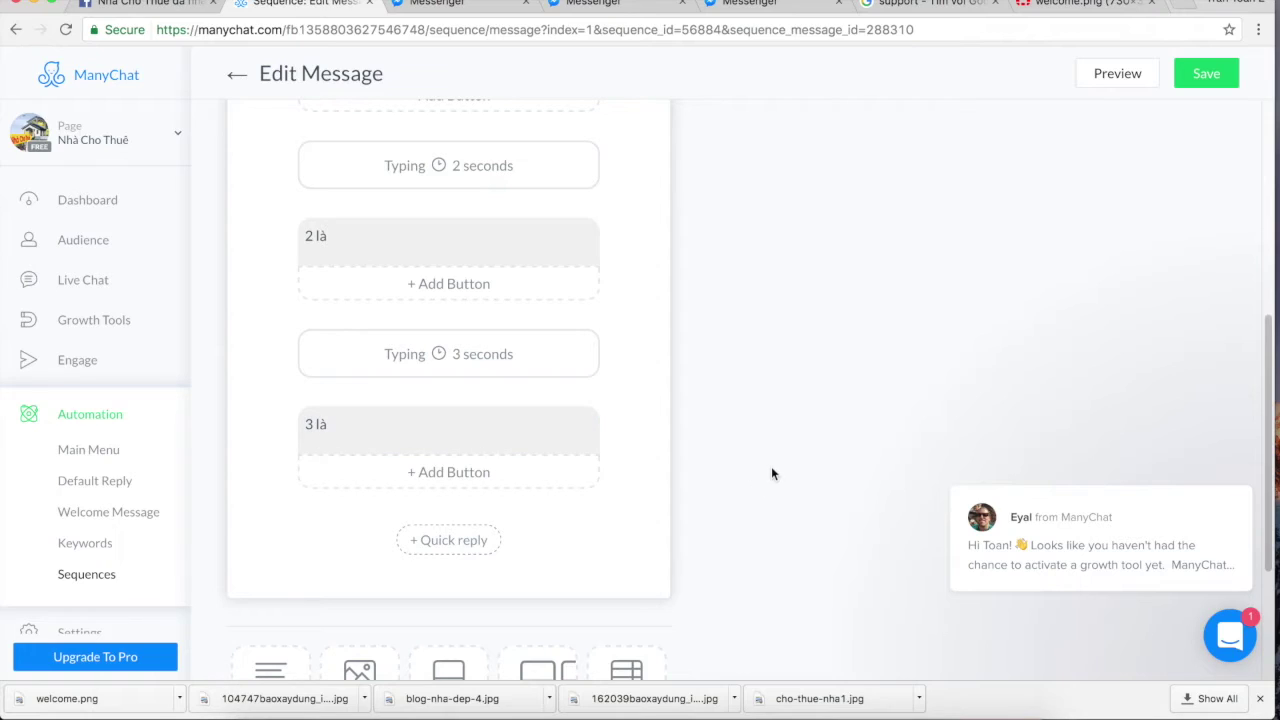
{"action": "left_click", "coordinate": [1222, 80]}
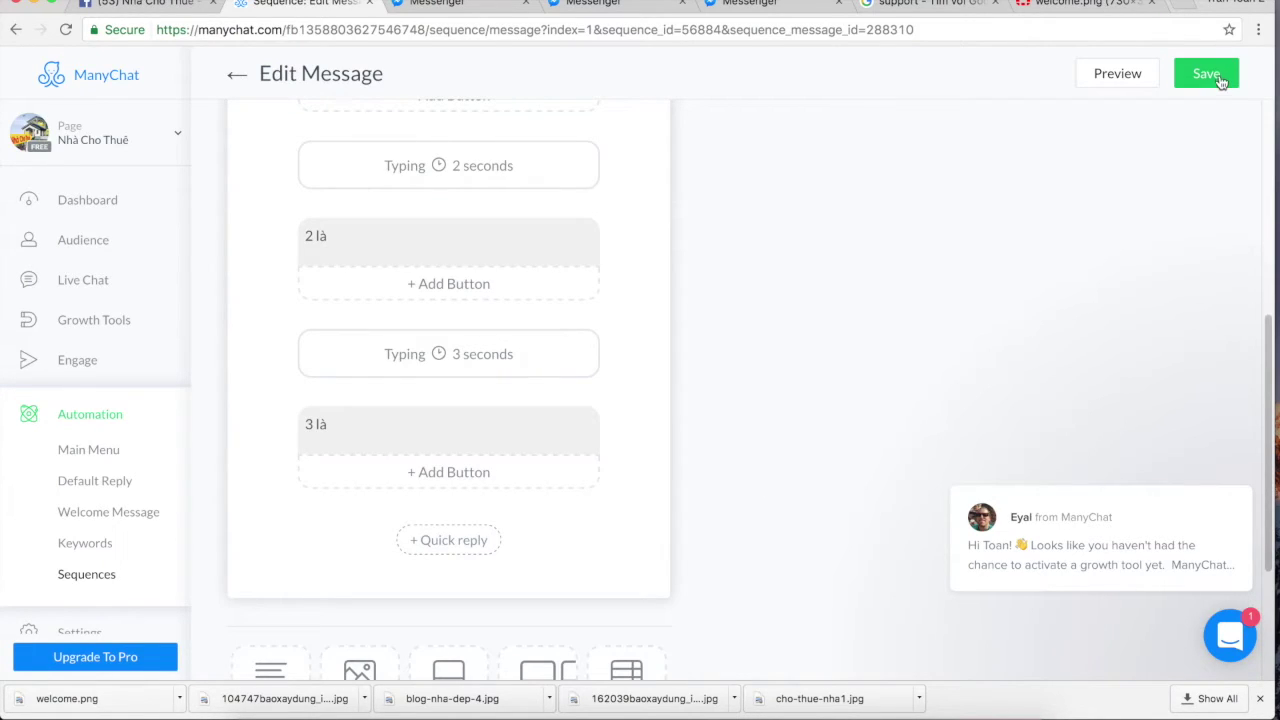
Return to the main Educational message and add a second button below "Chưa".
{"action": "left_click_drag", "start_coordinate": [1275, 349], "coordinate": [1272, 140]}
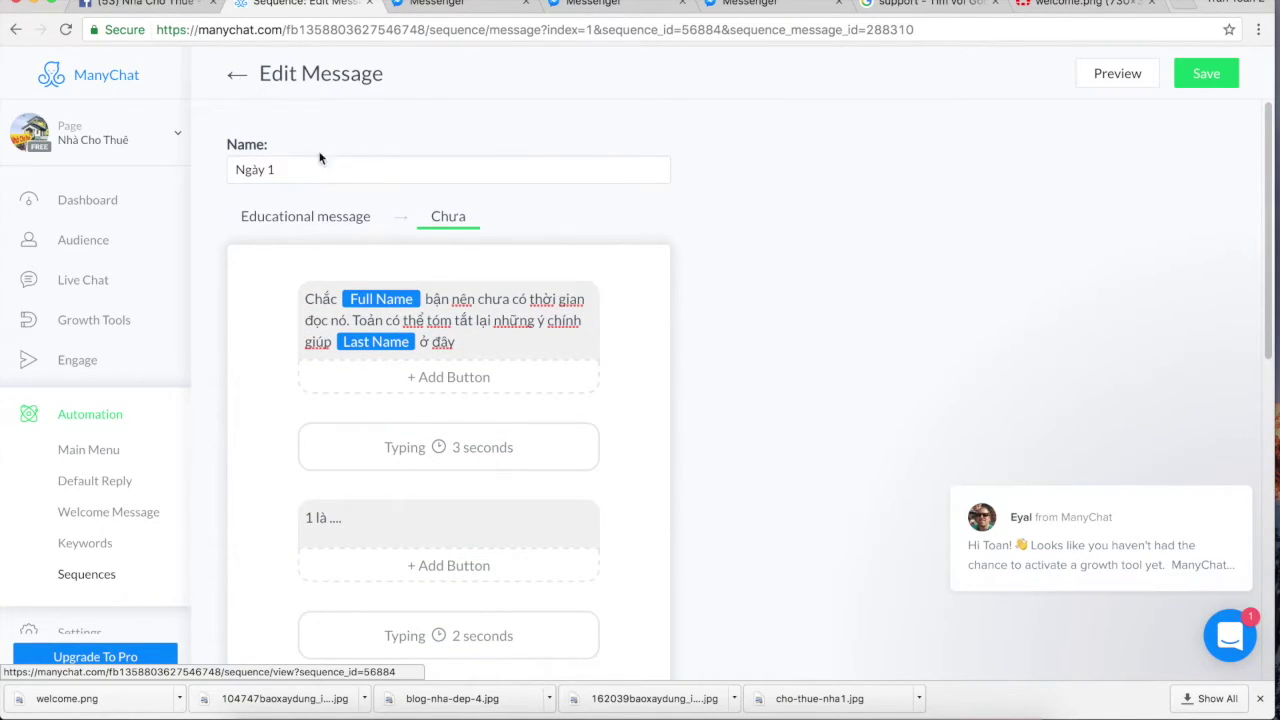
{"action": "left_click", "coordinate": [354, 218]}
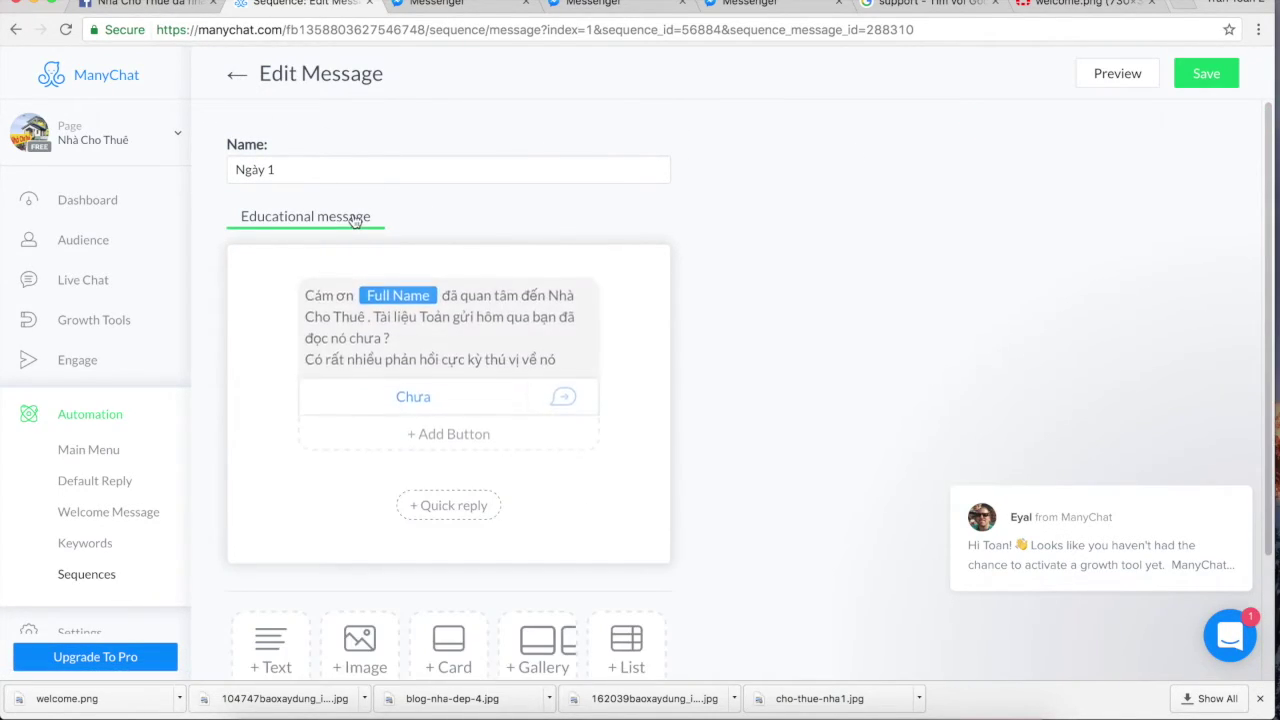
{"action": "left_click", "coordinate": [445, 436]}
Title the second button "Tôi đã đọc", removing all of its default title text.
{"action": "triple_click", "coordinate": [721, 330]}
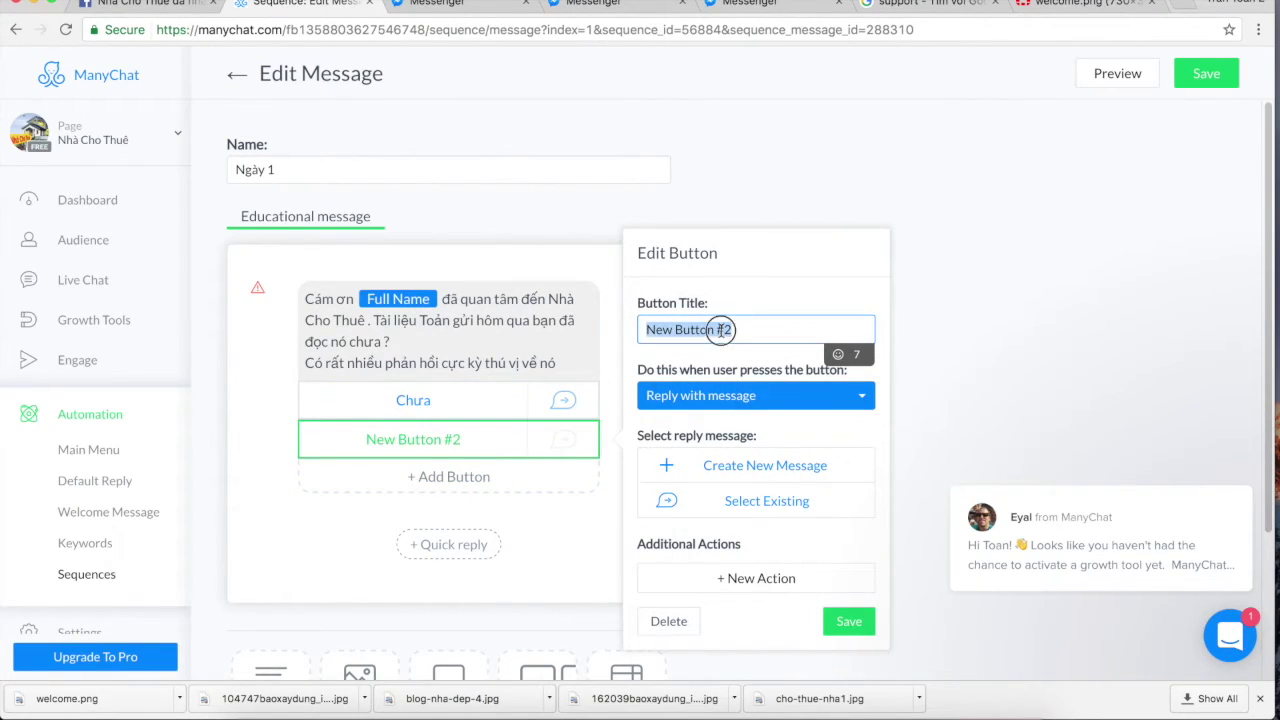
{"action": "type", "text": "Tôi"}
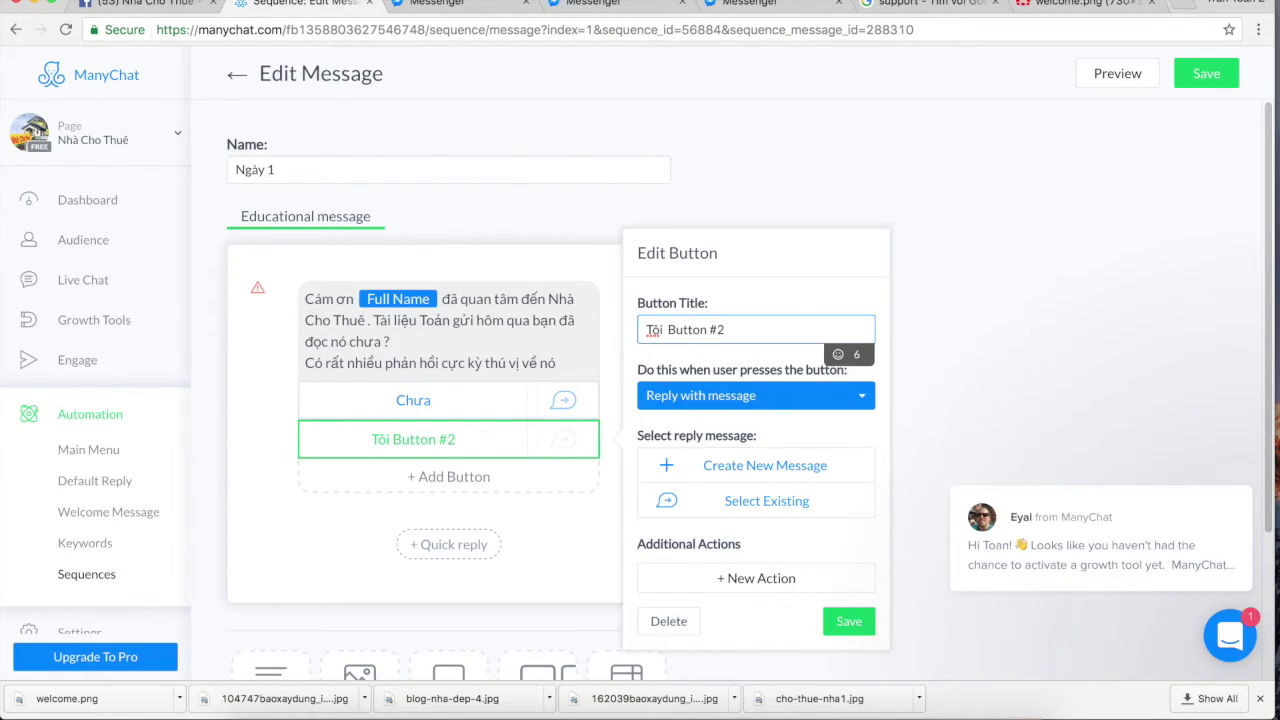
{"action": "key", "text": "BackSpace"}
{"action": "key", "text": "BackSpace"}
{"action": "key", "text": "BackSpace"}
{"action": "key", "text": "BackSpace"}
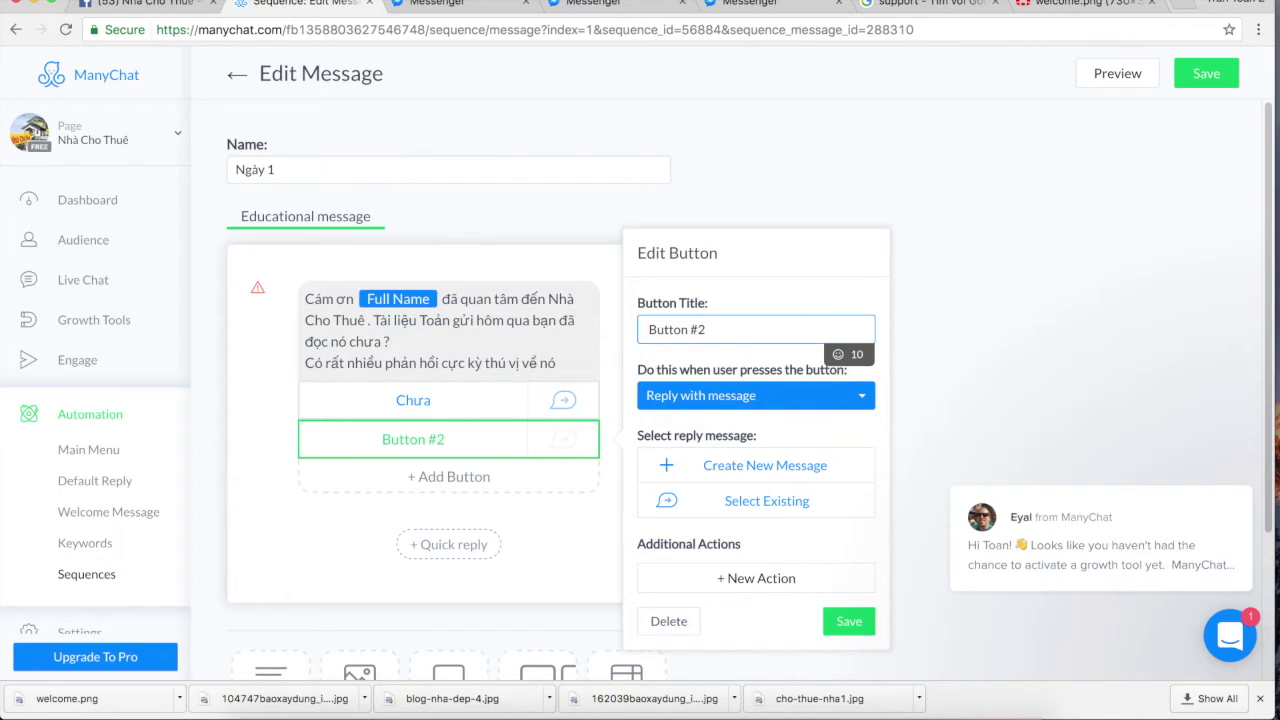
{"action": "key", "text": "super+a"}
{"action": "type", "text": "Toôi đã đọ"}
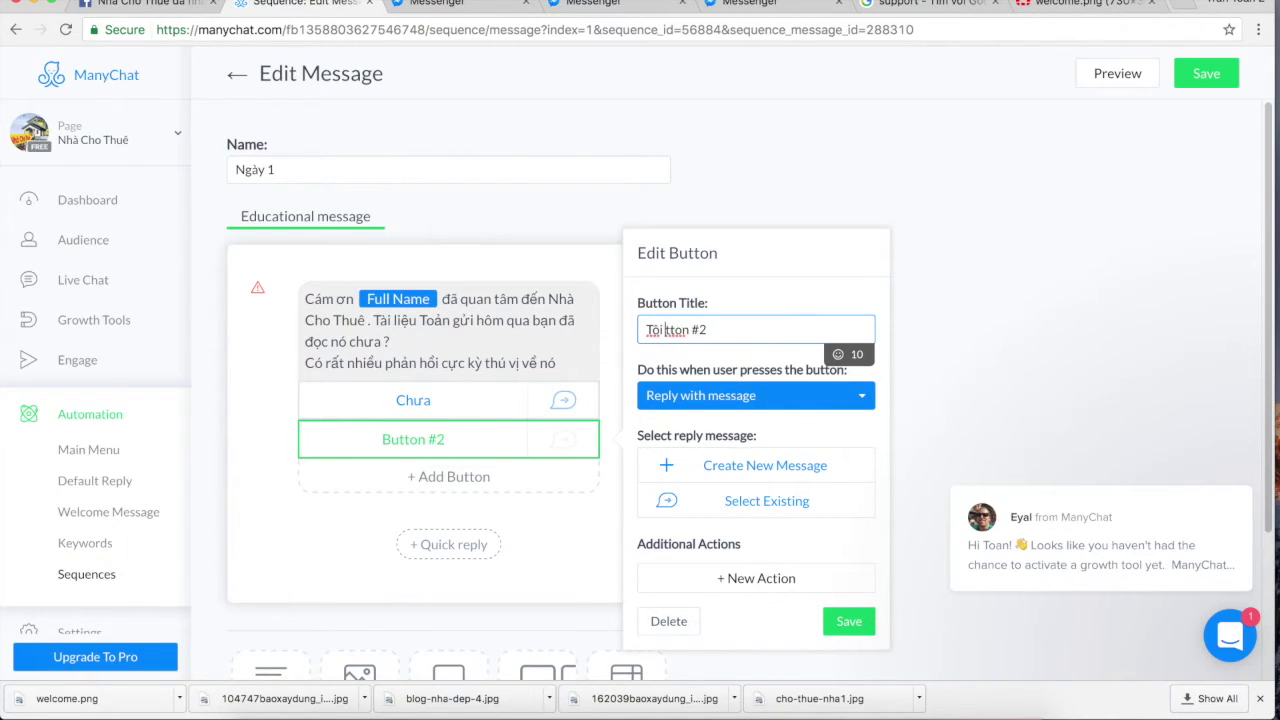
{"action": "type", "text": "c"}
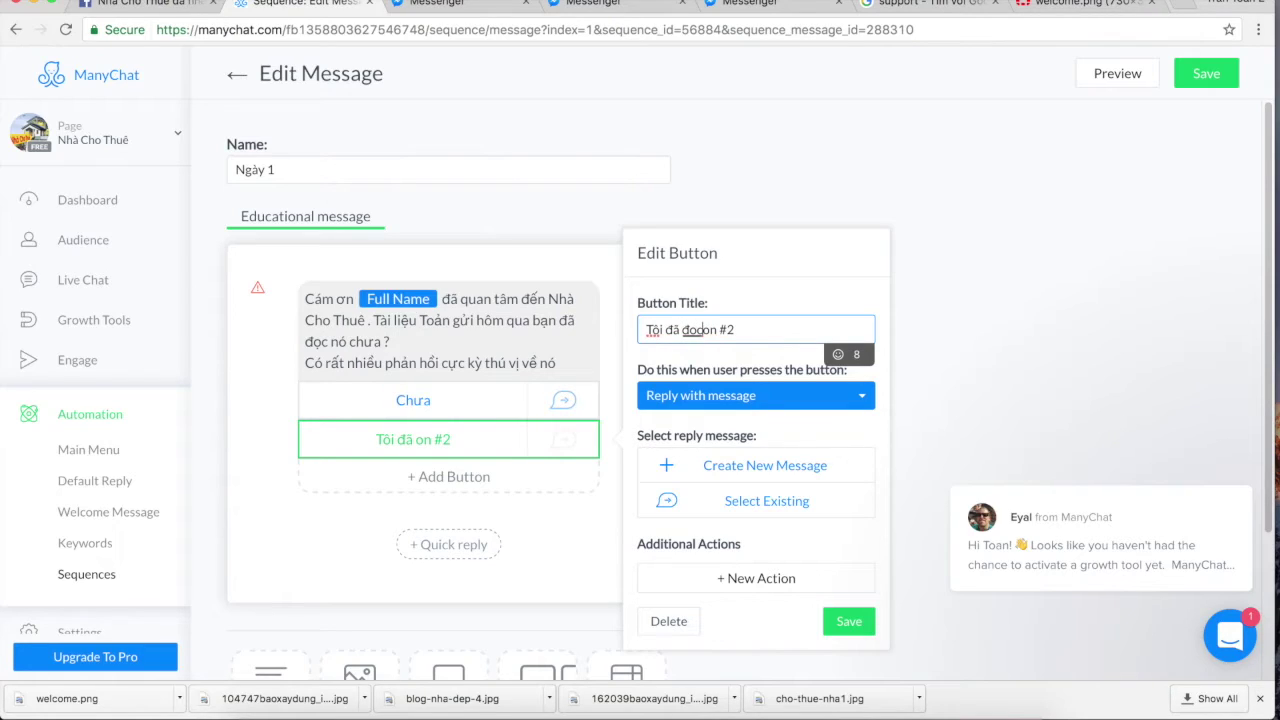
{"action": "key", "text": "Delete"}
{"action": "key", "text": "Delete"}
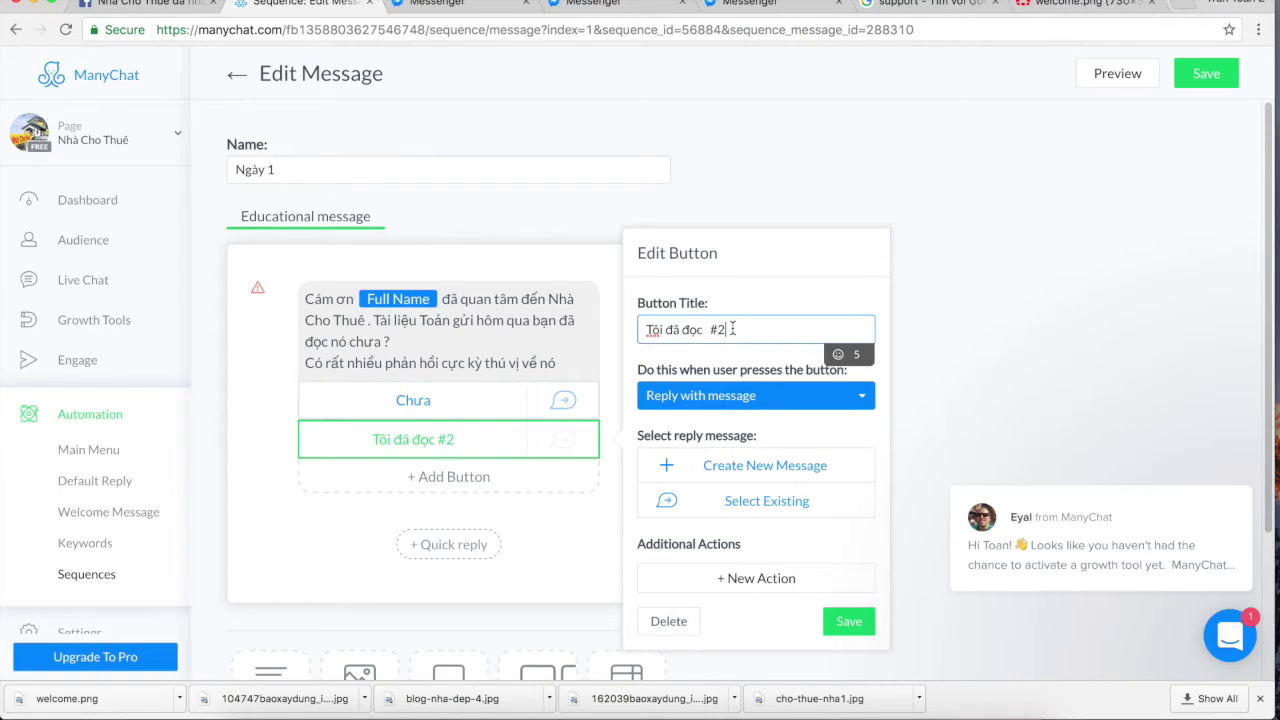
{"action": "key", "text": "BackSpace"}
{"action": "key", "text": "BackSpace"}
{"action": "key", "text": "BackSpace"}
{"action": "key", "text": "BackSpace"}
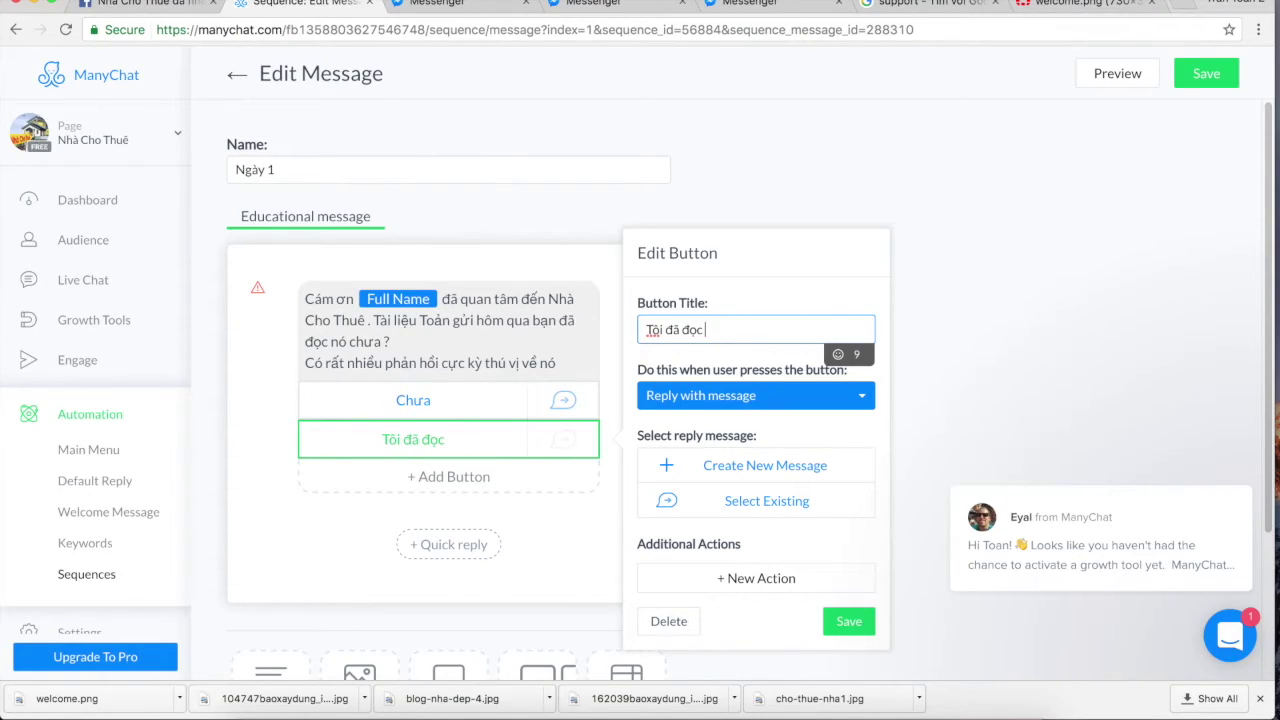
Create a new reply message for the "Tôi đã đọc" button, reading "Thật tuyệt vời phải không" followed by the Full Name variable.
{"action": "left_click", "coordinate": [736, 468]}
{"action": "left_click", "coordinate": [477, 298]}
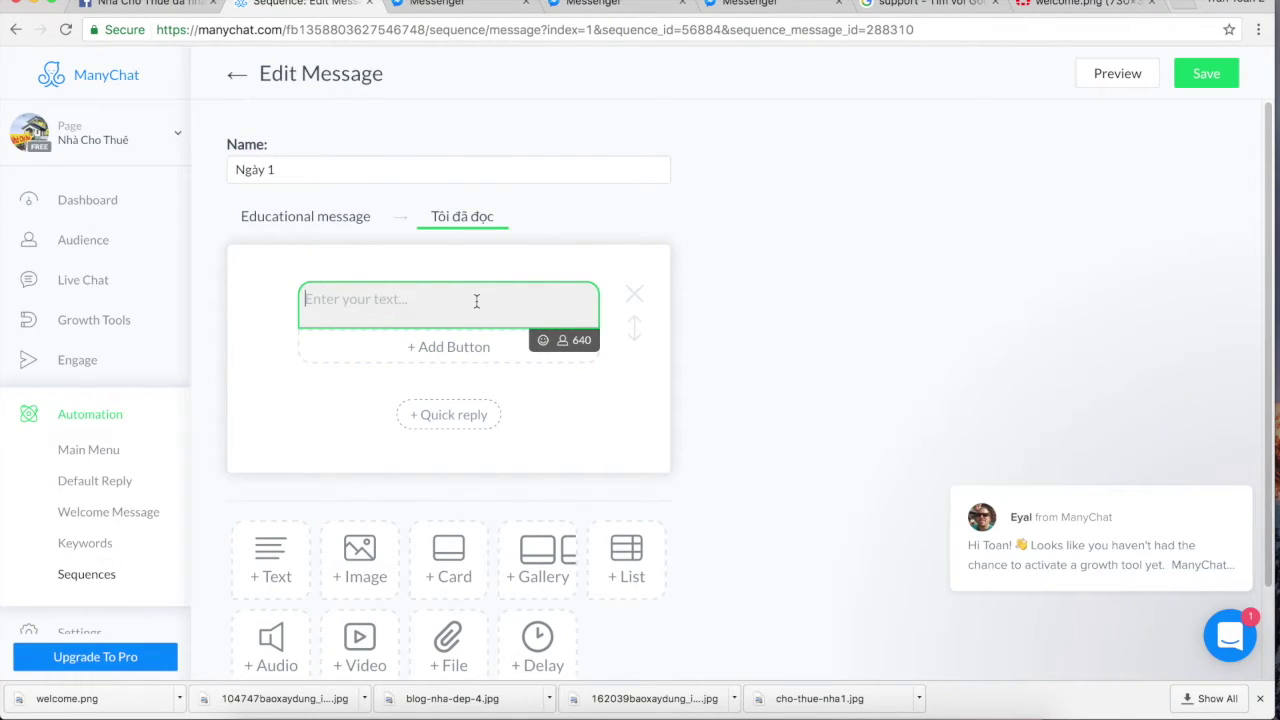
{"action": "type", "text": "Thật tuyet vời"}
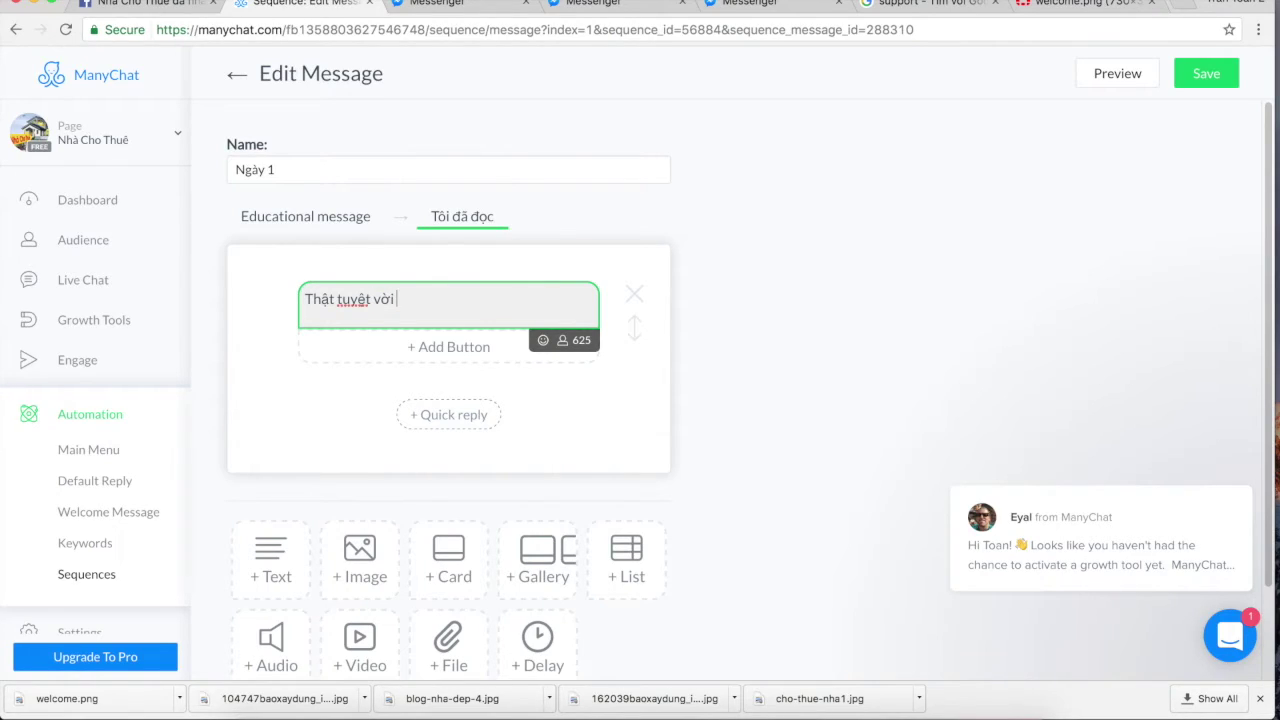
{"action": "type", "text": " phải khó"}
{"action": "type", "text": "ng"}
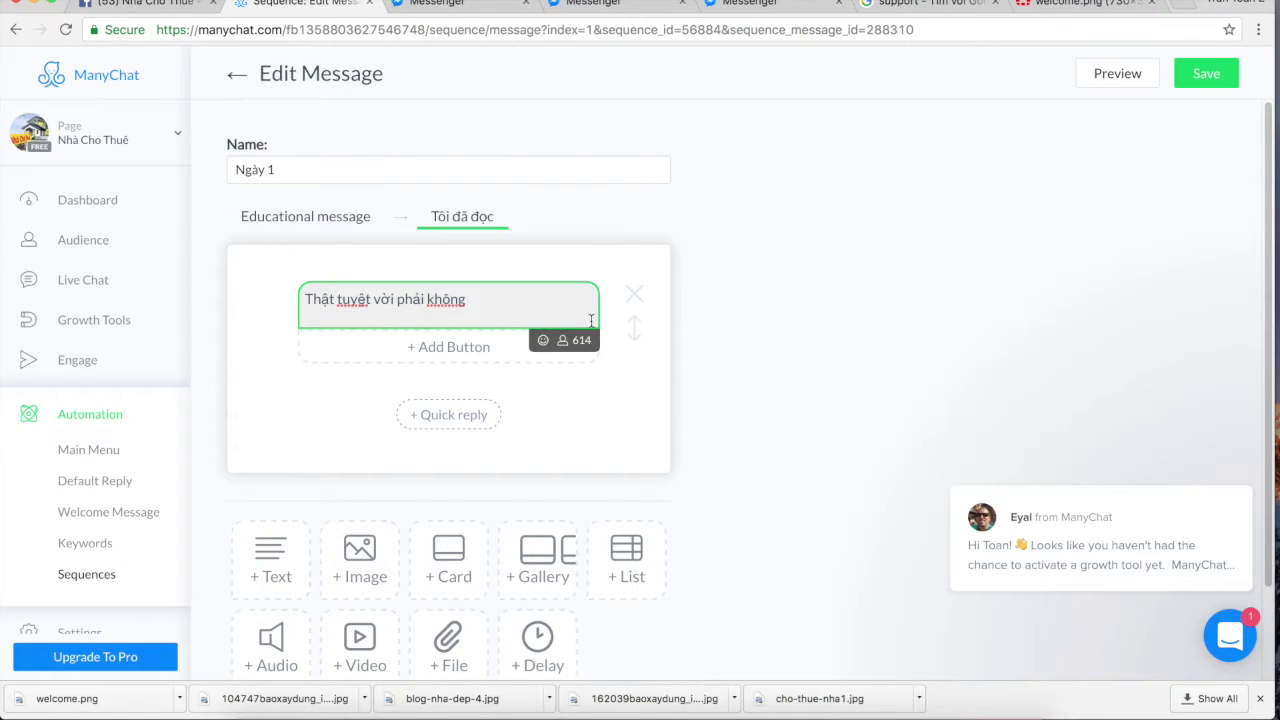
{"action": "left_click", "coordinate": [562, 340]}
{"action": "left_click", "coordinate": [408, 433]}
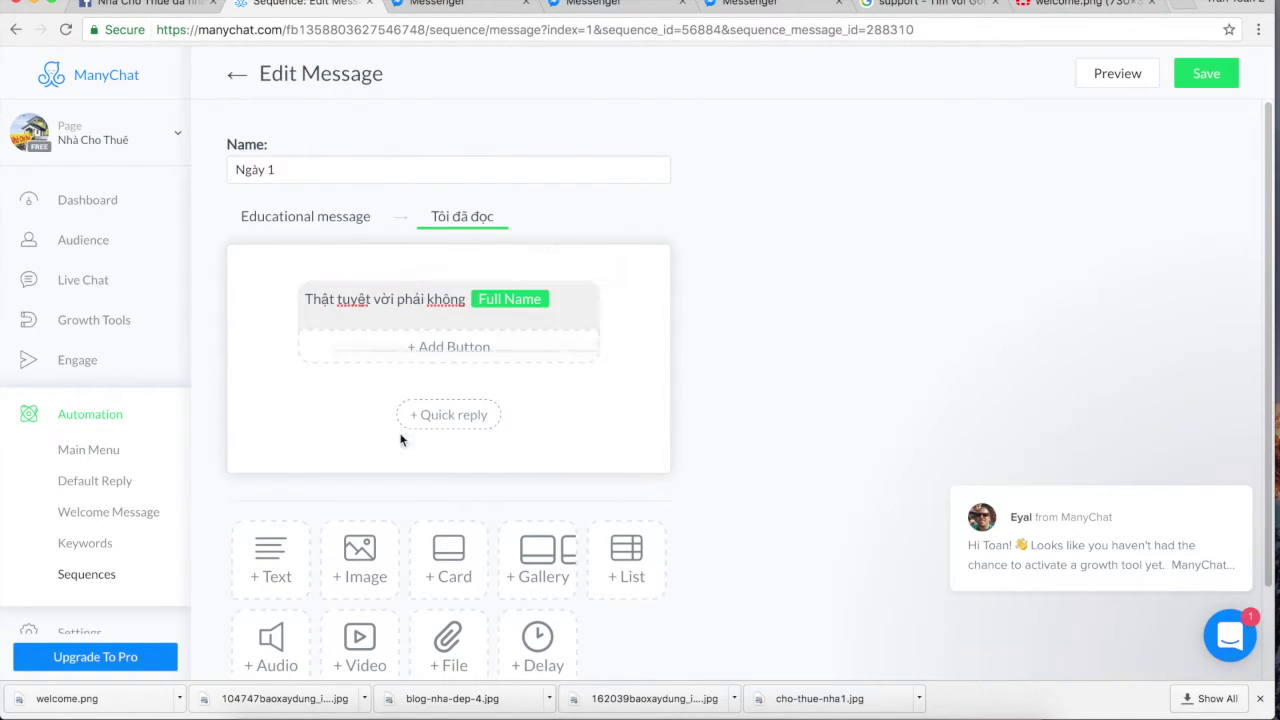
Add a second line reading "Cuốn sách đã giúp tôi và rất nhiều người khác có không gian ấm áp và đầy vượng khí ." to the reply.
{"action": "key", "text": "Return"}
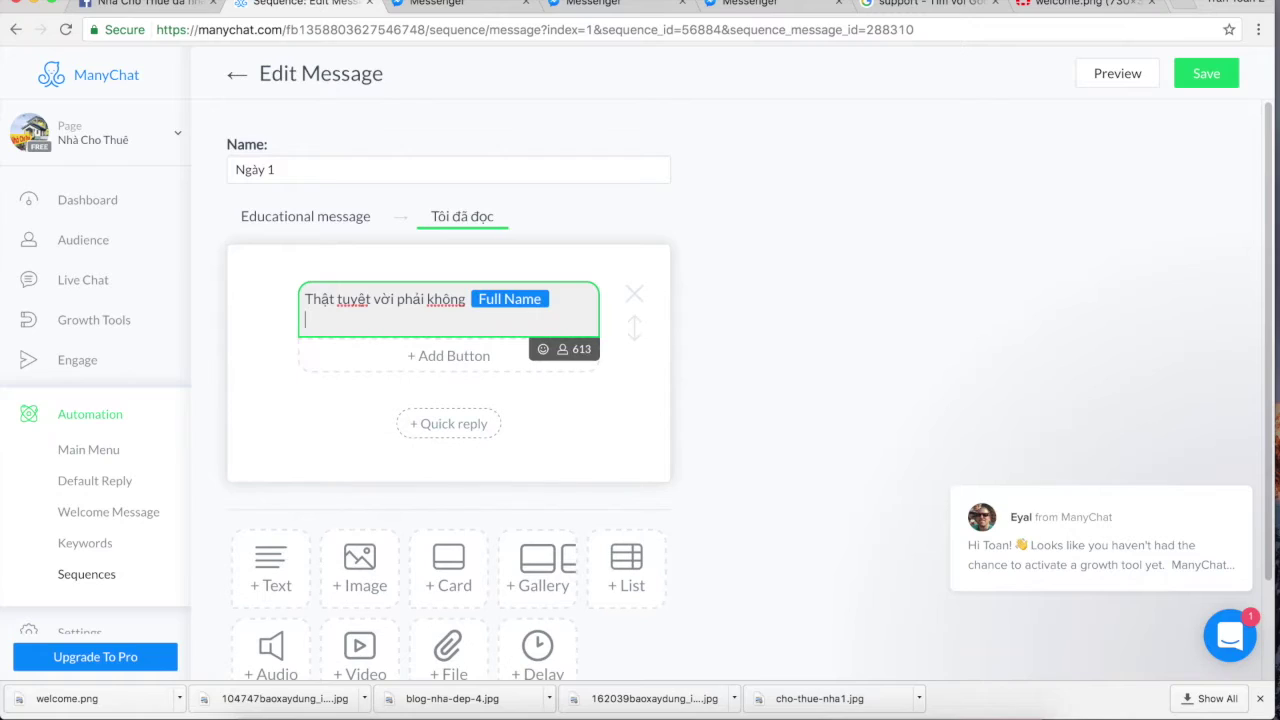
{"action": "type", "text": "Cuôns sachs đax giups toi "}
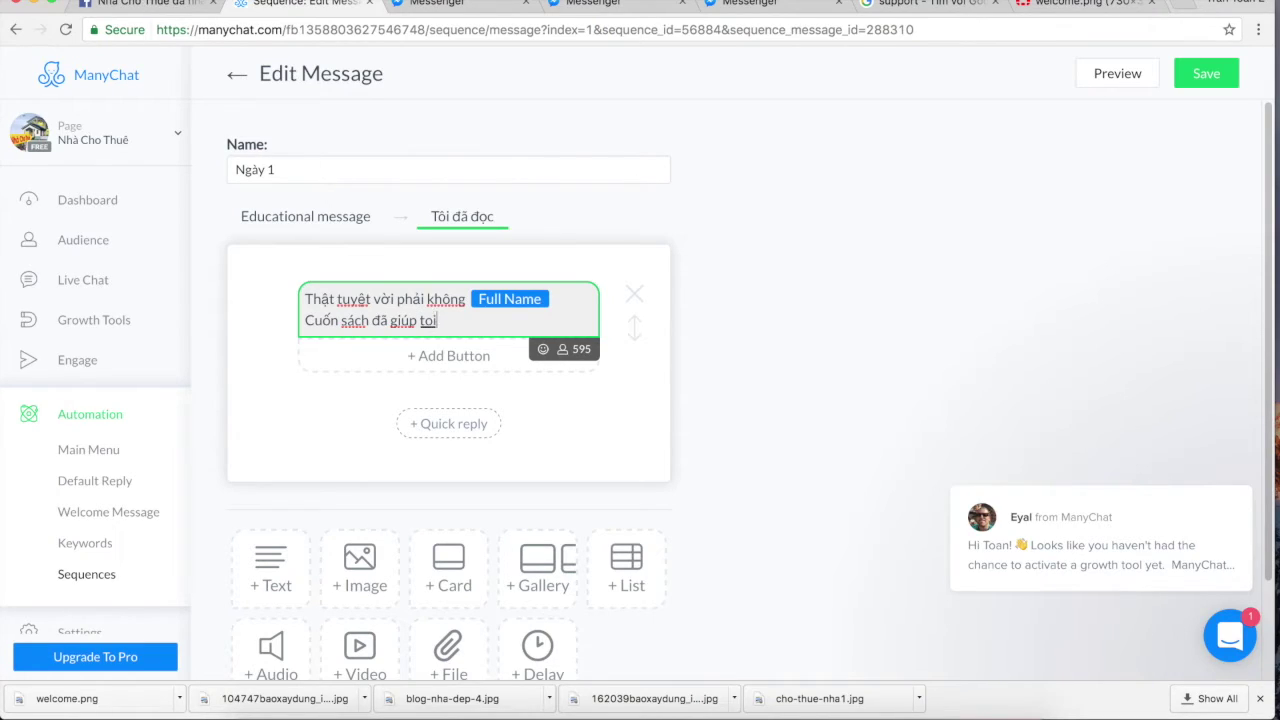
{"action": "type", "text": "ôi và rất nhiều người"}
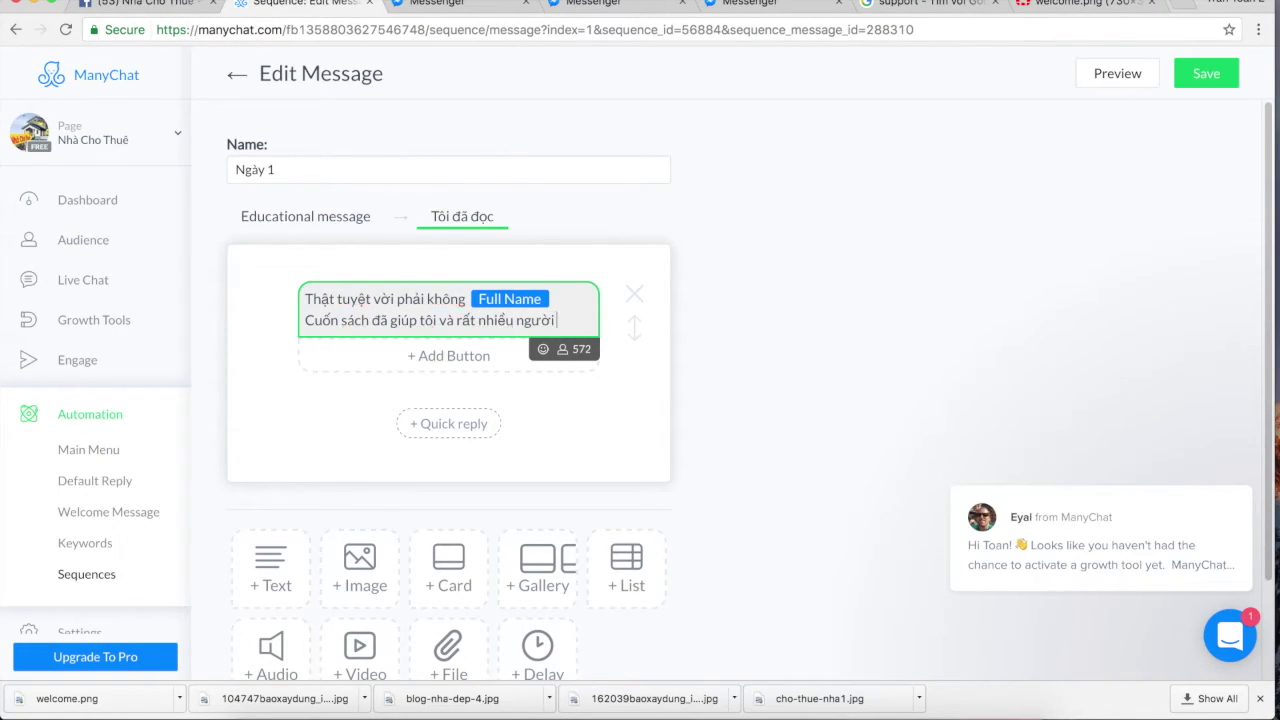
{"action": "type", "text": " khcs"}
{"action": "type", "text": " có"}
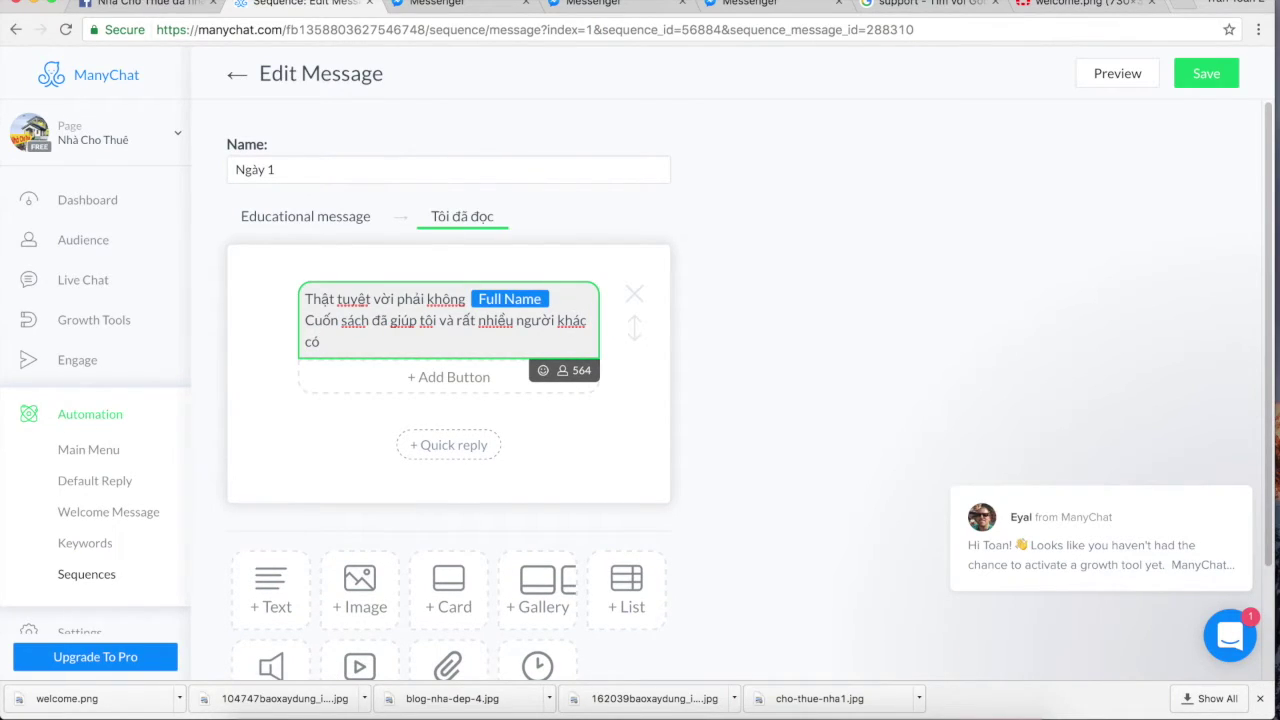
{"action": "type", "text": " không gian "}
{"action": "type", "text": "âm áp và đa"}
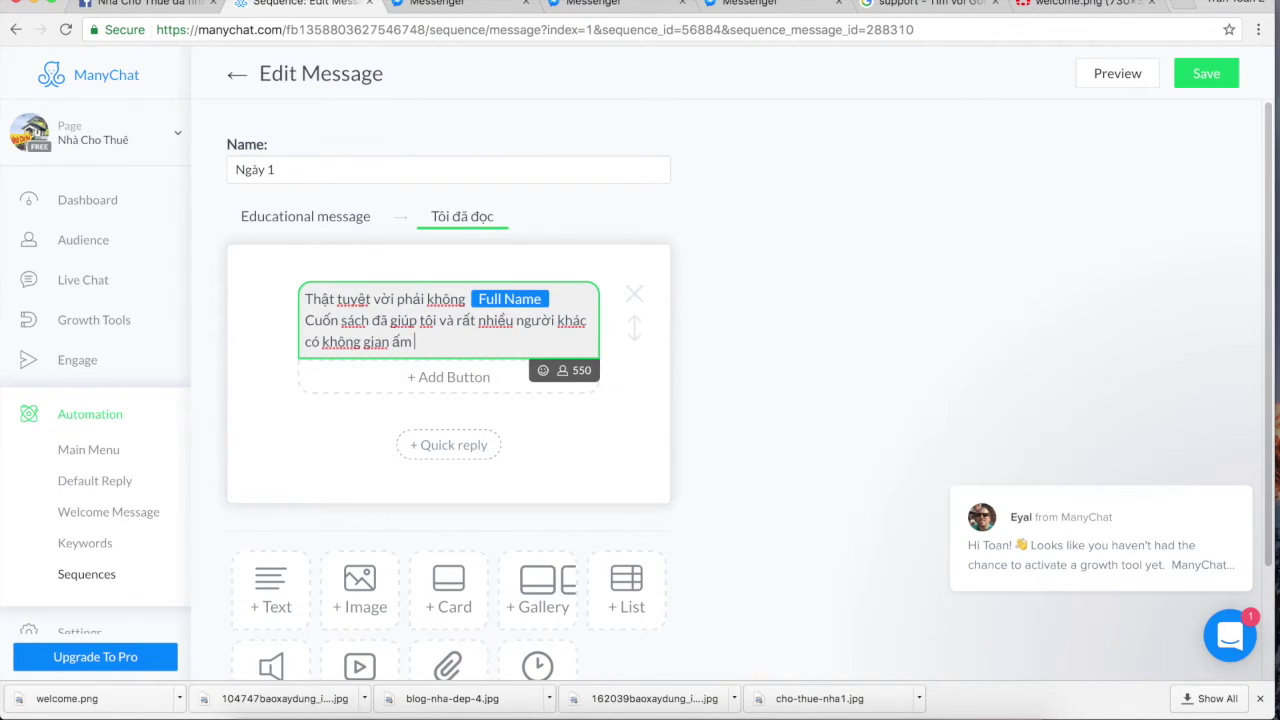
{"action": "type", "text": "ầy"}
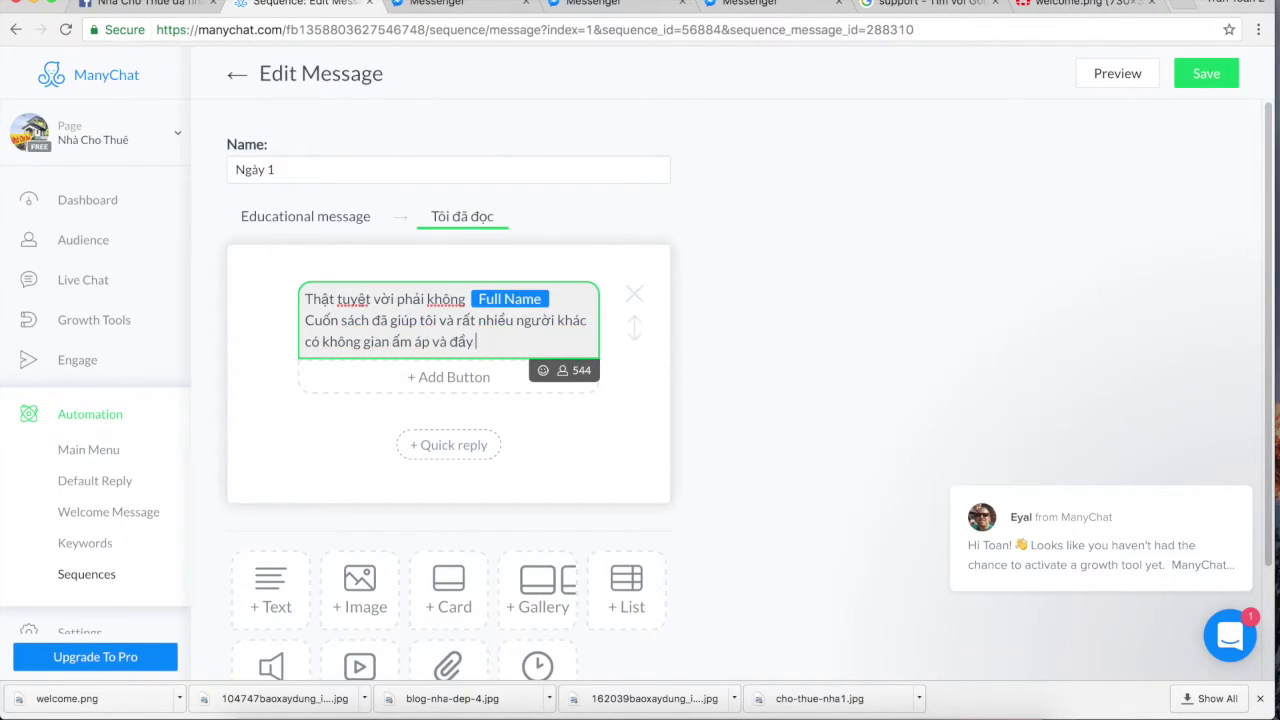
{"action": "type", "text": " vượng khí ."}
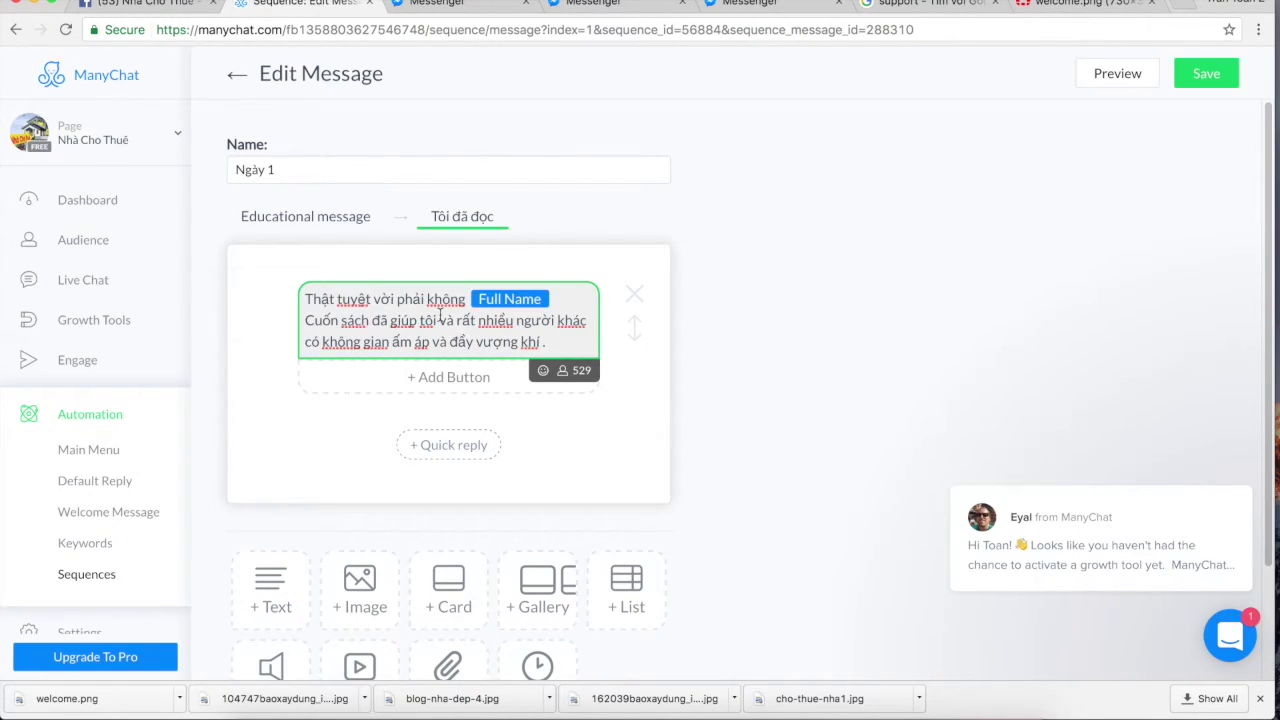
Reopen the Ngày 1 message from the sequence overview, restore its autosaved changes, save it and return to the overview.
{"action": "left_click", "coordinate": [232, 82]}
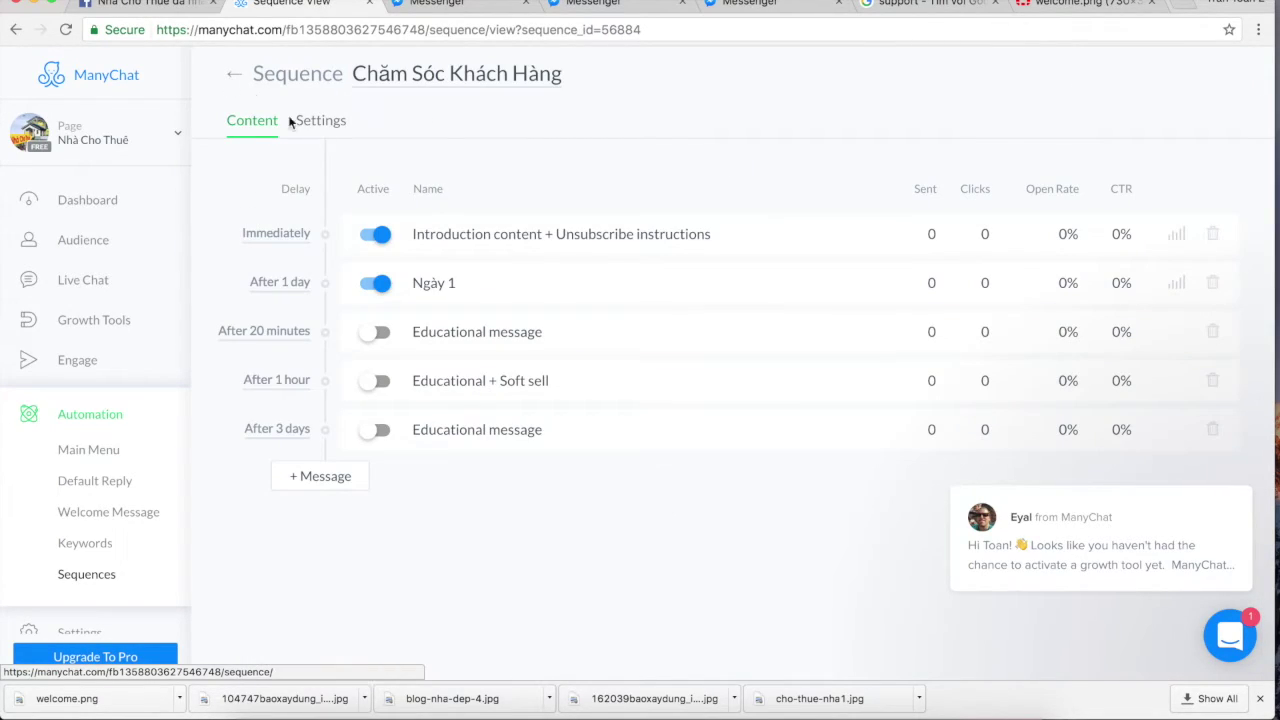
{"action": "left_click", "coordinate": [426, 283]}
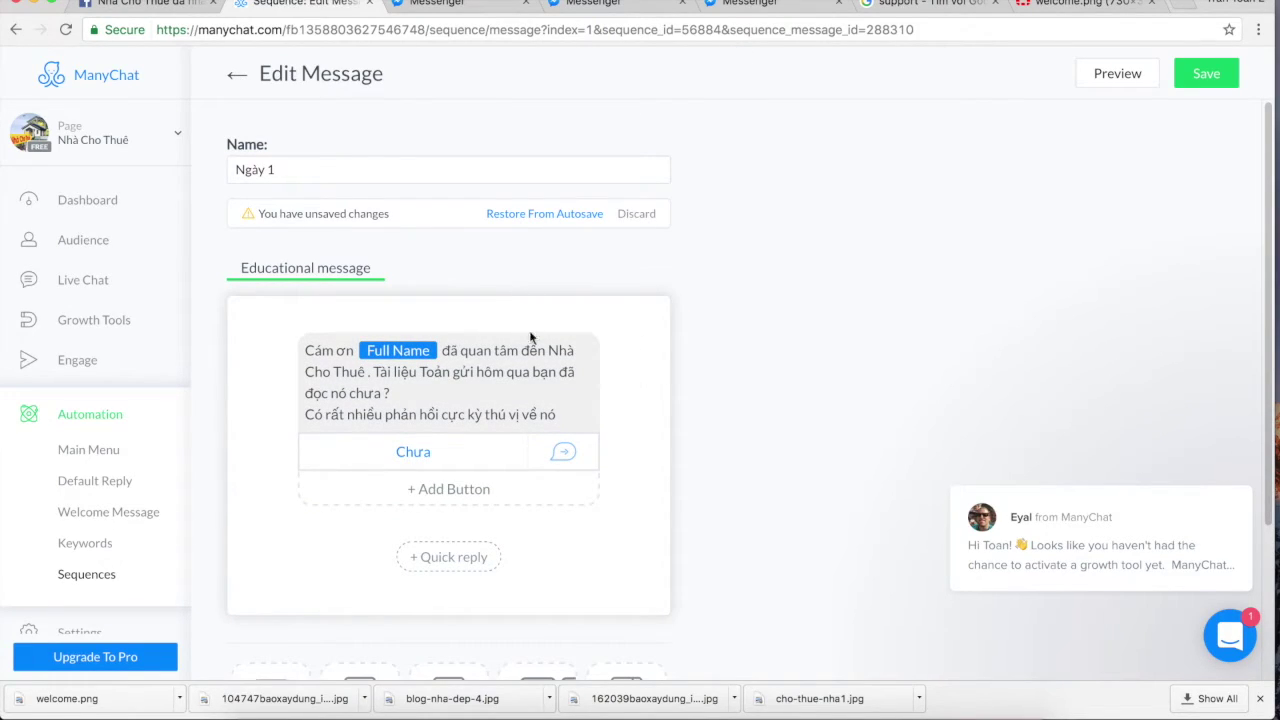
{"action": "left_click", "coordinate": [581, 214]}
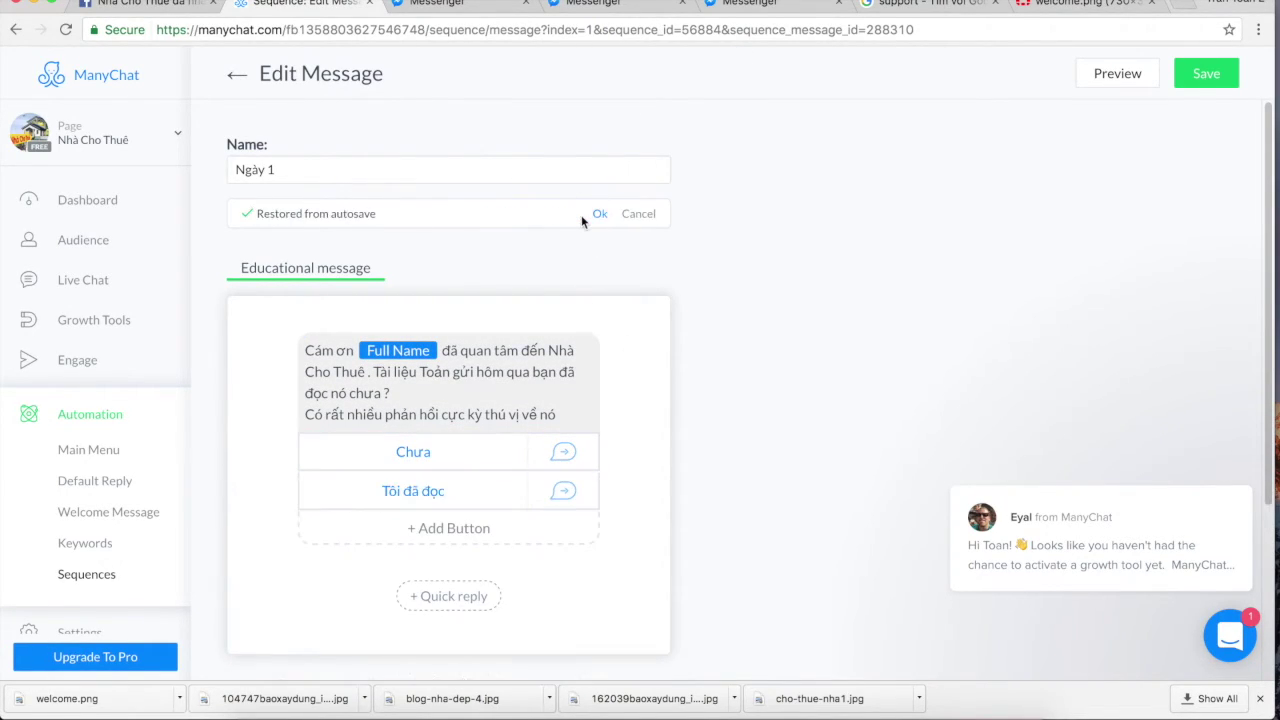
{"action": "left_click", "coordinate": [1210, 81]}
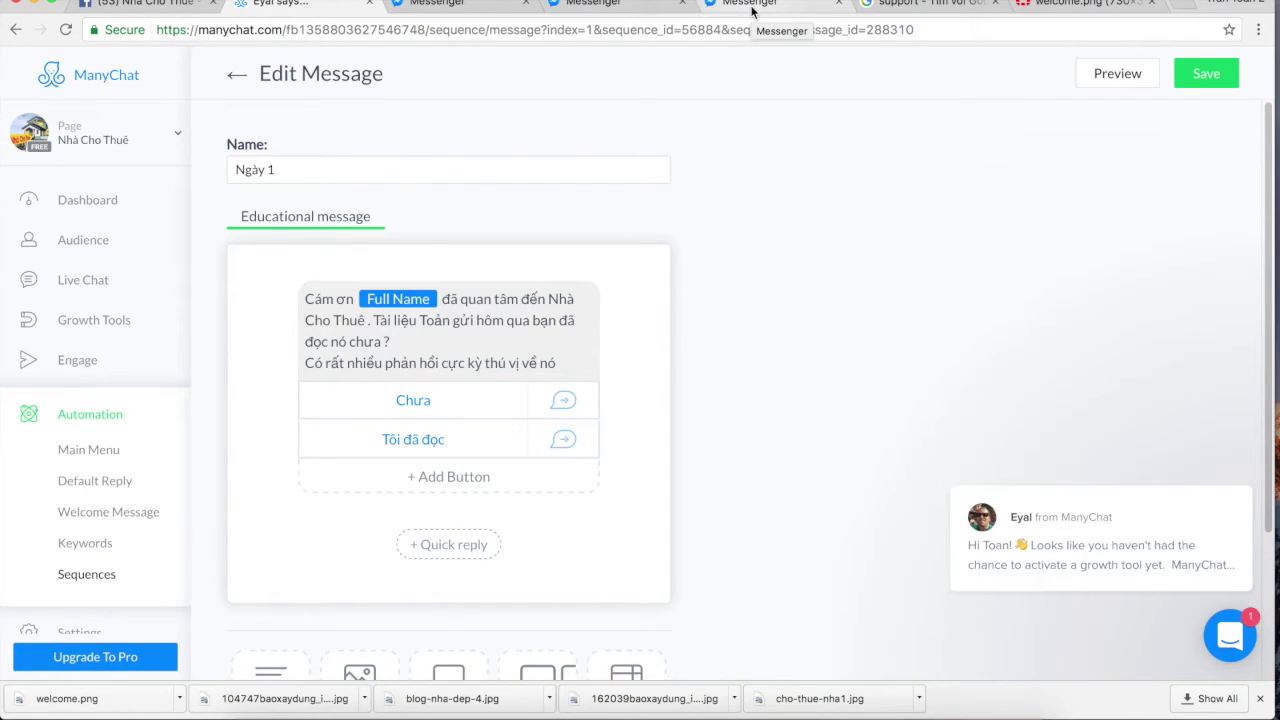
{"action": "left_click", "coordinate": [239, 78]}
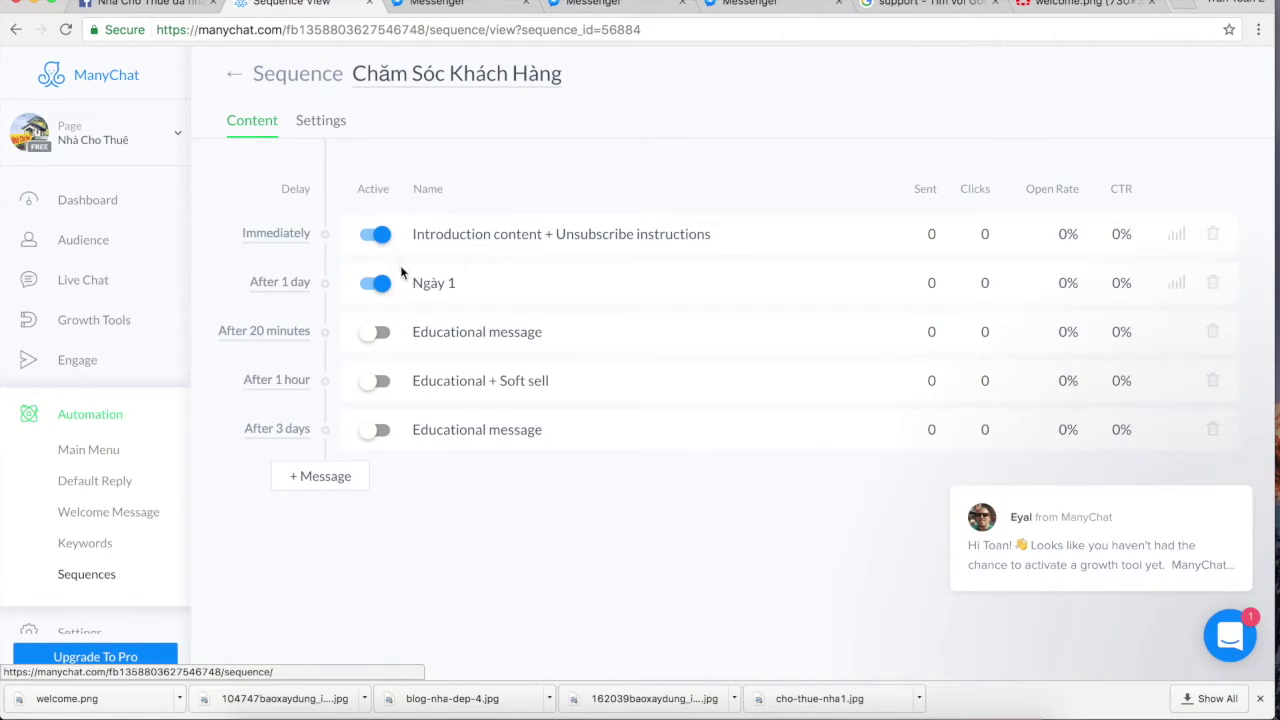
Set the delay of the third sequence message, the Educational message below Ngày 1, to 2 days.
{"action": "left_click", "coordinate": [295, 340]}
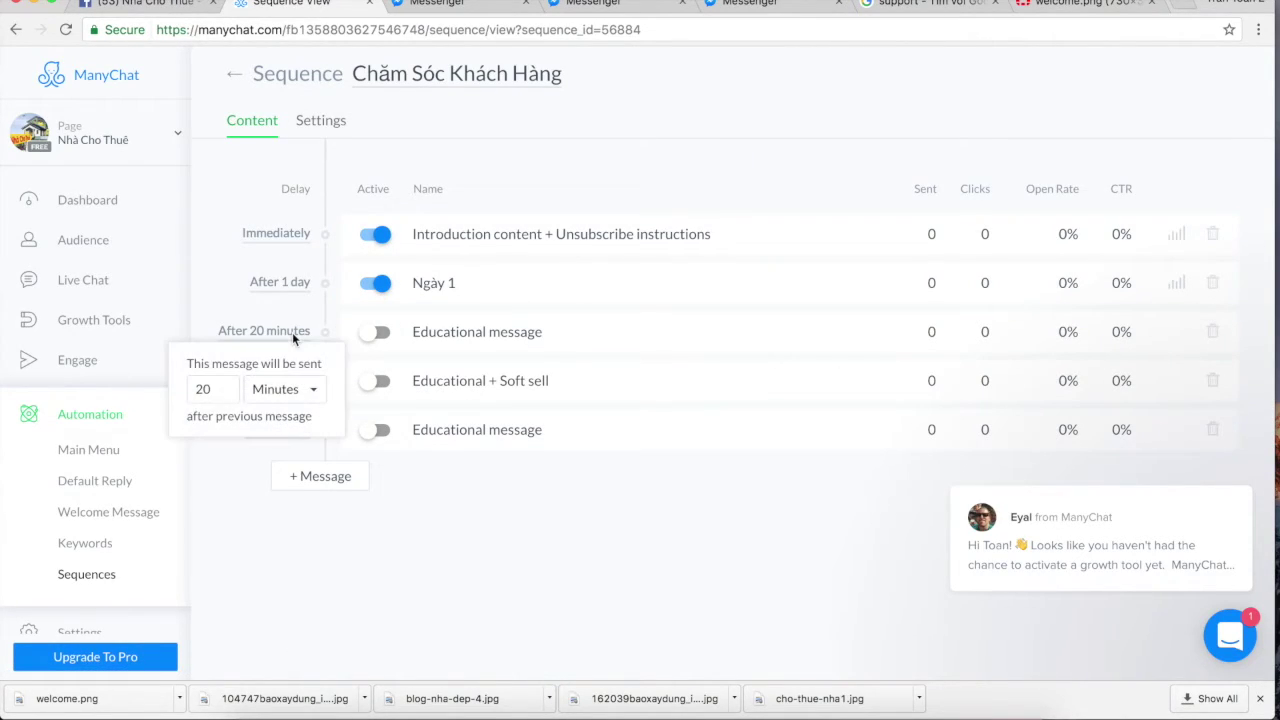
{"action": "double_click", "coordinate": [222, 388]}
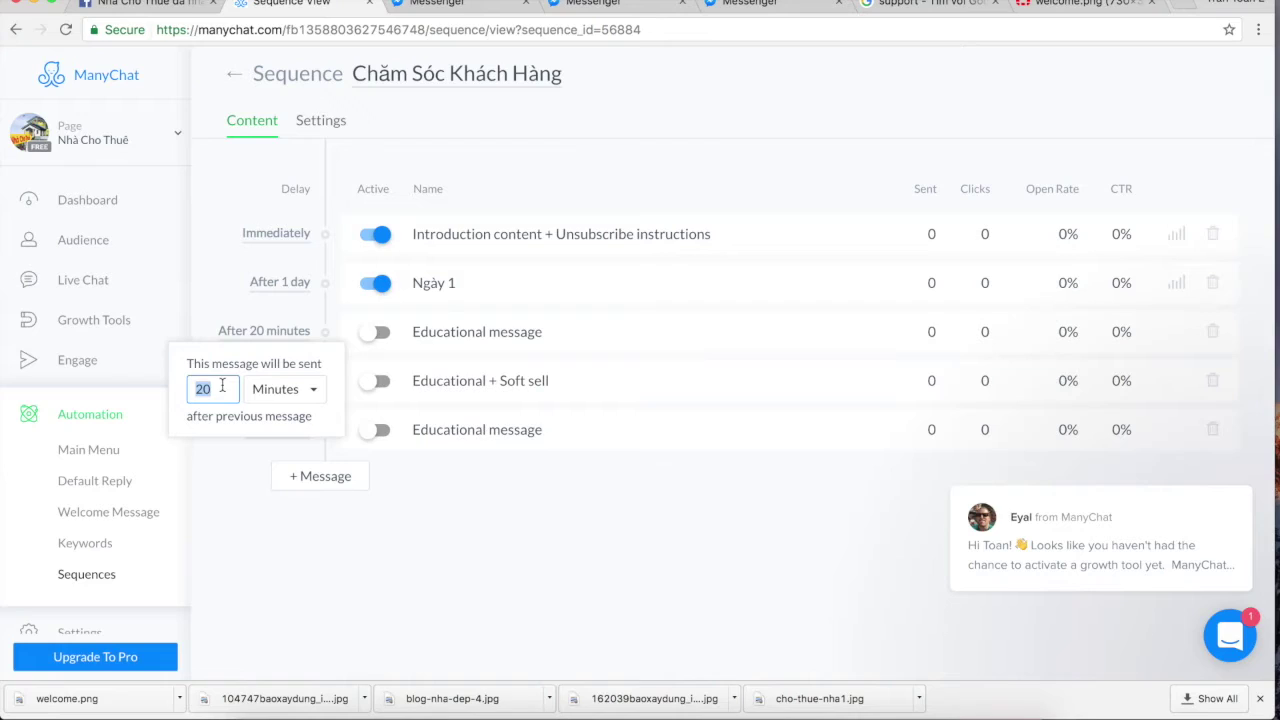
{"action": "type", "text": "2"}
{"action": "left_click", "coordinate": [272, 396]}
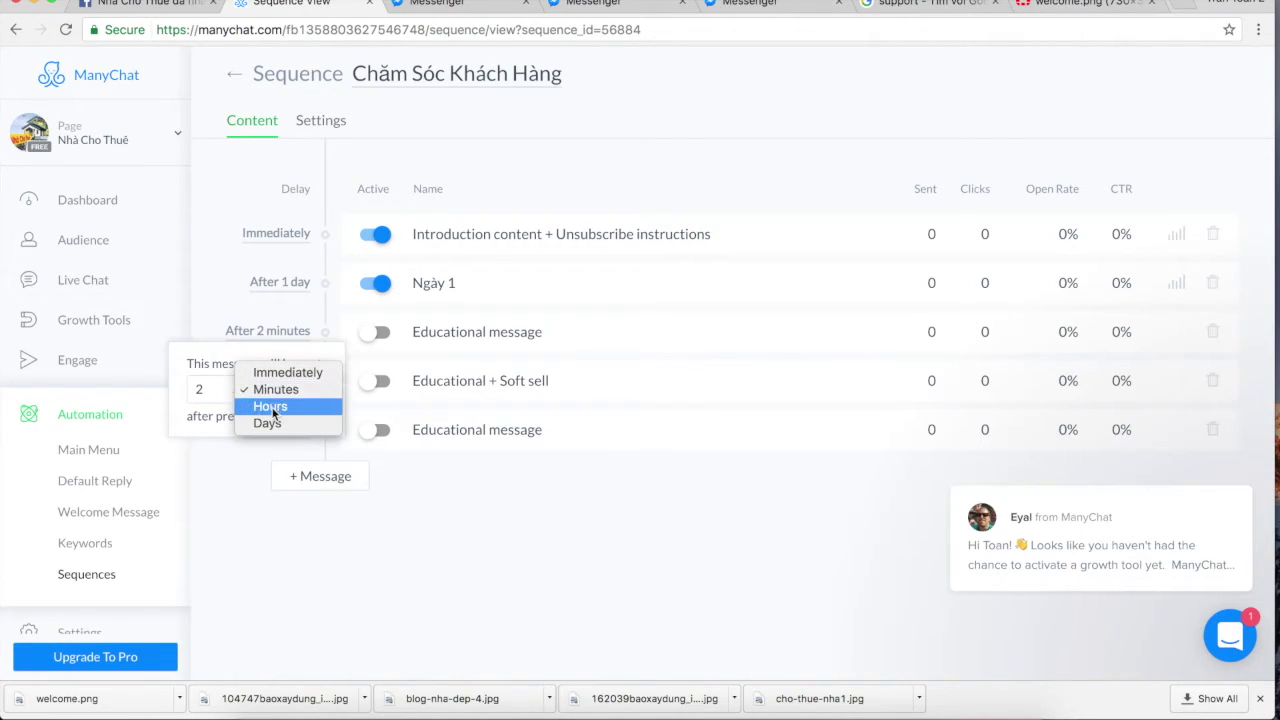
{"action": "left_click", "coordinate": [272, 407]}
{"action": "left_click", "coordinate": [260, 389]}
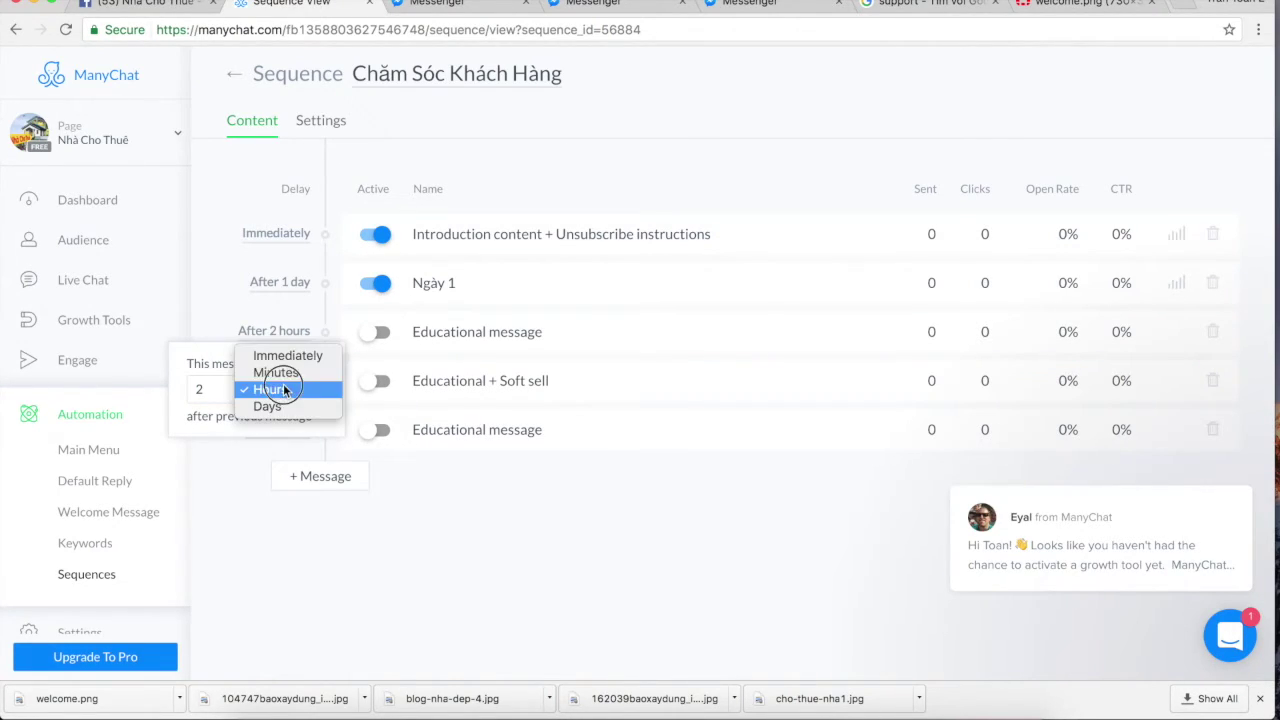
{"action": "left_click", "coordinate": [274, 403]}
{"action": "left_click", "coordinate": [224, 499]}
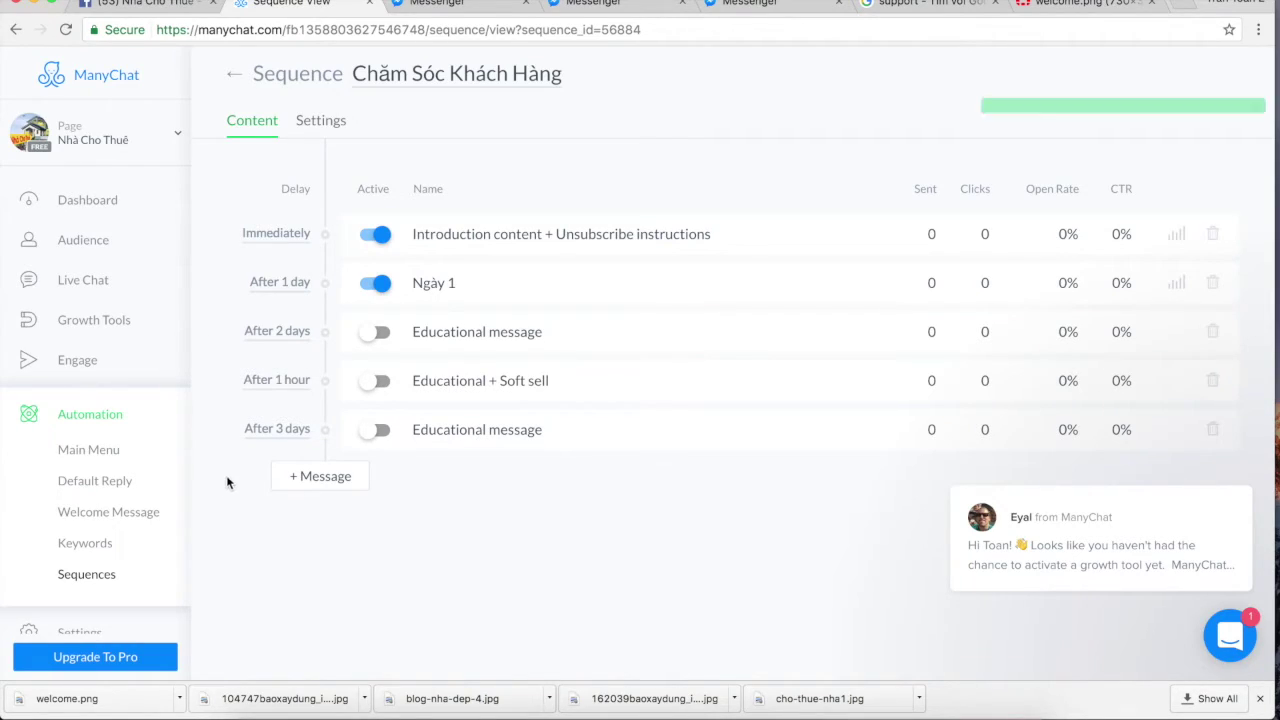
Set the delay of the Educational + Soft sell message to 5 days.
{"action": "left_click", "coordinate": [290, 382]}
{"action": "double_click", "coordinate": [216, 437]}
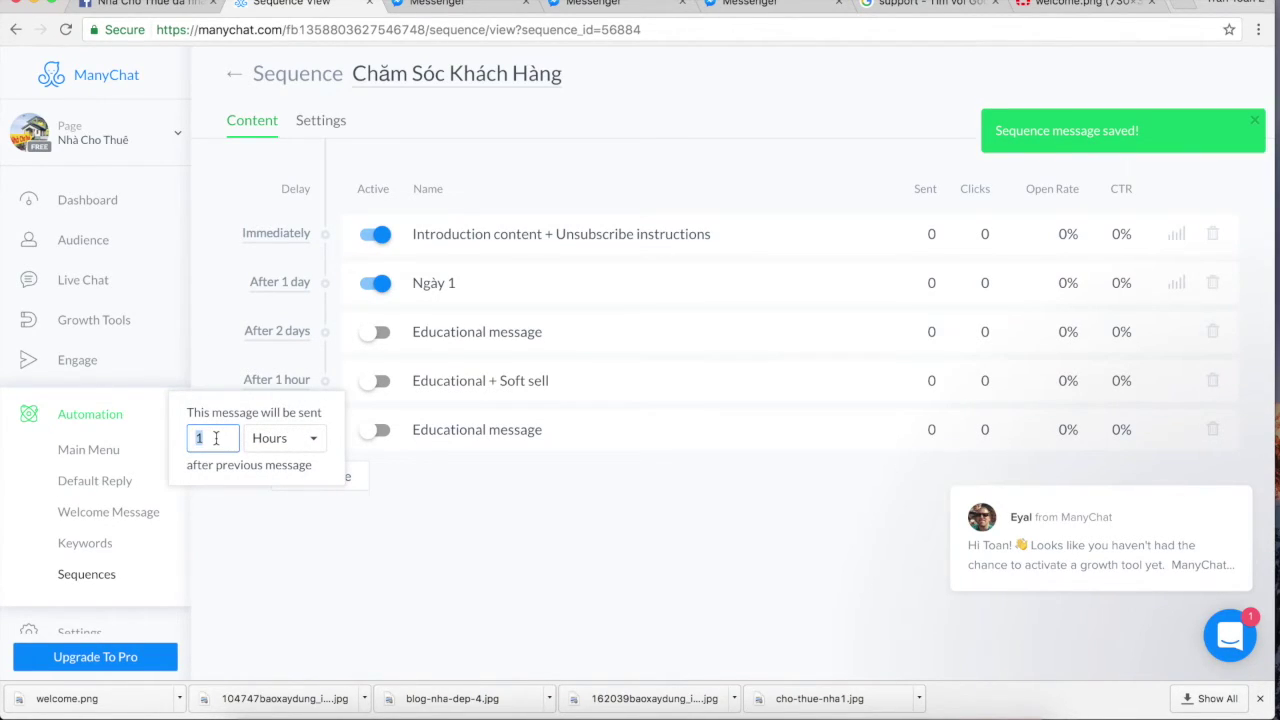
{"action": "type", "text": "5"}
{"action": "left_click", "coordinate": [285, 438]}
{"action": "left_click", "coordinate": [275, 488]}
{"action": "left_click", "coordinate": [271, 540]}
Set the delay of the last Educational message in the sequence to 10 days.
{"action": "left_click", "coordinate": [291, 433]}
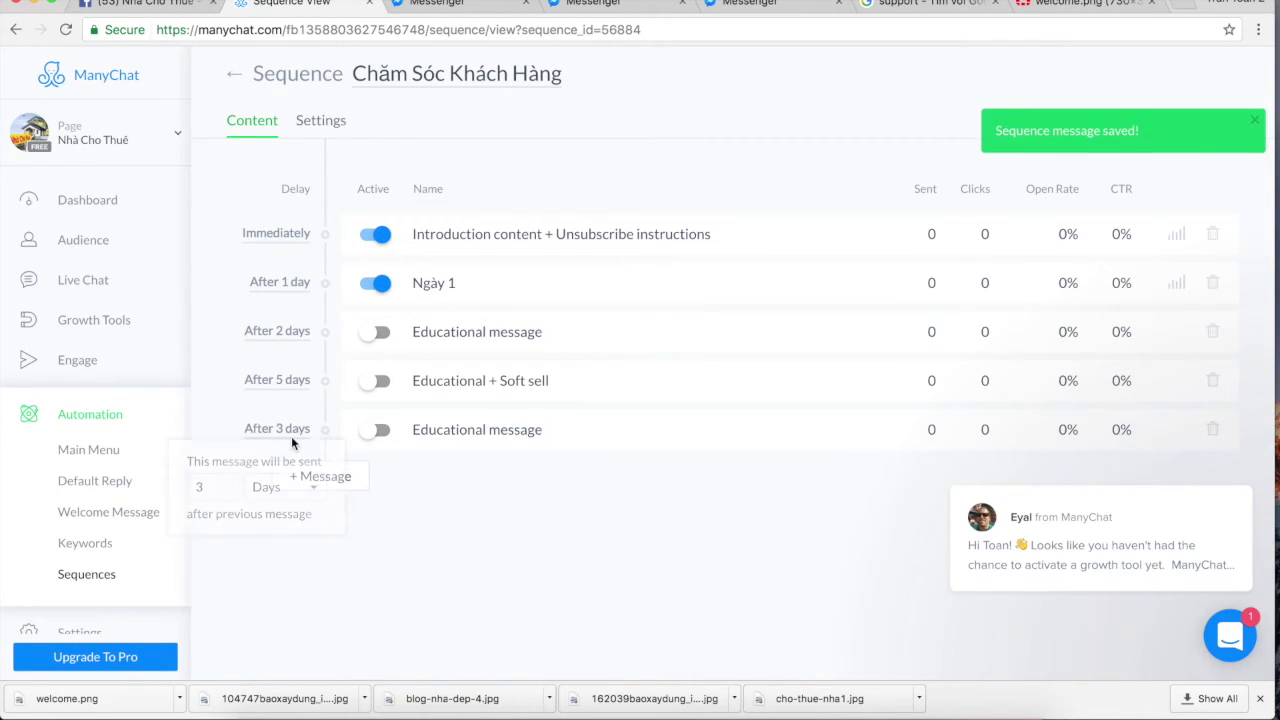
{"action": "double_click", "coordinate": [224, 487]}
{"action": "type", "text": "10"}
{"action": "left_click", "coordinate": [285, 488]}
{"action": "left_click", "coordinate": [291, 489]}
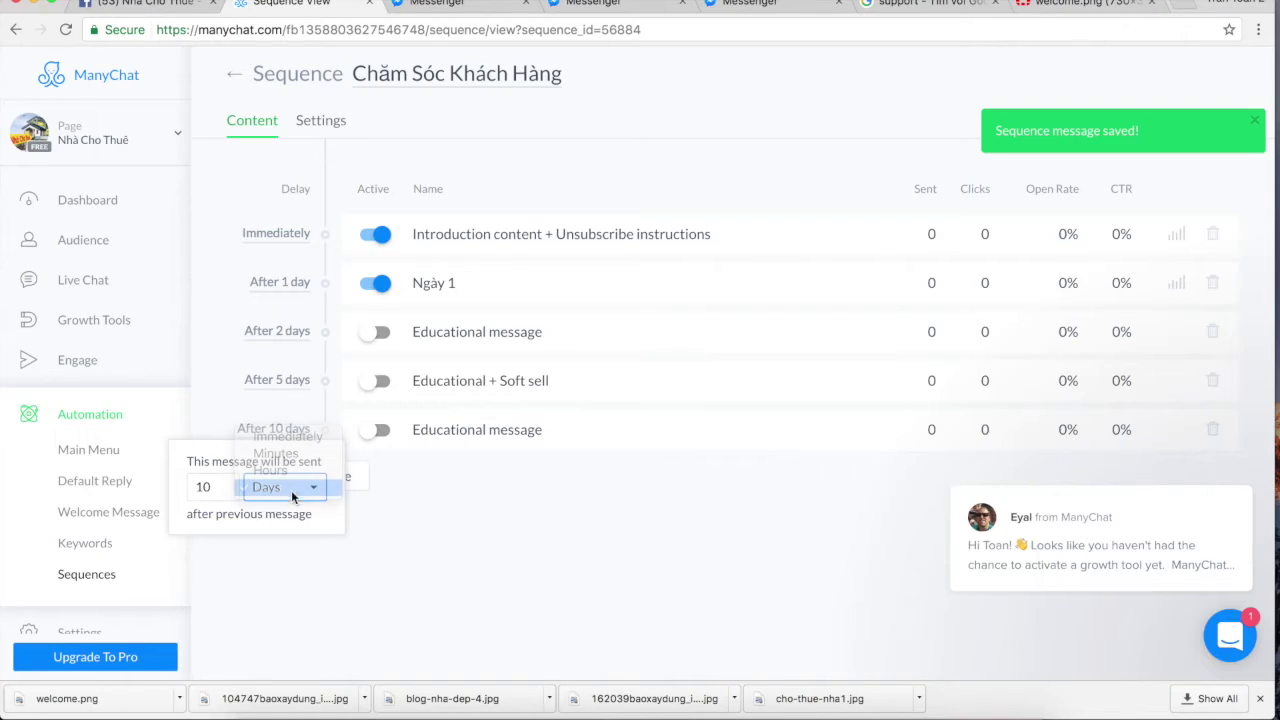
Activate the three remaining inactive messages of the sequence, leaving without adding a new one.
{"action": "left_click", "coordinate": [325, 474]}
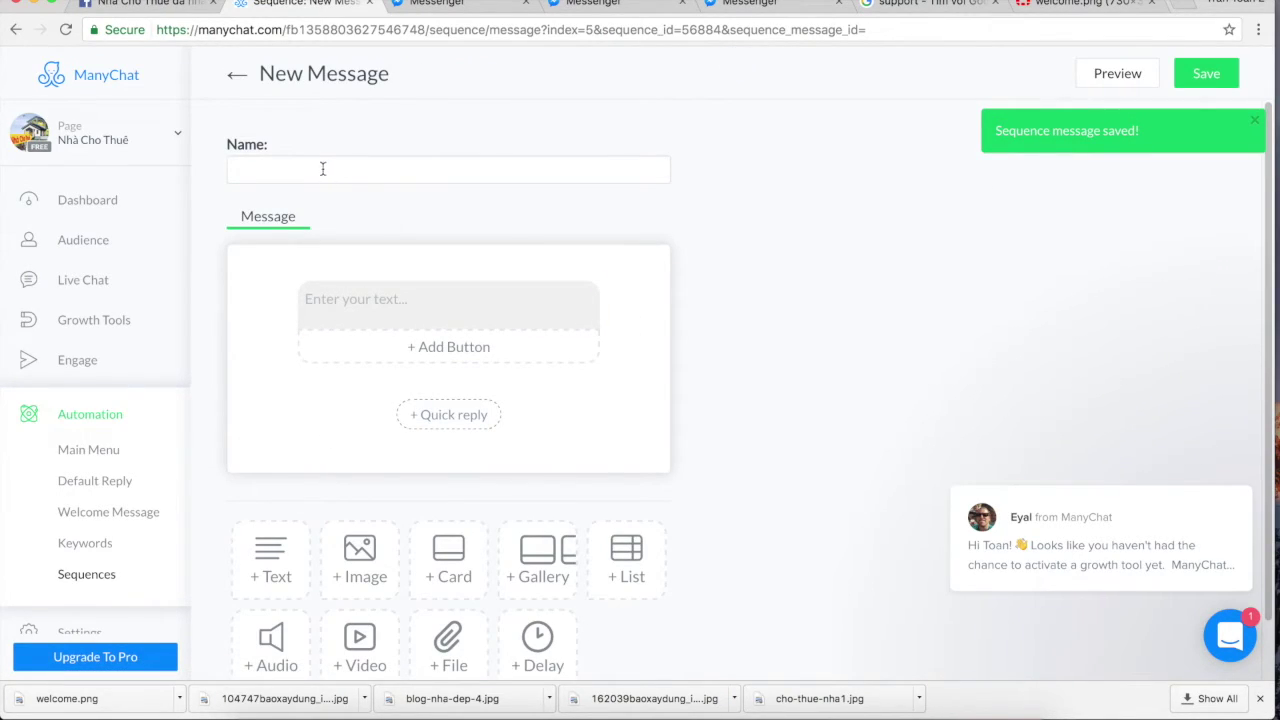
{"action": "left_click", "coordinate": [238, 80]}
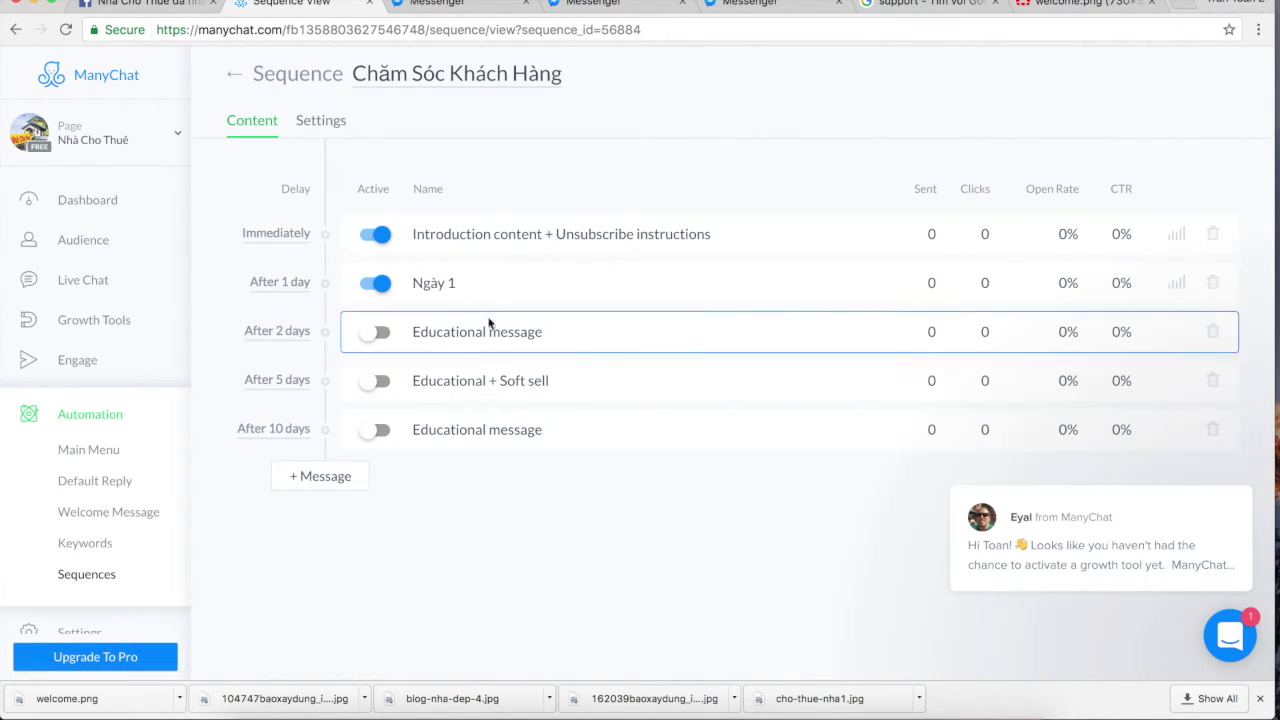
{"action": "left_click", "coordinate": [377, 334]}
{"action": "left_click", "coordinate": [379, 383]}
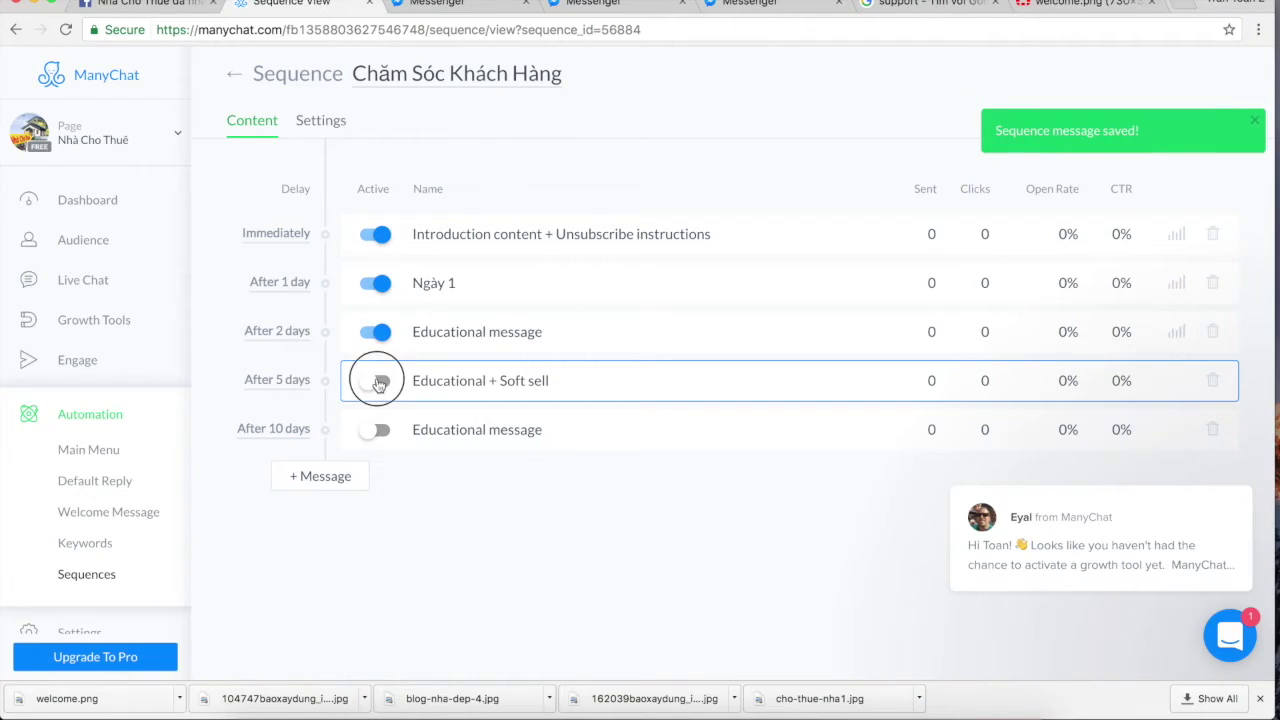
{"action": "left_click", "coordinate": [380, 430]}
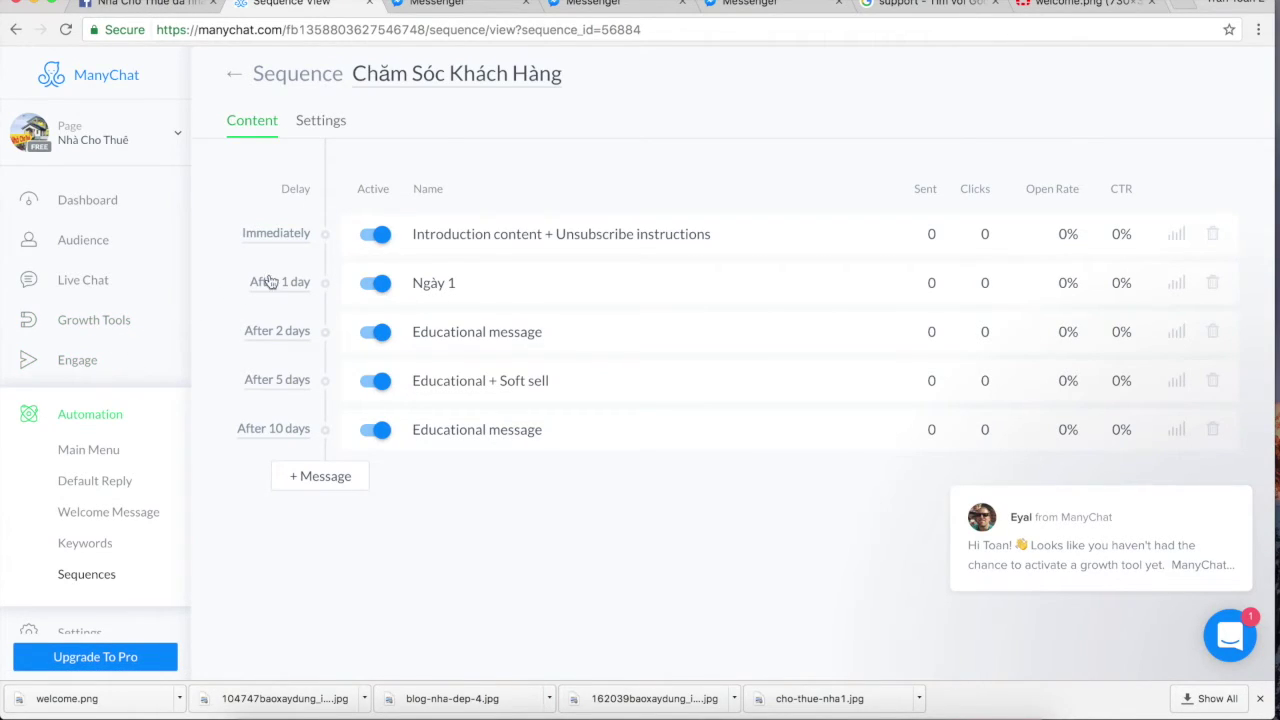
Start a new broadcast and place only the Full Name variable in its first text block.
{"action": "left_click", "coordinate": [88, 371]}
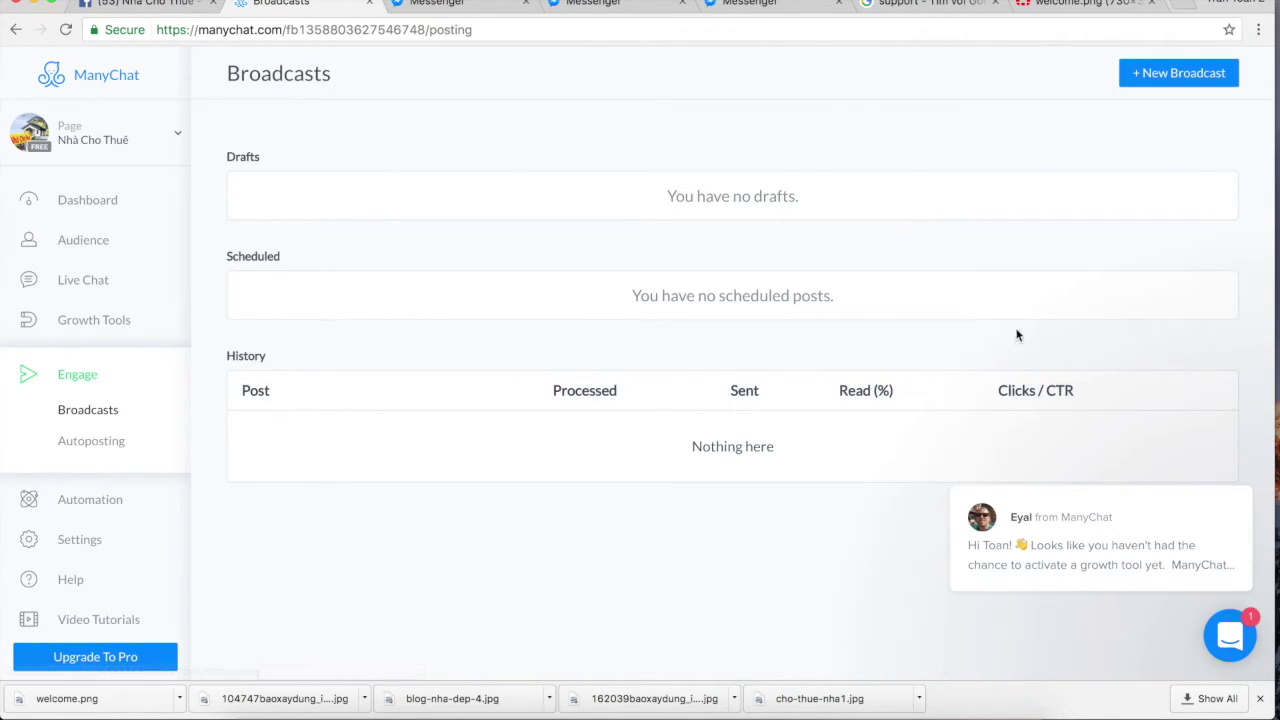
{"action": "left_click", "coordinate": [1171, 76]}
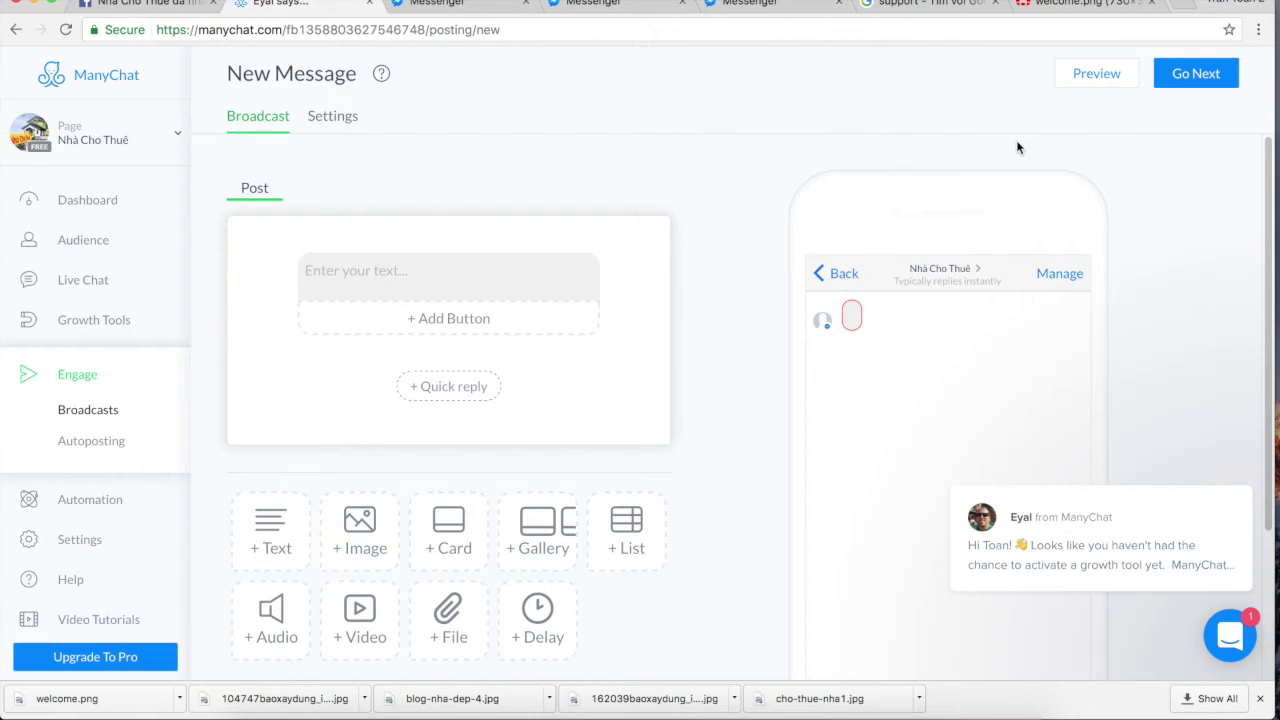
{"action": "left_click", "coordinate": [396, 270]}
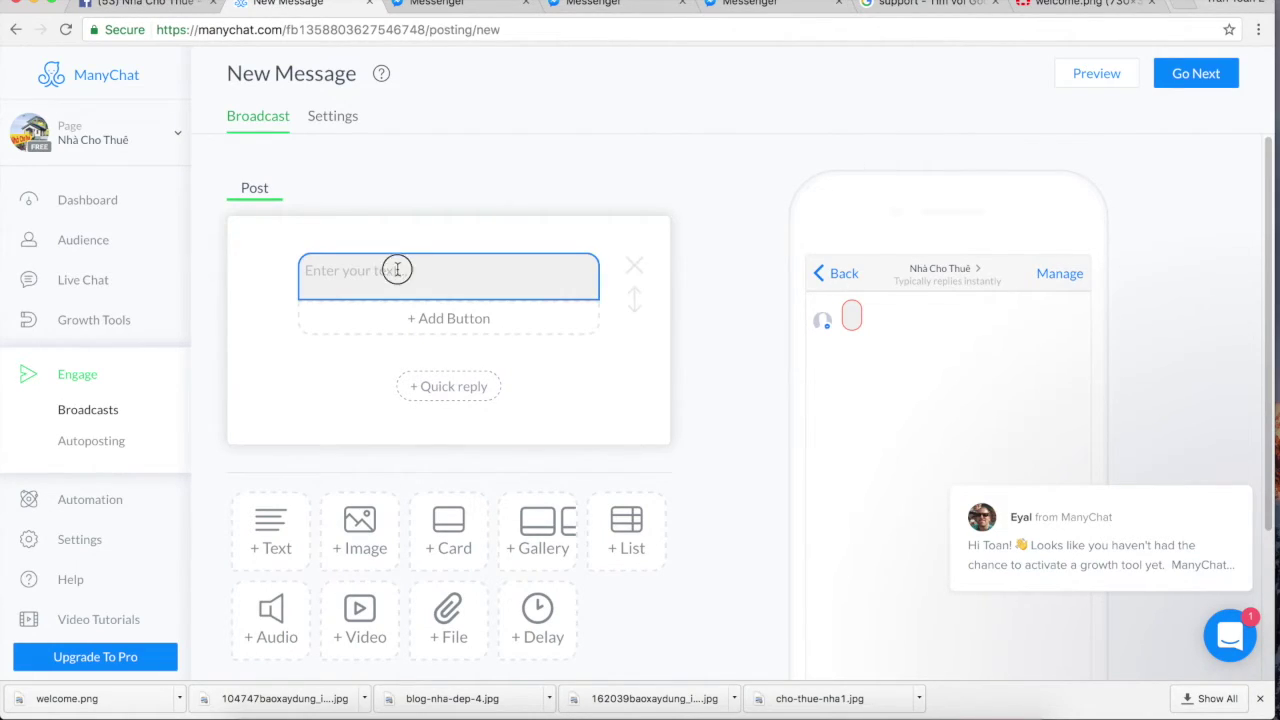
{"action": "type", "text": "1"}
{"action": "left_click", "coordinate": [562, 311]}
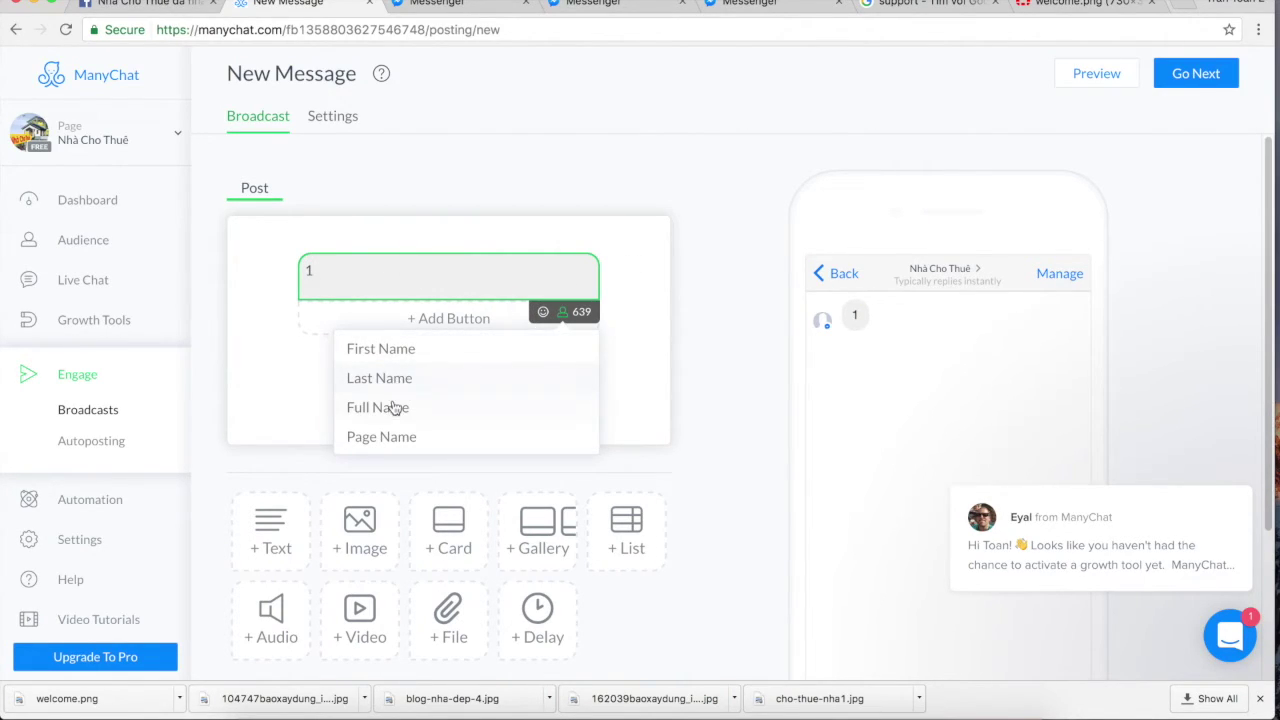
{"action": "left_click", "coordinate": [394, 407]}
{"action": "left_click", "coordinate": [429, 280]}
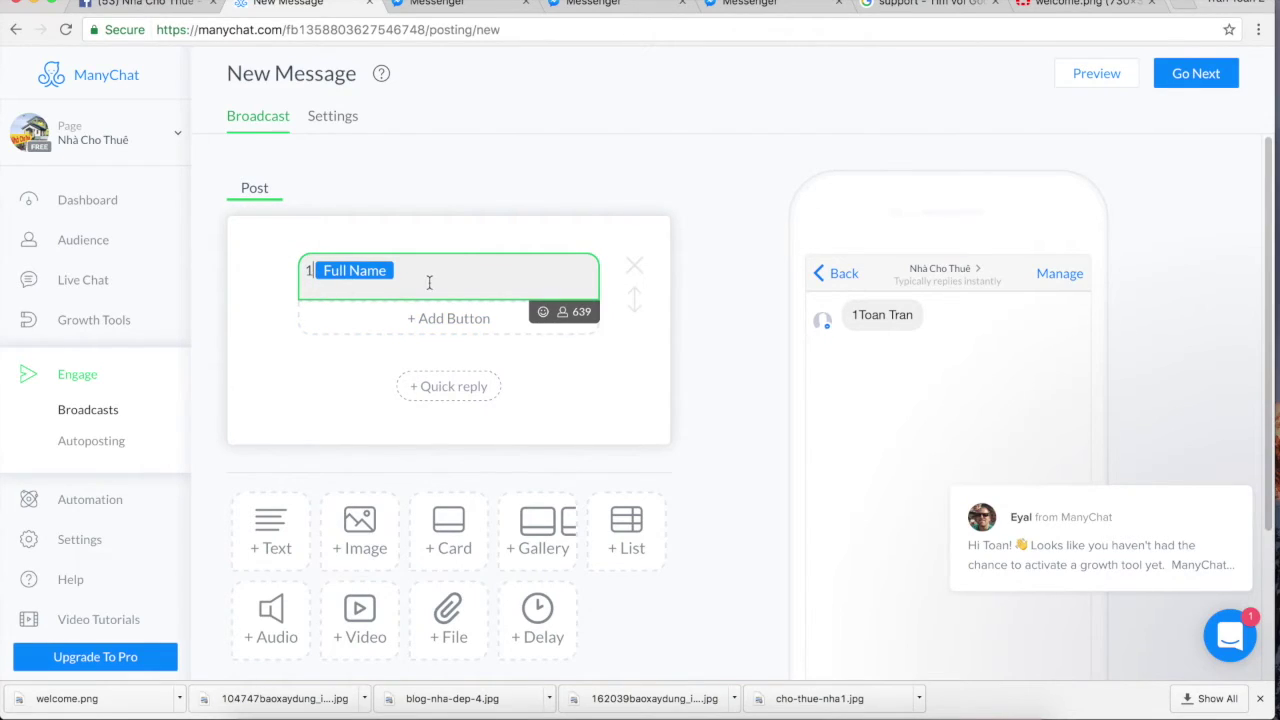
{"action": "key", "text": "BackSpace"}
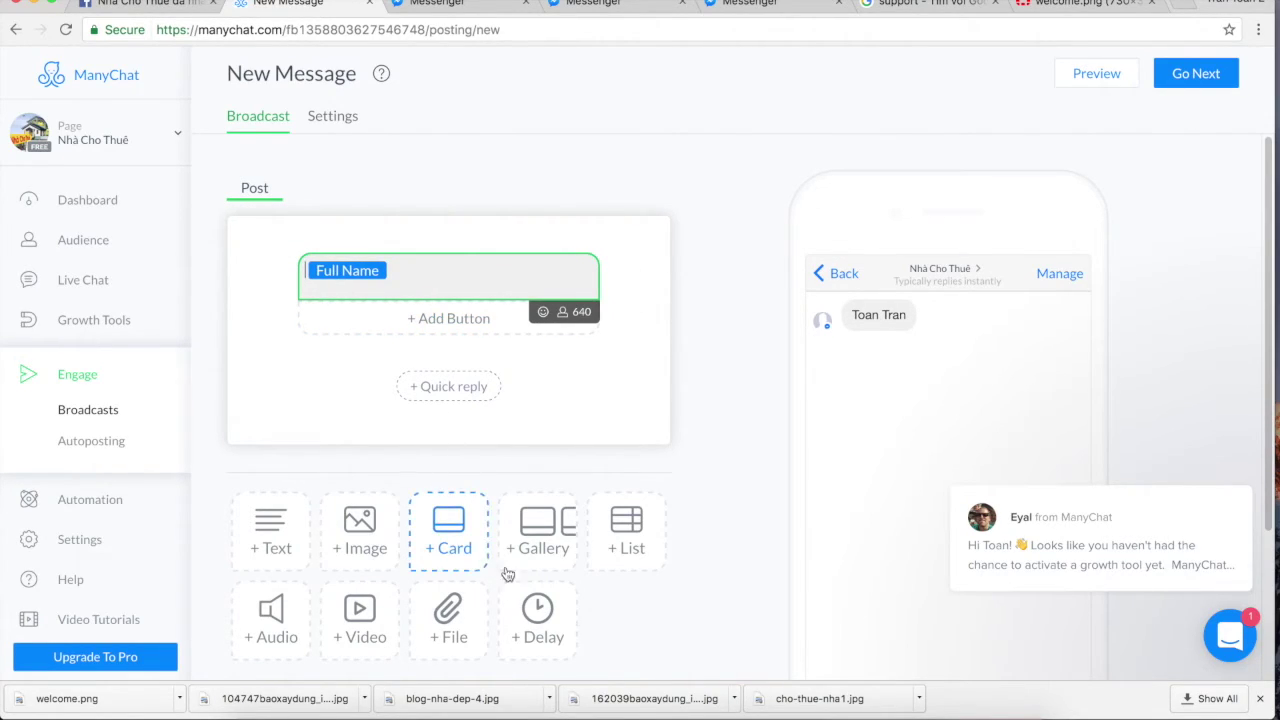
Add a delay block and an empty text block below the Full Name text in the broadcast.
{"action": "left_click", "coordinate": [543, 620]}
{"action": "left_click", "coordinate": [271, 606]}
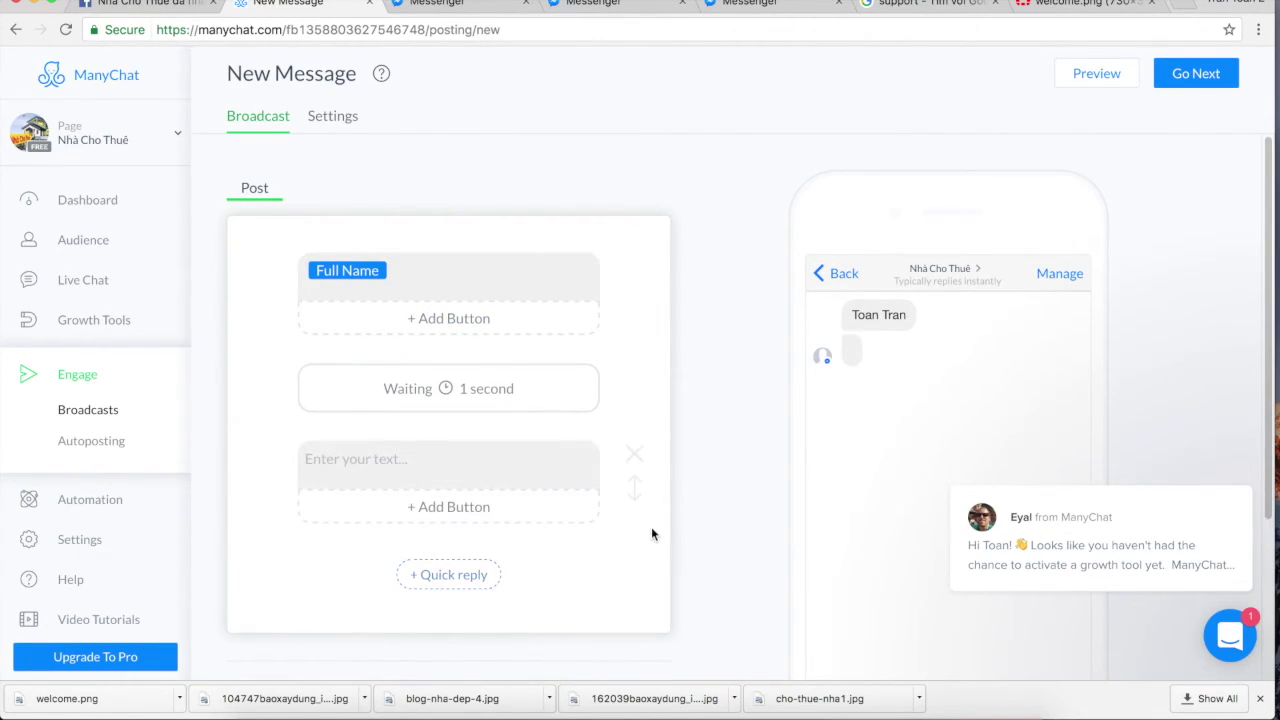
Remove the empty text block from the broadcast and schedule the broadcast for May 12, 2017 at 3:21 PM.
{"action": "left_click", "coordinate": [634, 455]}
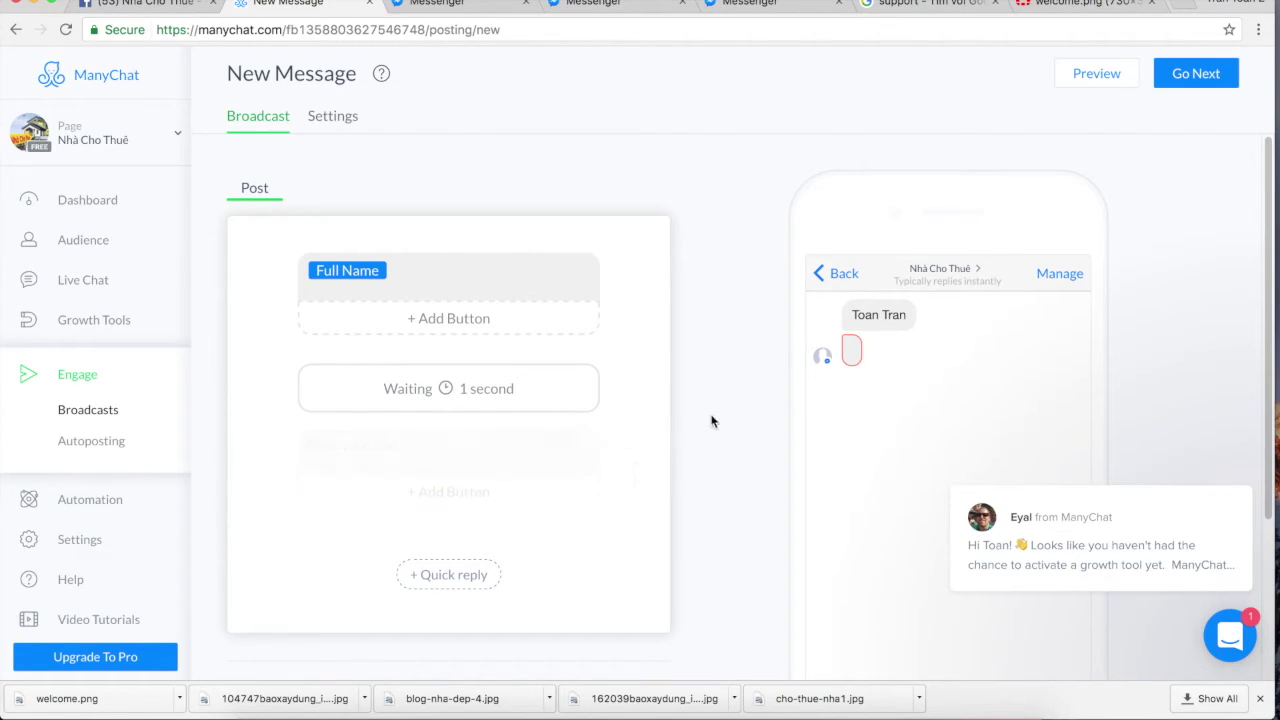
{"action": "left_click", "coordinate": [350, 128]}
{"action": "left_click_drag", "start_coordinate": [1267, 165], "coordinate": [1250, 295]}
{"action": "left_click", "coordinate": [583, 406]}
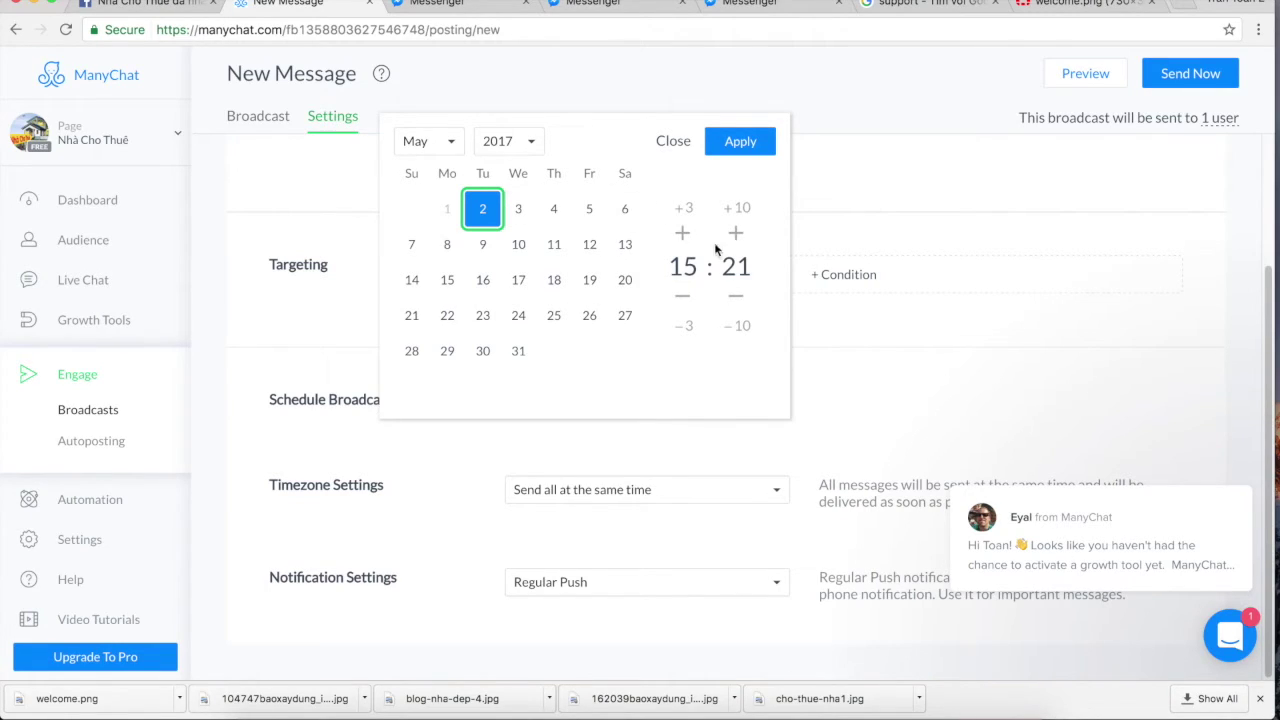
{"action": "left_click", "coordinate": [520, 210]}
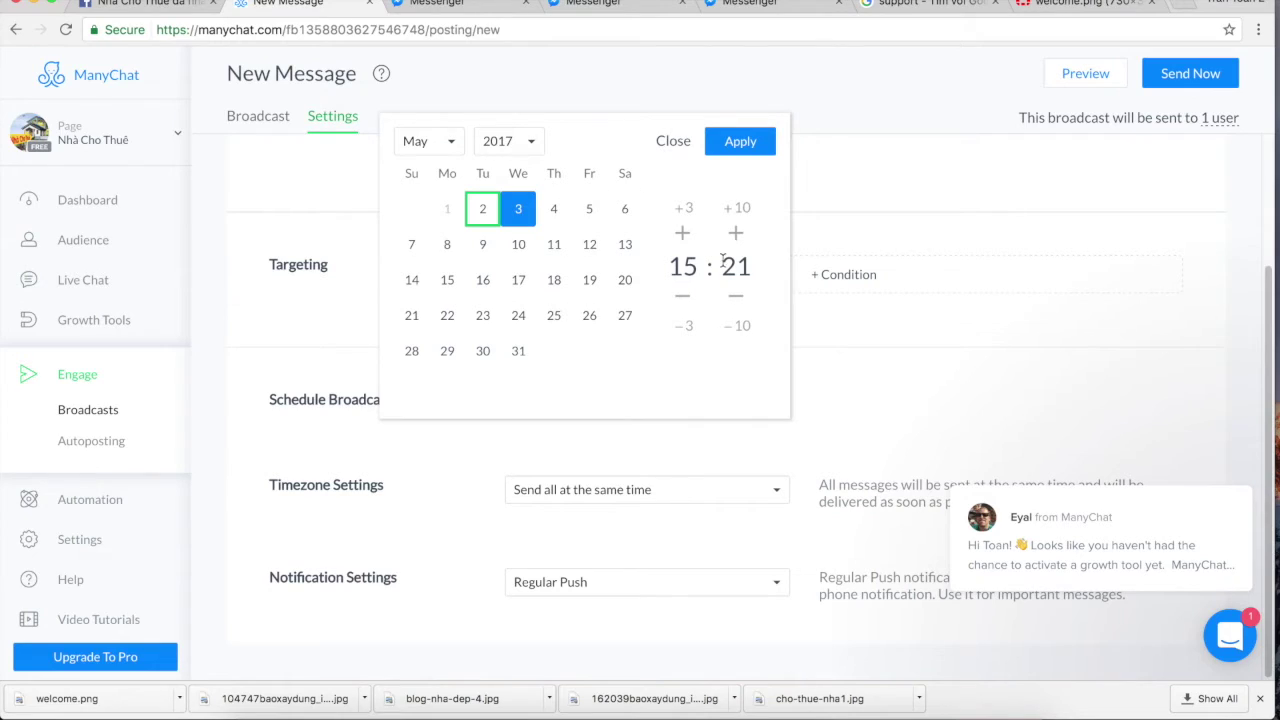
{"action": "triple_click", "coordinate": [520, 222]}
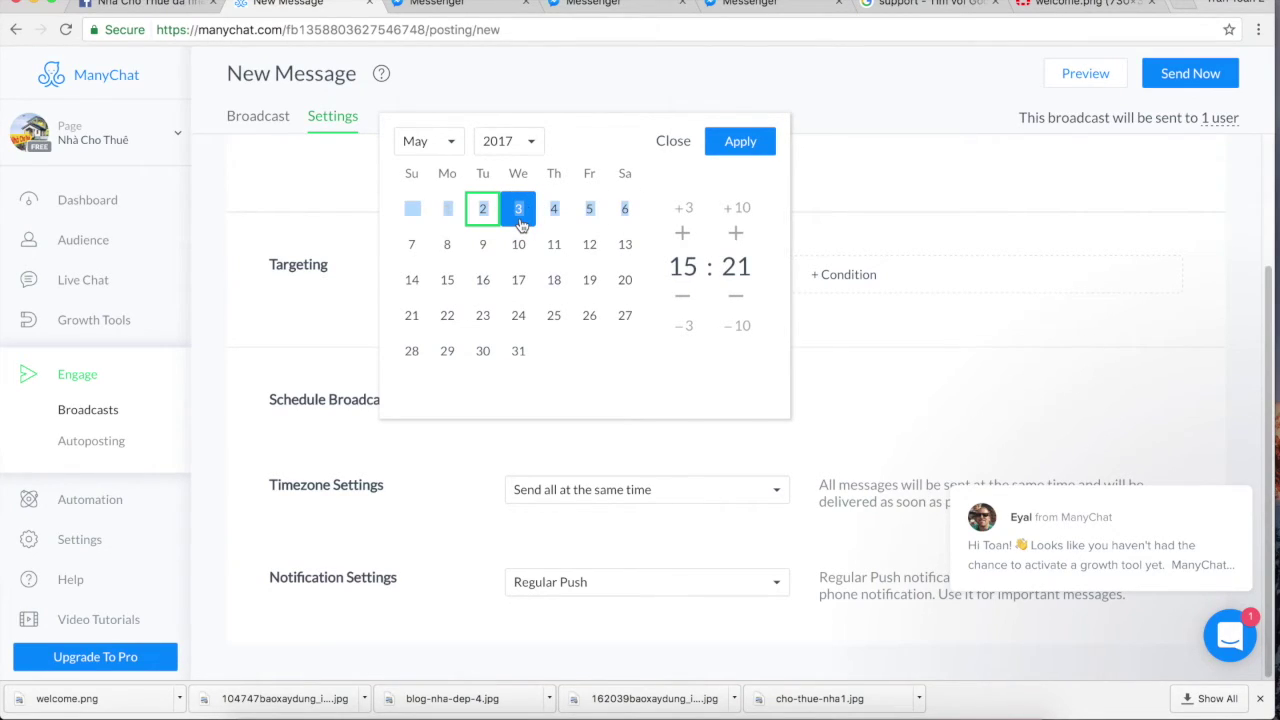
{"action": "left_click", "coordinate": [589, 245]}
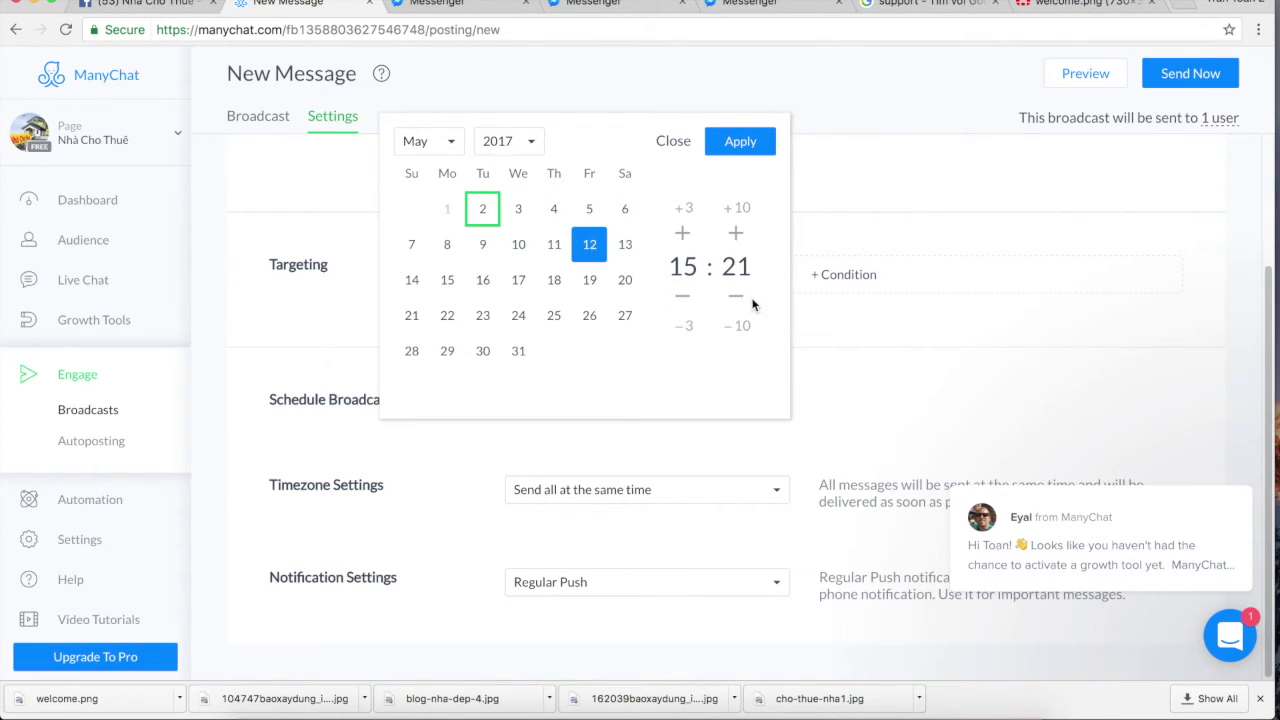
{"action": "left_click", "coordinate": [740, 141]}
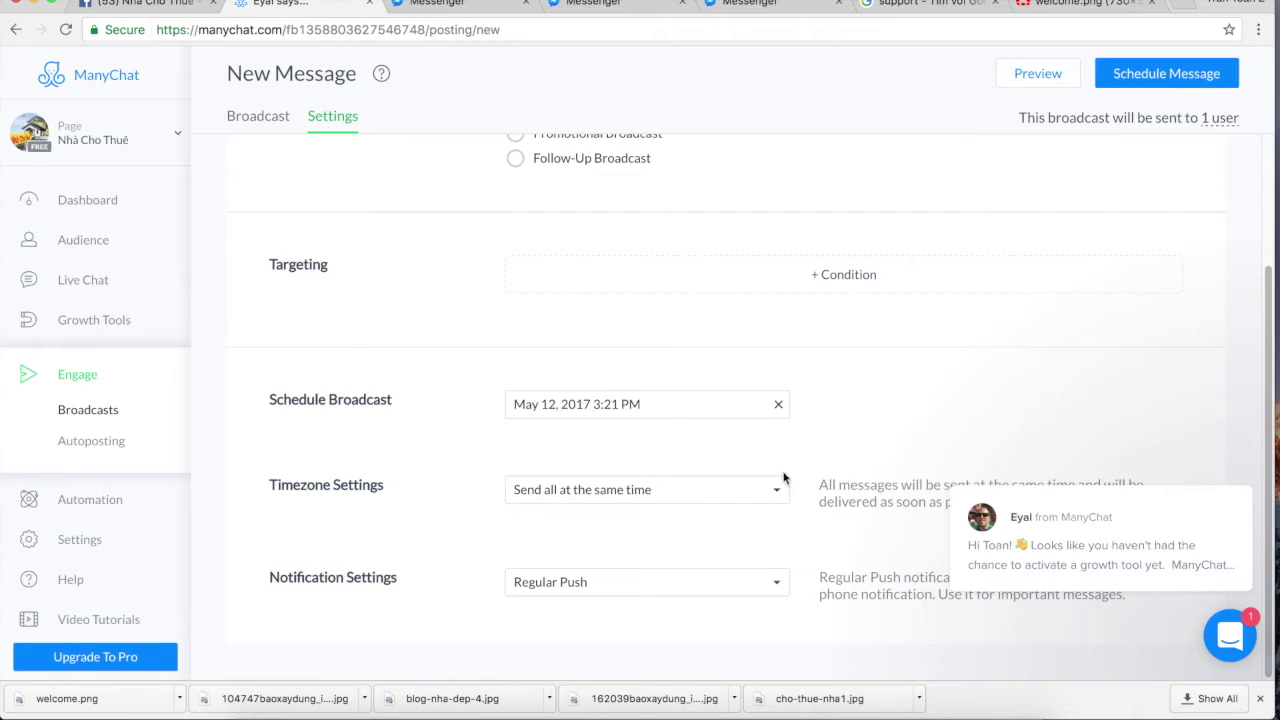
Review the choices offered by the broadcast's timezone and notification settings.
{"action": "left_click", "coordinate": [600, 490]}
{"action": "left_click", "coordinate": [954, 393]}
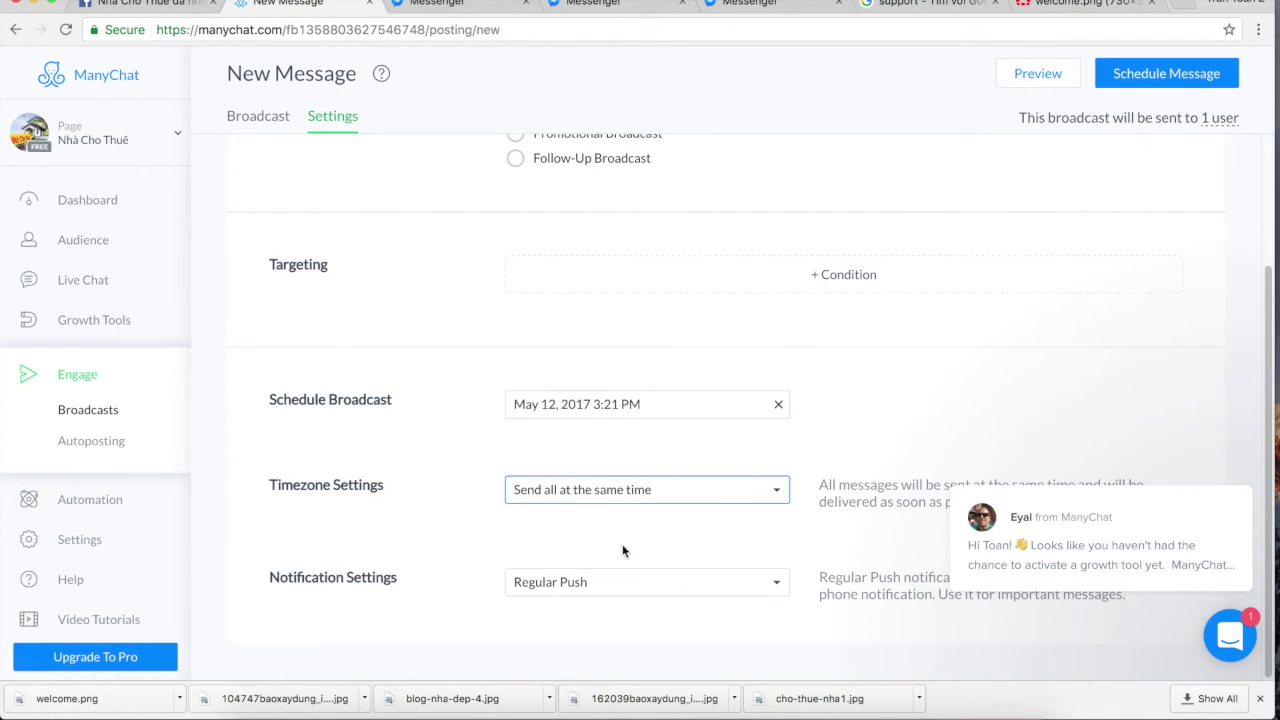
{"action": "left_click", "coordinate": [596, 584]}
{"action": "left_click", "coordinate": [954, 377]}
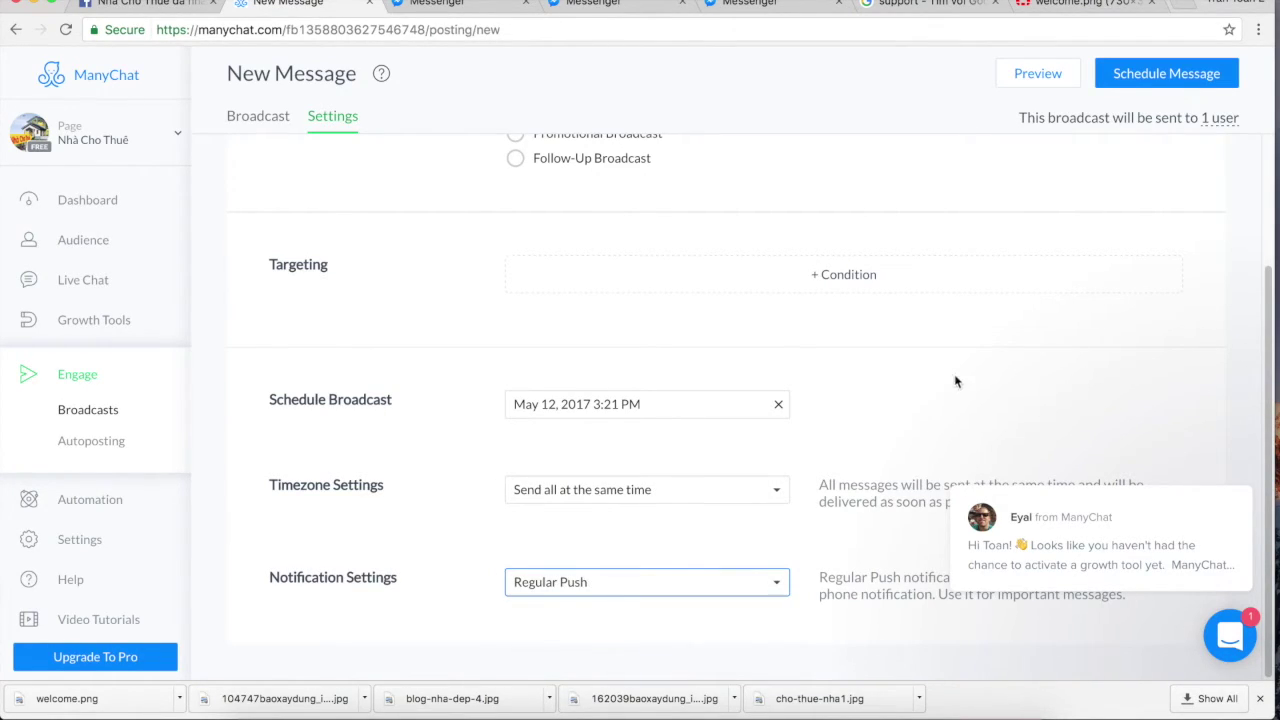
Examine which condition types can be used for targeting the broadcast, without adding one.
{"action": "left_click_drag", "start_coordinate": [323, 270], "coordinate": [251, 263]}
{"action": "left_click", "coordinate": [286, 264]}
{"action": "left_click_drag", "start_coordinate": [334, 266], "coordinate": [263, 266]}
{"action": "left_click", "coordinate": [343, 266]}
{"action": "left_click_drag", "start_coordinate": [343, 266], "coordinate": [257, 263]}
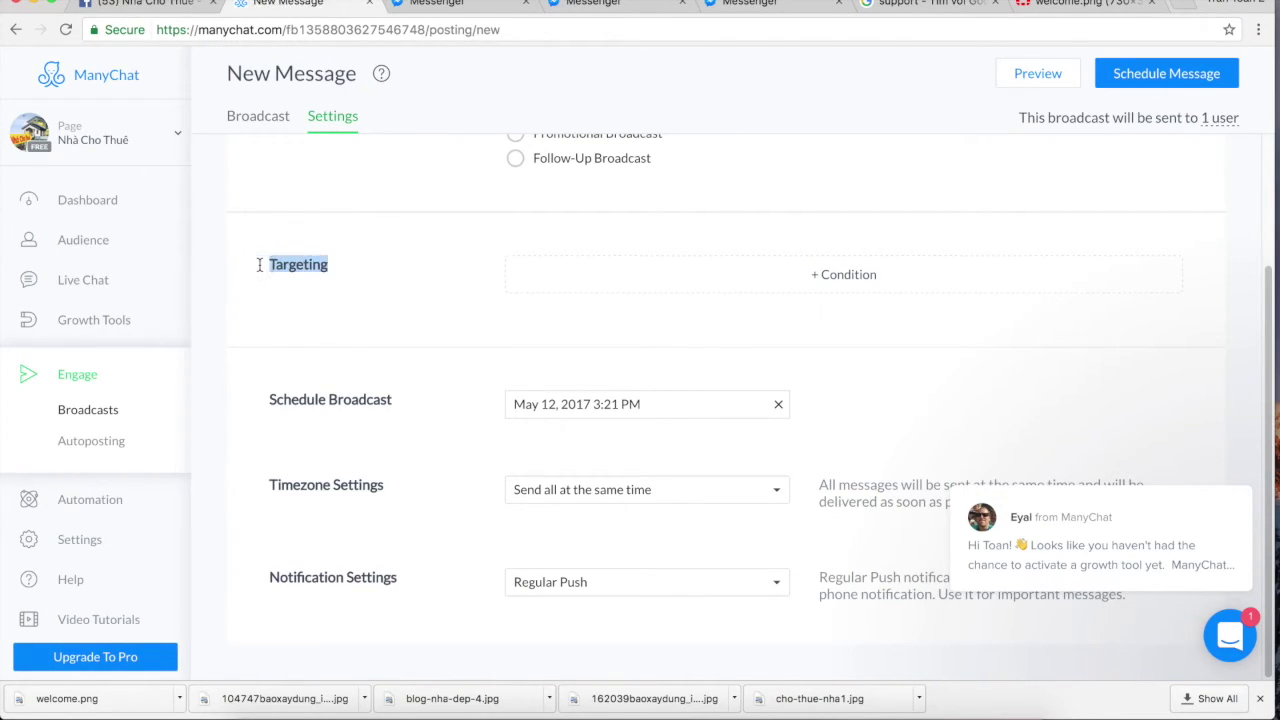
{"action": "left_click", "coordinate": [837, 276]}
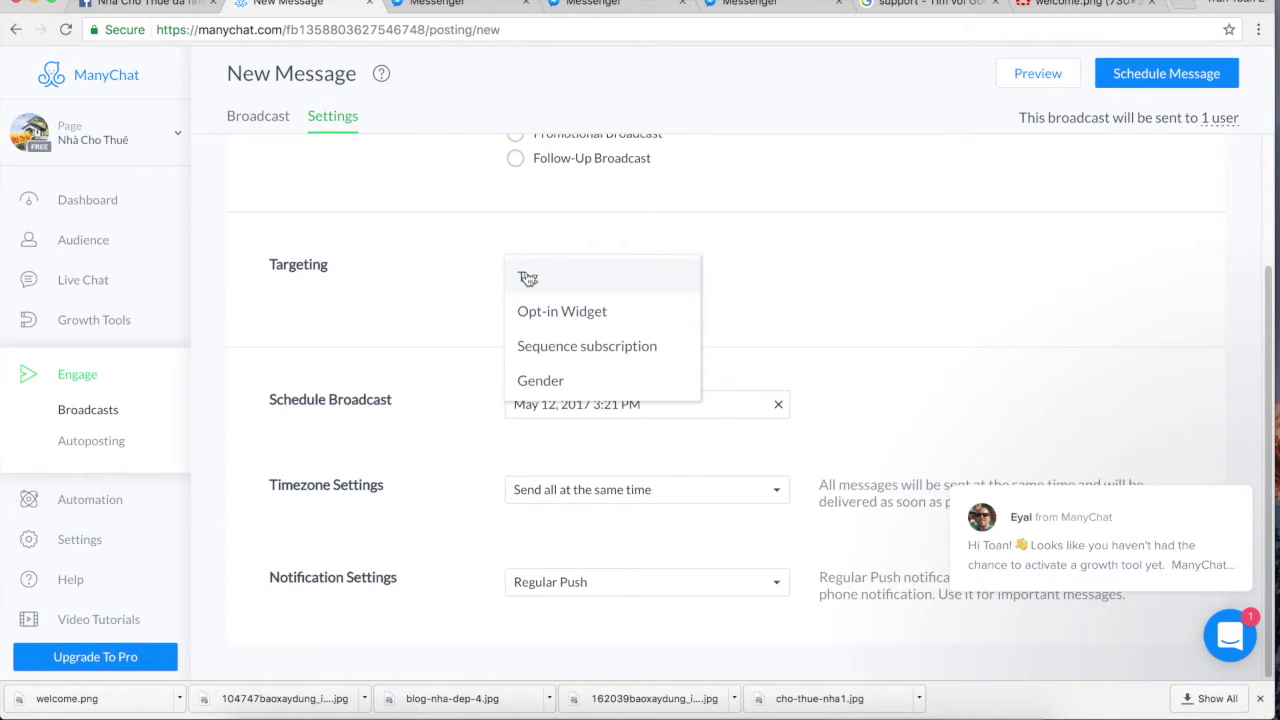
{"action": "left_click", "coordinate": [1128, 158]}
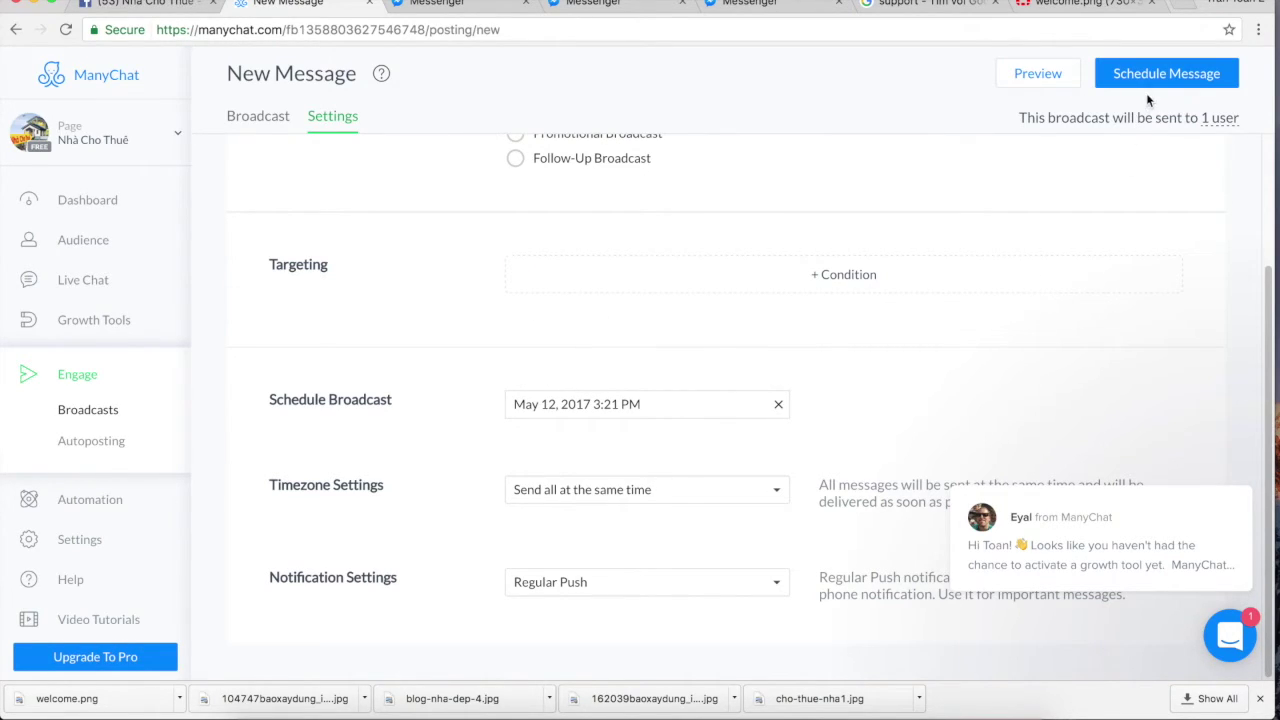
Try to preview the broadcast, and edit the text after the Full Name variable before returning to the broadcast settings.
{"action": "left_click_drag", "start_coordinate": [1266, 205], "coordinate": [1265, 155]}
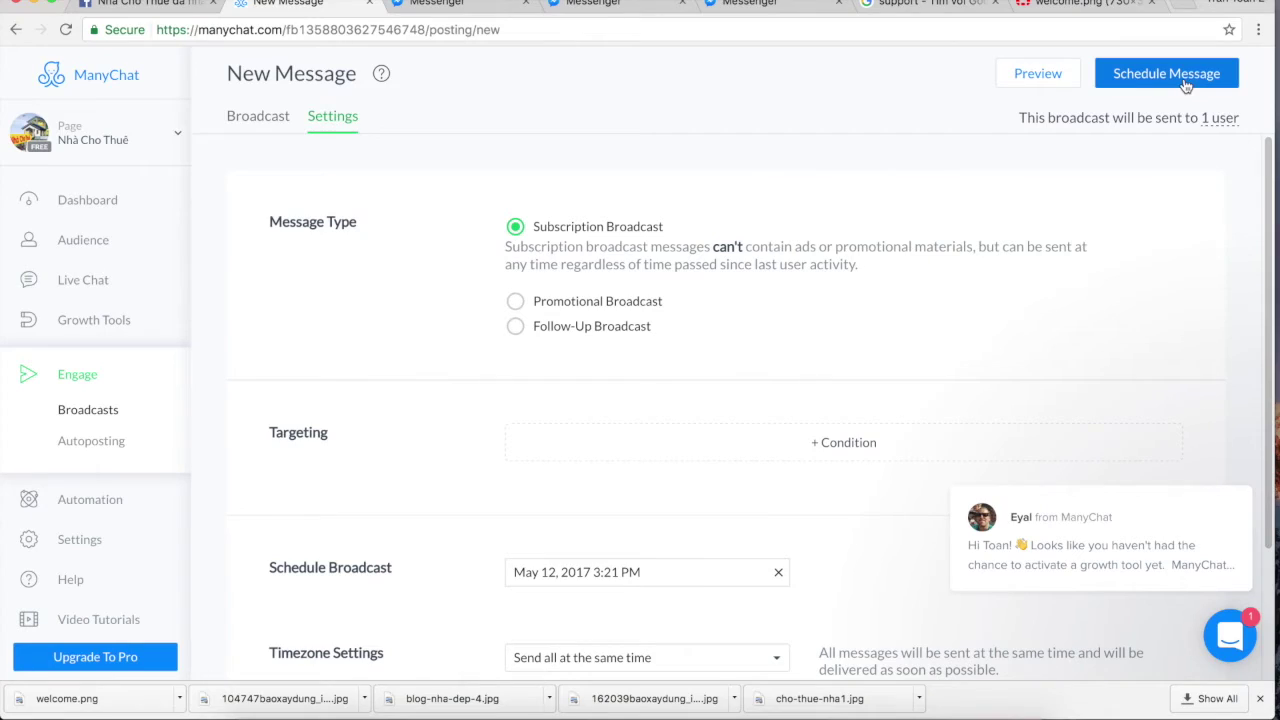
{"action": "left_click", "coordinate": [1058, 82]}
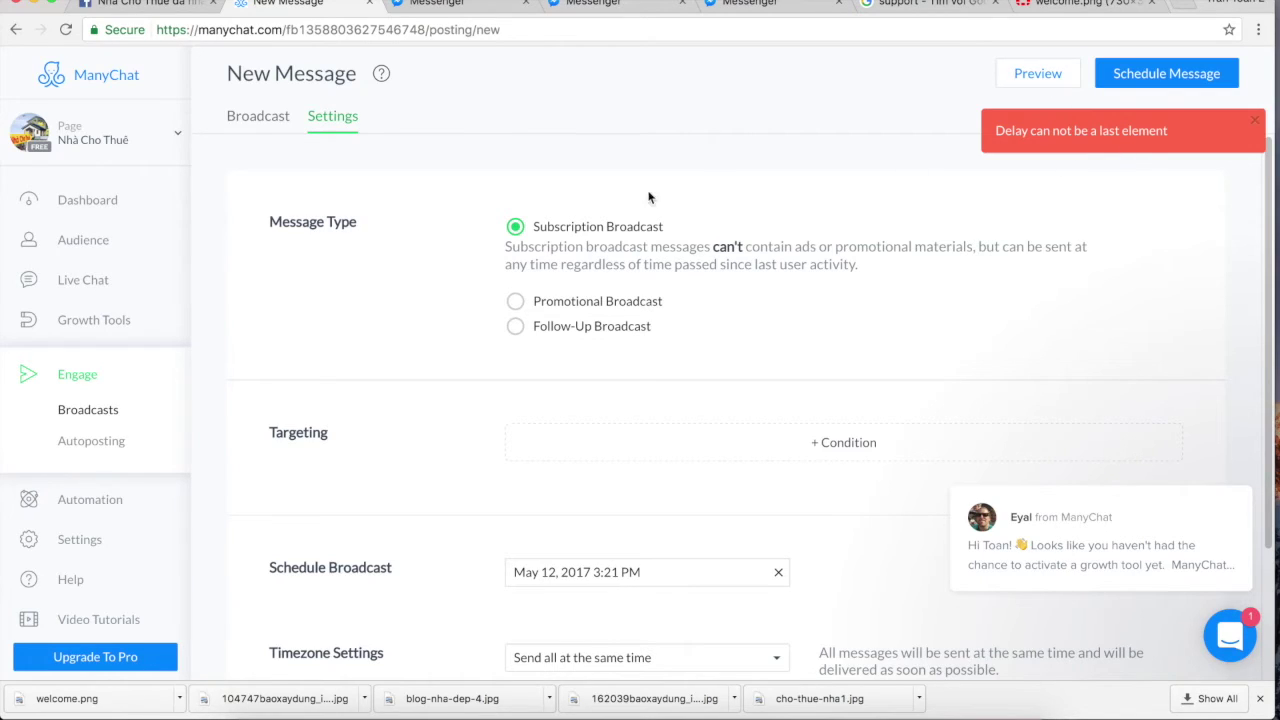
{"action": "left_click", "coordinate": [266, 120]}
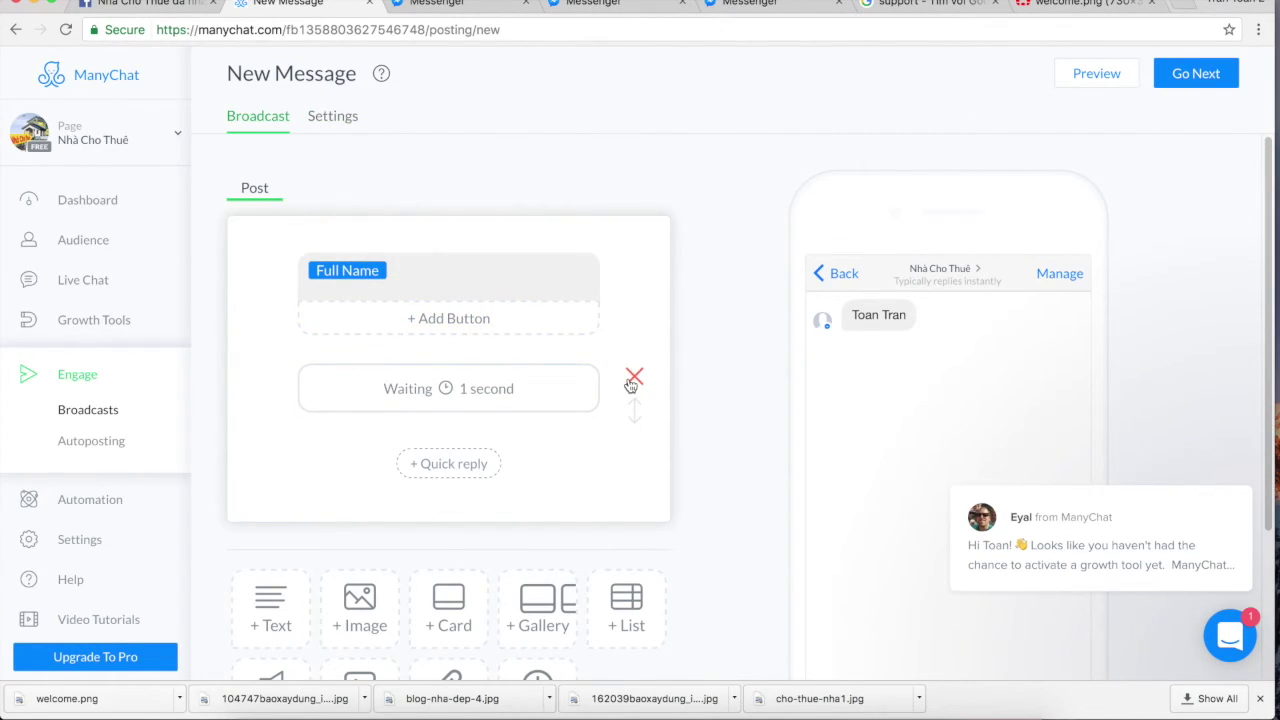
{"action": "left_click", "coordinate": [482, 279]}
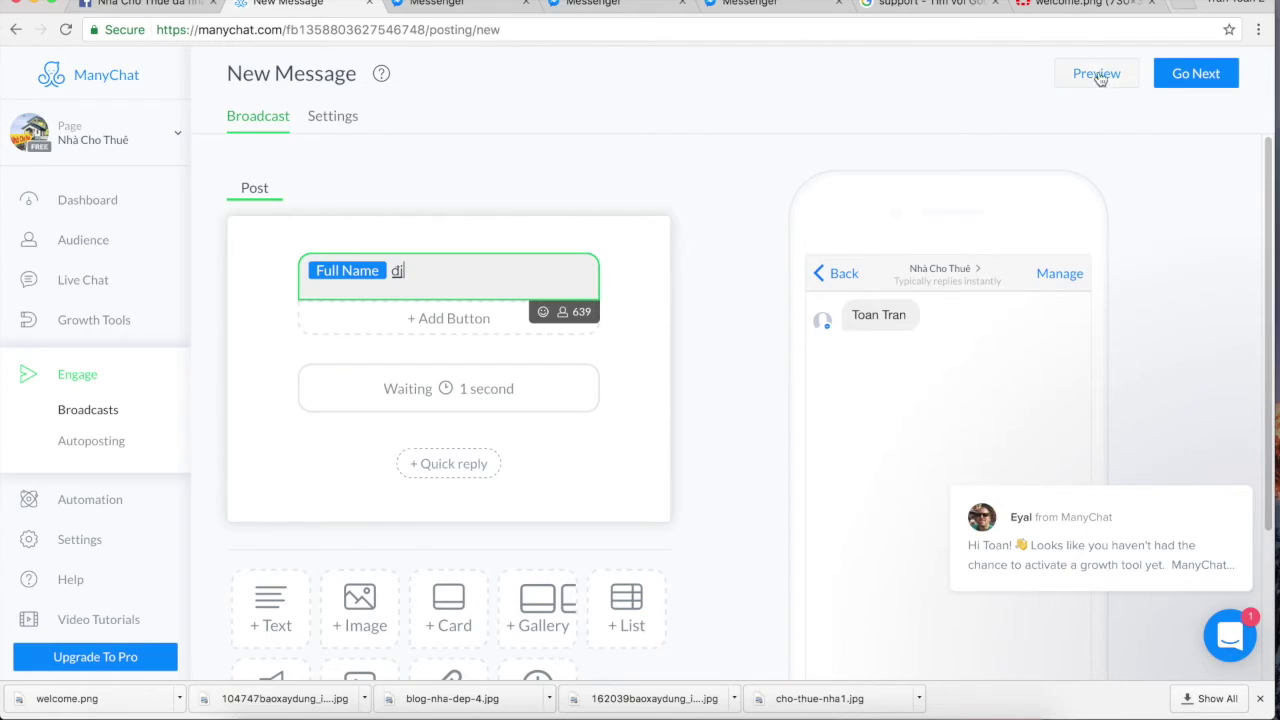
{"action": "left_click", "coordinate": [1168, 78]}
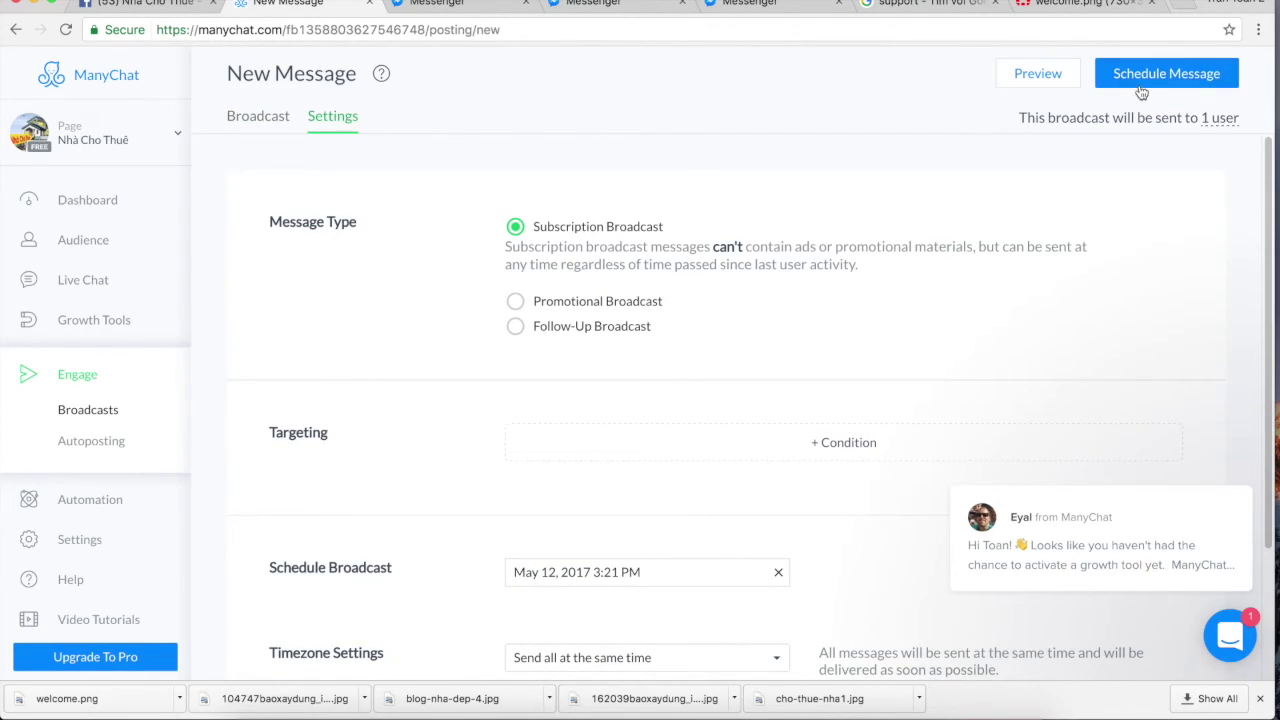
Examine the Facebook, YouTube, Twitter and RSS source channel options for autoposting, leaving without adding a channel.
{"action": "left_click", "coordinate": [105, 447]}
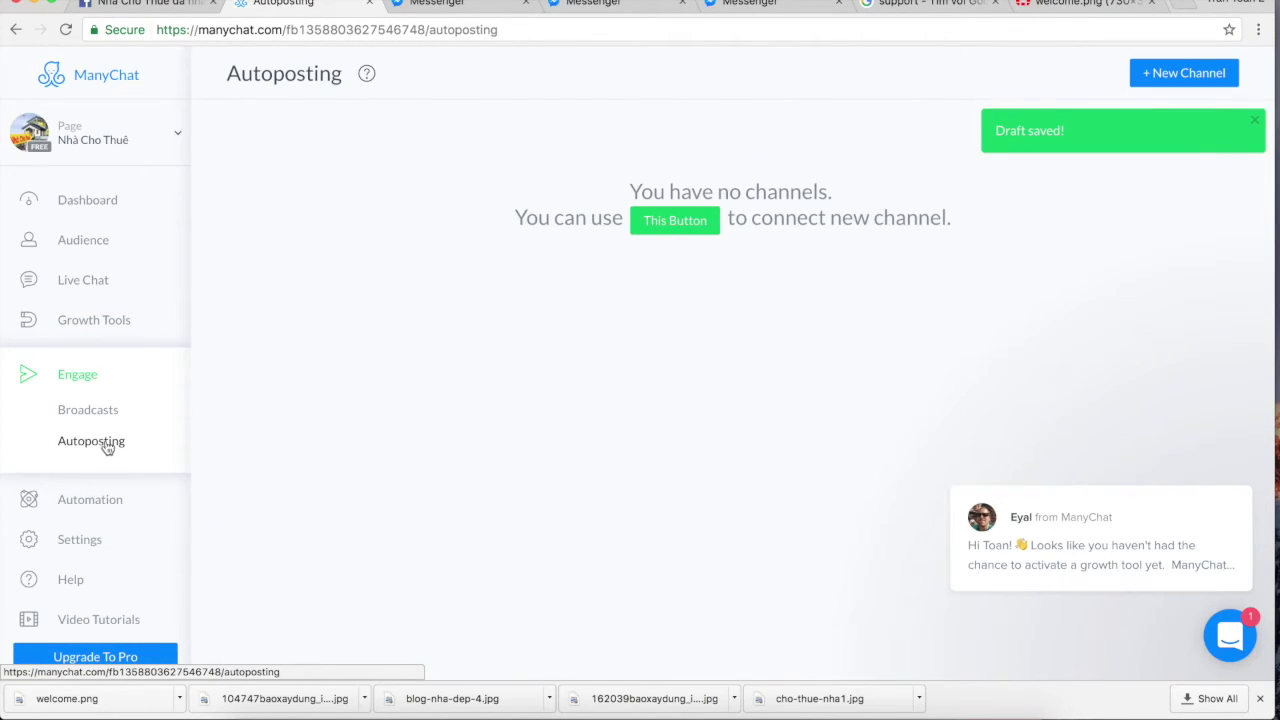
{"action": "left_click", "coordinate": [1166, 74]}
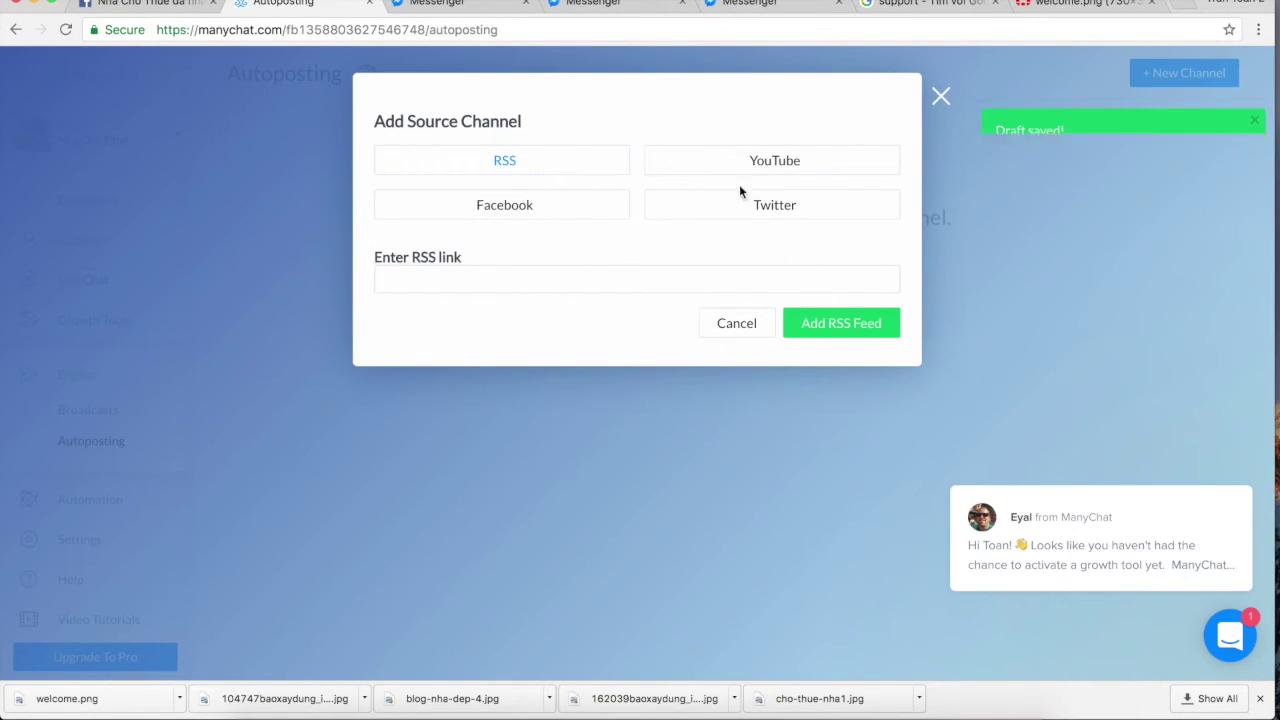
{"action": "left_click", "coordinate": [545, 206]}
{"action": "left_click", "coordinate": [535, 279]}
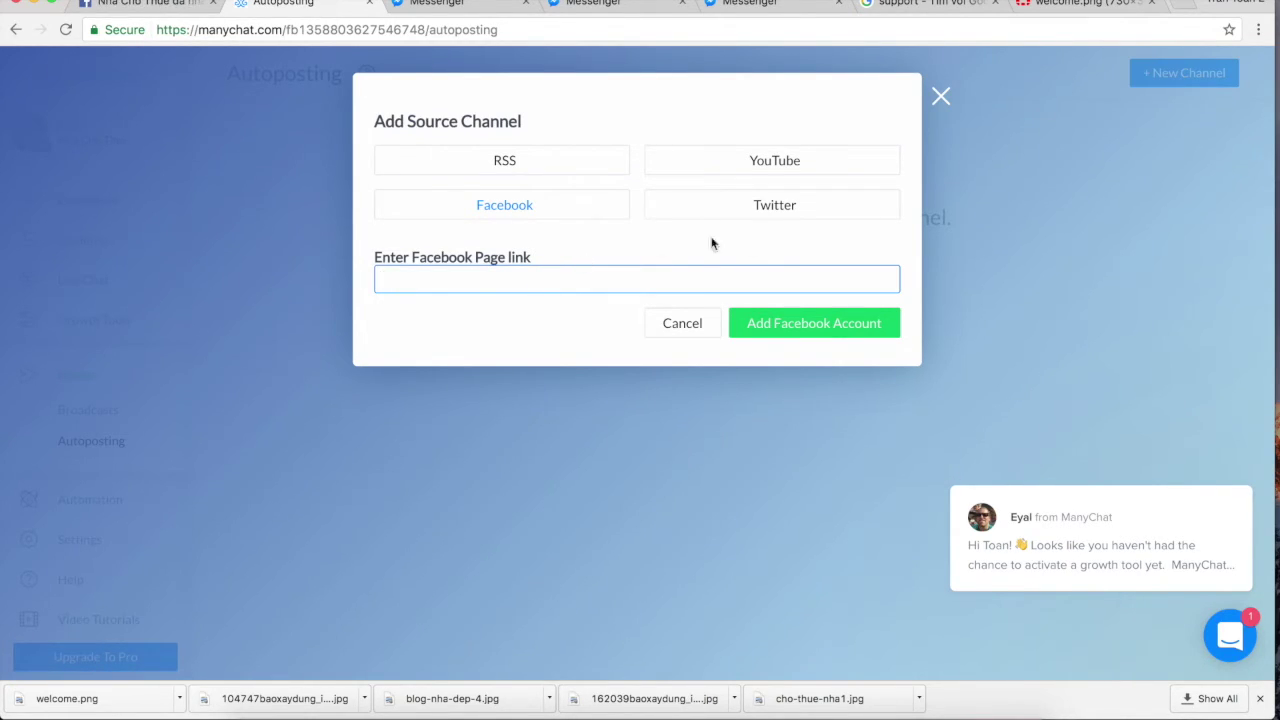
{"action": "left_click", "coordinate": [801, 164]}
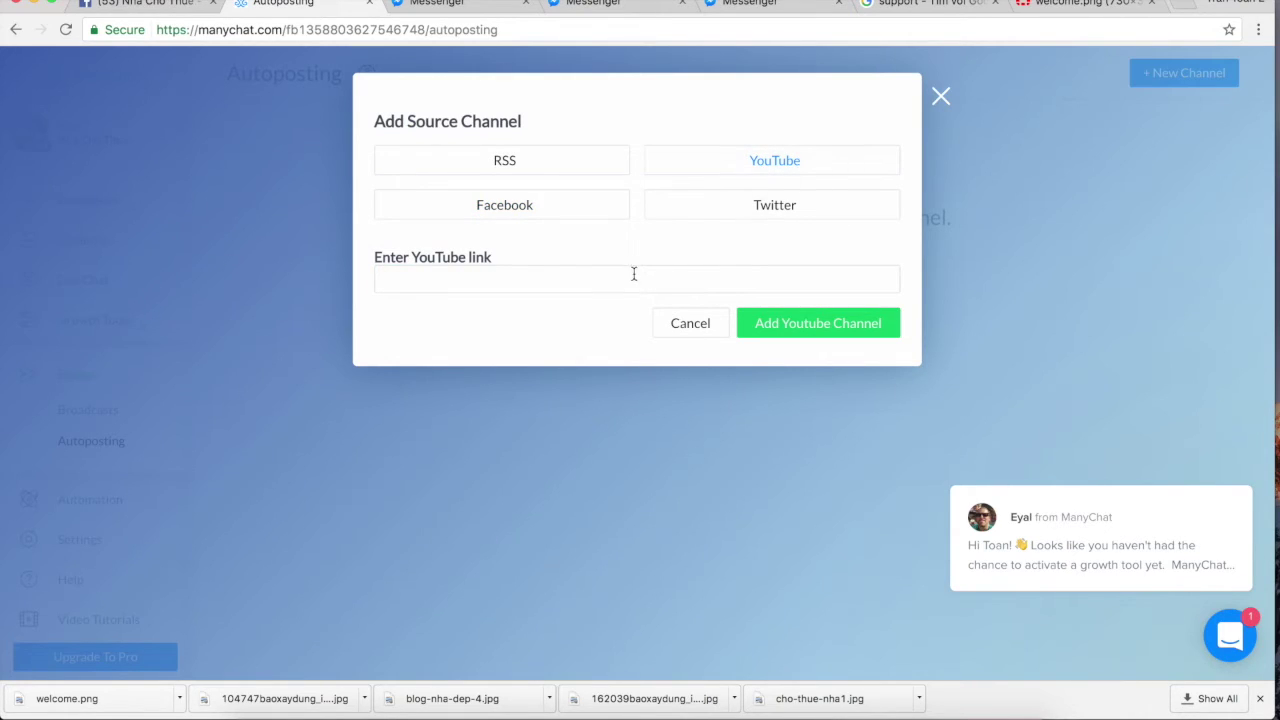
{"action": "left_click", "coordinate": [774, 211]}
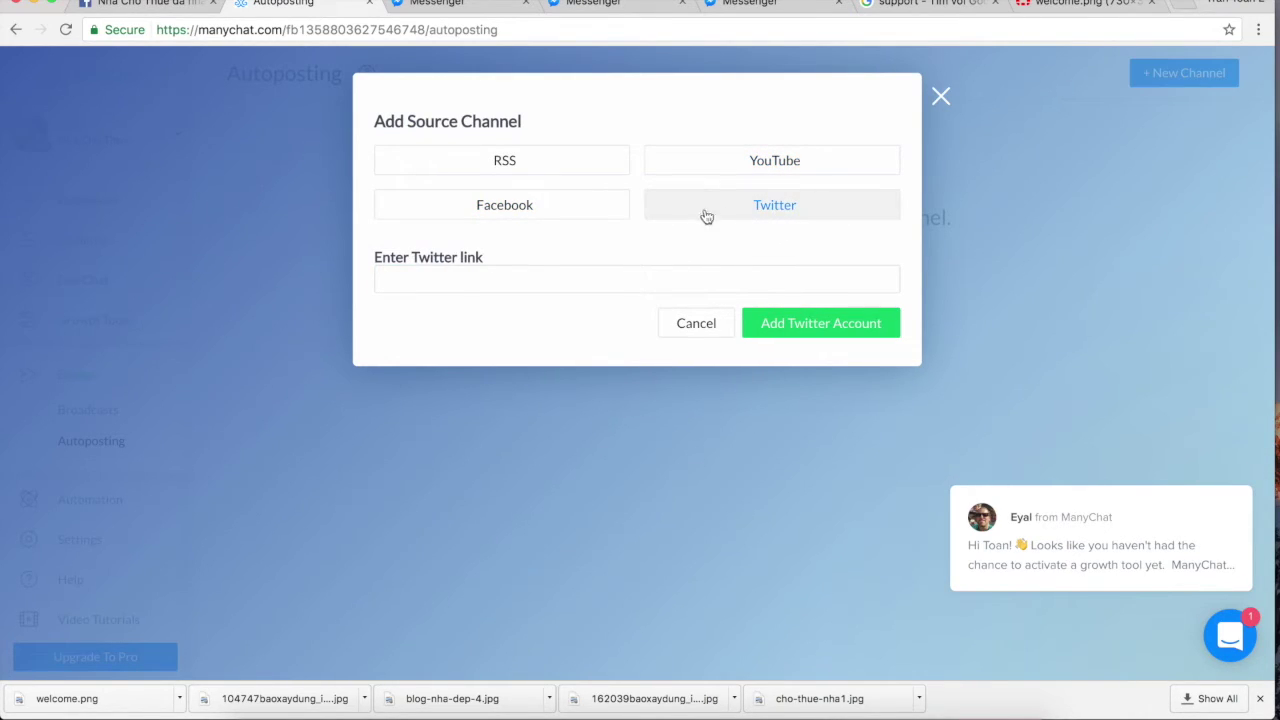
{"action": "left_click", "coordinate": [560, 170]}
{"action": "left_click", "coordinate": [568, 289]}
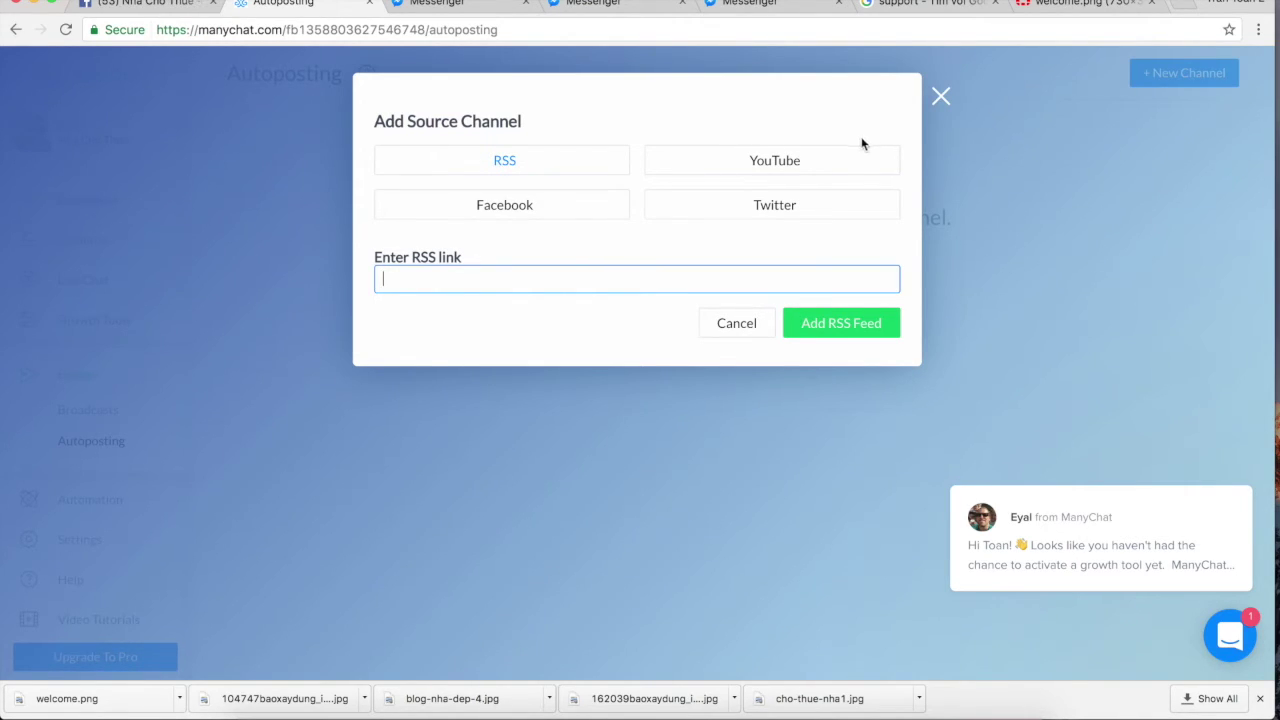
{"action": "left_click", "coordinate": [740, 321]}
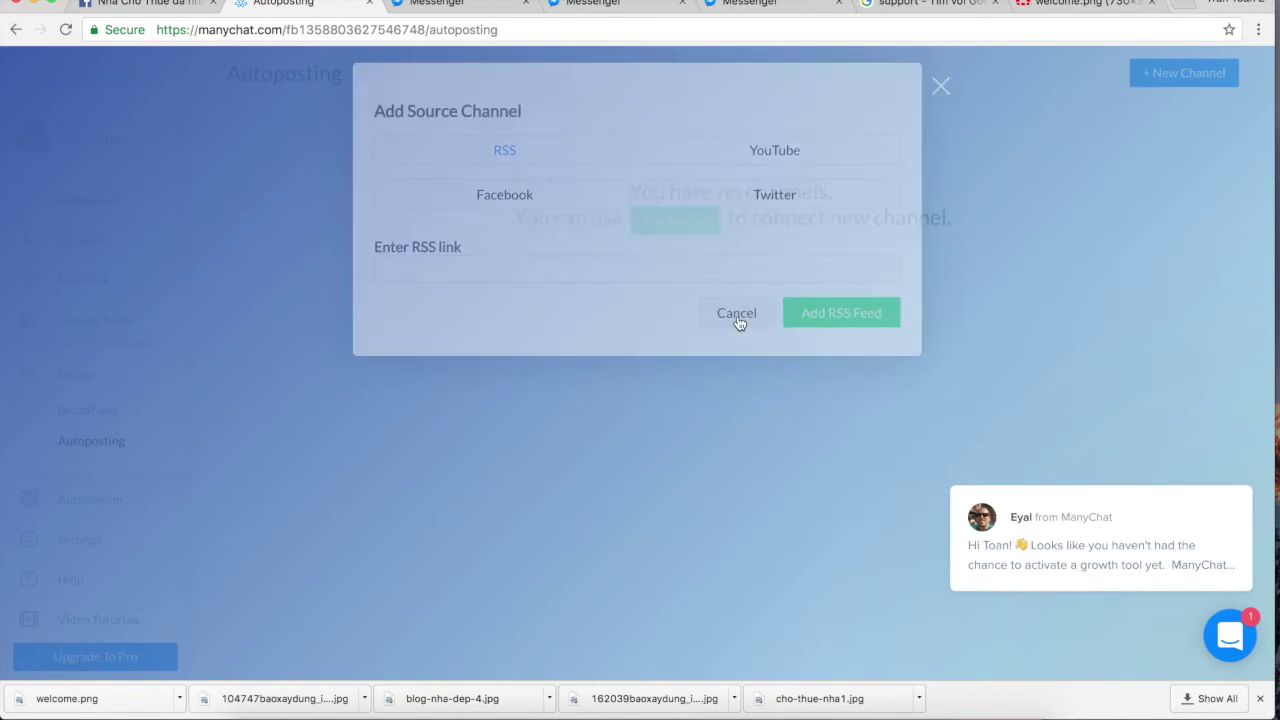
Check the broadcasts list and create a new growth tool of the Landing Page type.
{"action": "left_click", "coordinate": [106, 412]}
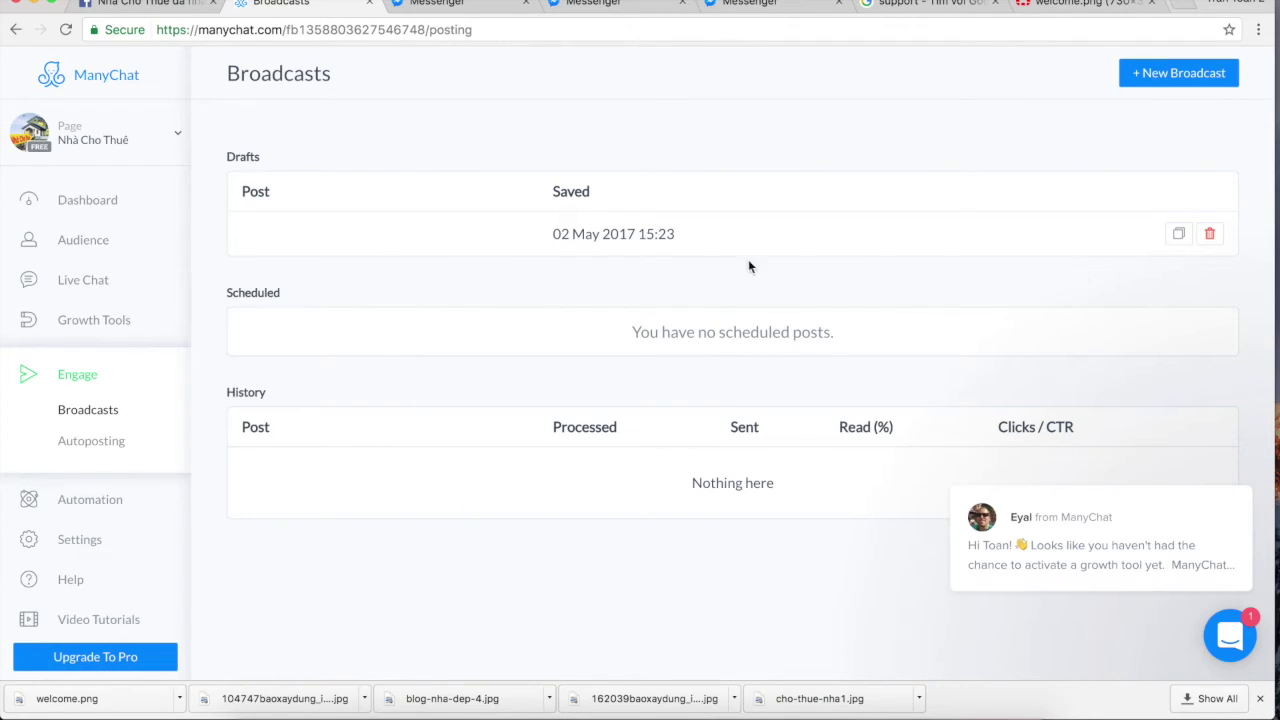
{"action": "left_click", "coordinate": [94, 320]}
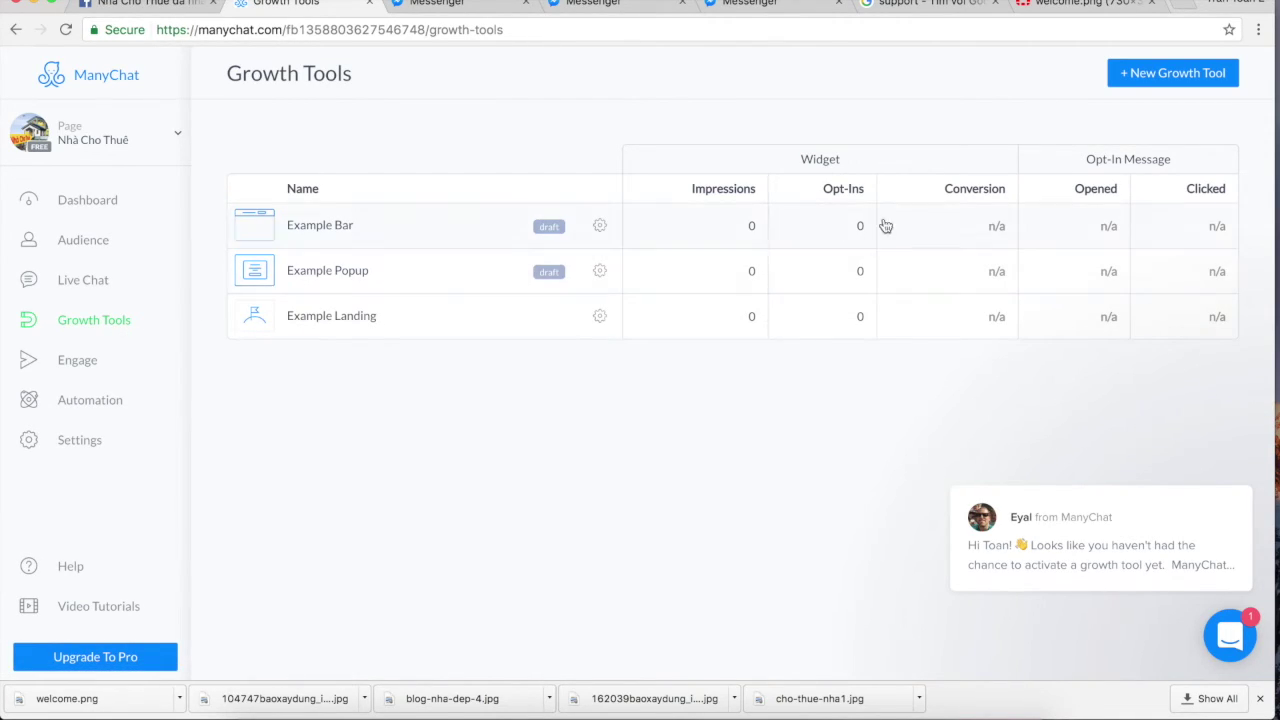
{"action": "left_click", "coordinate": [1148, 78]}
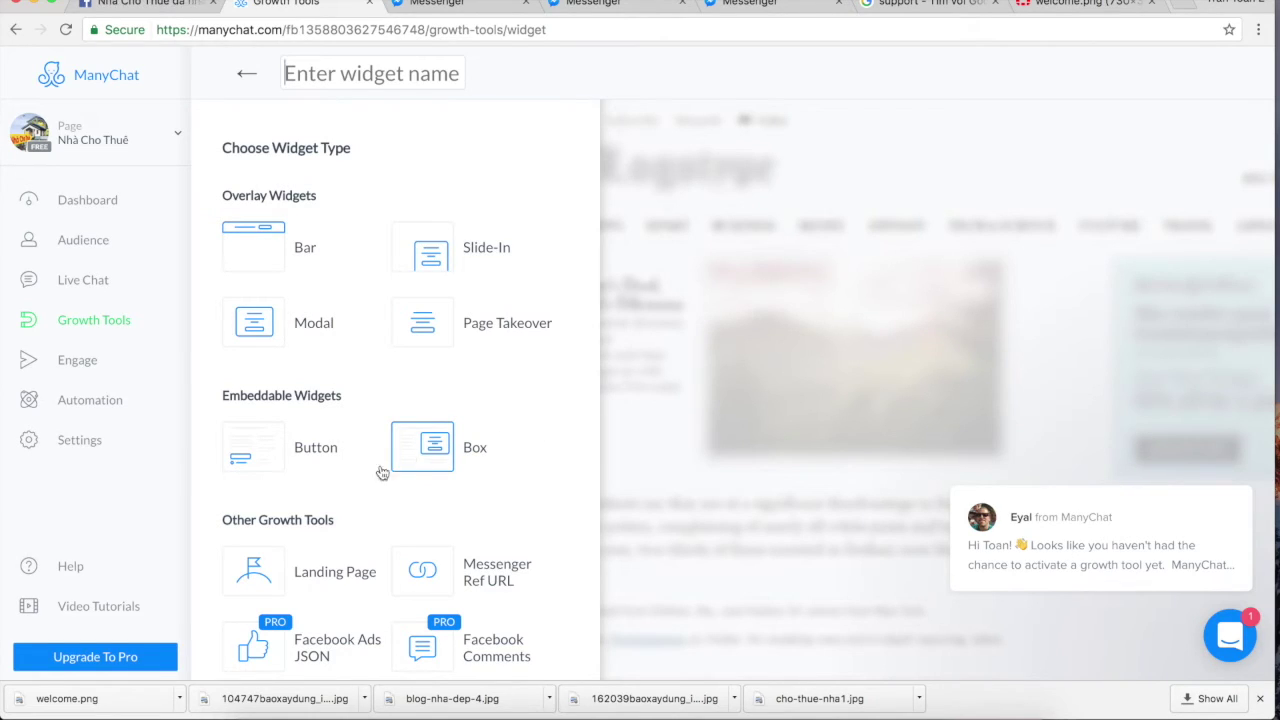
{"action": "left_click", "coordinate": [249, 573]}
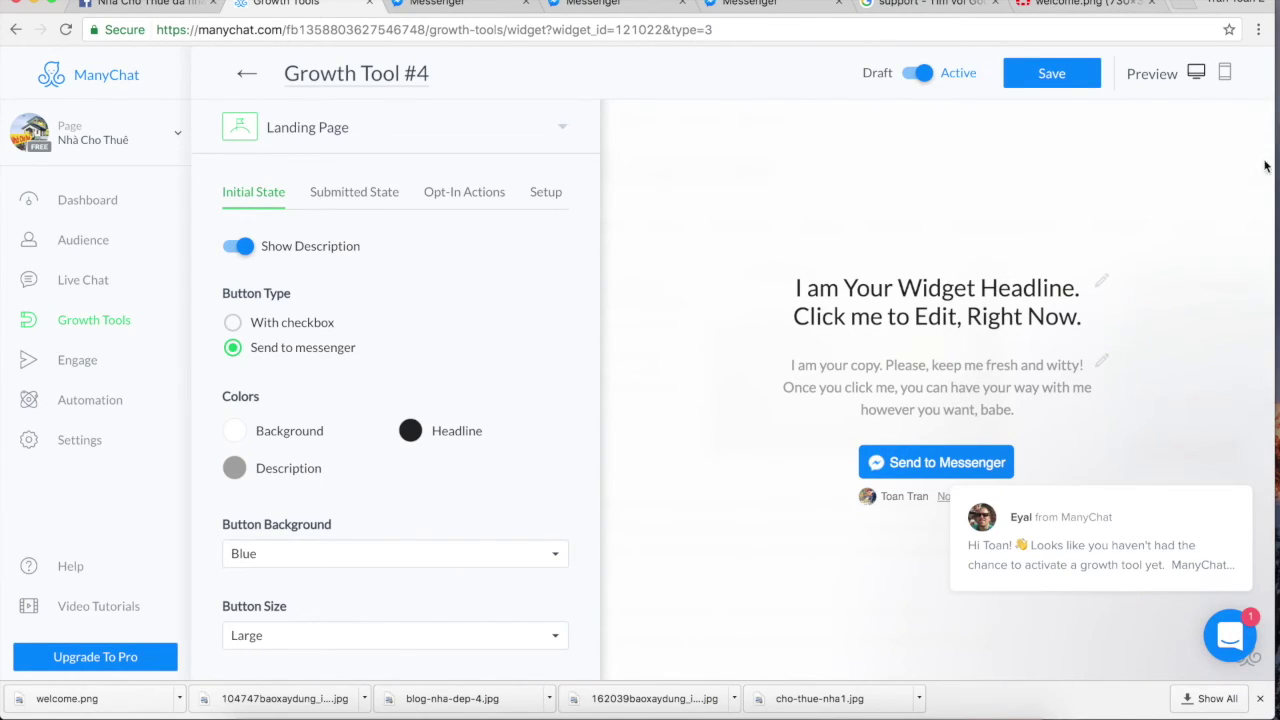
Upload cho-thue-nha1.jpg from Downloads as the landing page's image.
{"action": "scroll", "coordinate": [597, 493], "scroll_direction": "down", "scroll_amount": 4}
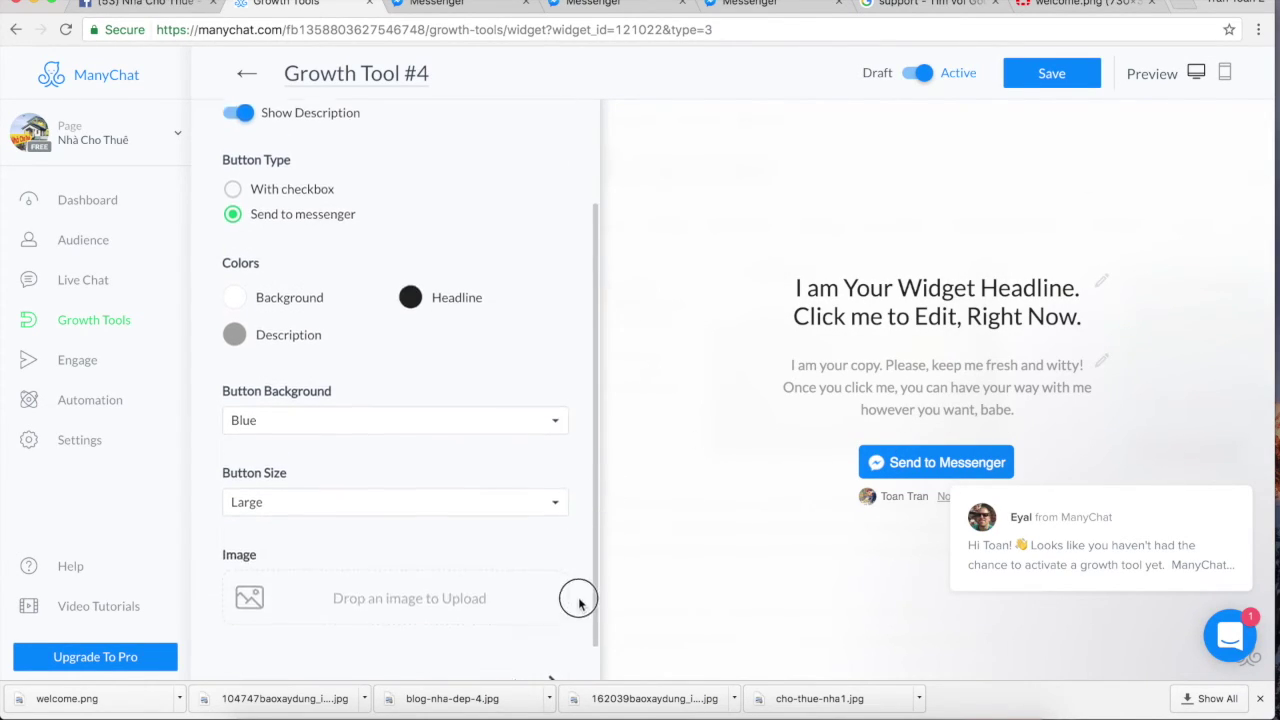
{"action": "left_click", "coordinate": [395, 575]}
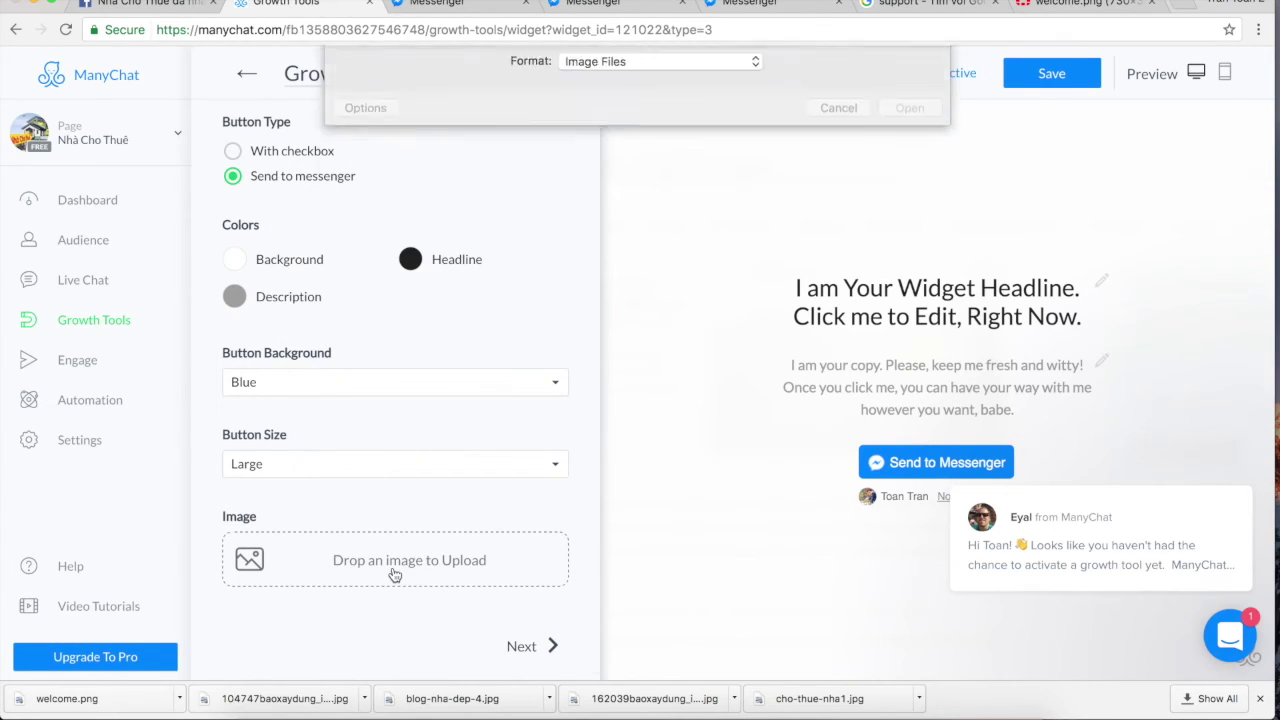
{"action": "left_click", "coordinate": [538, 137]}
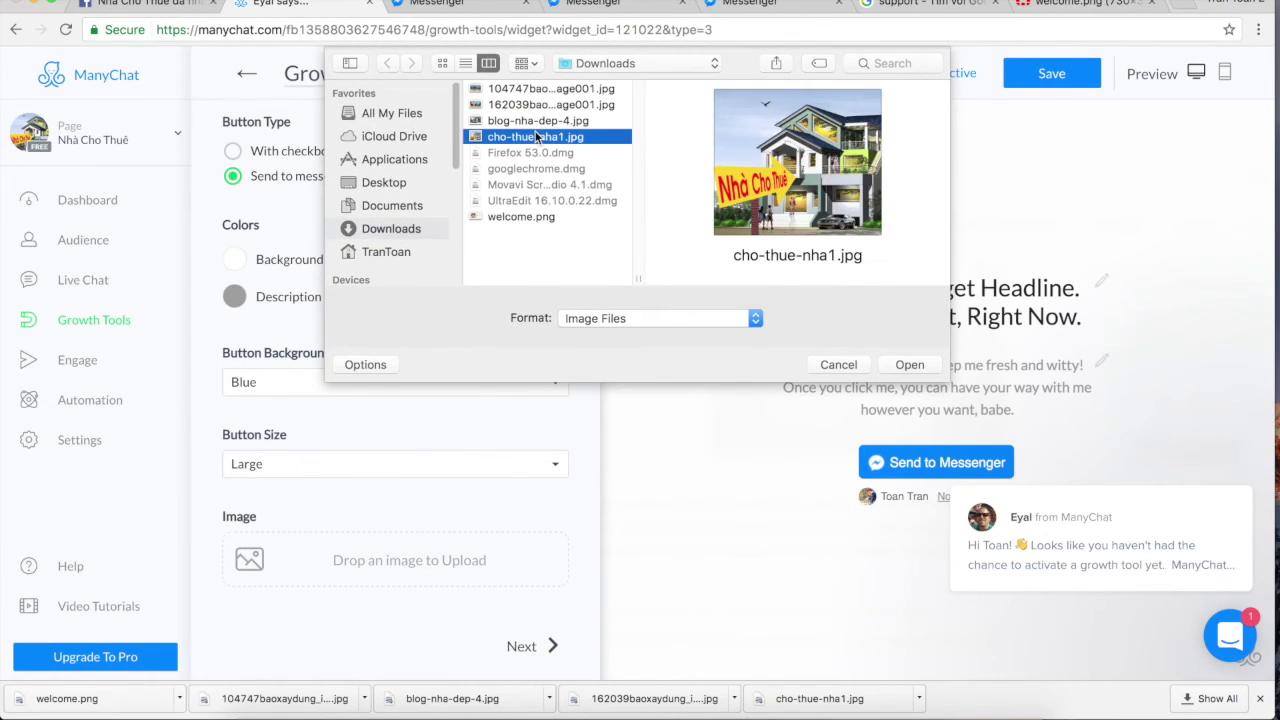
{"action": "double_click", "coordinate": [537, 137]}
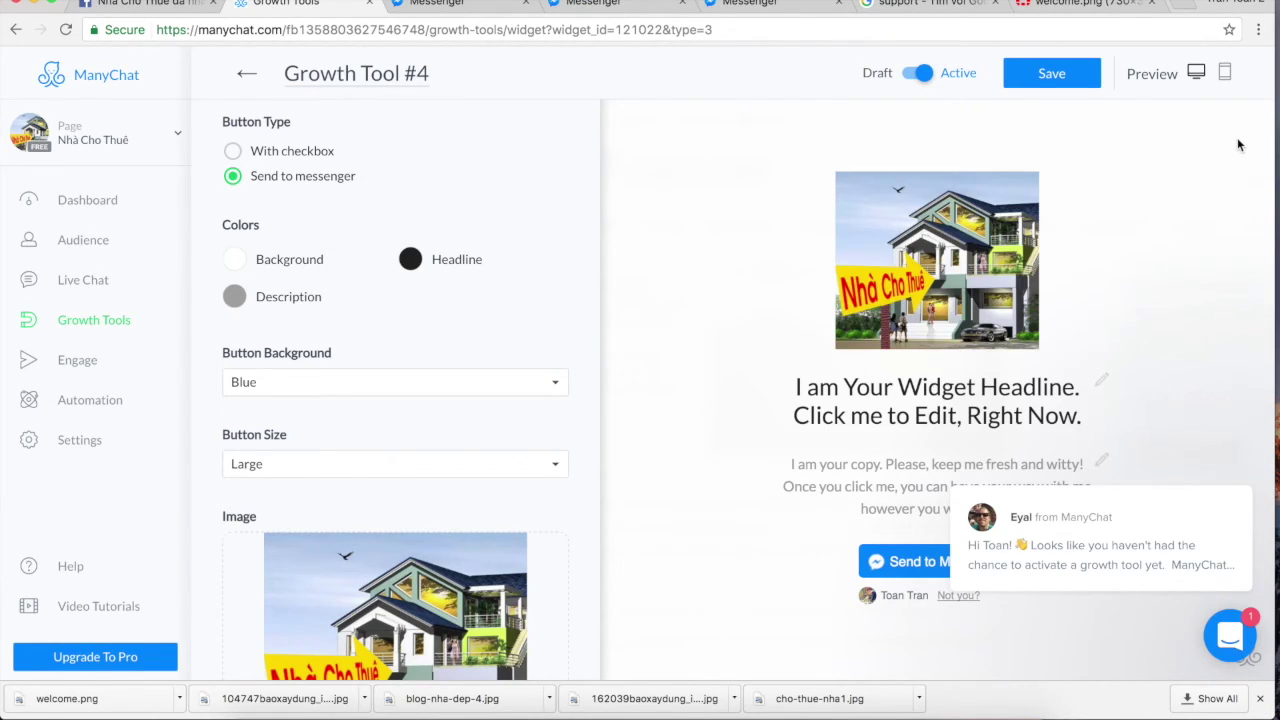
Replace the landing page's headline with "Click Để Nhận Quà Phong Thuỷ Nhà Ở" on two lines.
{"action": "triple_click", "coordinate": [940, 390]}
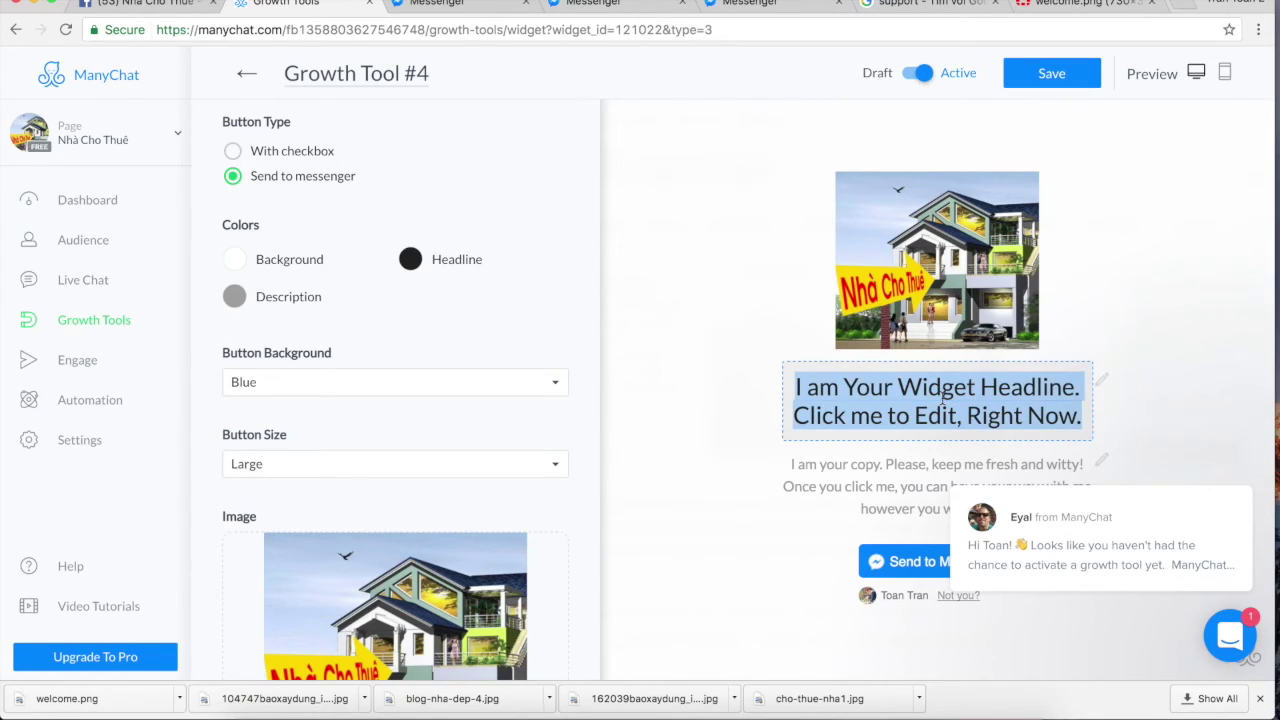
{"action": "key", "text": "BackSpace"}
{"action": "type", "text": "Cl"}
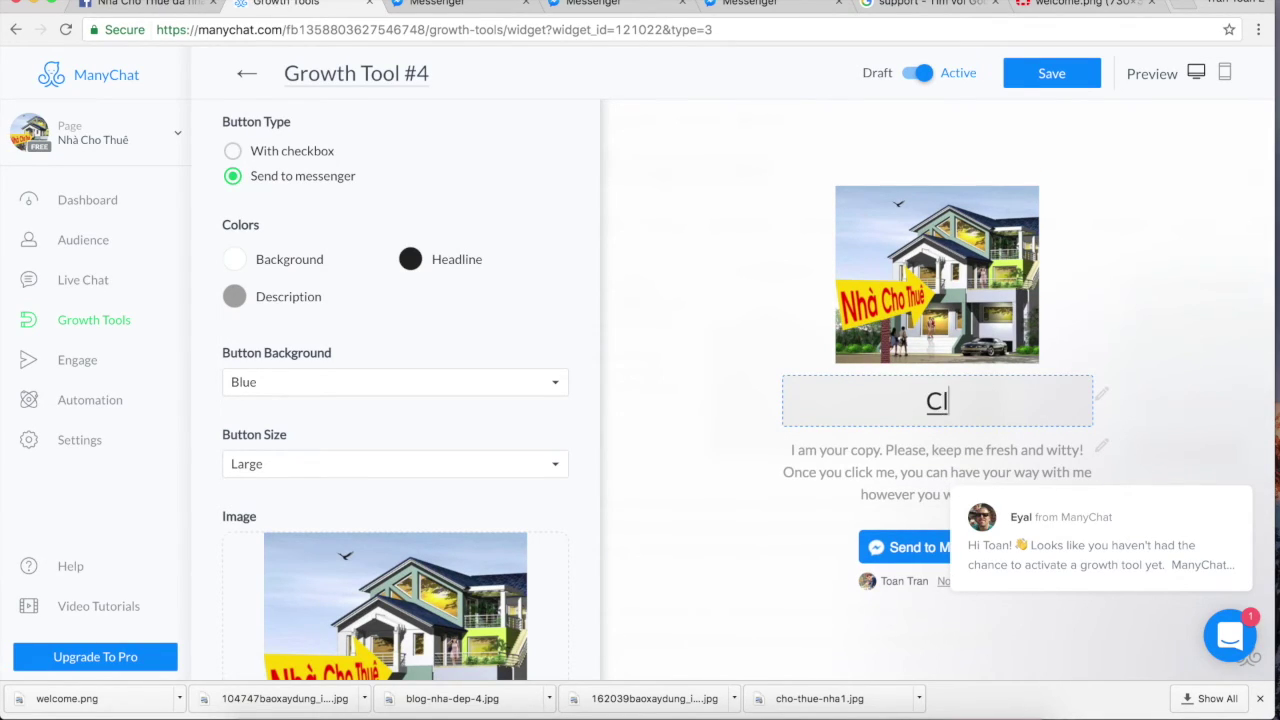
{"action": "type", "text": "ick Để "}
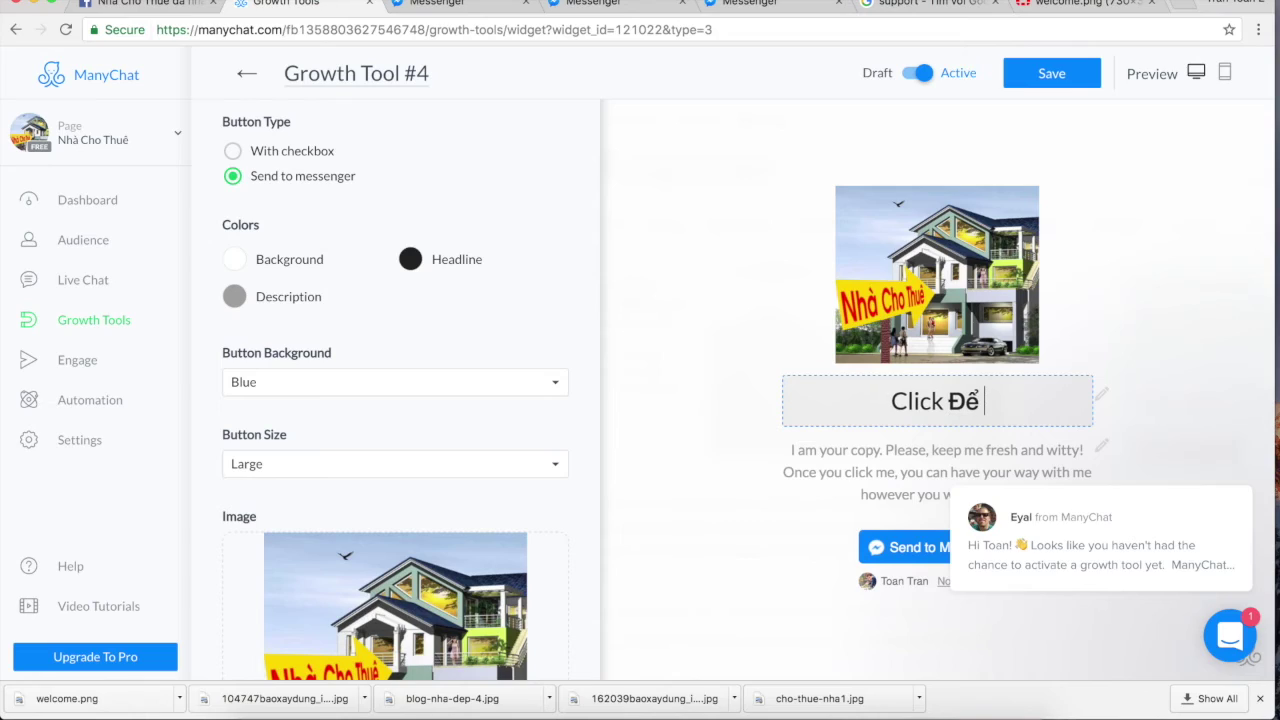
{"action": "type", "text": "Lấy"}
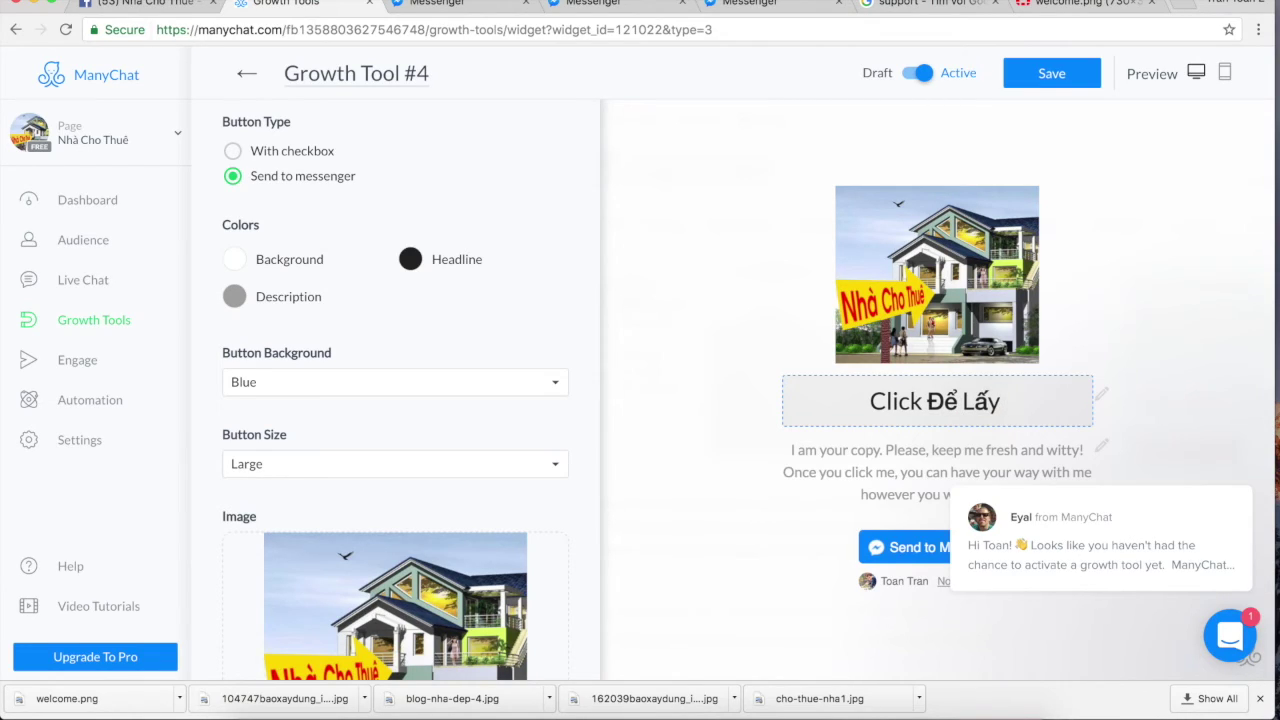
{"action": "key", "text": "BackSpace"}
{"action": "key", "text": "BackSpace"}
{"action": "key", "text": "BackSpace"}
{"action": "key", "text": "BackSpace"}
{"action": "type", "text": "Nhận QUa"}
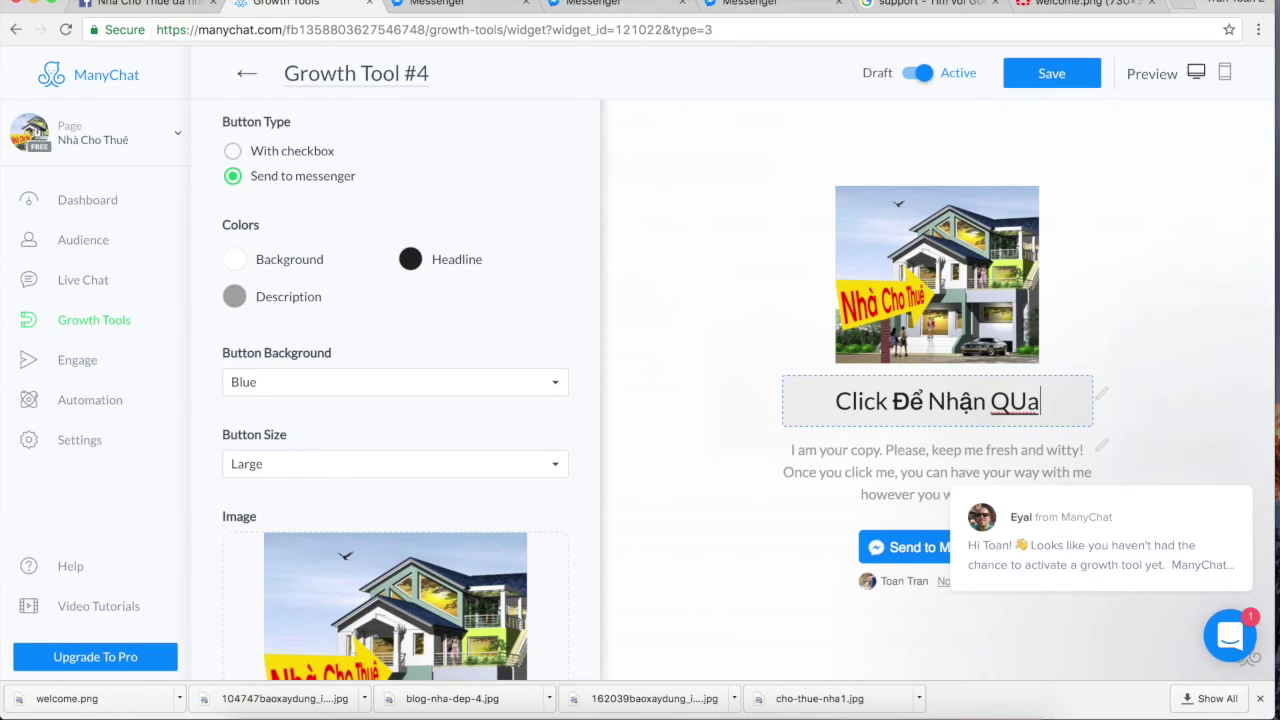
{"action": "key", "text": "BackSpace"}
{"action": "key", "text": "BackSpace"}
{"action": "type", "text": "ua"}
{"action": "key", "text": "BackSpace"}
{"action": "key", "text": "BackSpace"}
{"action": "type", "text": "uà"}
{"action": "key", "text": "Return"}
{"action": "type", "text": "Bi"}
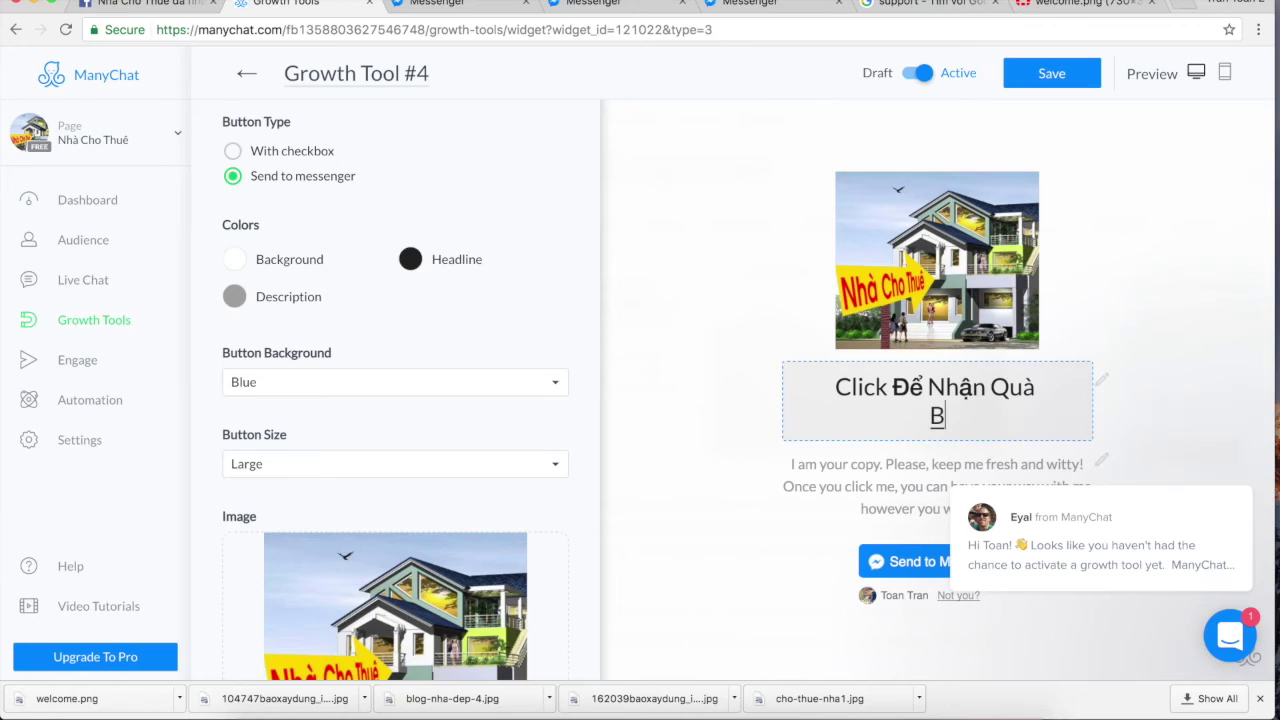
{"action": "key", "text": "BackSpace"}
{"action": "key", "text": "BackSpace"}
{"action": "type", "text": "Phong Thuỷ Nhà Ơ"}
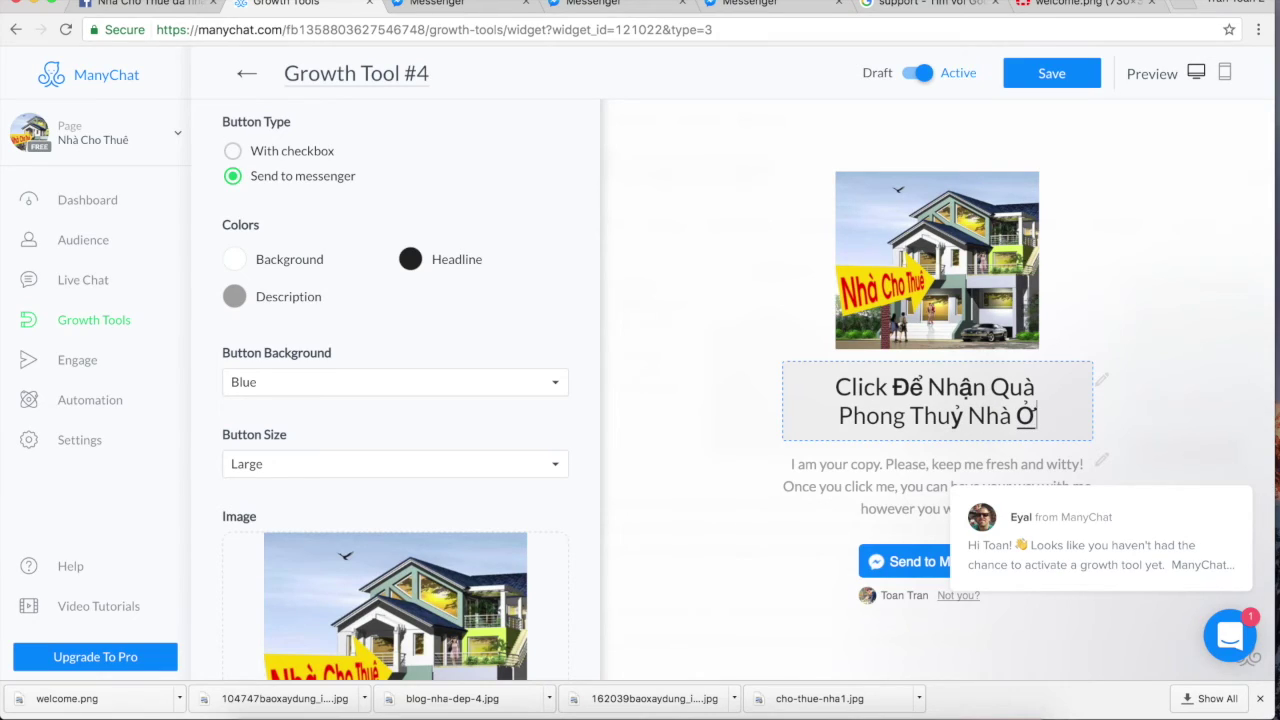
Replace the landing page's description with "Quà tặng có giới hạn 200 bản . hãy nhanh tay sở hữu nó" and save the growth tool.
{"action": "left_click", "coordinate": [928, 462]}
{"action": "triple_click", "coordinate": [915, 477]}
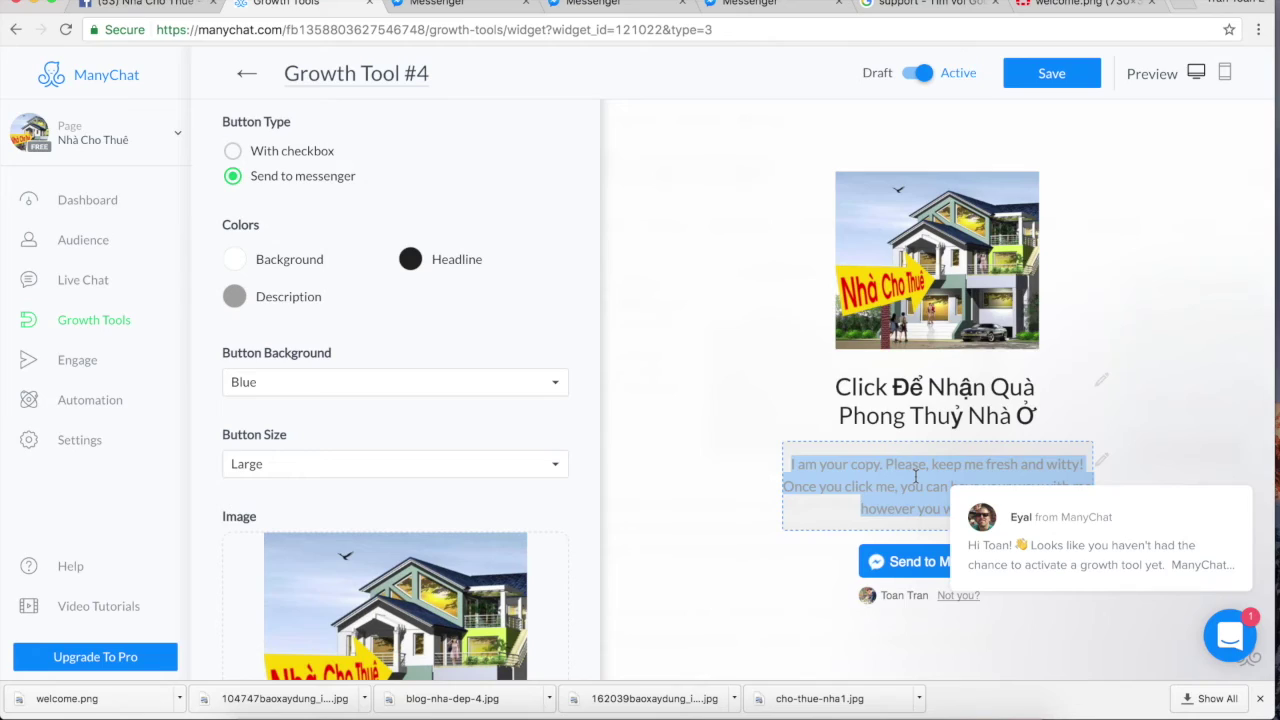
{"action": "type", "text": "Quà tặng"}
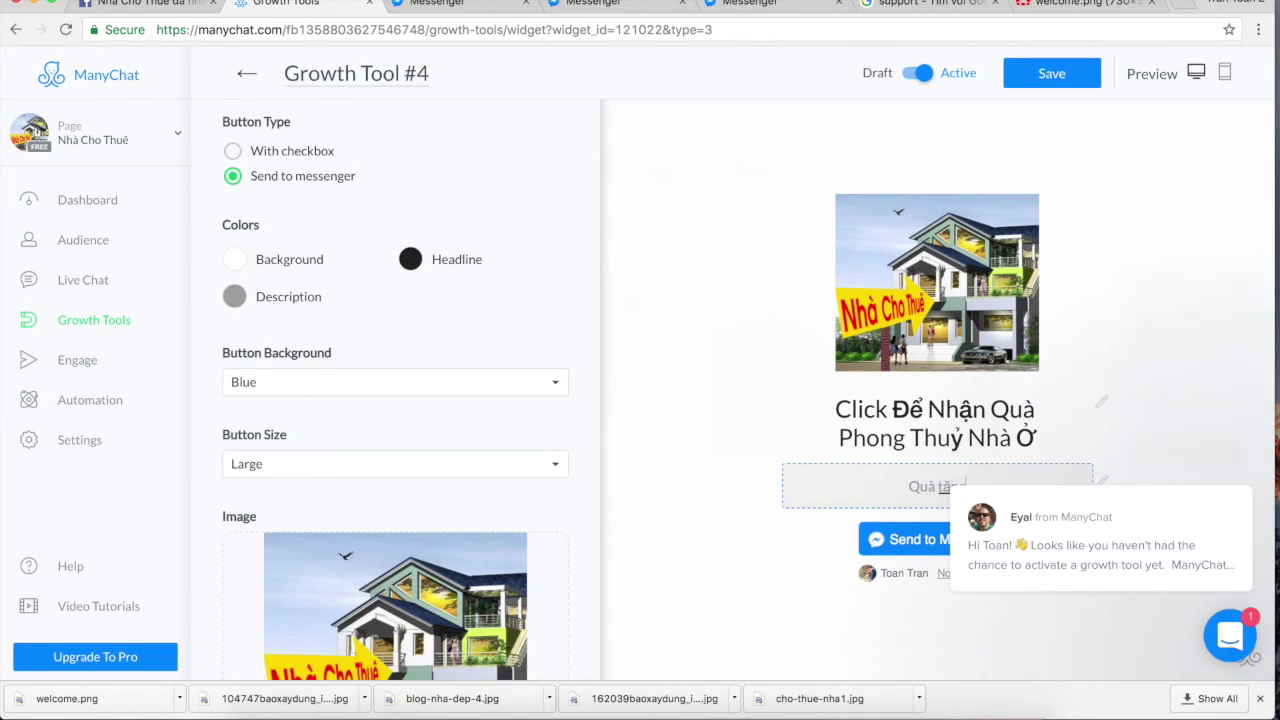
{"action": "type", "text": " cá nhải ba 2"}
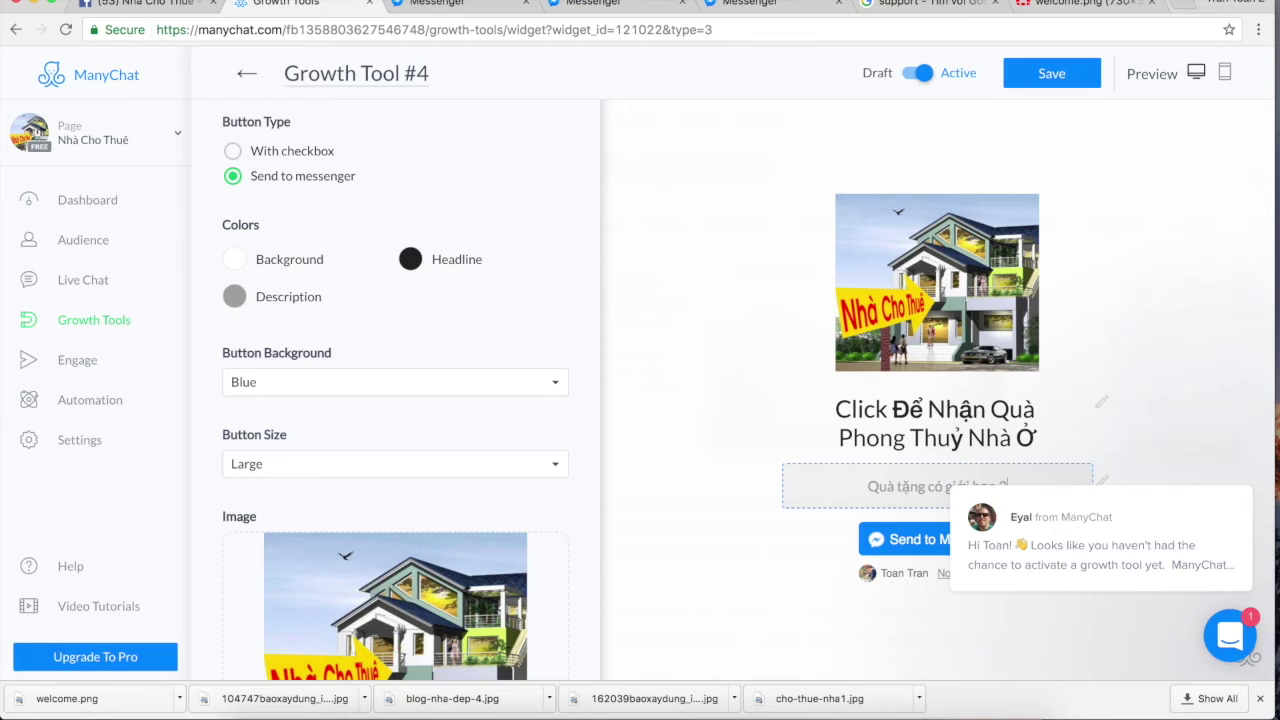
{"action": "type", "text": "00 hản "}
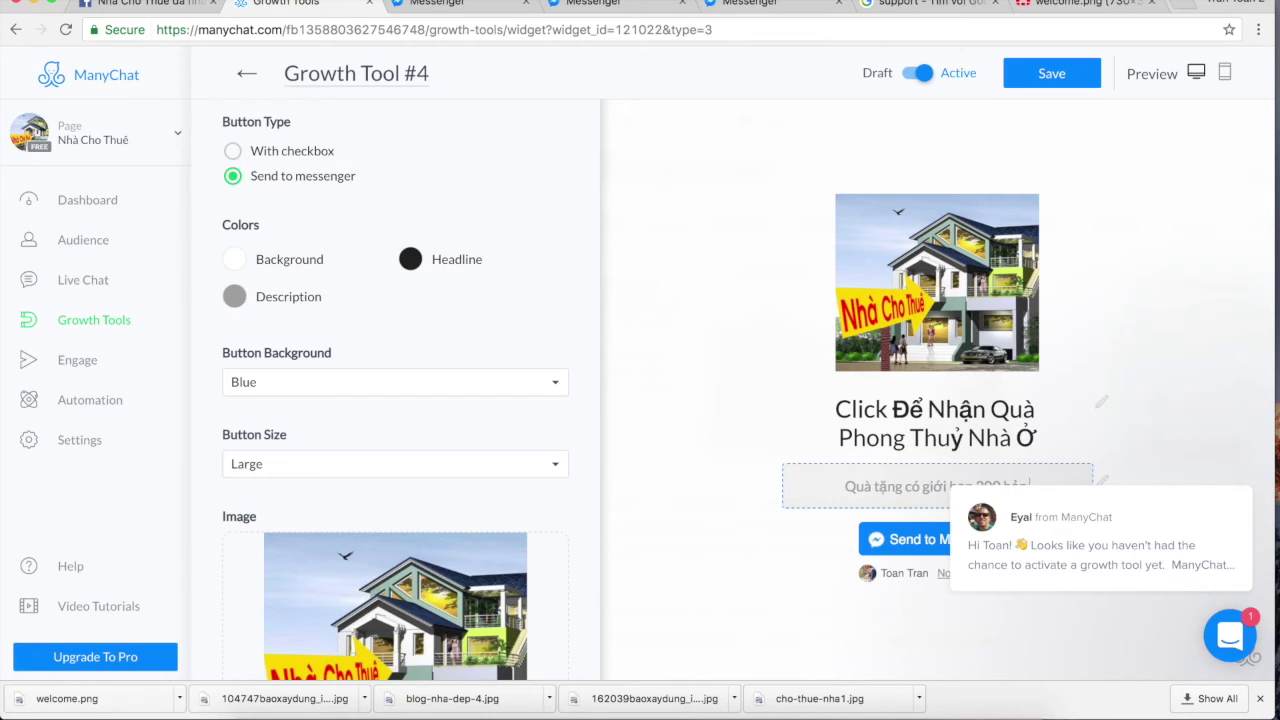
{"action": "type", "text": ", hãy nhanh tay"}
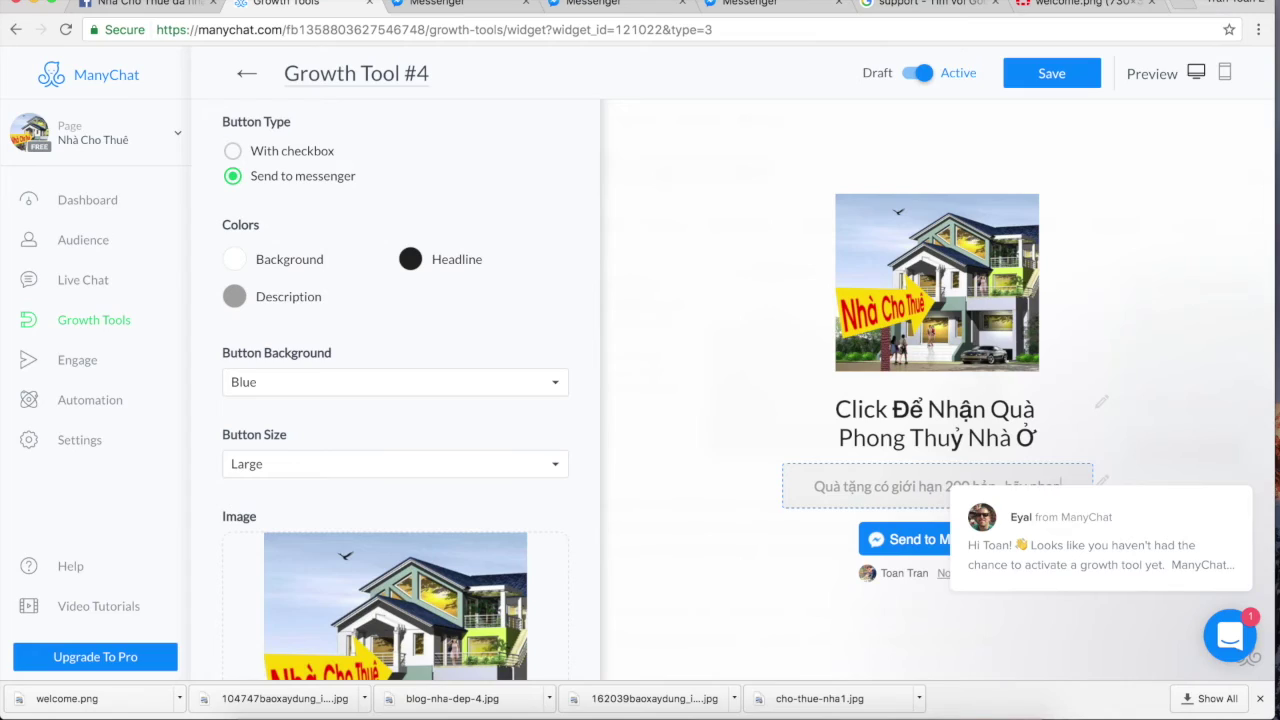
{"action": "type", "text": " sở hữu"}
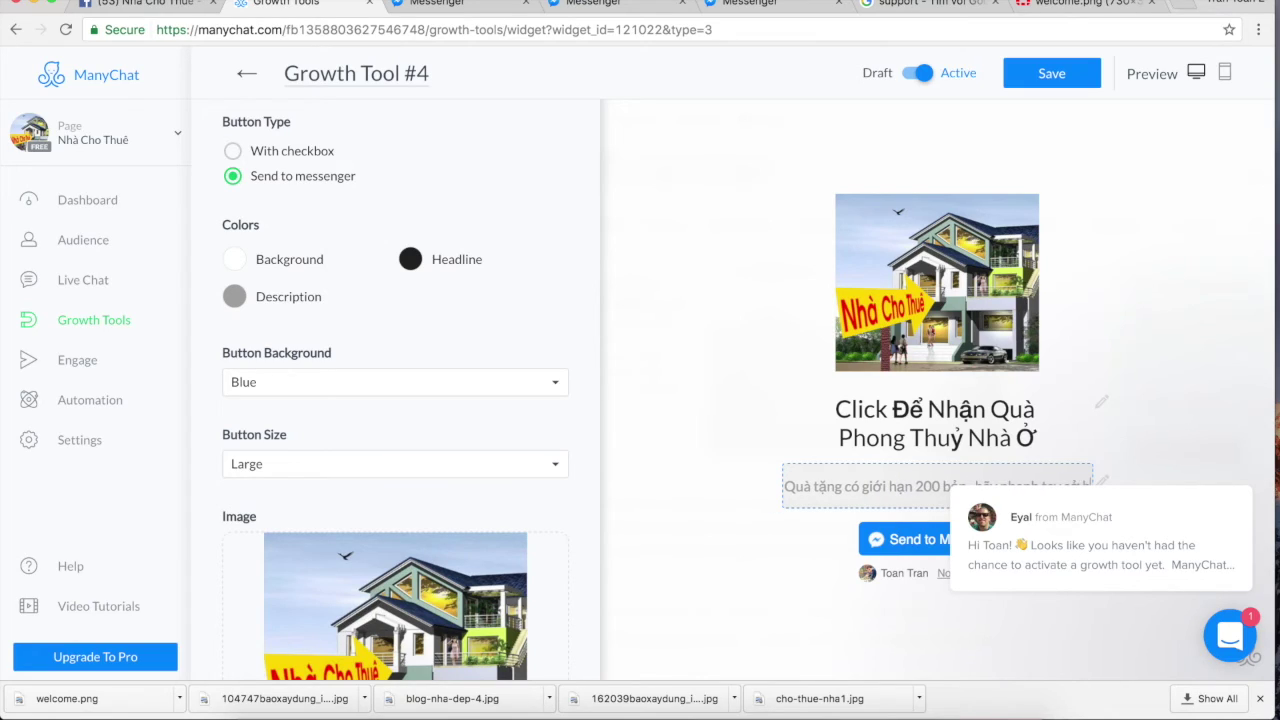
{"action": "type", "text": " p"}
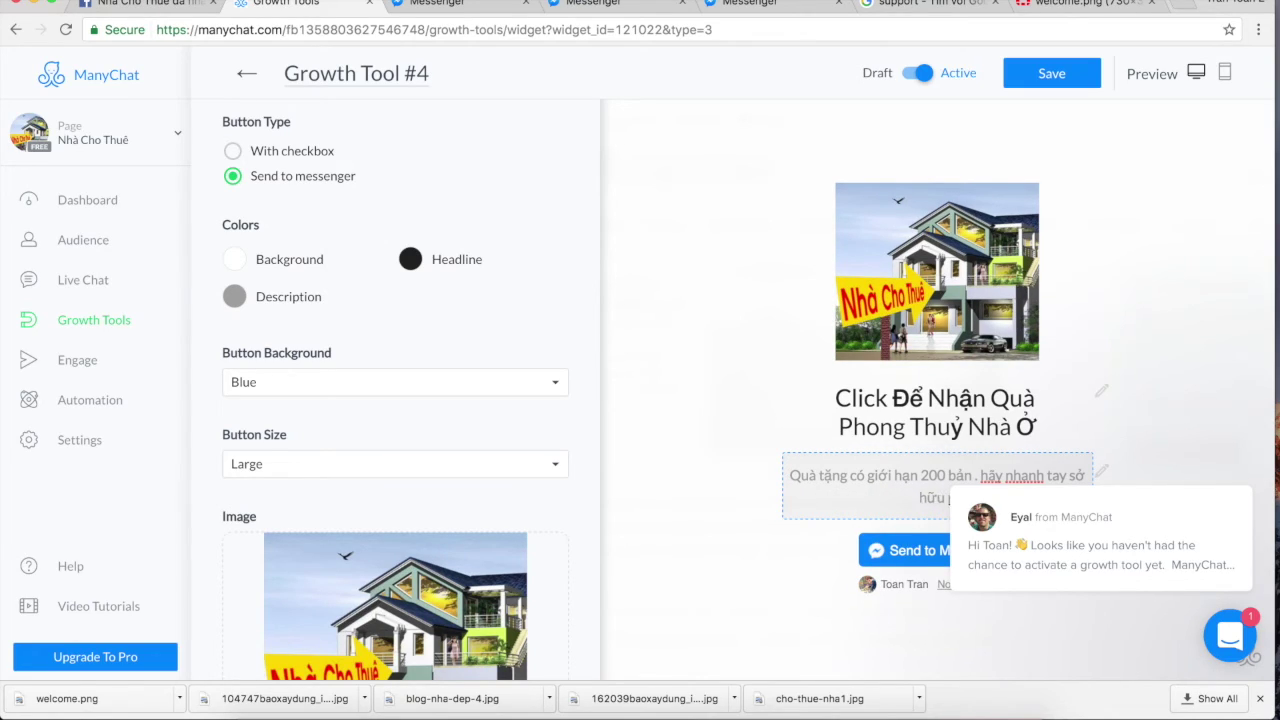
{"action": "left_click", "coordinate": [1202, 456]}
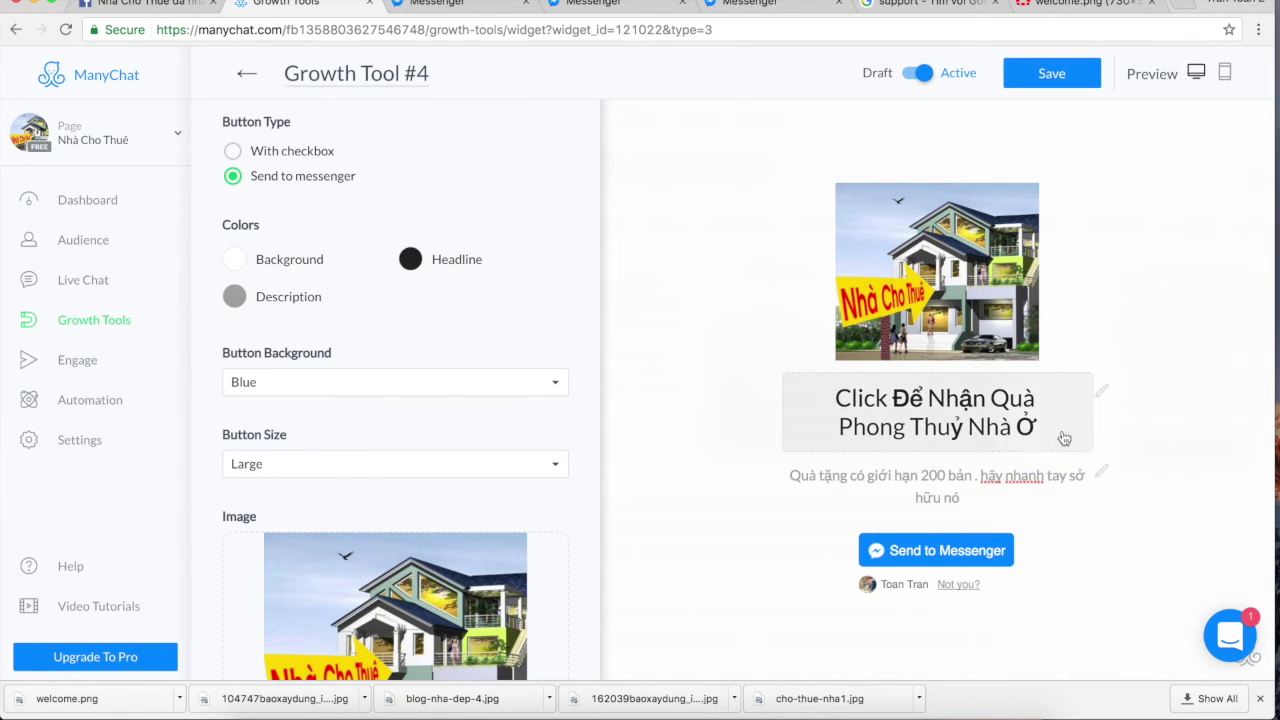
{"action": "left_click", "coordinate": [1079, 79]}
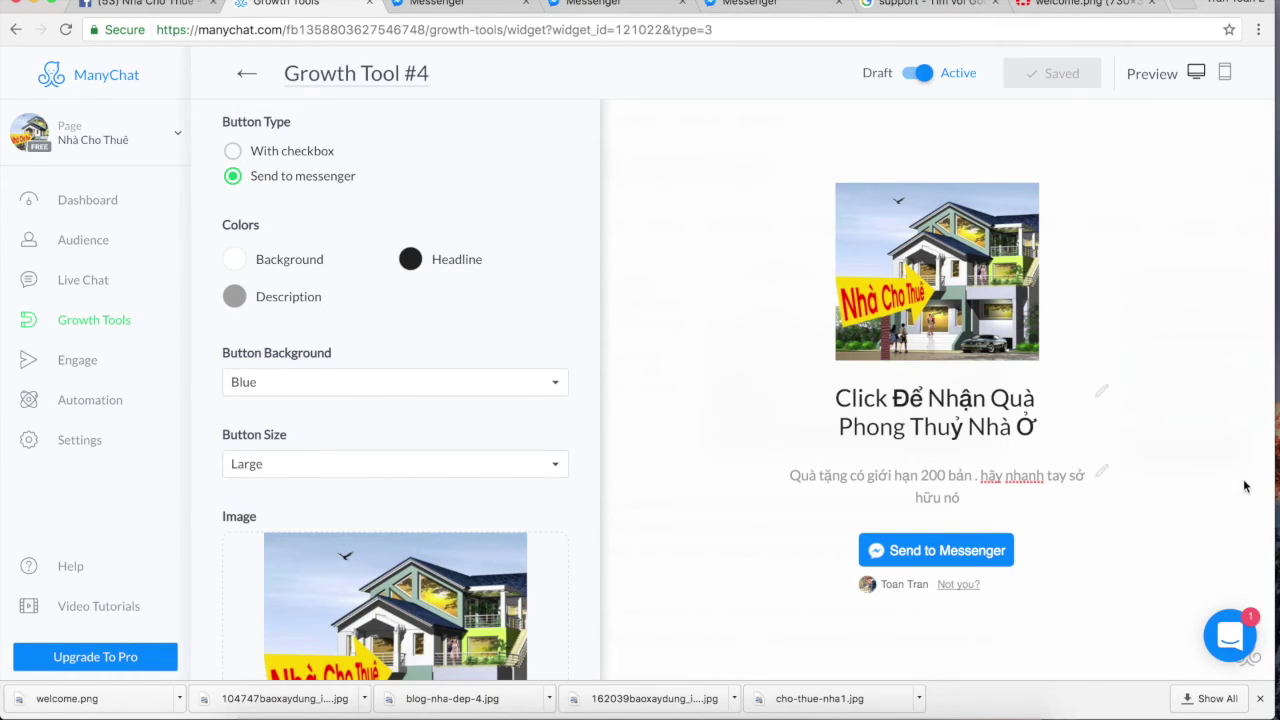
Upload blog-nha-dep-4.jpg from Downloads as the image of the landing page's Submitted State and save.
{"action": "left_click", "coordinate": [1260, 699]}
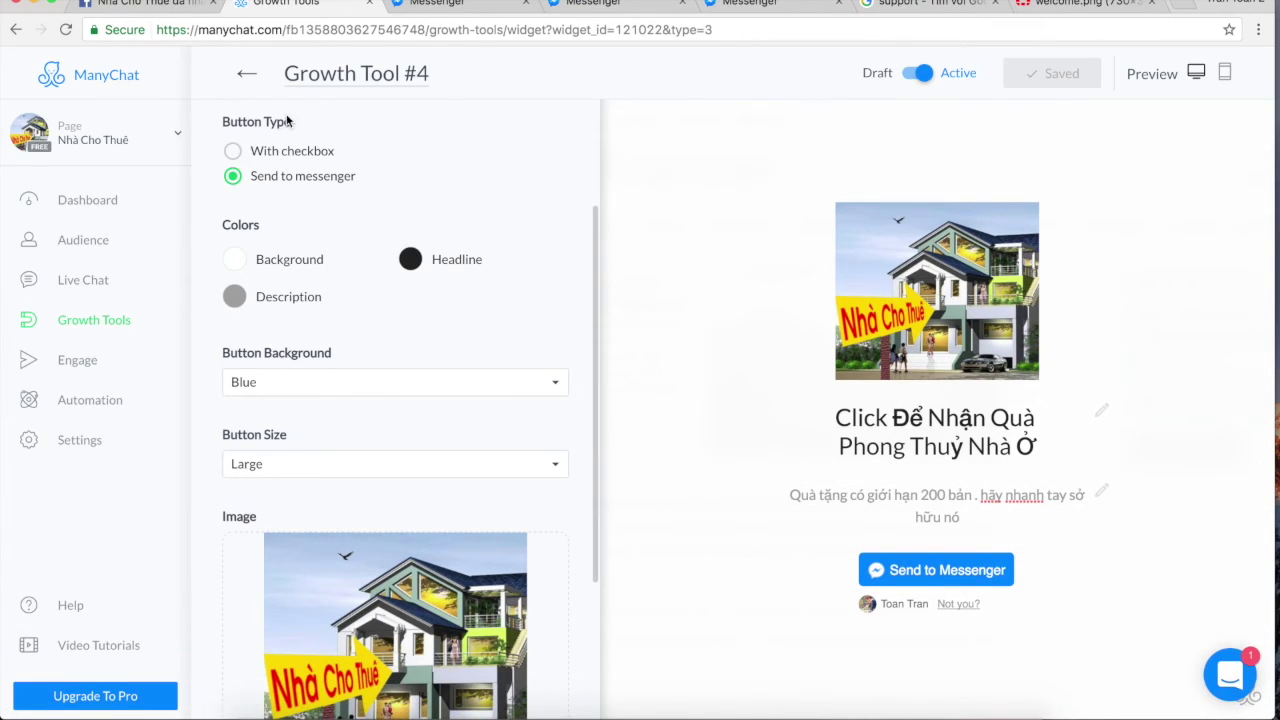
{"action": "left_click_drag", "start_coordinate": [598, 288], "coordinate": [590, 143]}
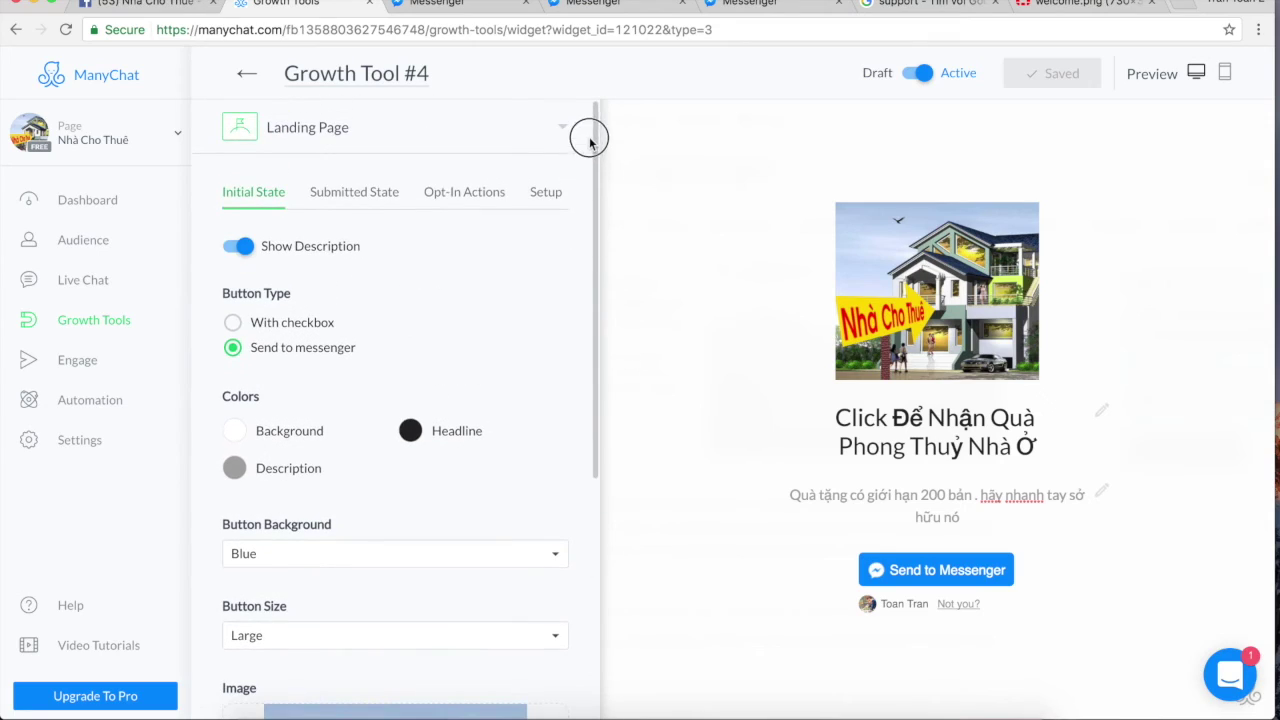
{"action": "left_click", "coordinate": [366, 194]}
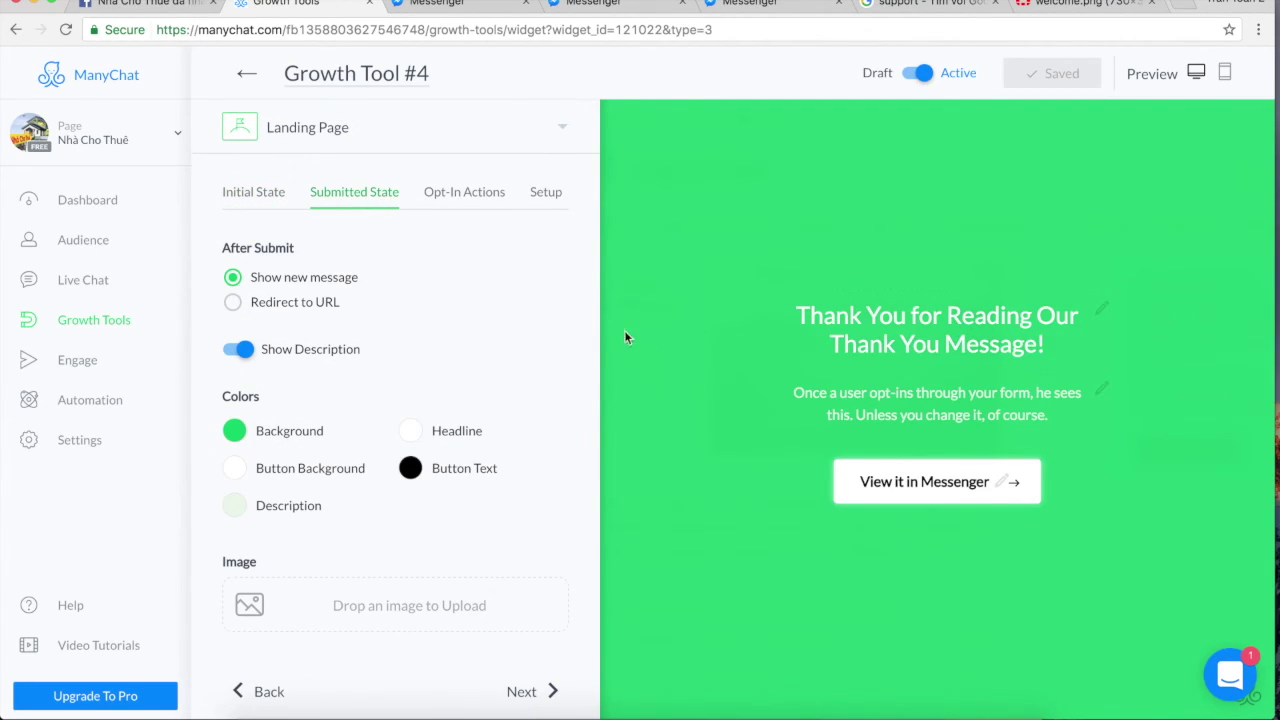
{"action": "left_click", "coordinate": [398, 608]}
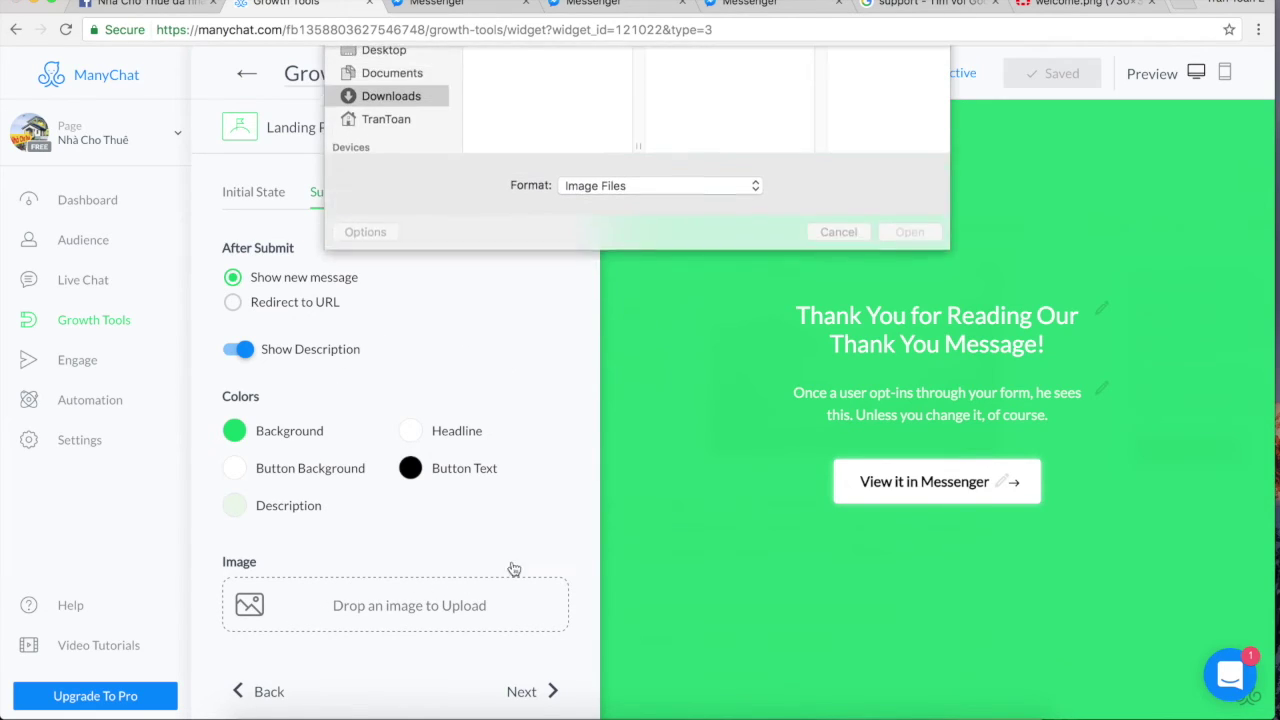
{"action": "left_click", "coordinate": [555, 136]}
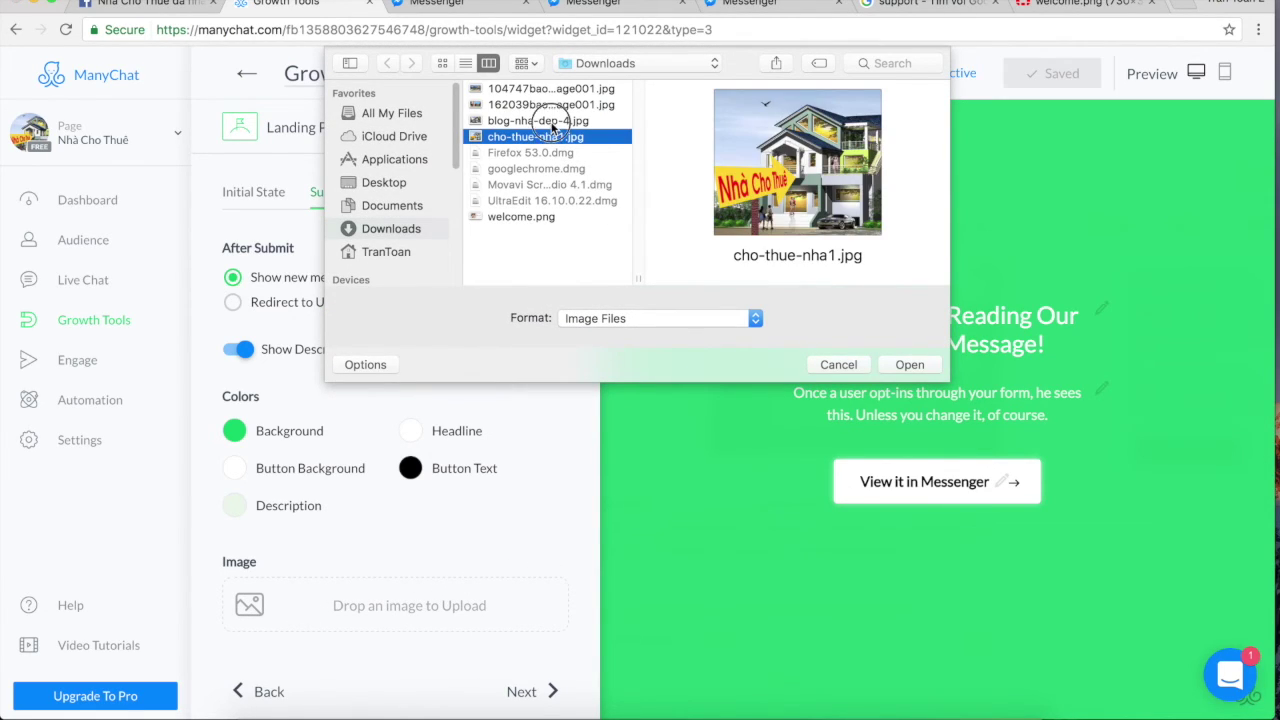
{"action": "left_click", "coordinate": [551, 121]}
{"action": "double_click", "coordinate": [551, 122]}
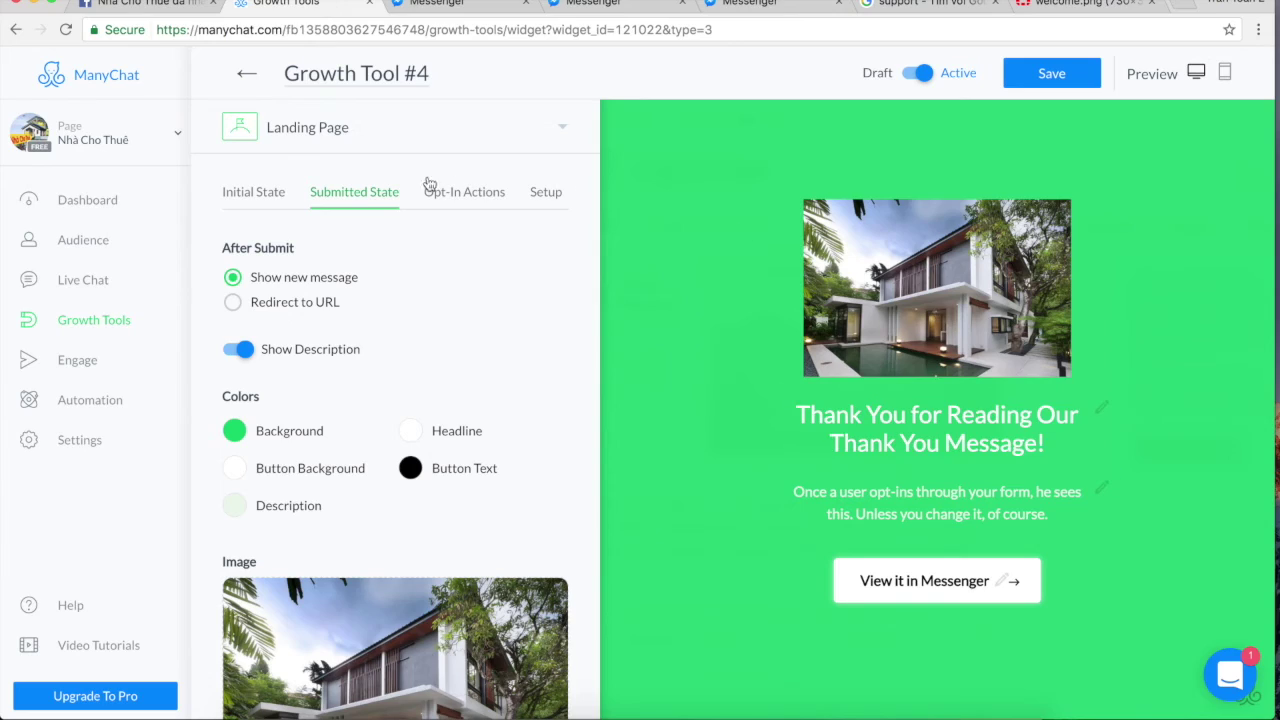
{"action": "left_click", "coordinate": [1040, 75]}
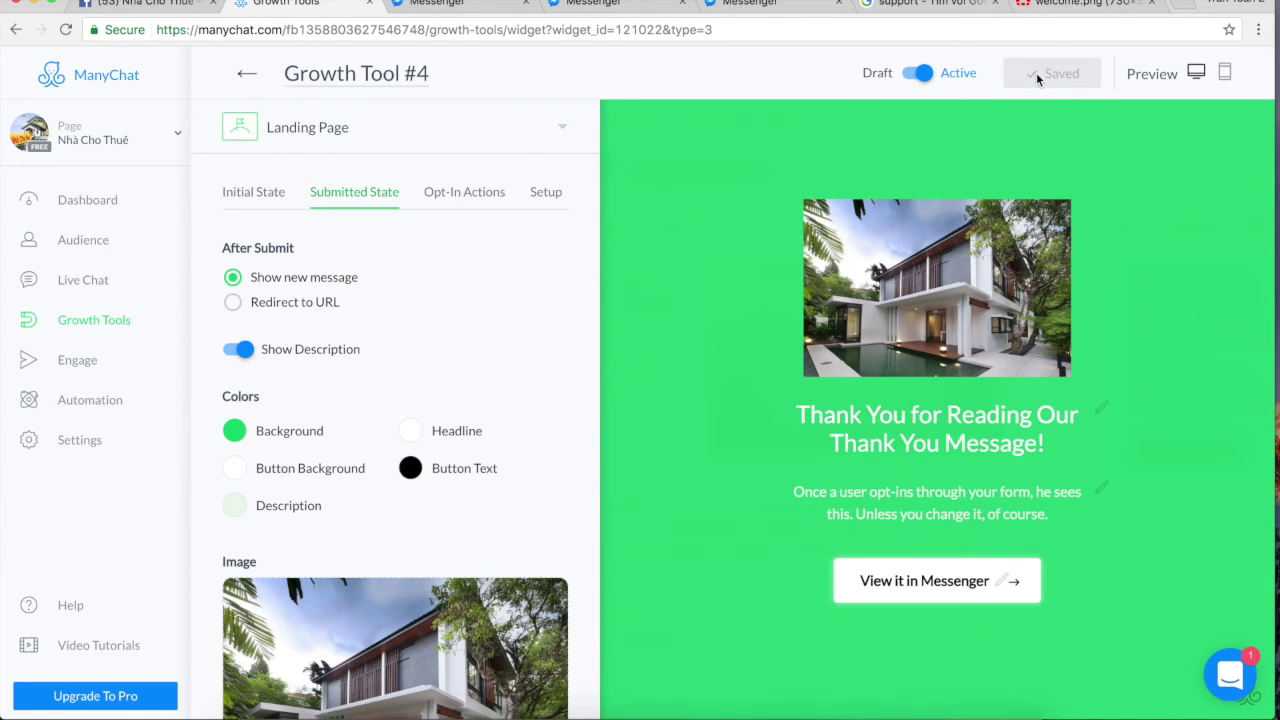
Replace the opt-in message with "Cám ơn", the Full Name variable and "đã đăng ký nhận sách.".
{"action": "left_click", "coordinate": [455, 196]}
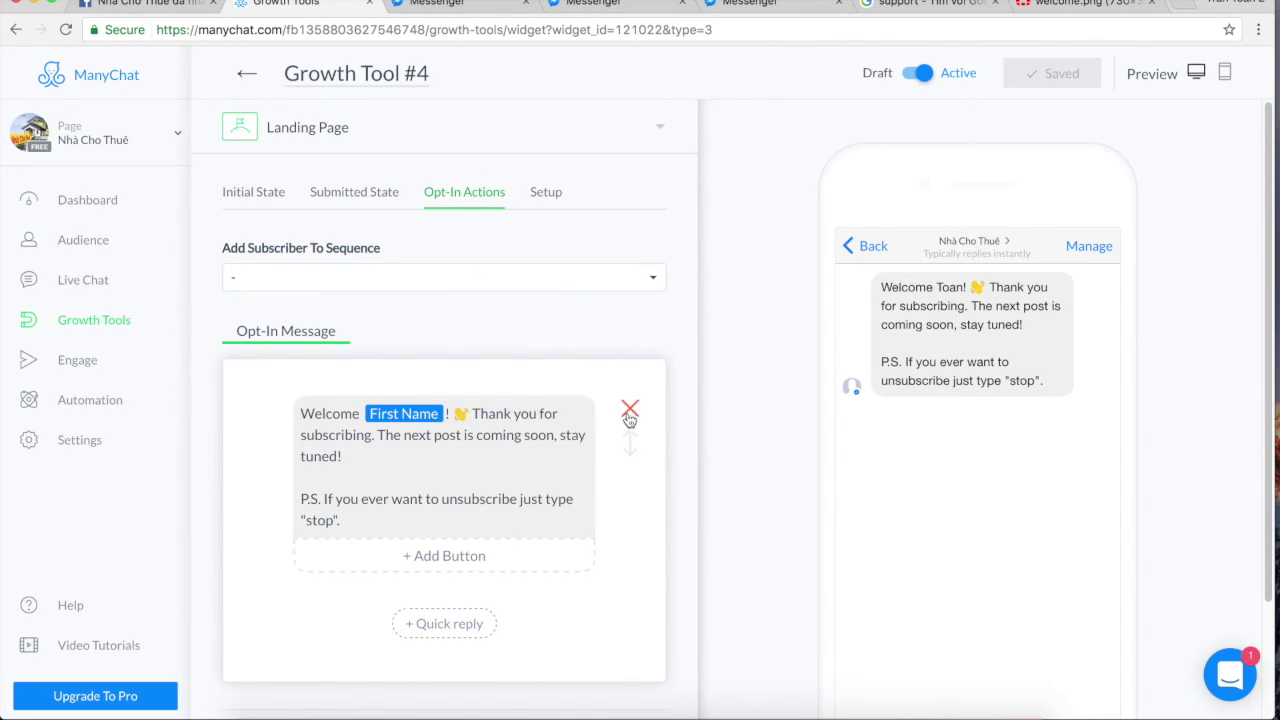
{"action": "left_click", "coordinate": [491, 528]}
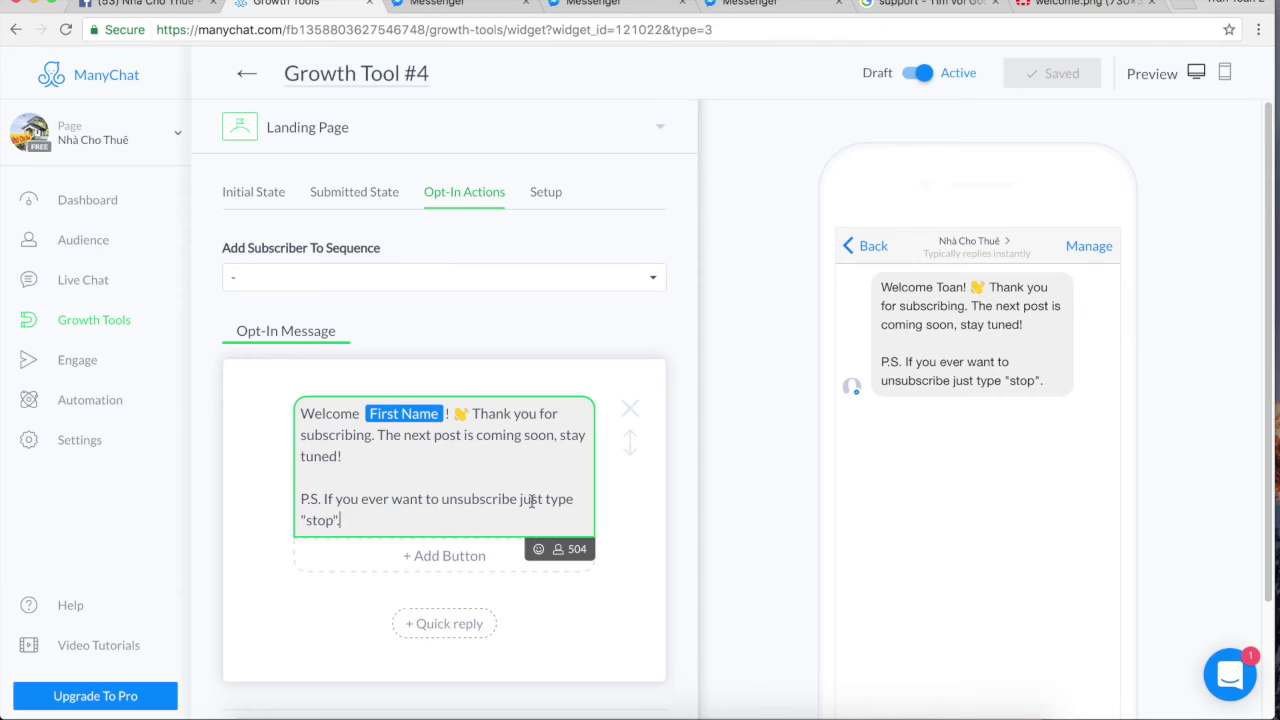
{"action": "triple_click", "coordinate": [371, 516]}
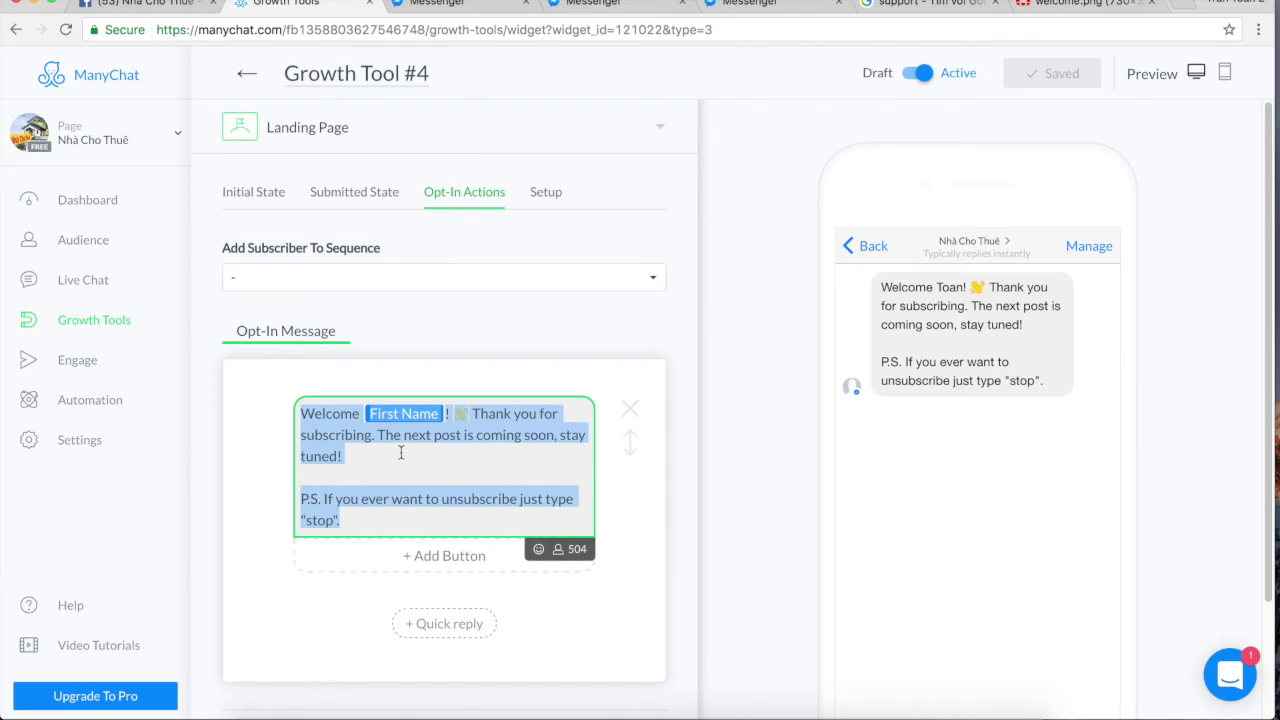
{"action": "type", "text": "Cám ơn"}
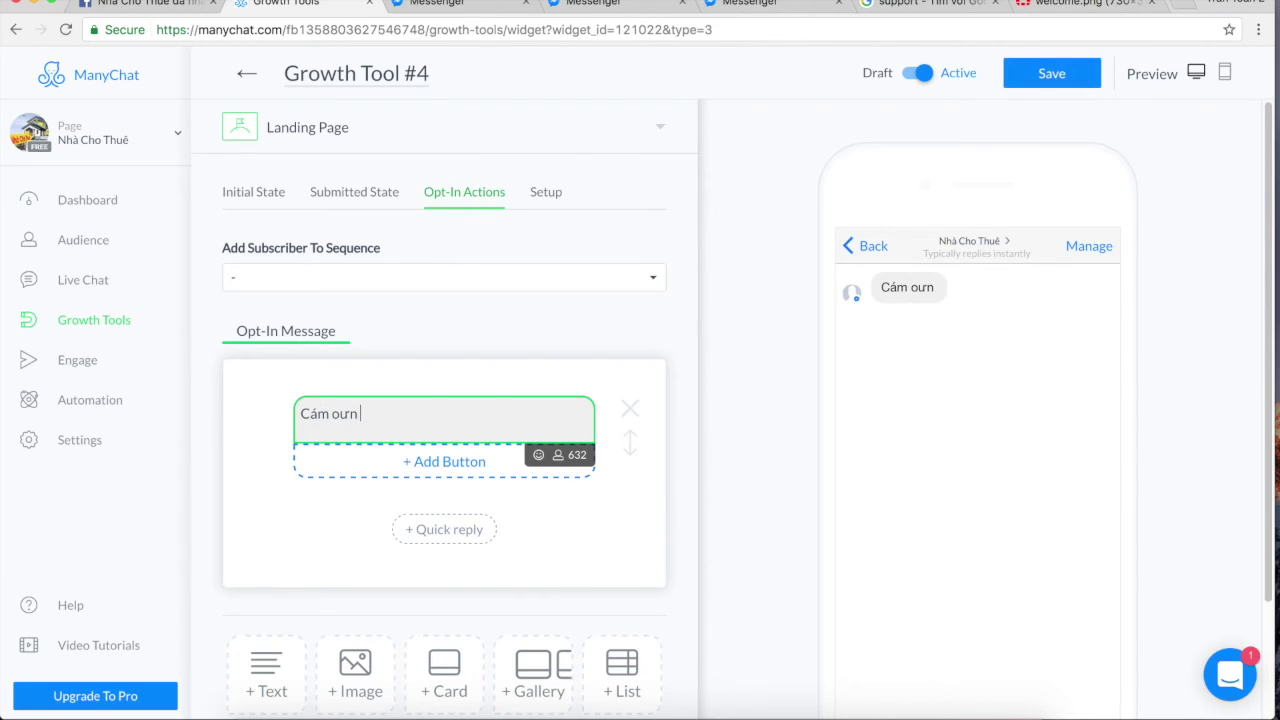
{"action": "key", "text": "BackSpace"}
{"action": "key", "text": "BackSpace"}
{"action": "type", "text": "ơn"}
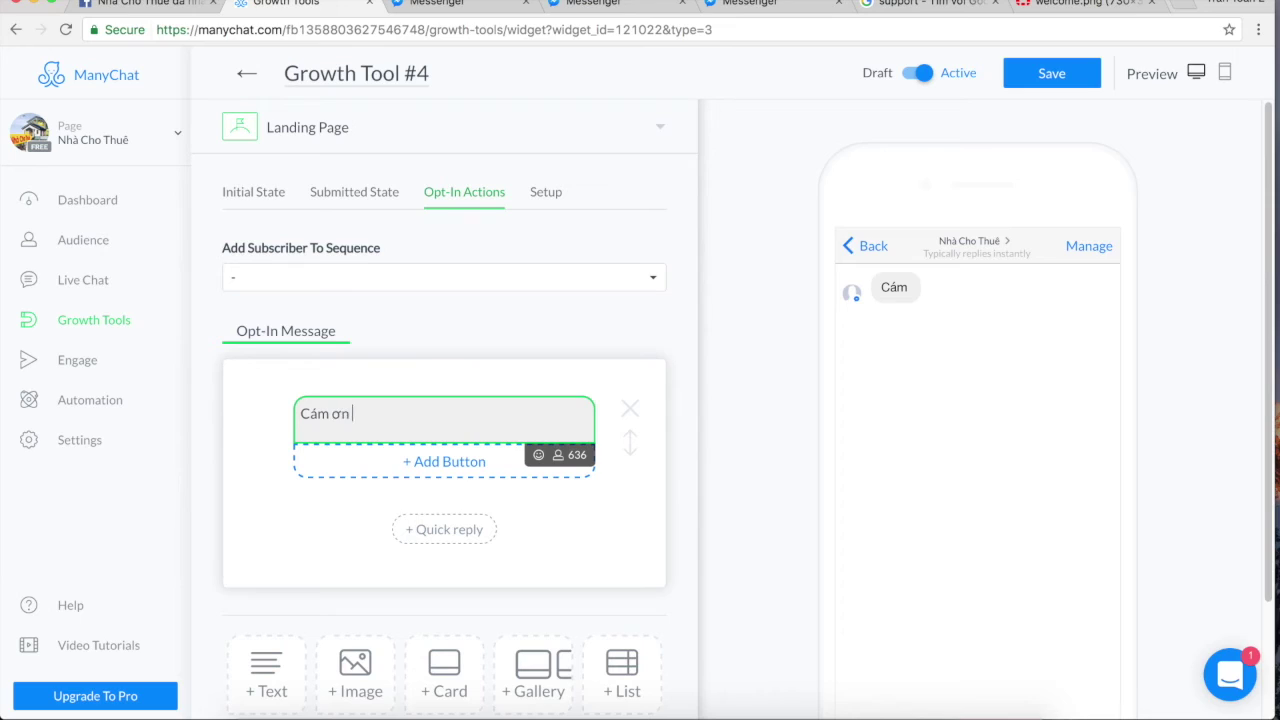
{"action": "left_click", "coordinate": [565, 460]}
{"action": "left_click", "coordinate": [390, 548]}
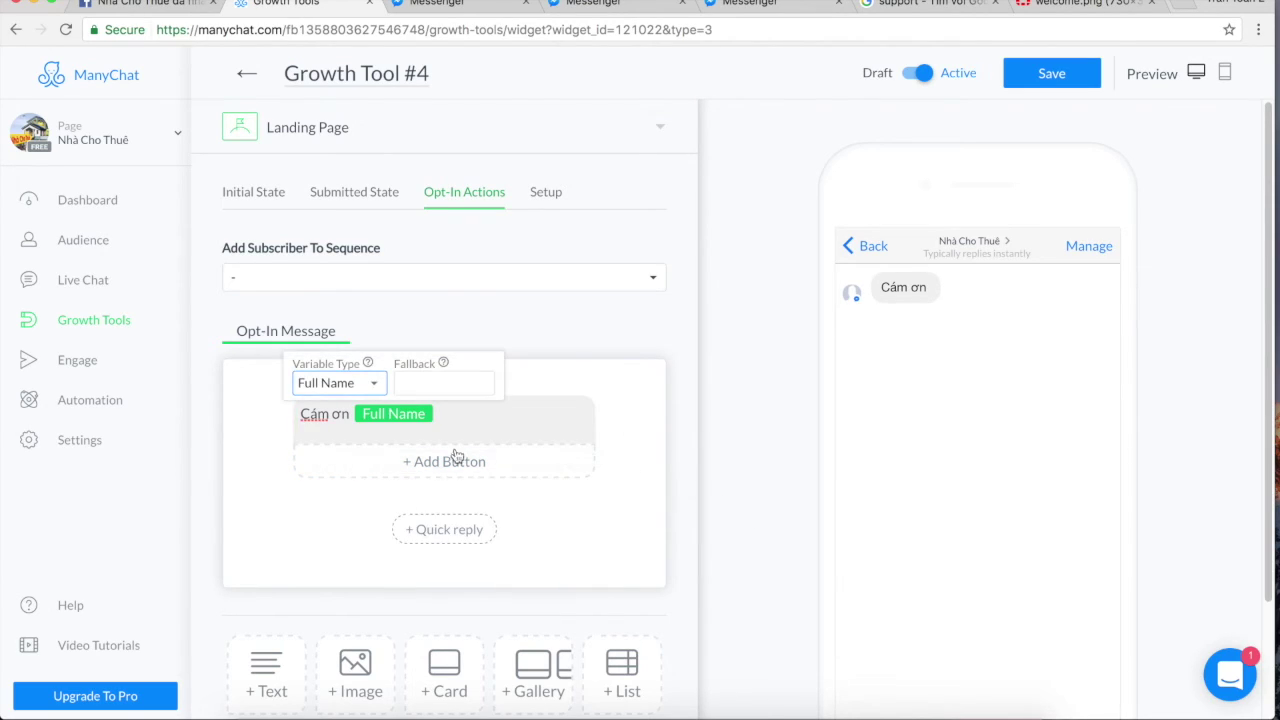
{"action": "left_click", "coordinate": [494, 411]}
{"action": "type", "text": "đã đăng ký nhận sách"}
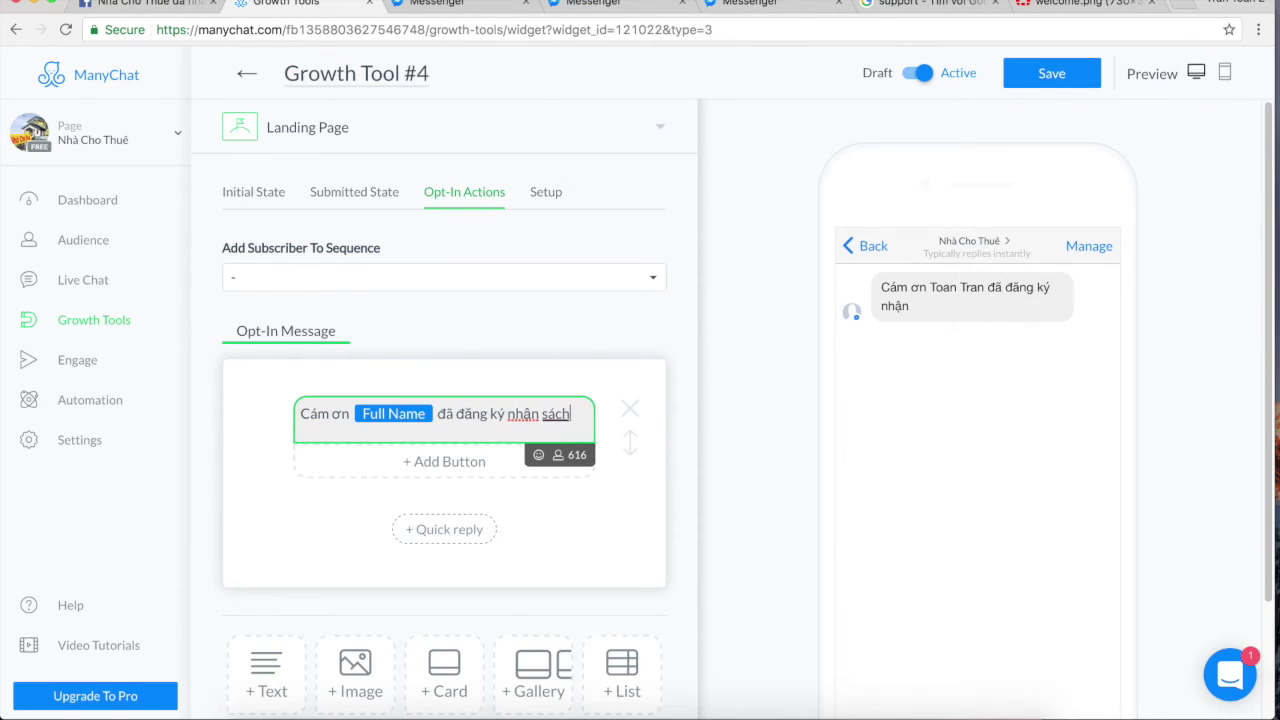
{"action": "type", "text": "."}
Continue the opt-in message with "Check inbox sớm để tôi có thể gửi cho" followed by the Last Name variable.
{"action": "key", "text": "Return"}
{"action": "type", "text": "Check "}
{"action": "type", "text": "inbox sớm đ"}
{"action": "type", "text": "ể tôi có the"}
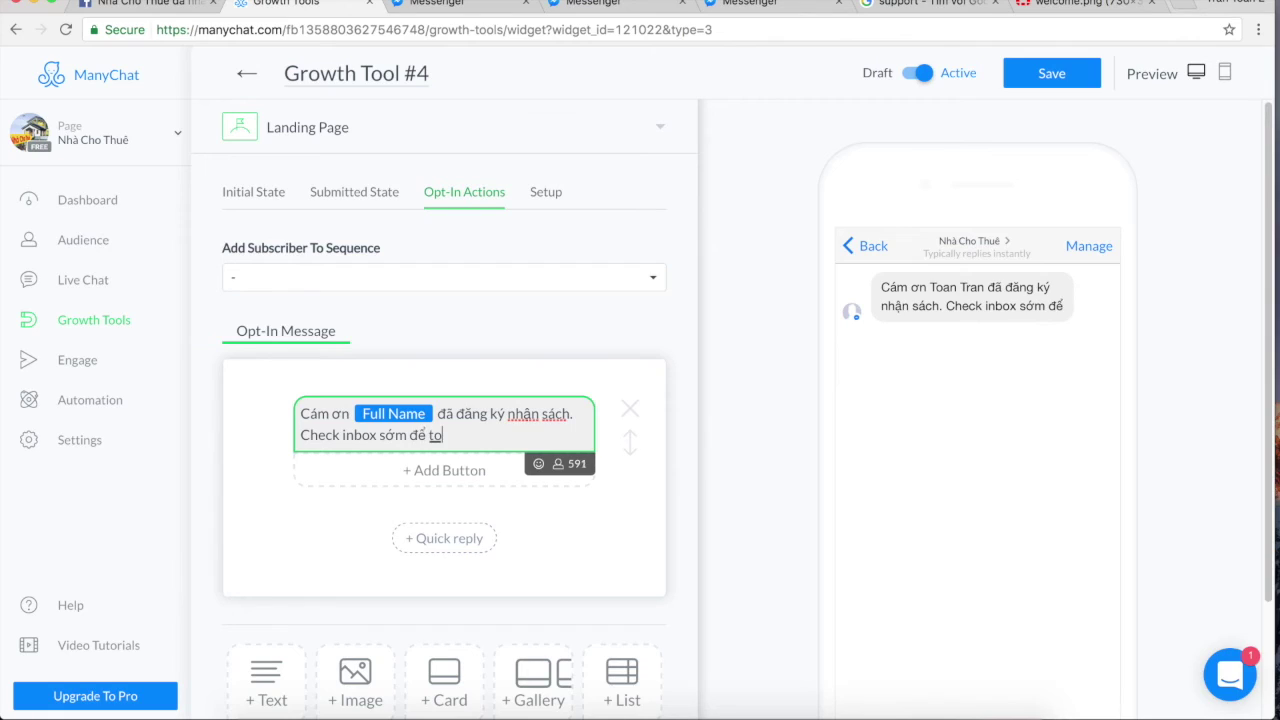
{"action": "type", "text": "ể"}
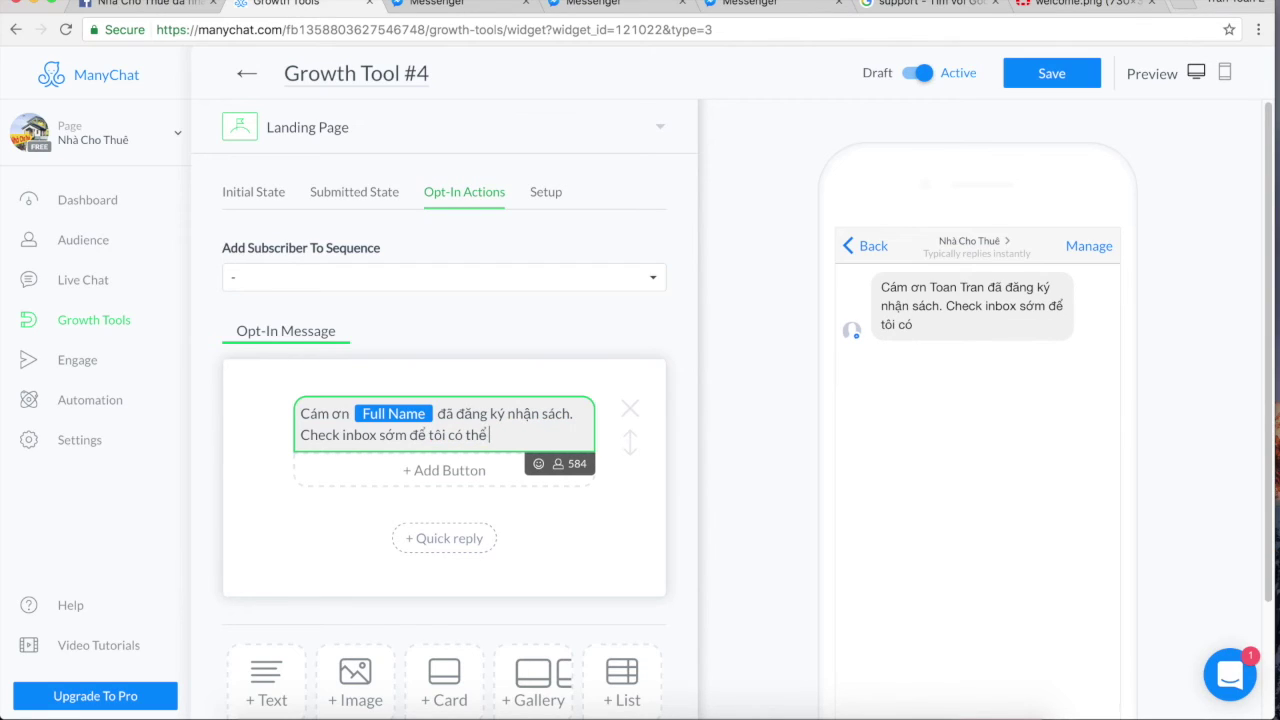
{"action": "type", "text": " gửi ch"}
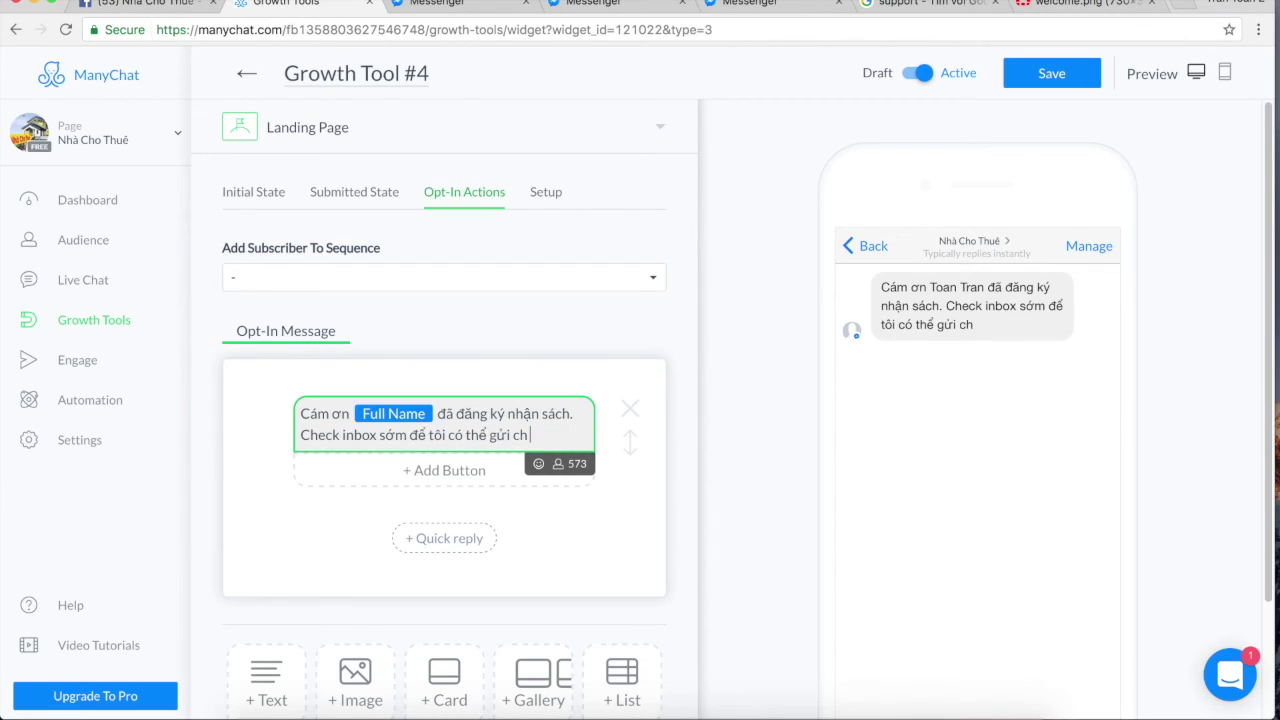
{"action": "type", "text": "o"}
{"action": "left_click", "coordinate": [557, 463]}
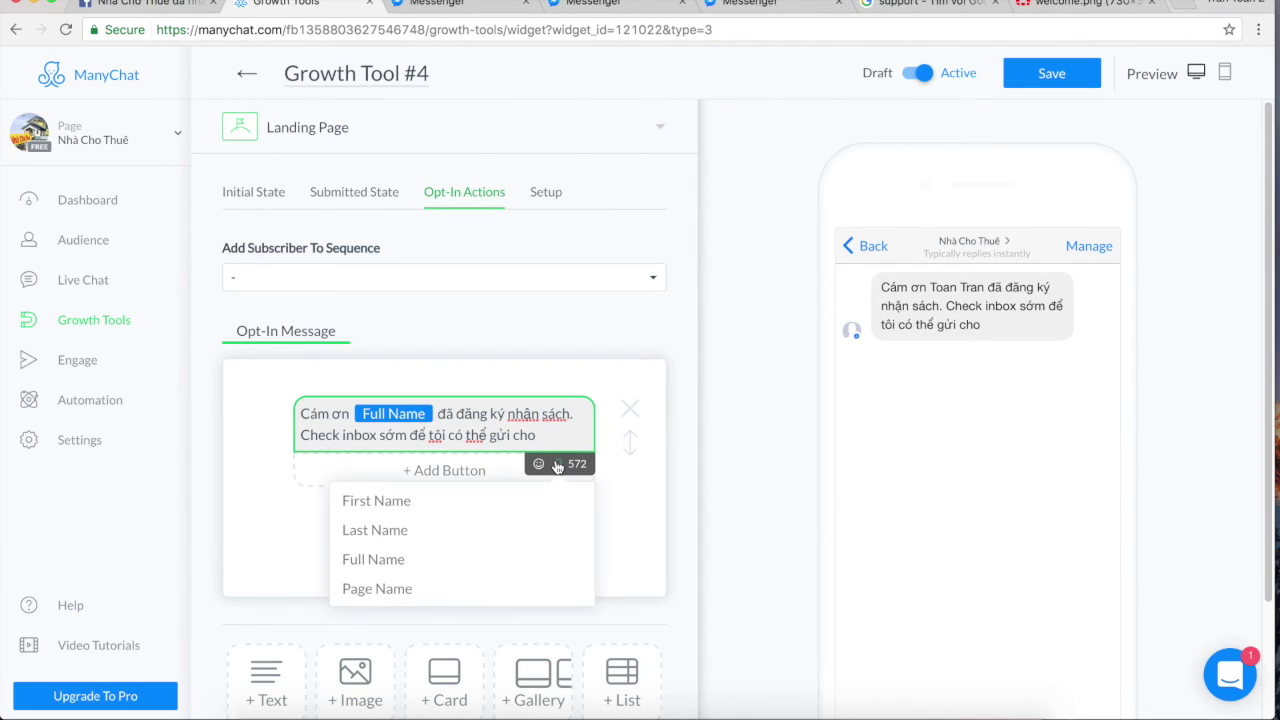
{"action": "left_click", "coordinate": [411, 531]}
{"action": "left_click", "coordinate": [704, 443]}
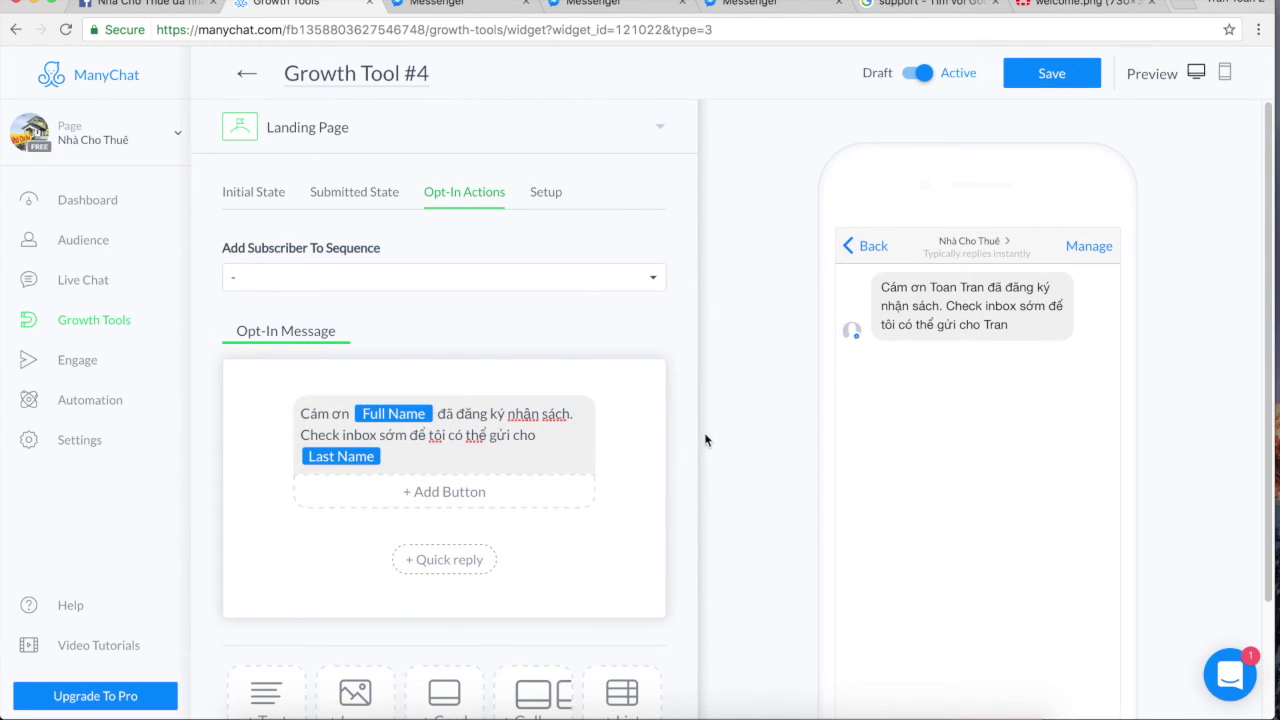
Save the growth tool and copy the landing page URL from its setup.
{"action": "left_click", "coordinate": [1069, 84]}
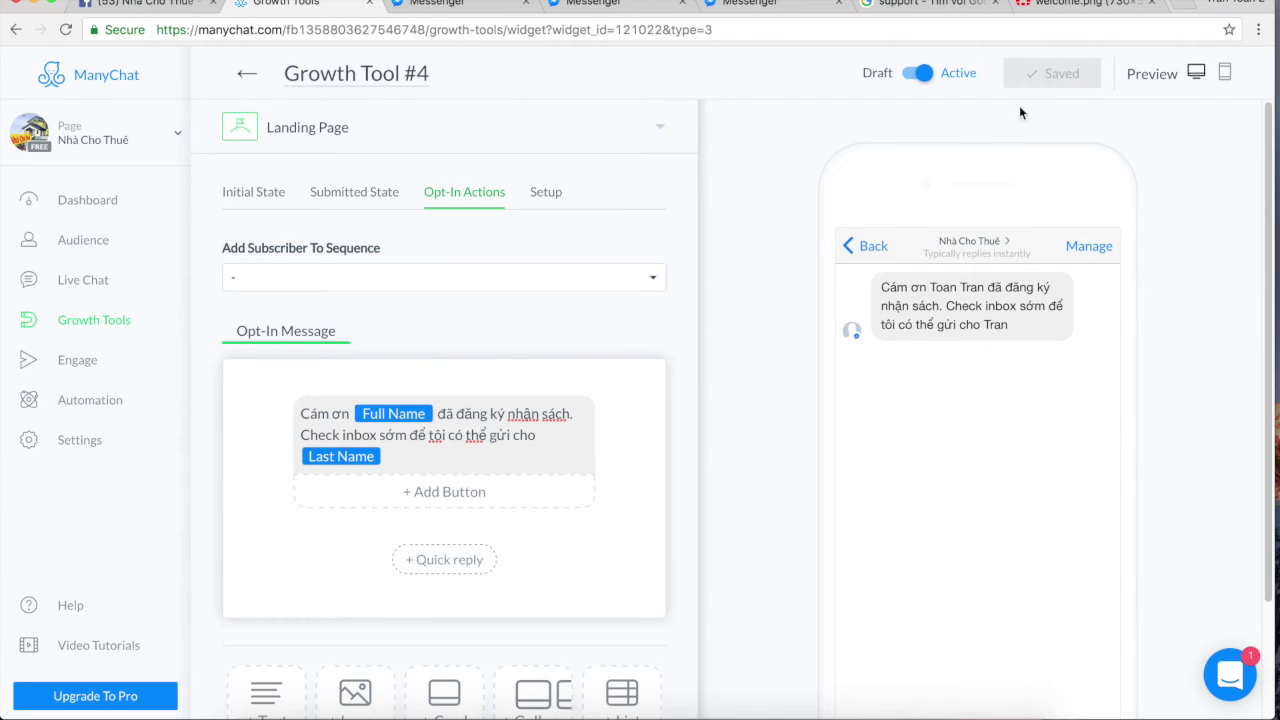
{"action": "left_click", "coordinate": [538, 195]}
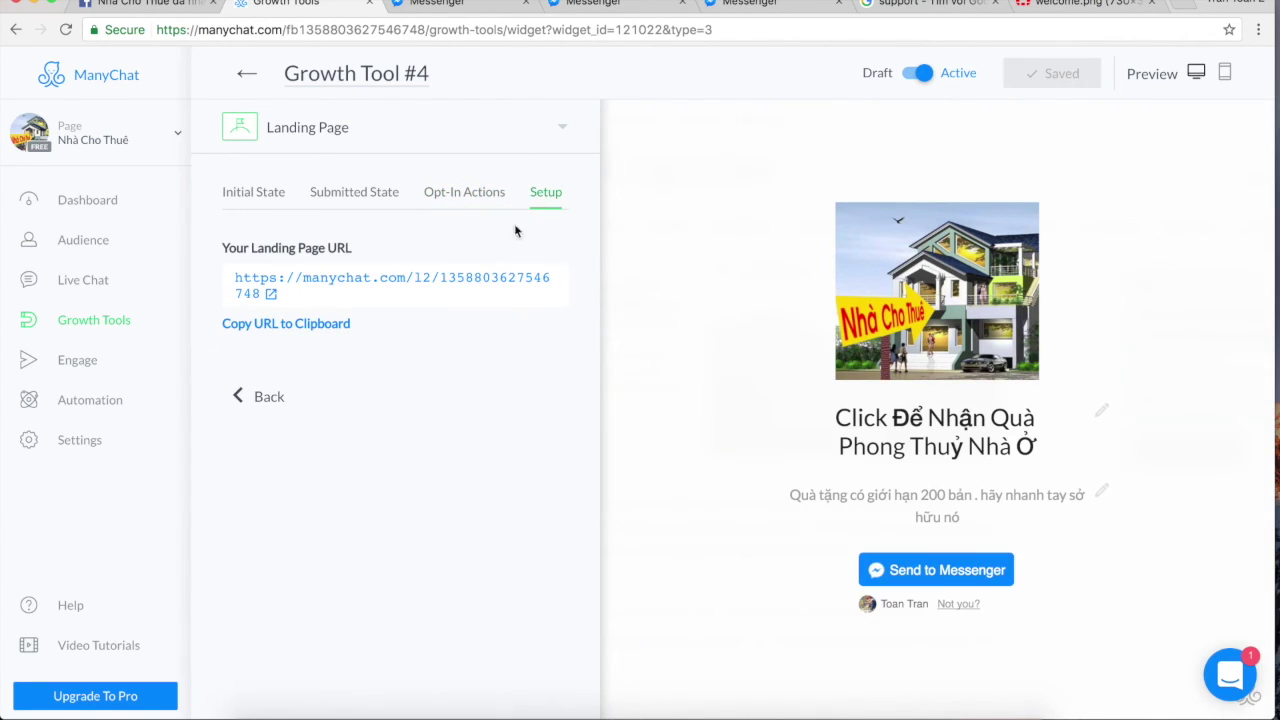
{"action": "left_click", "coordinate": [310, 326]}
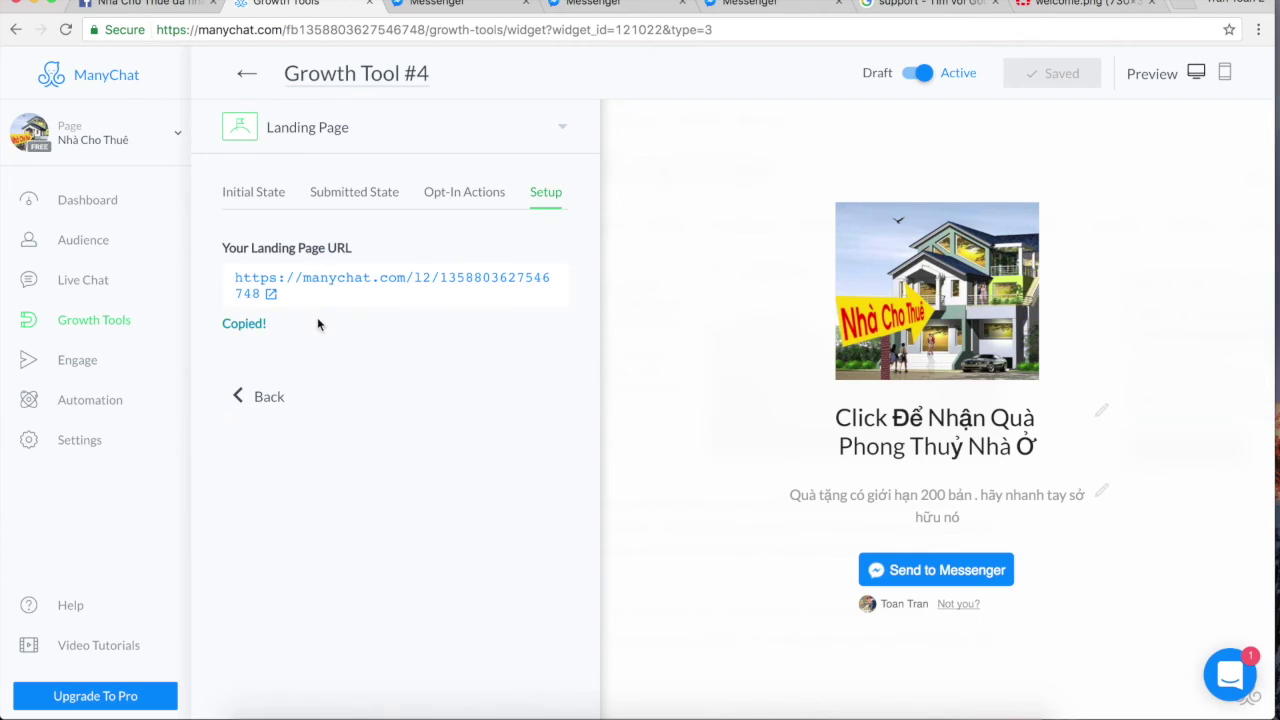
{"action": "right_click", "coordinate": [387, 283]}
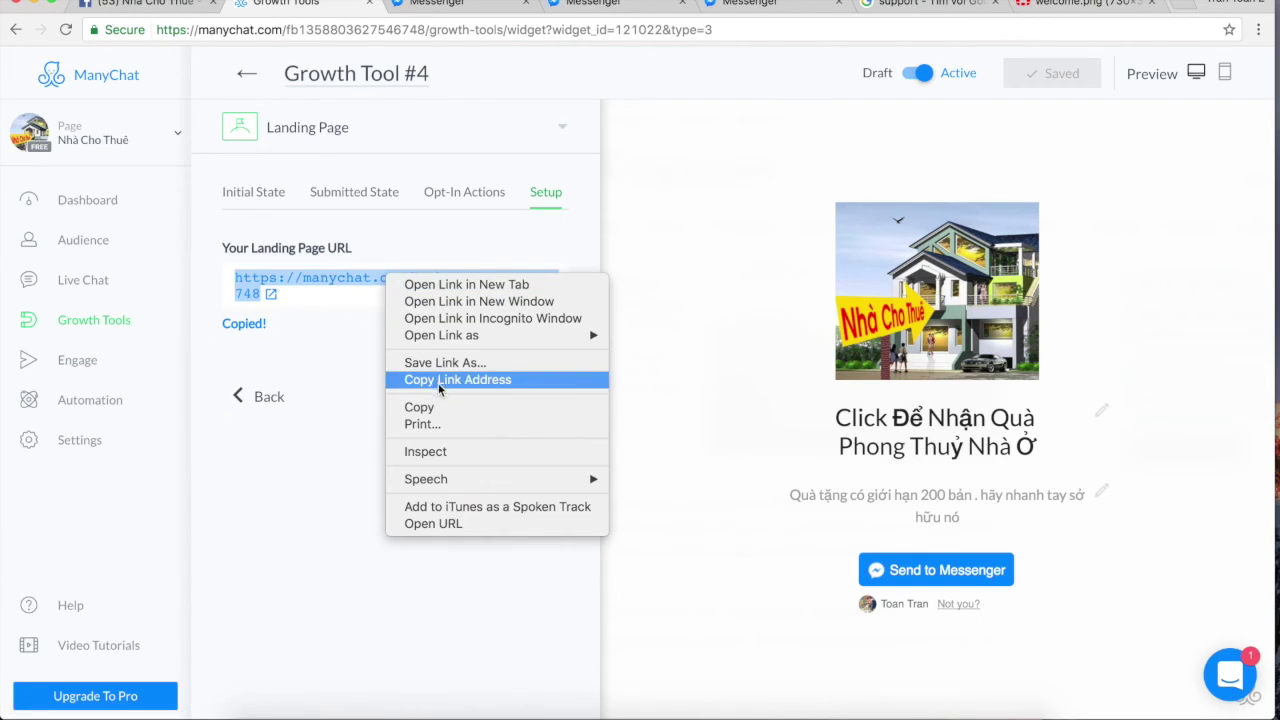
{"action": "left_click", "coordinate": [437, 409]}
Load the copied landing page URL in the browser tab showing welcome.png.
{"action": "left_click", "coordinate": [1025, 4]}
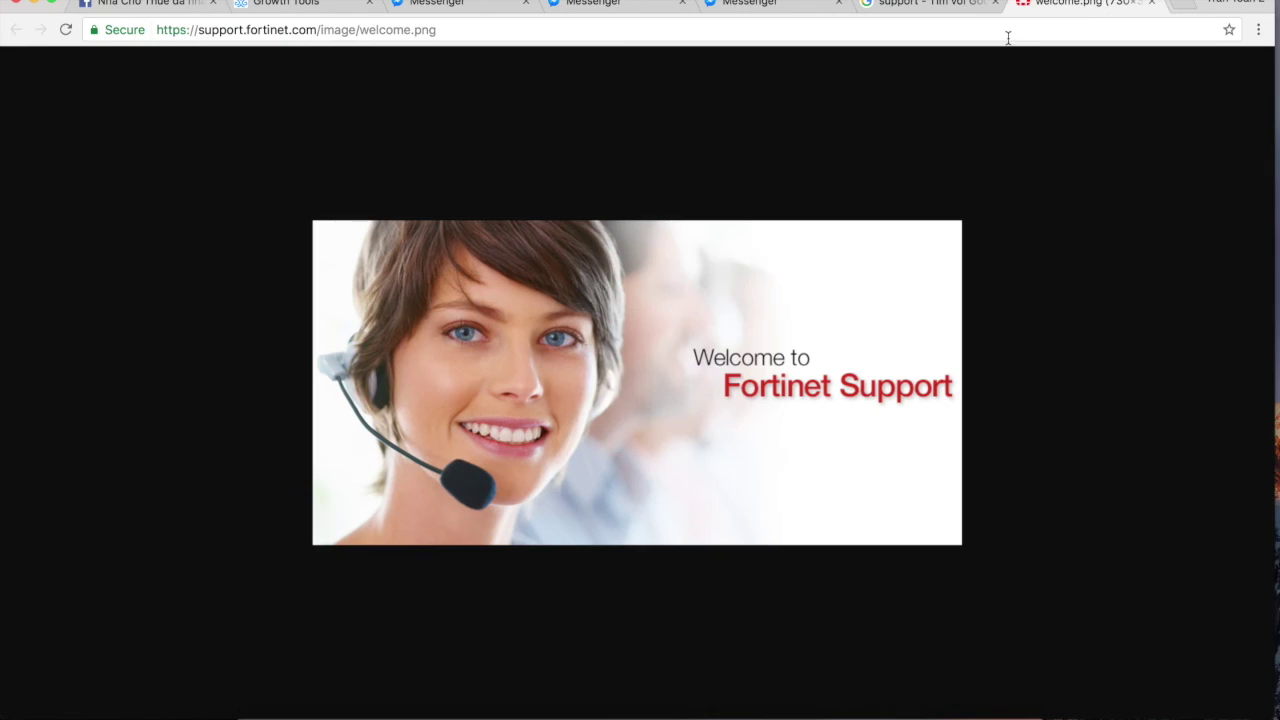
{"action": "left_click", "coordinate": [1008, 37]}
{"action": "key", "text": "super+v"}
{"action": "key", "text": "Return"}
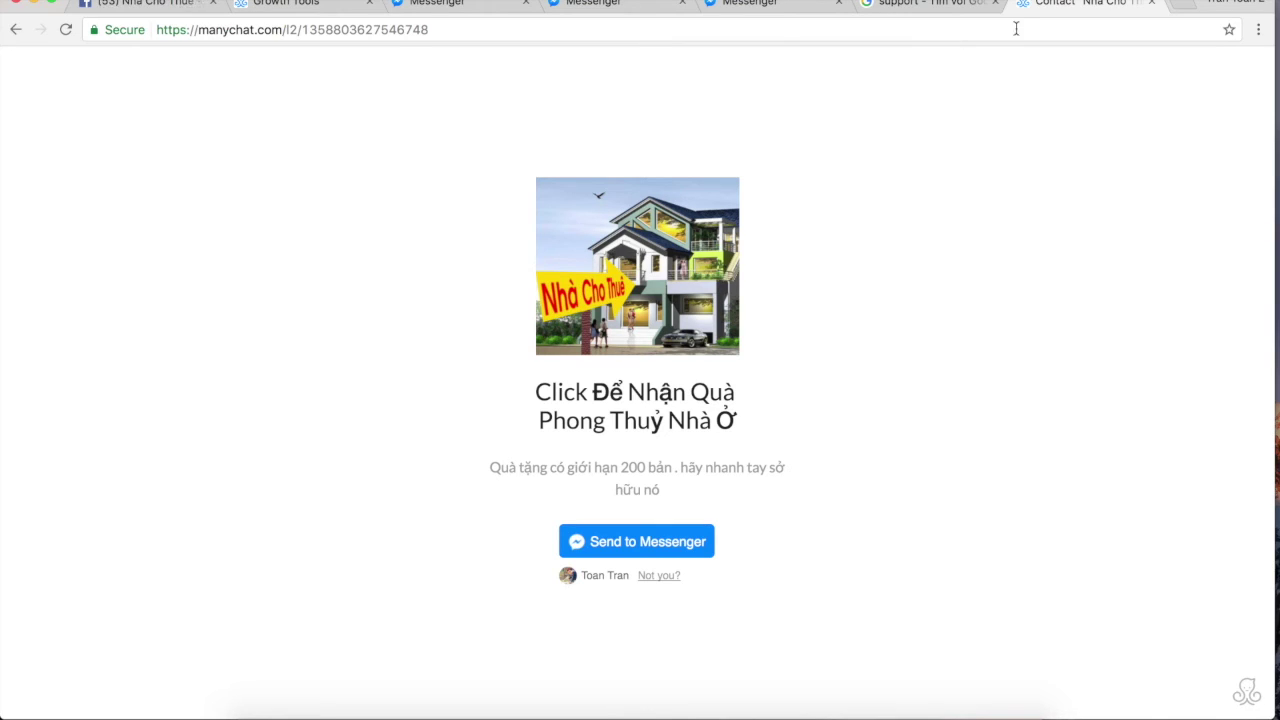
Opt in through the landing page with Send to Messenger and view the opt-in message in the Messenger conversation.
{"action": "left_click", "coordinate": [650, 543]}
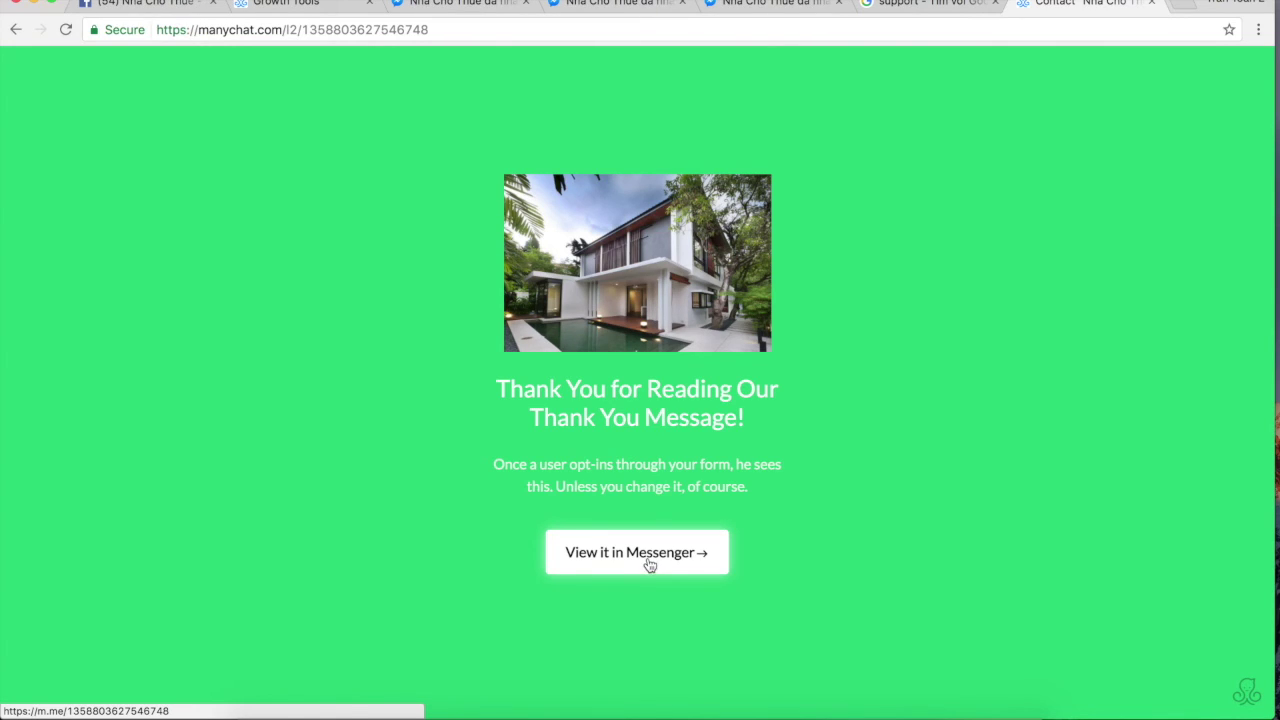
{"action": "left_click", "coordinate": [648, 561]}
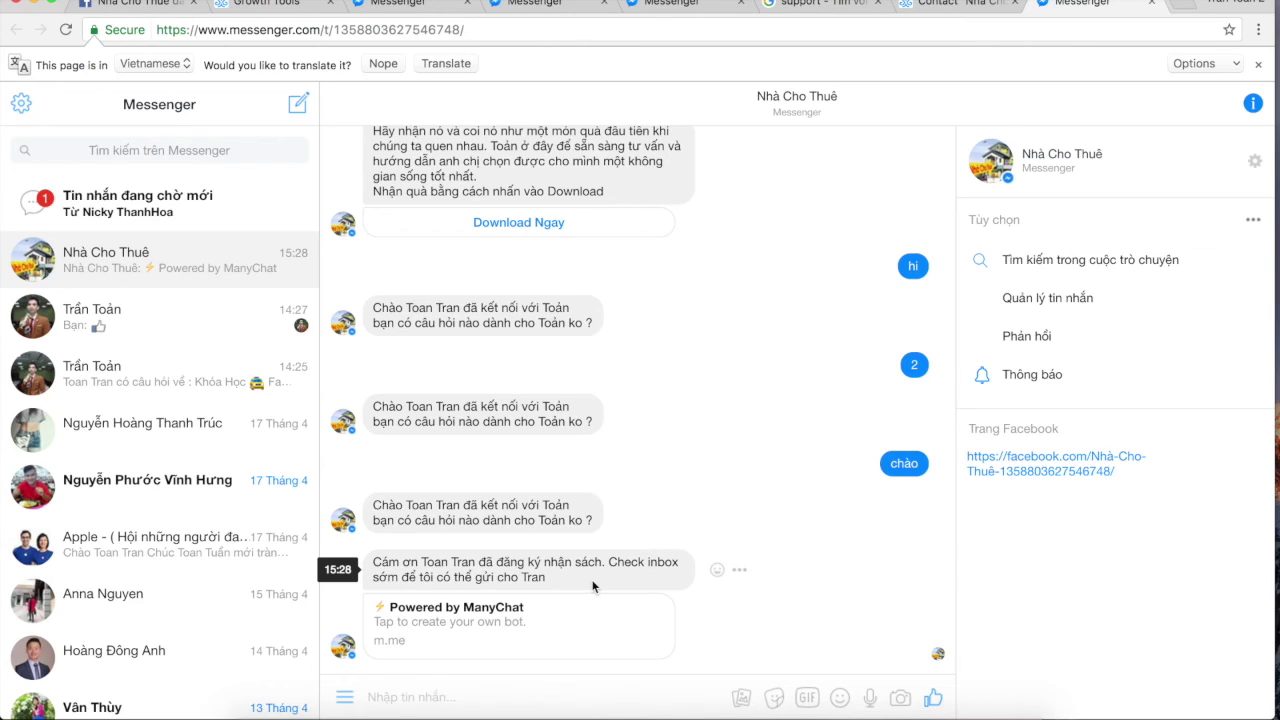
{"action": "triple_click", "coordinate": [560, 578]}
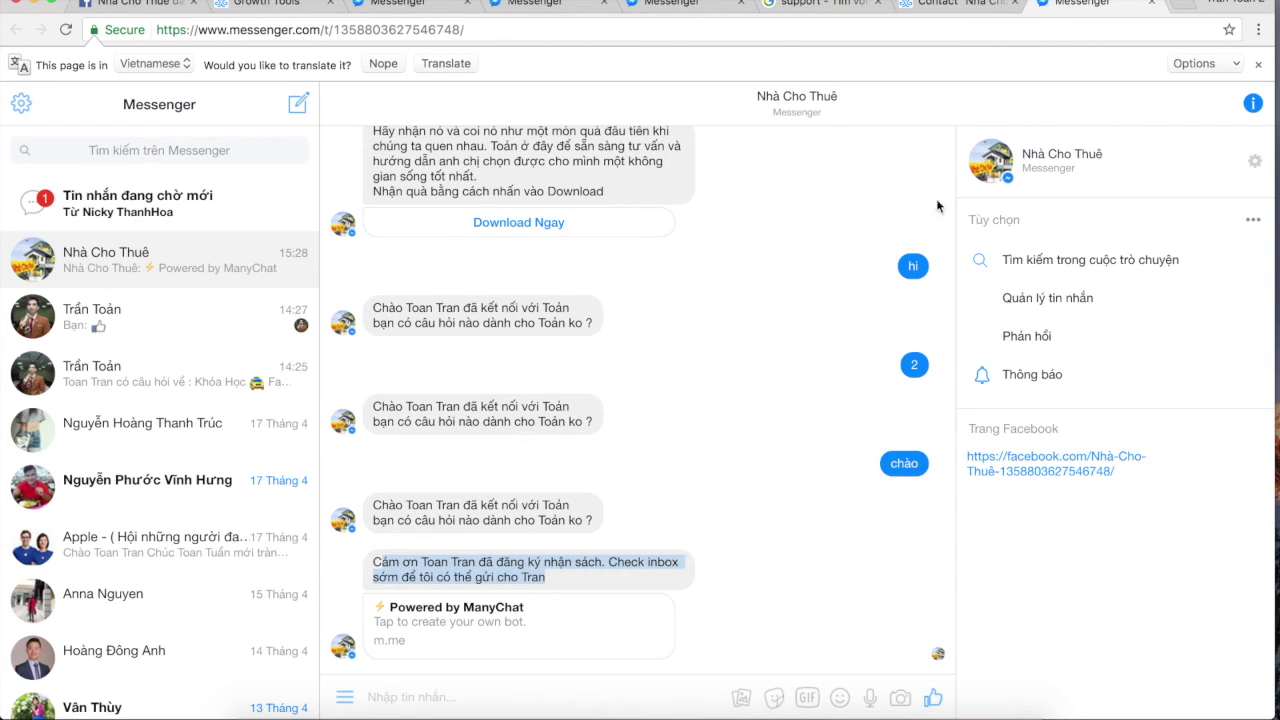
Return to ManyChat and create the new tag "Khach Vip" on the subscriber in the closed Live Chat conversation.
{"action": "left_click", "coordinate": [935, 15]}
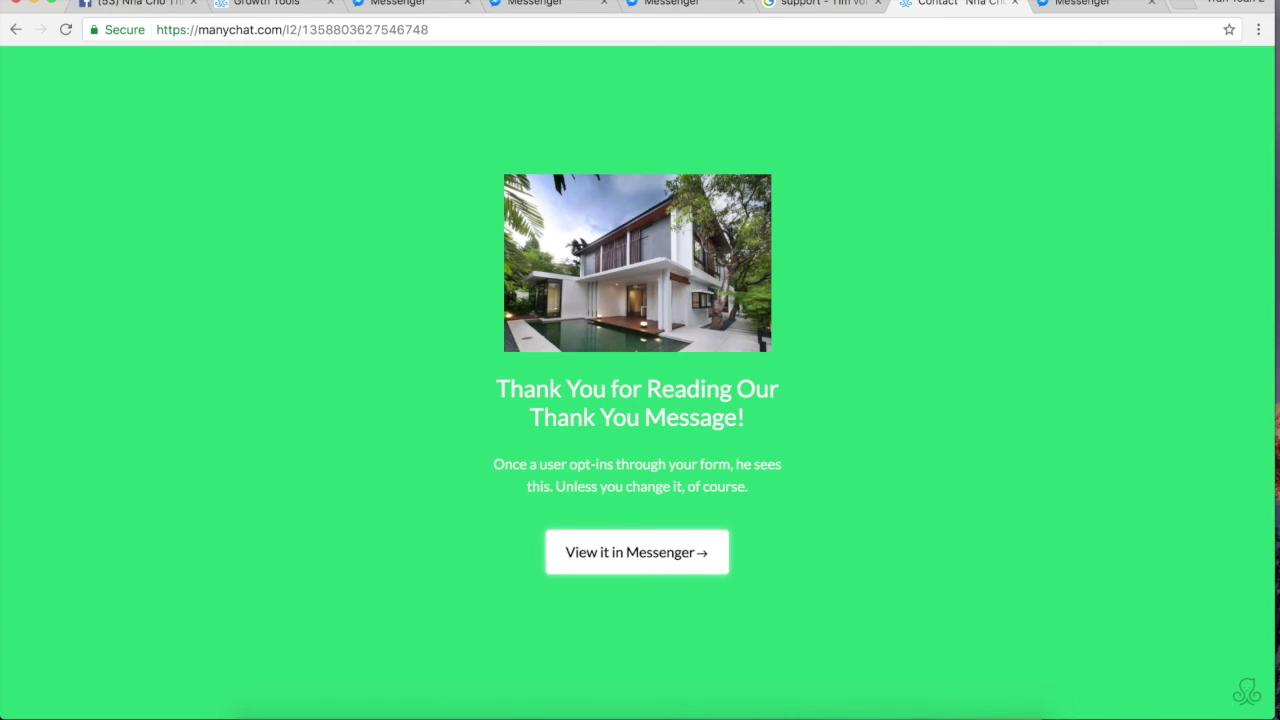
{"action": "left_click", "coordinate": [273, 12]}
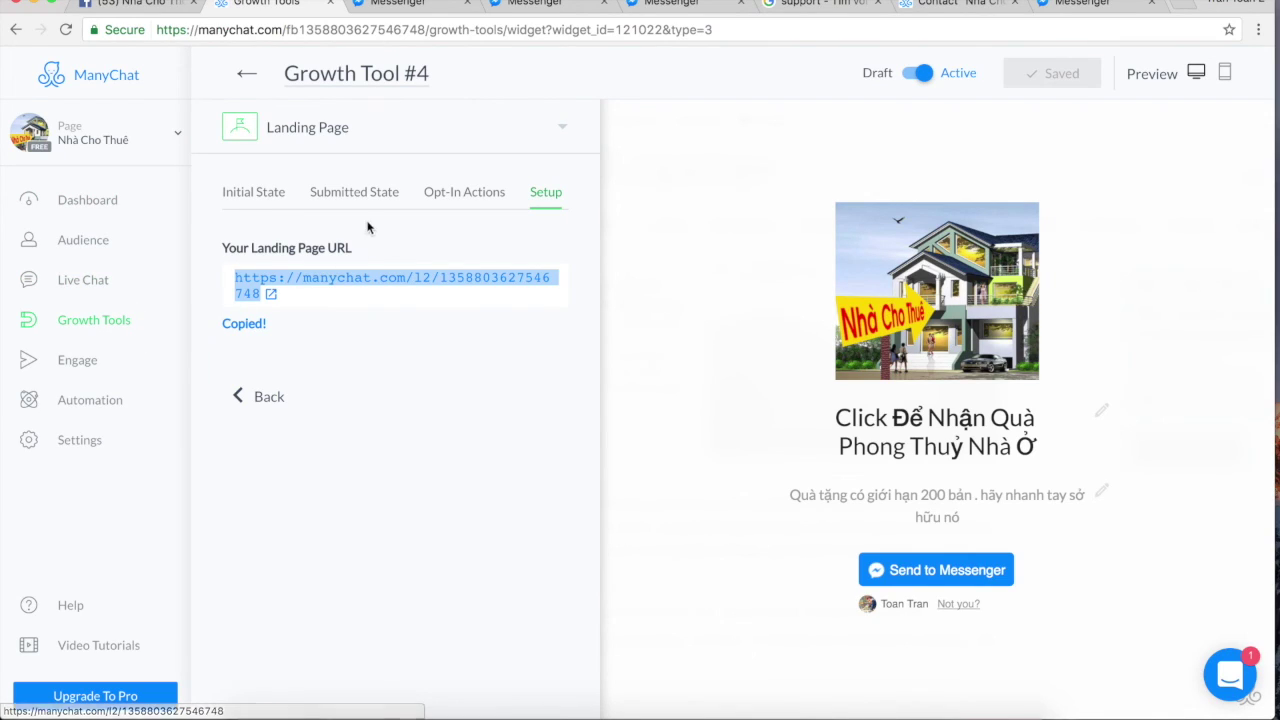
{"action": "left_click", "coordinate": [91, 287]}
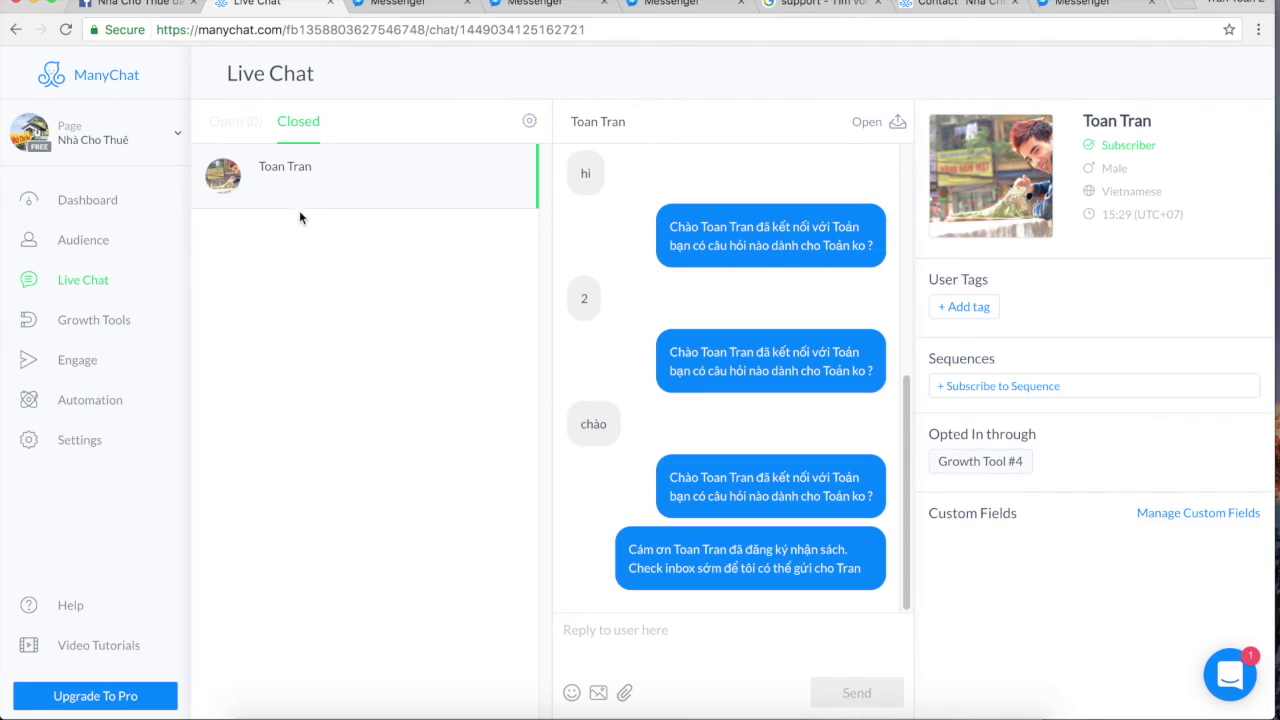
{"action": "left_click_drag", "start_coordinate": [908, 516], "coordinate": [908, 286]}
{"action": "left_click", "coordinate": [965, 310]}
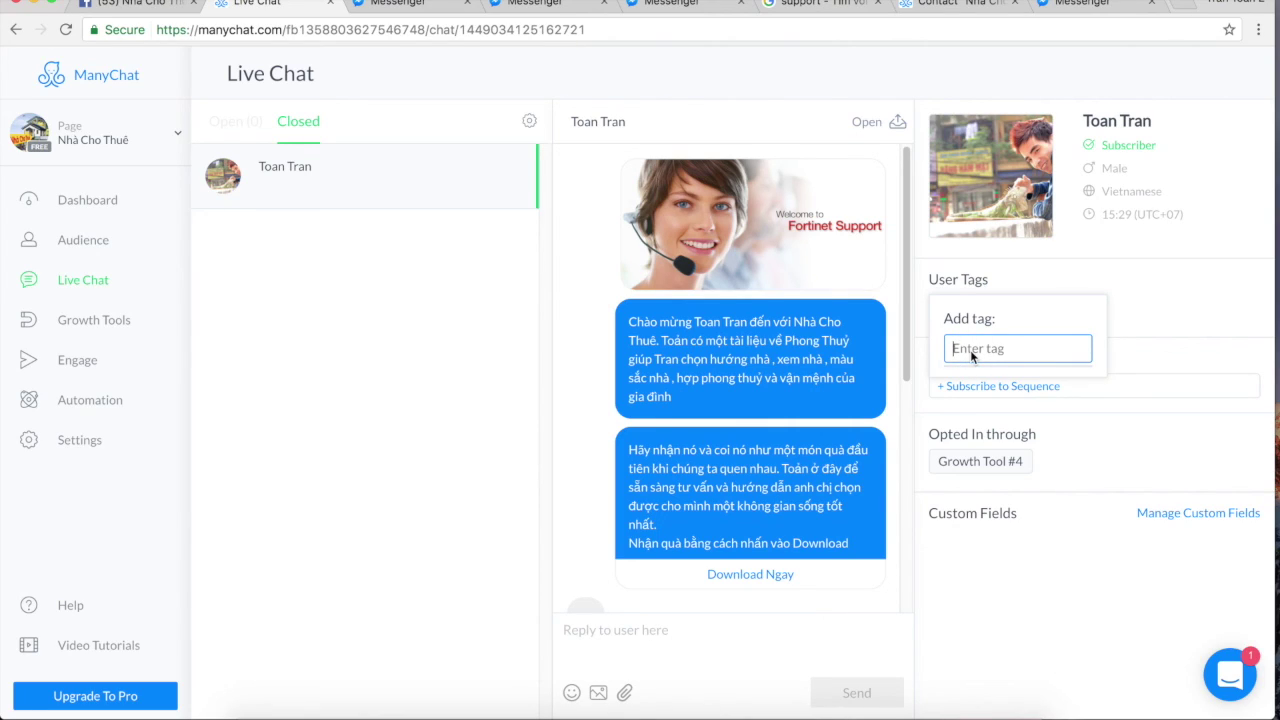
{"action": "type", "text": "Khach V"}
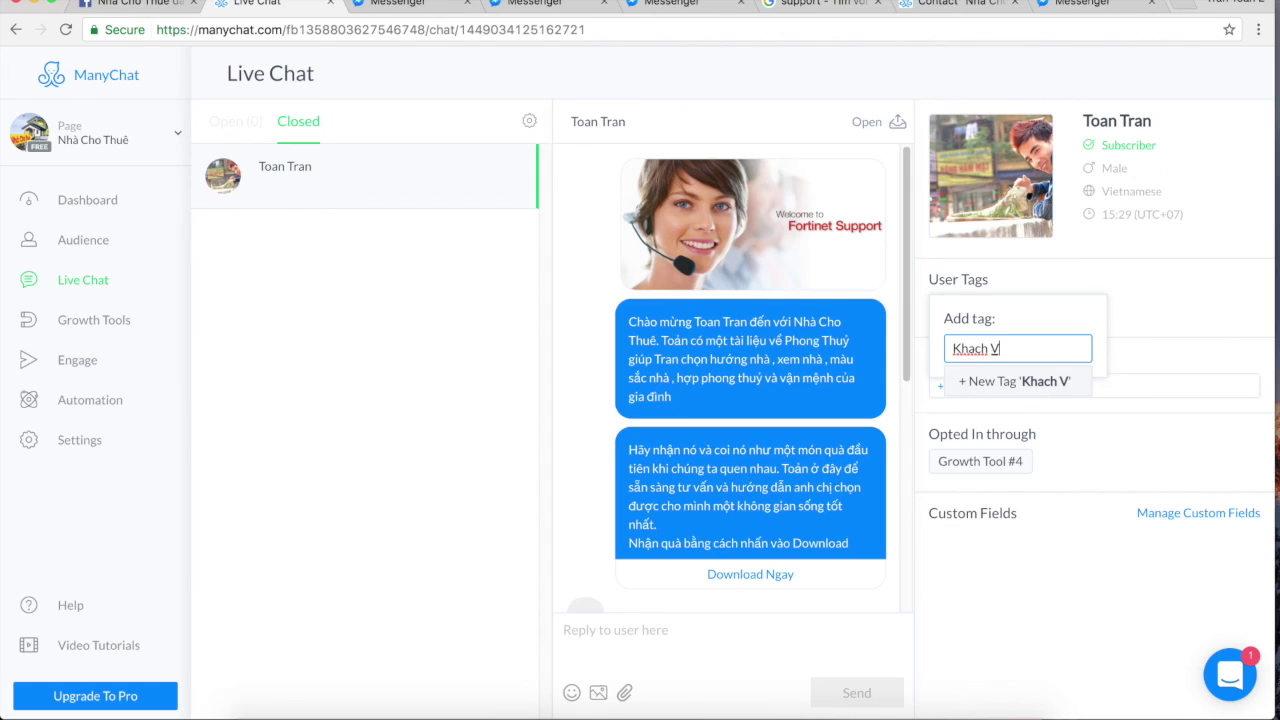
{"action": "type", "text": "ip"}
{"action": "key", "text": "Return"}
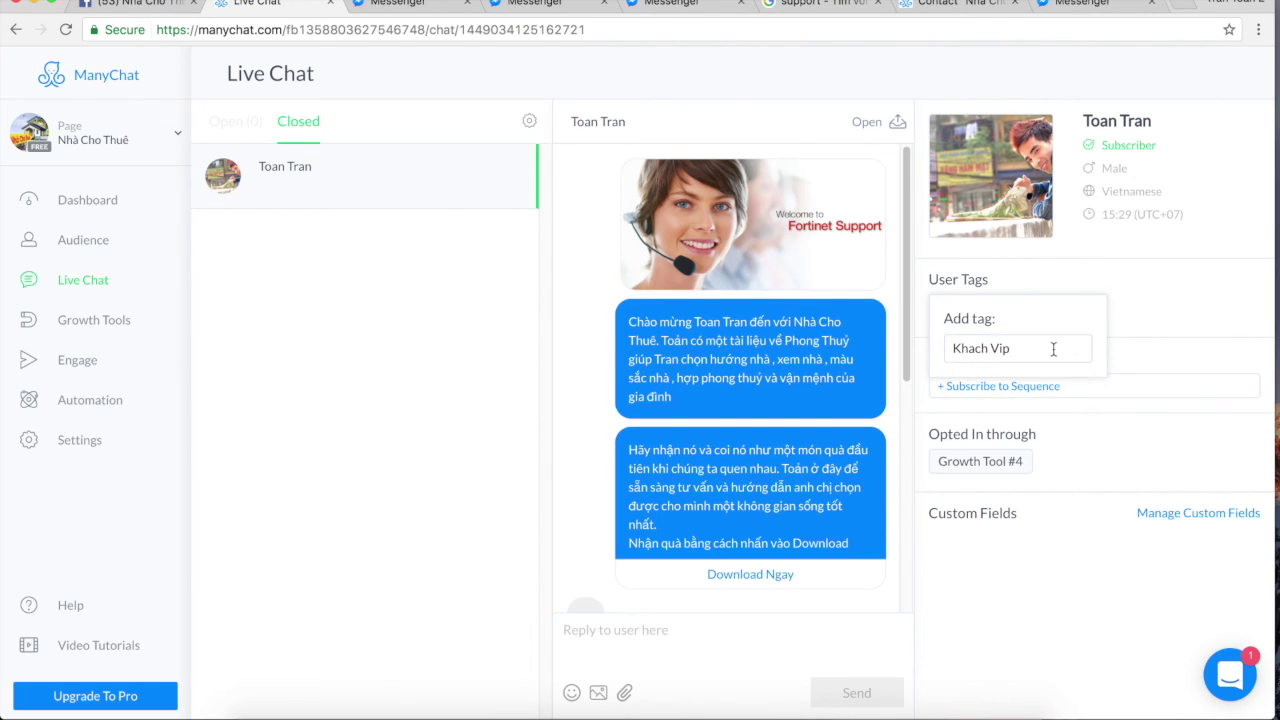
{"action": "left_click", "coordinate": [1055, 348]}
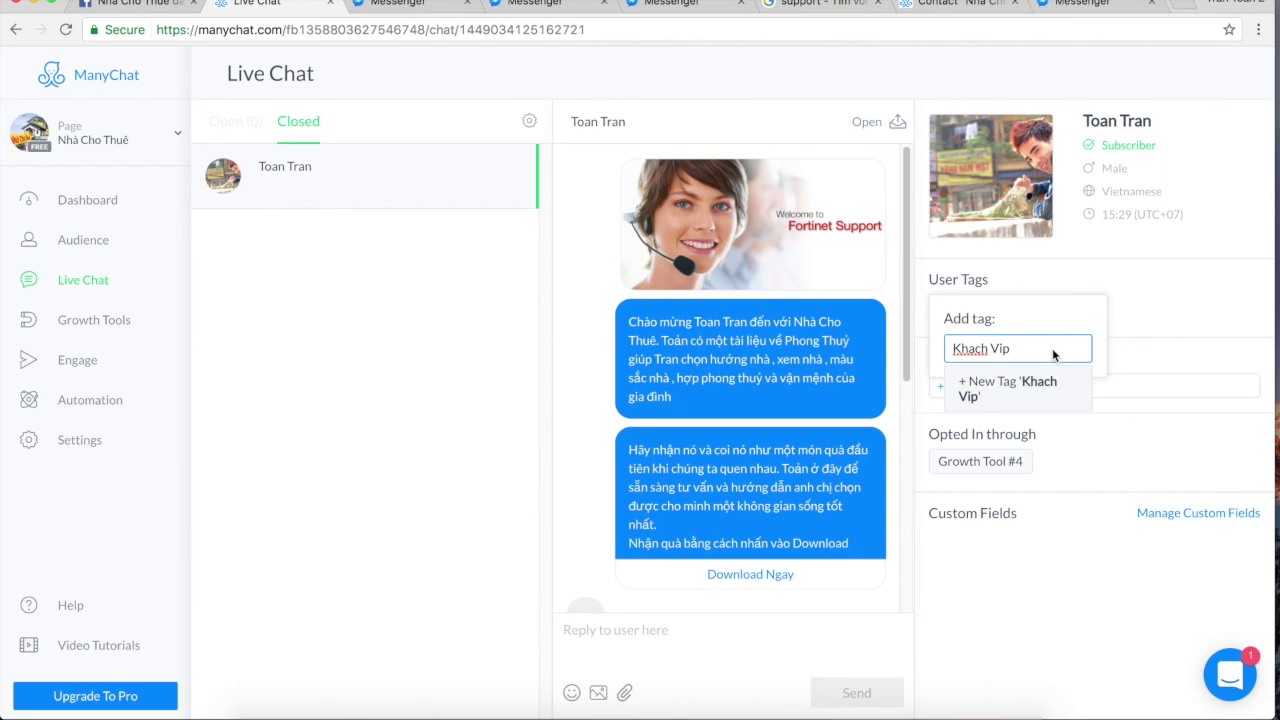
{"action": "left_click", "coordinate": [1048, 384]}
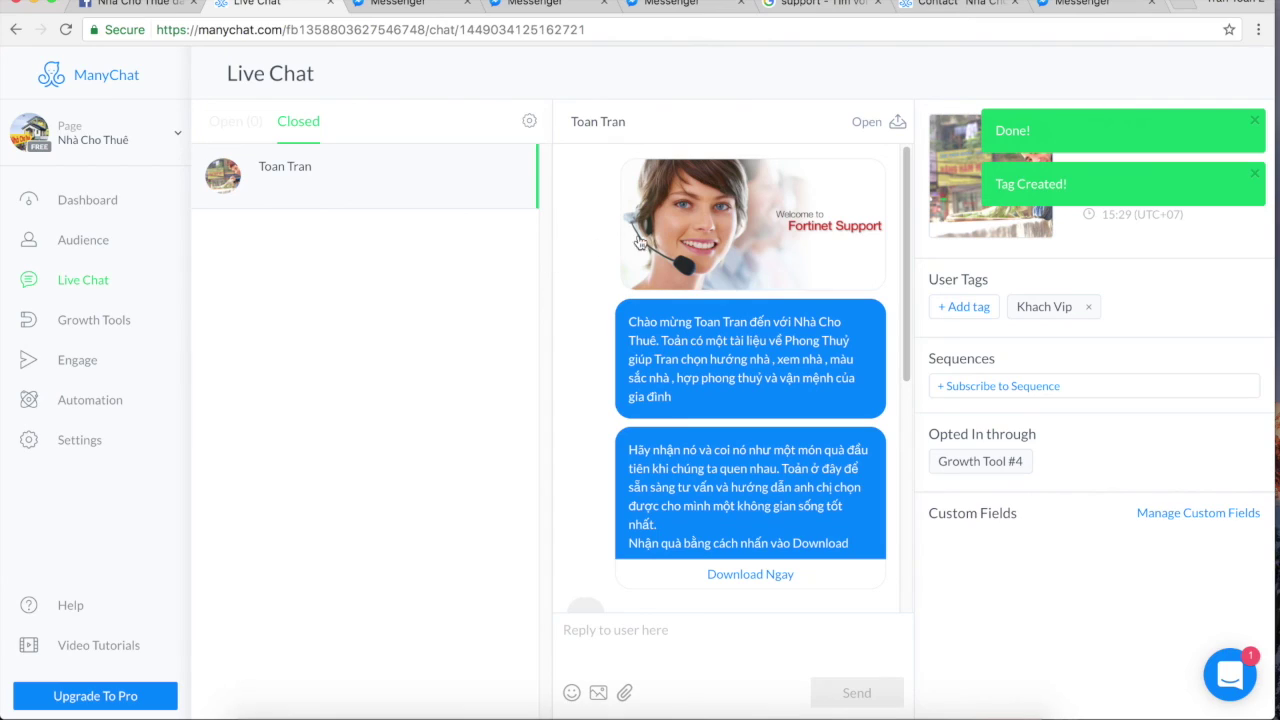
Subscribe the live chat contact to the Chăm Sóc Khách Hàng sequence and dismiss the notification.
{"action": "left_click", "coordinate": [975, 387]}
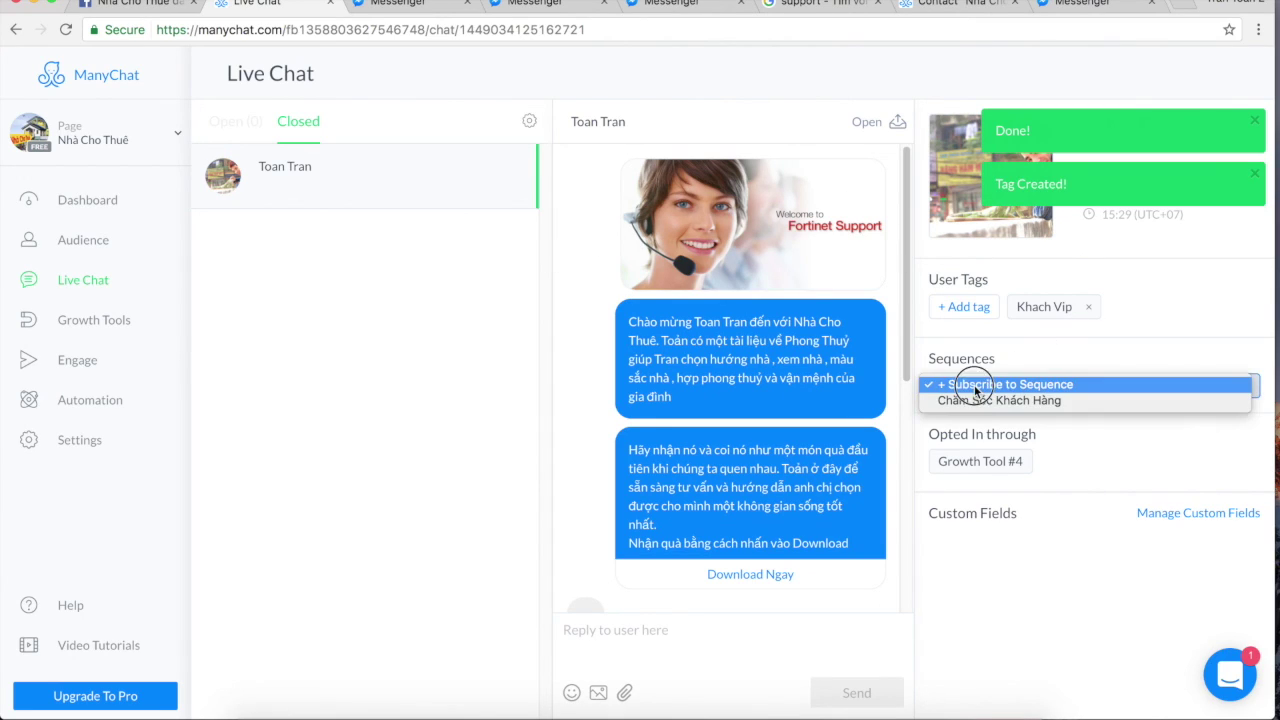
{"action": "left_click", "coordinate": [973, 399]}
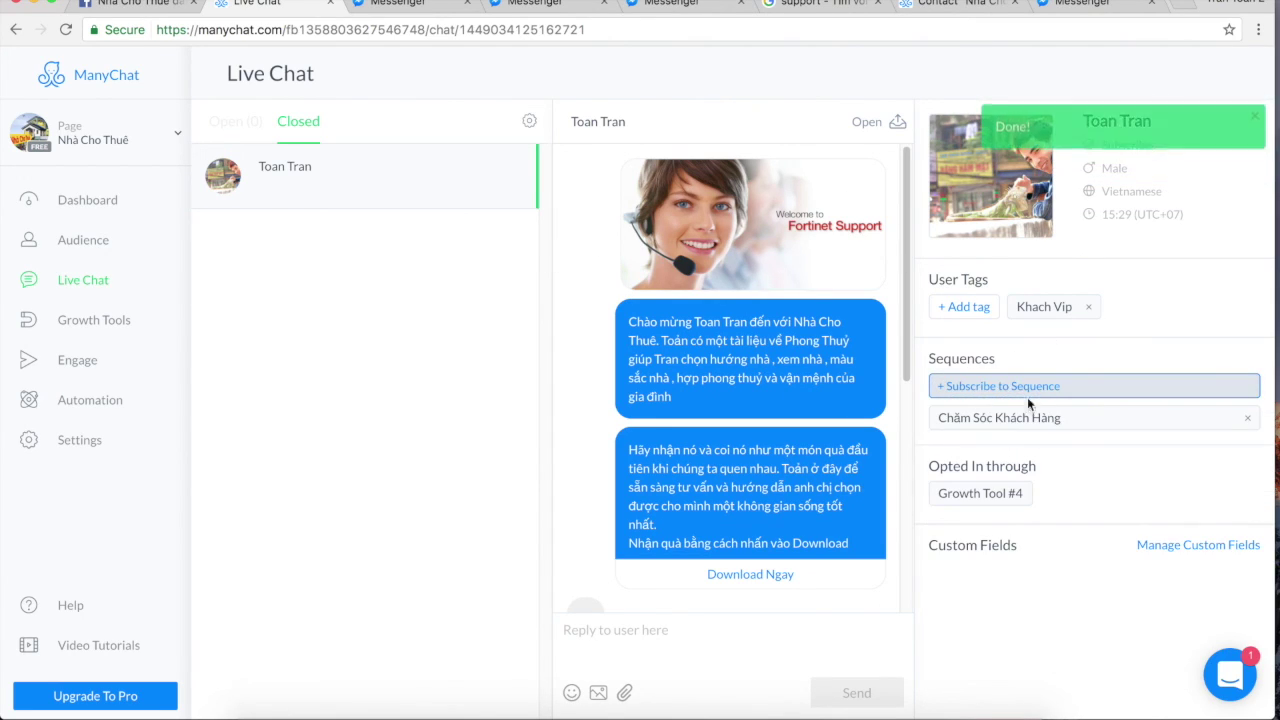
{"action": "left_click", "coordinate": [1257, 123]}
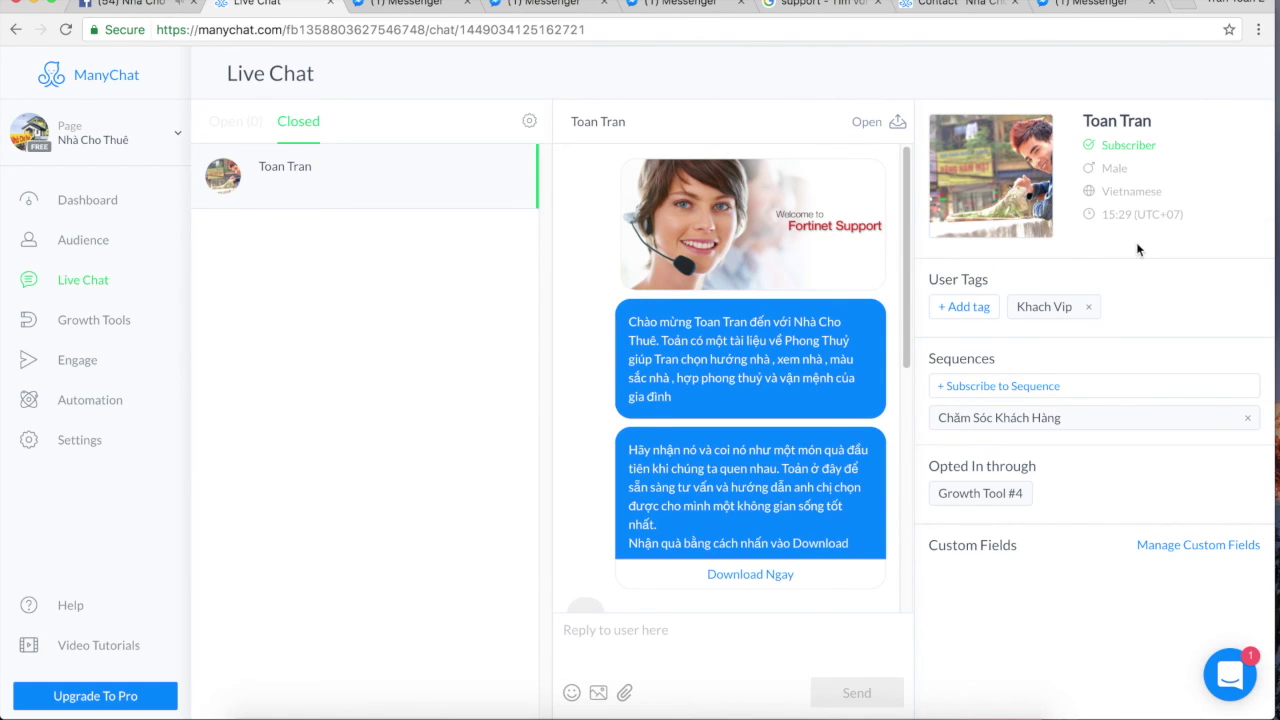
Select all subscribers in the audience and add the existing Khach Vip tag to them as a bulk action.
{"action": "left_click", "coordinate": [80, 243]}
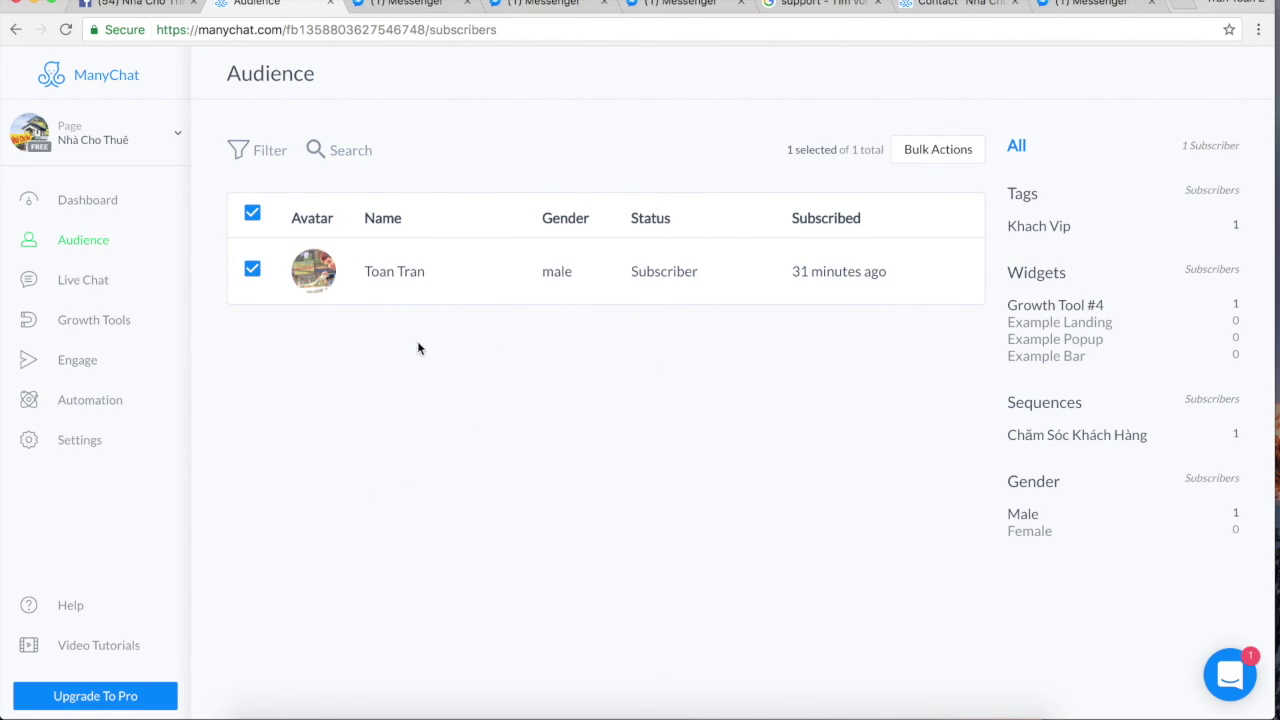
{"action": "left_click", "coordinate": [948, 154]}
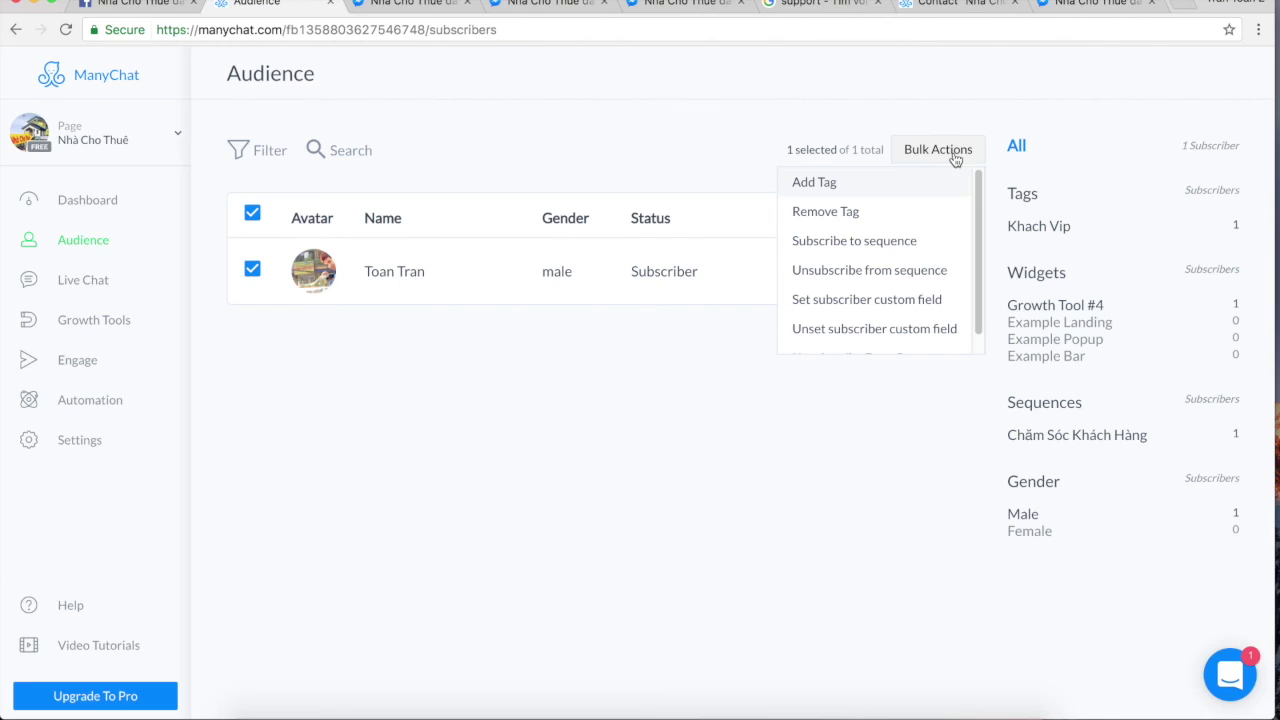
{"action": "left_click", "coordinate": [910, 186]}
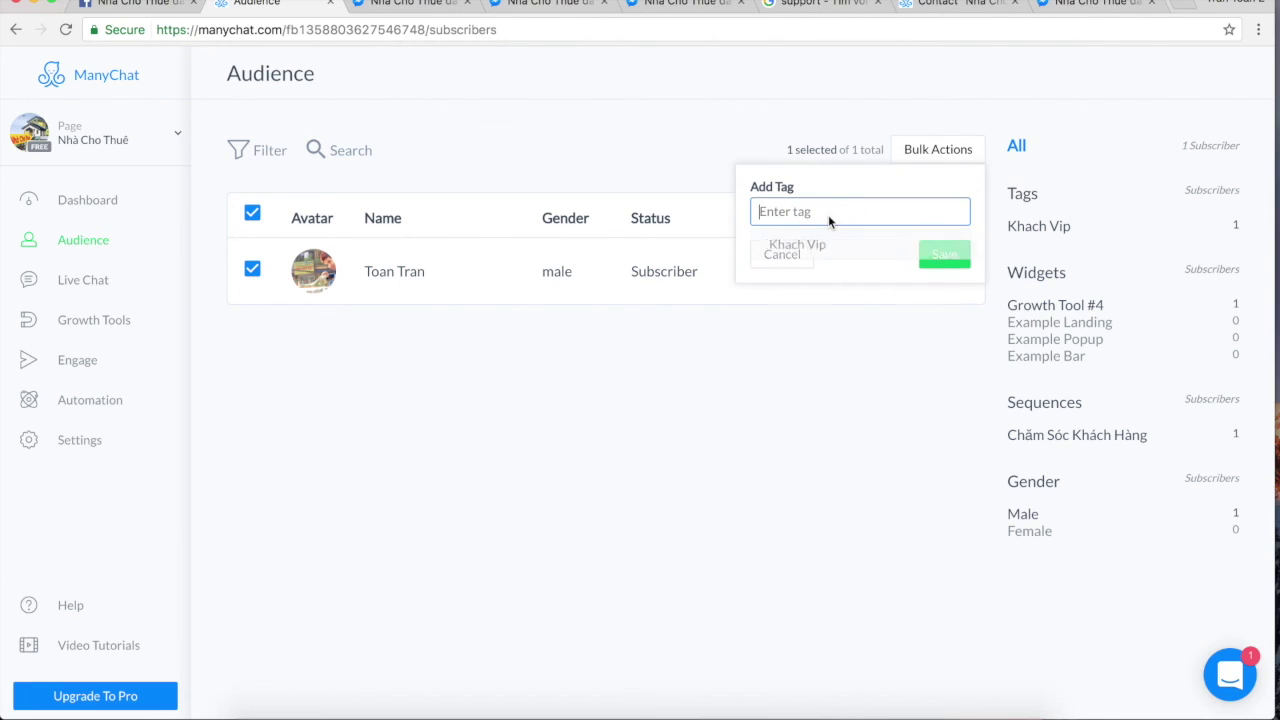
{"action": "left_click", "coordinate": [828, 214]}
{"action": "left_click", "coordinate": [817, 247]}
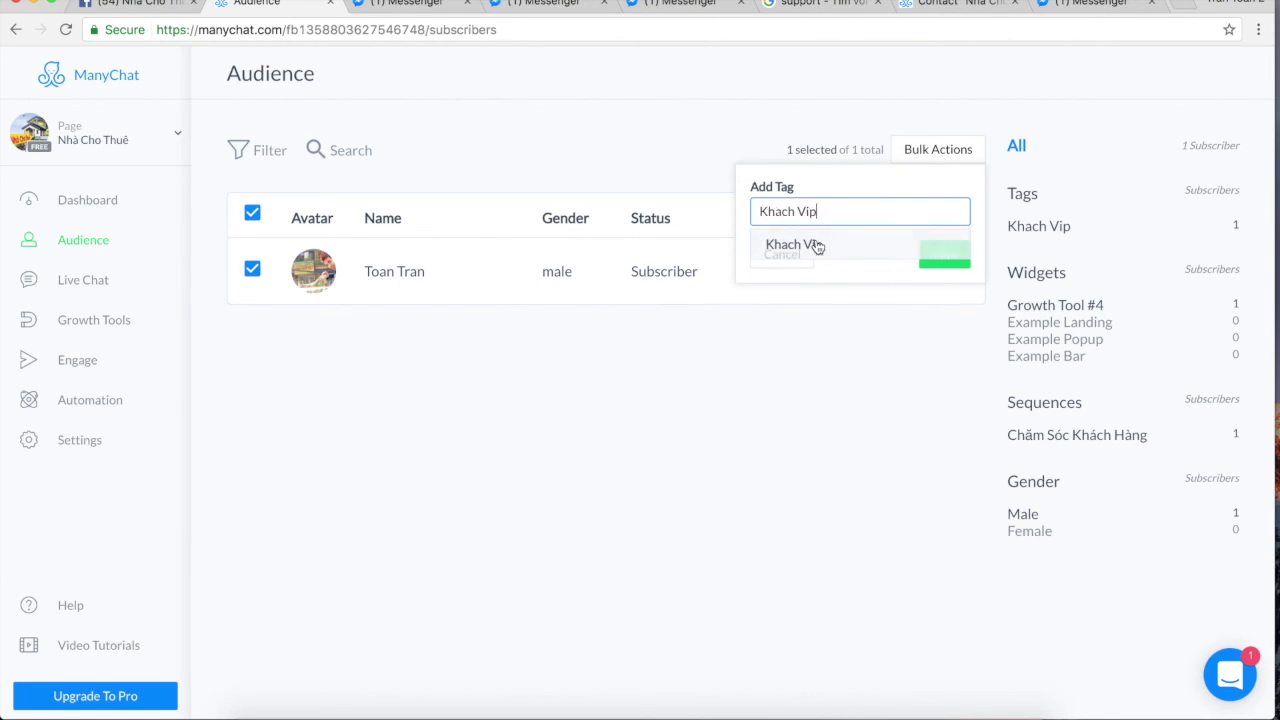
{"action": "left_click", "coordinate": [958, 262]}
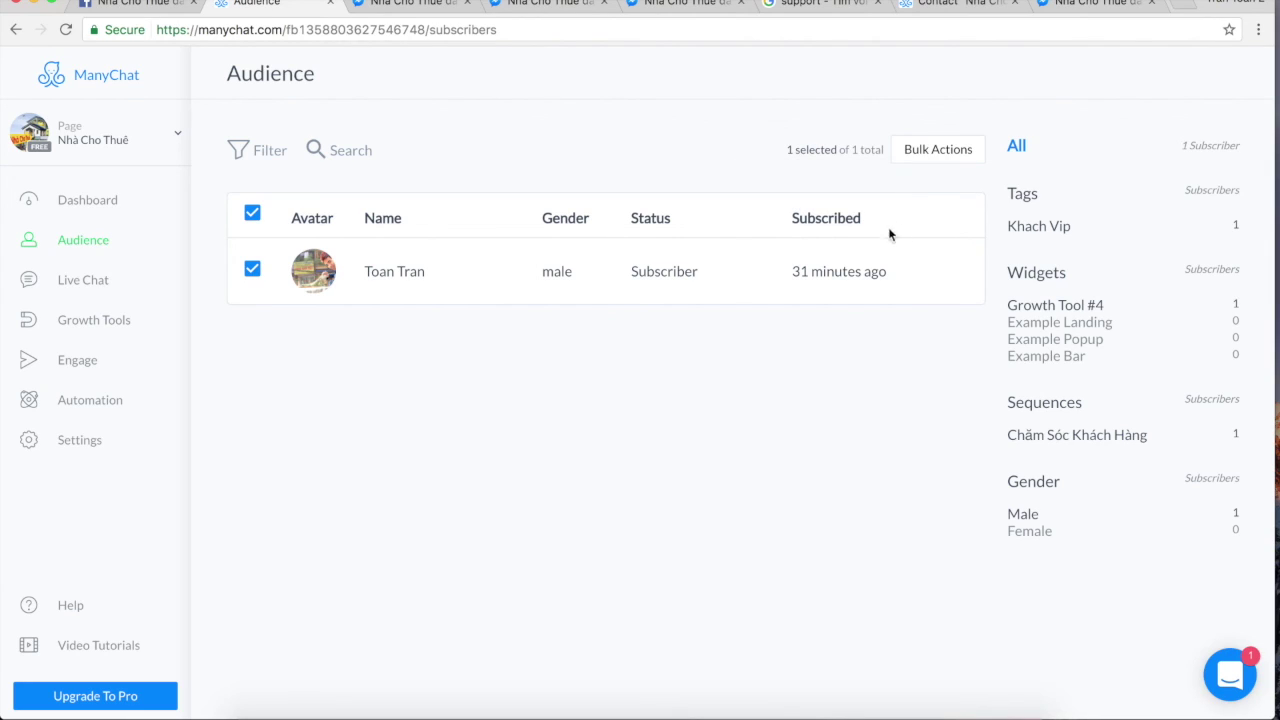
{"action": "left_click", "coordinate": [937, 150]}
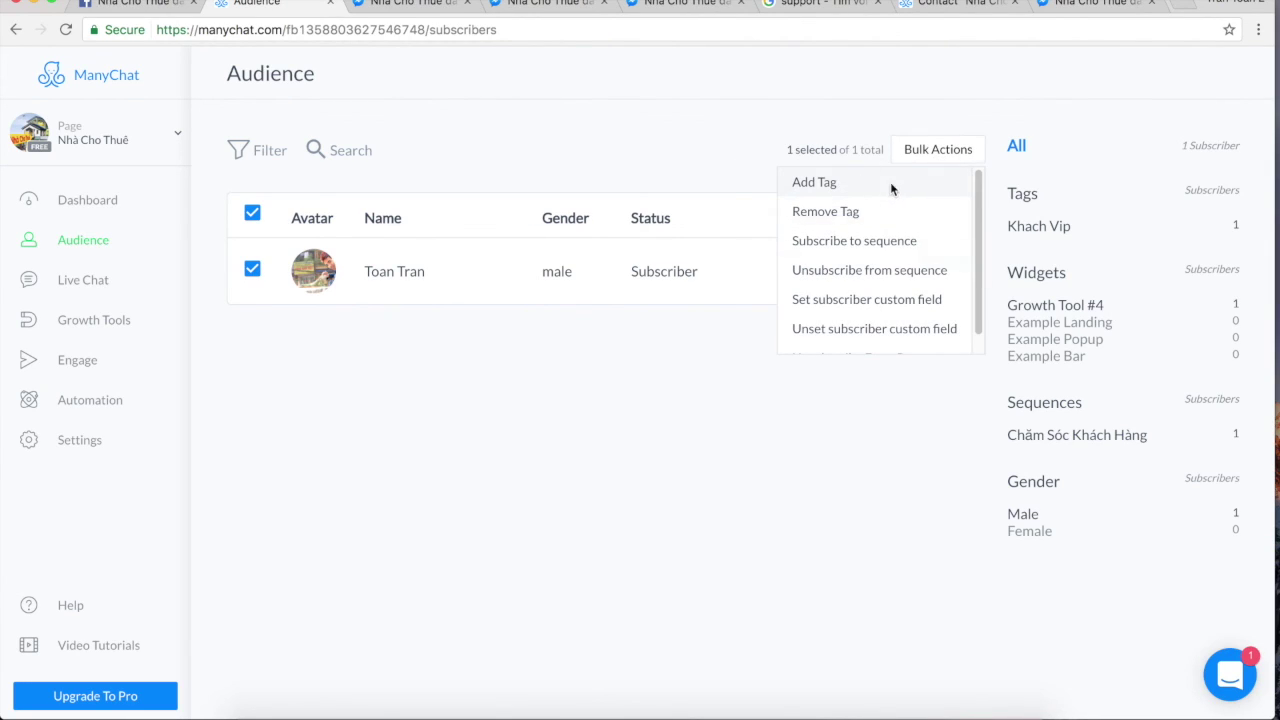
{"action": "left_click", "coordinate": [890, 183]}
{"action": "left_click", "coordinate": [908, 224]}
{"action": "left_click", "coordinate": [831, 248]}
{"action": "left_click", "coordinate": [940, 253]}
{"action": "left_click", "coordinate": [729, 181]}
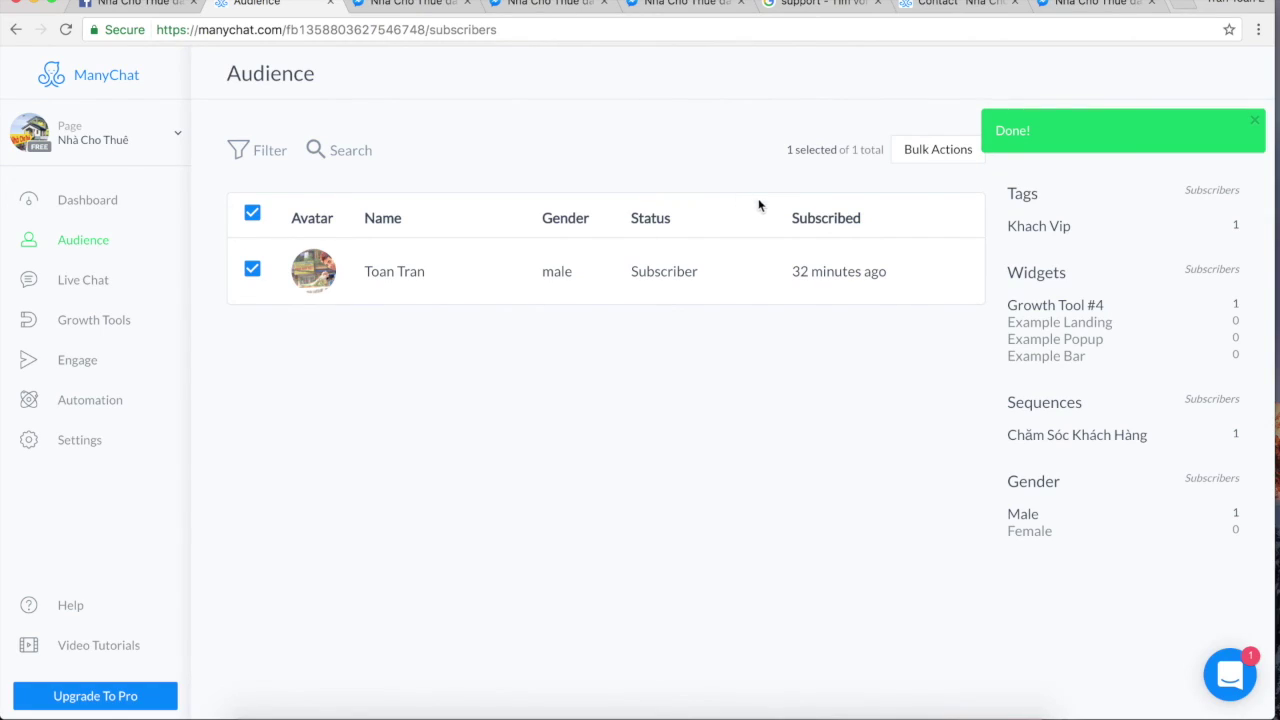
Review the available bulk actions for the audience and examine the dashboard's active subscriber chart and totals.
{"action": "left_click", "coordinate": [938, 149]}
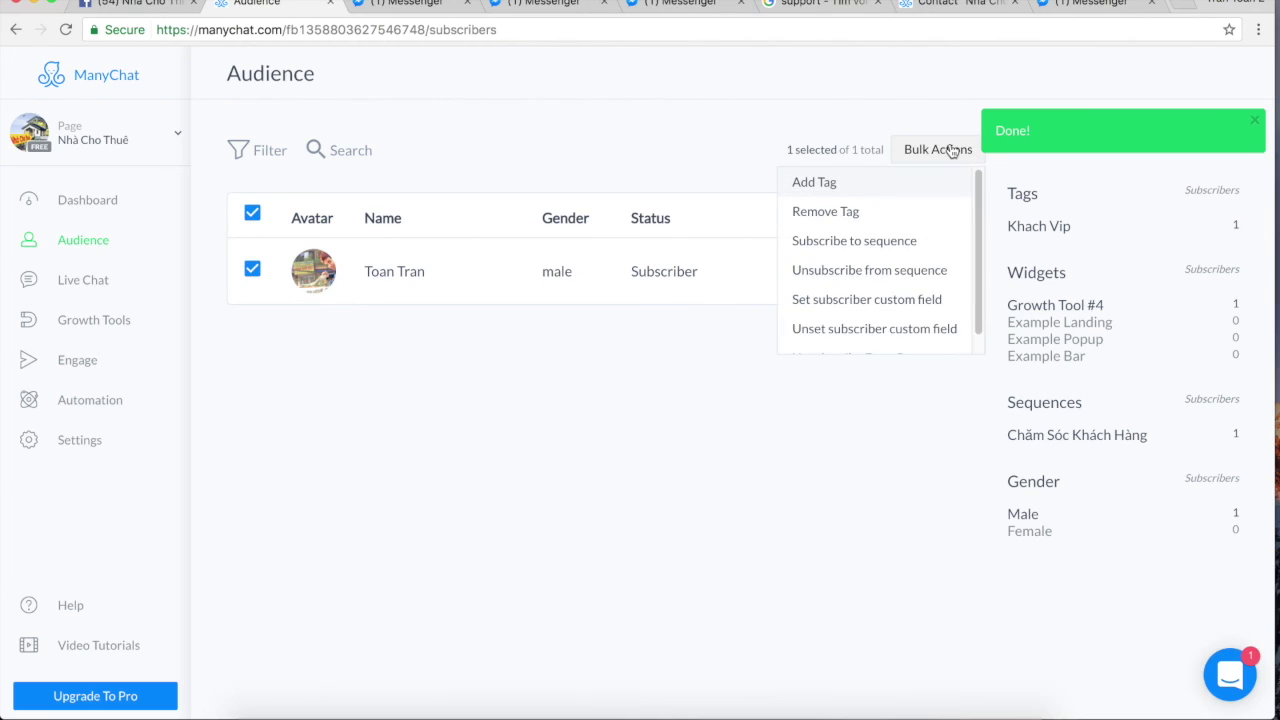
{"action": "left_click_drag", "start_coordinate": [974, 200], "coordinate": [974, 220]}
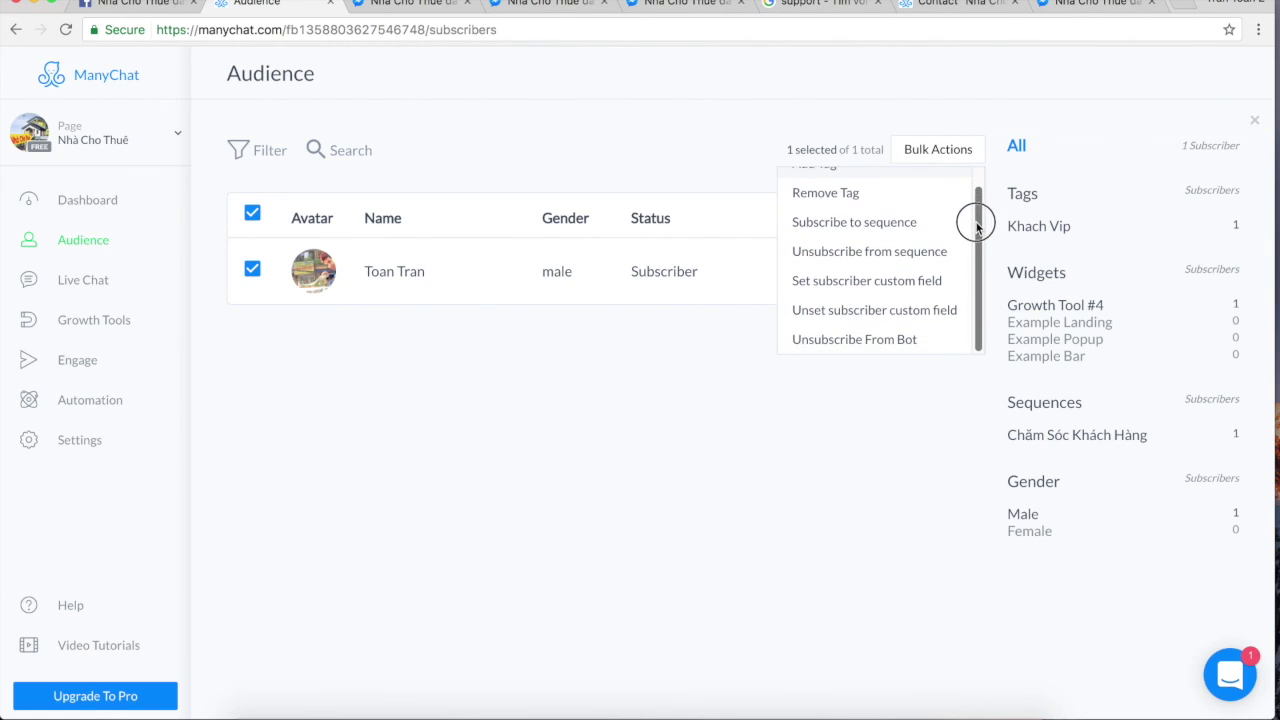
{"action": "left_click", "coordinate": [728, 440]}
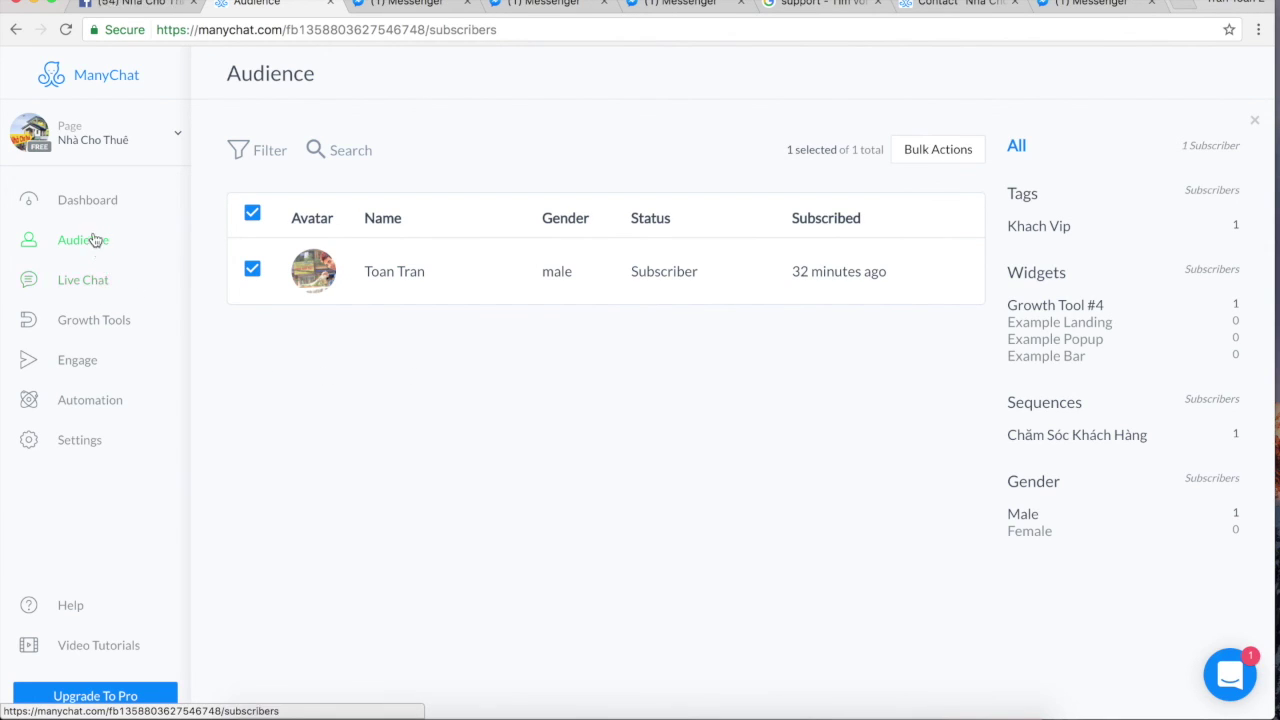
{"action": "left_click", "coordinate": [90, 201]}
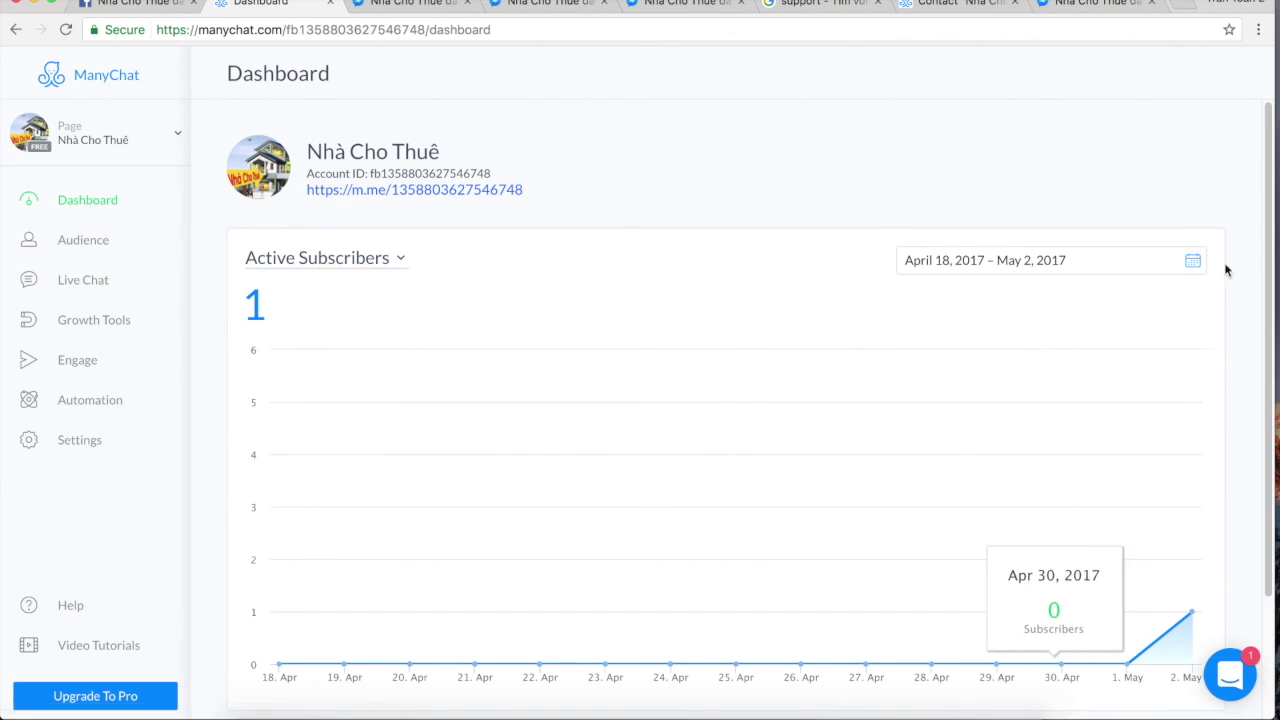
{"action": "scroll", "coordinate": [1257, 326], "scroll_direction": "down", "scroll_amount": 3}
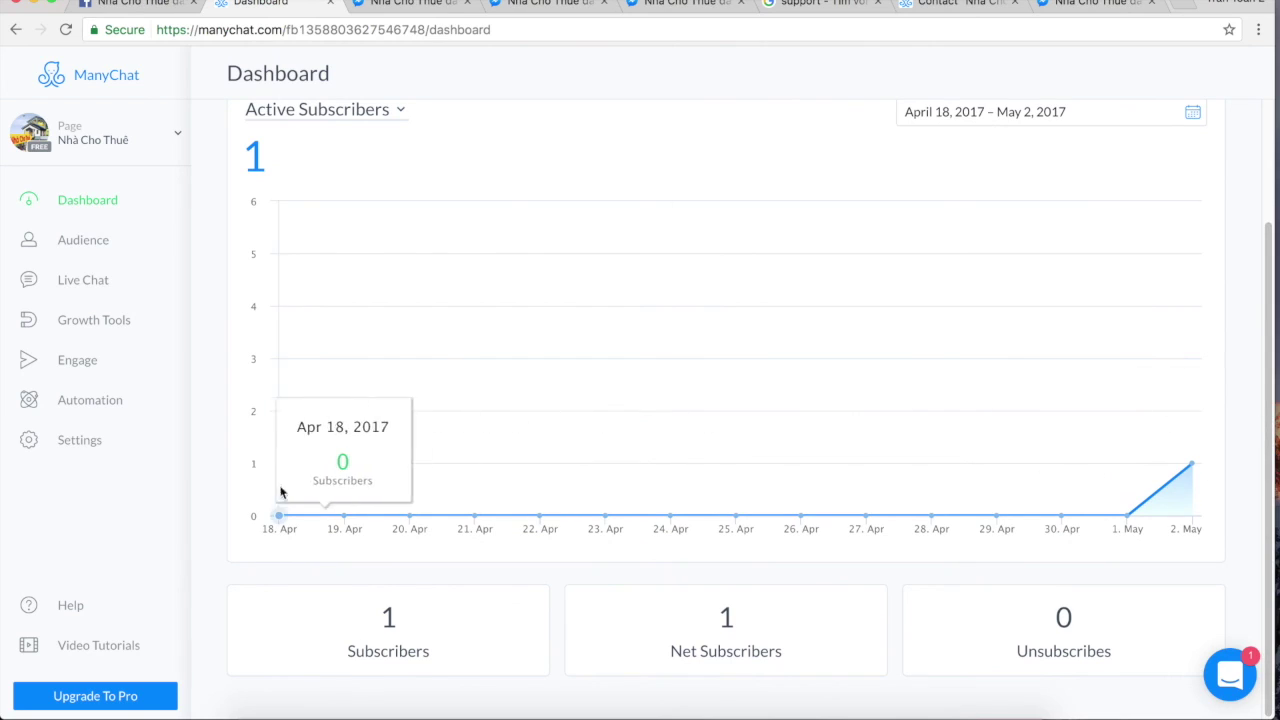